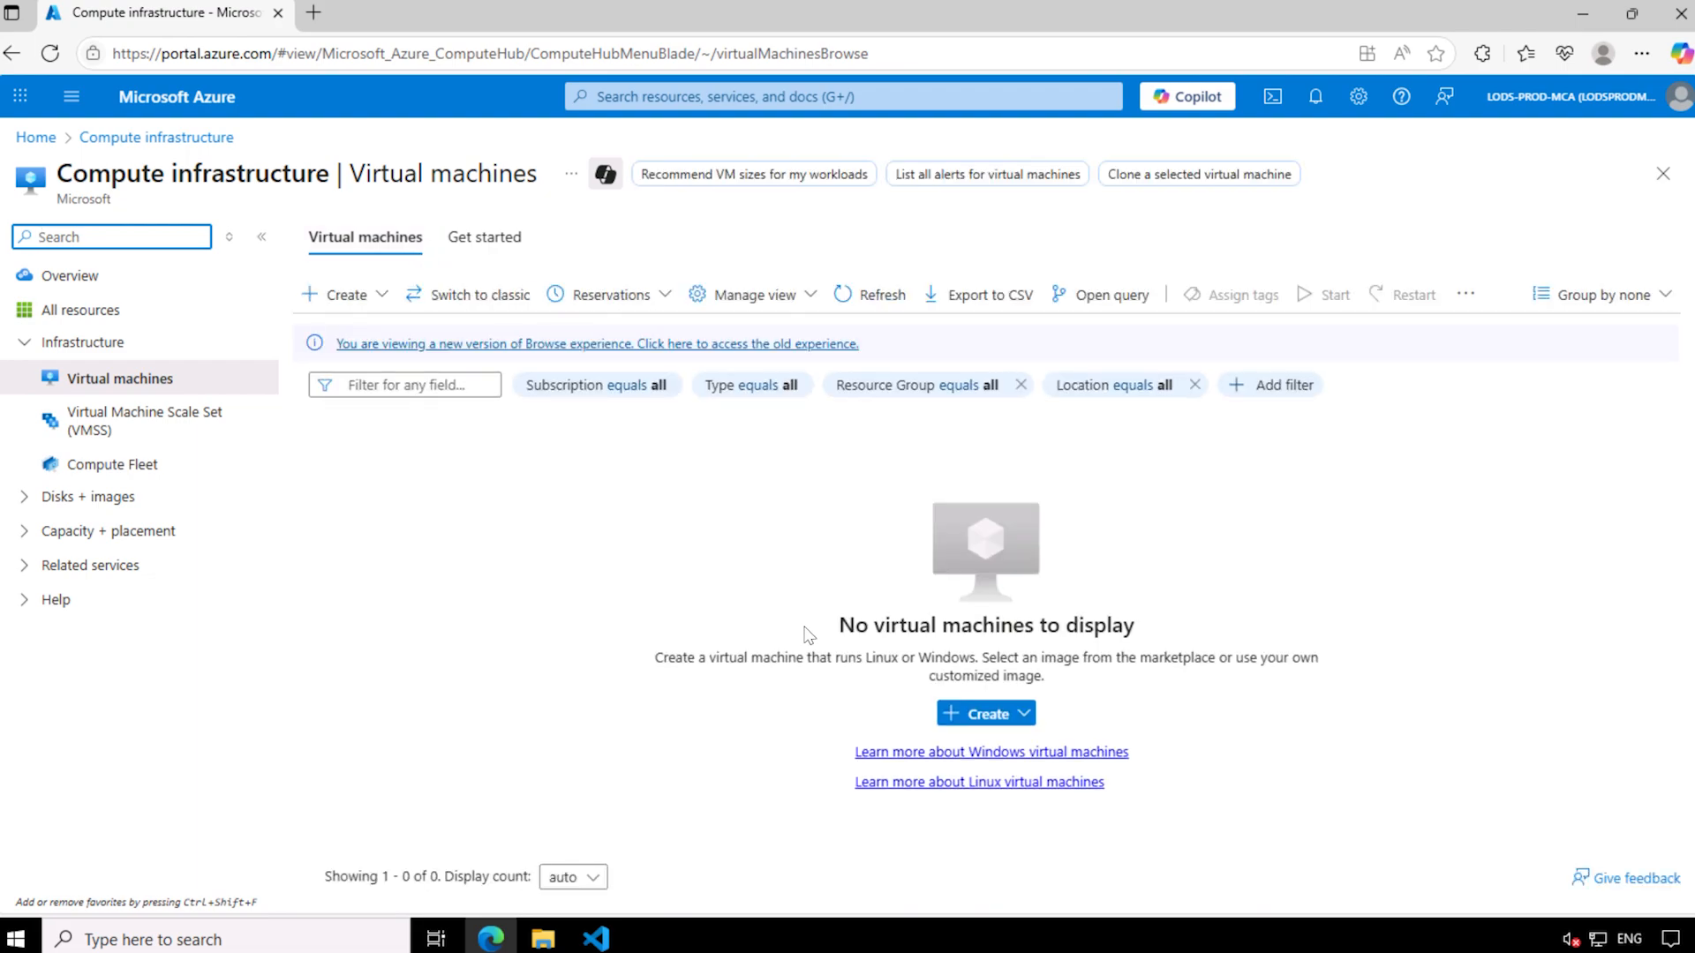
Start creating a new virtual machine and assign it a new resource group named AZ800-L0601-RG.
click(1007, 721)
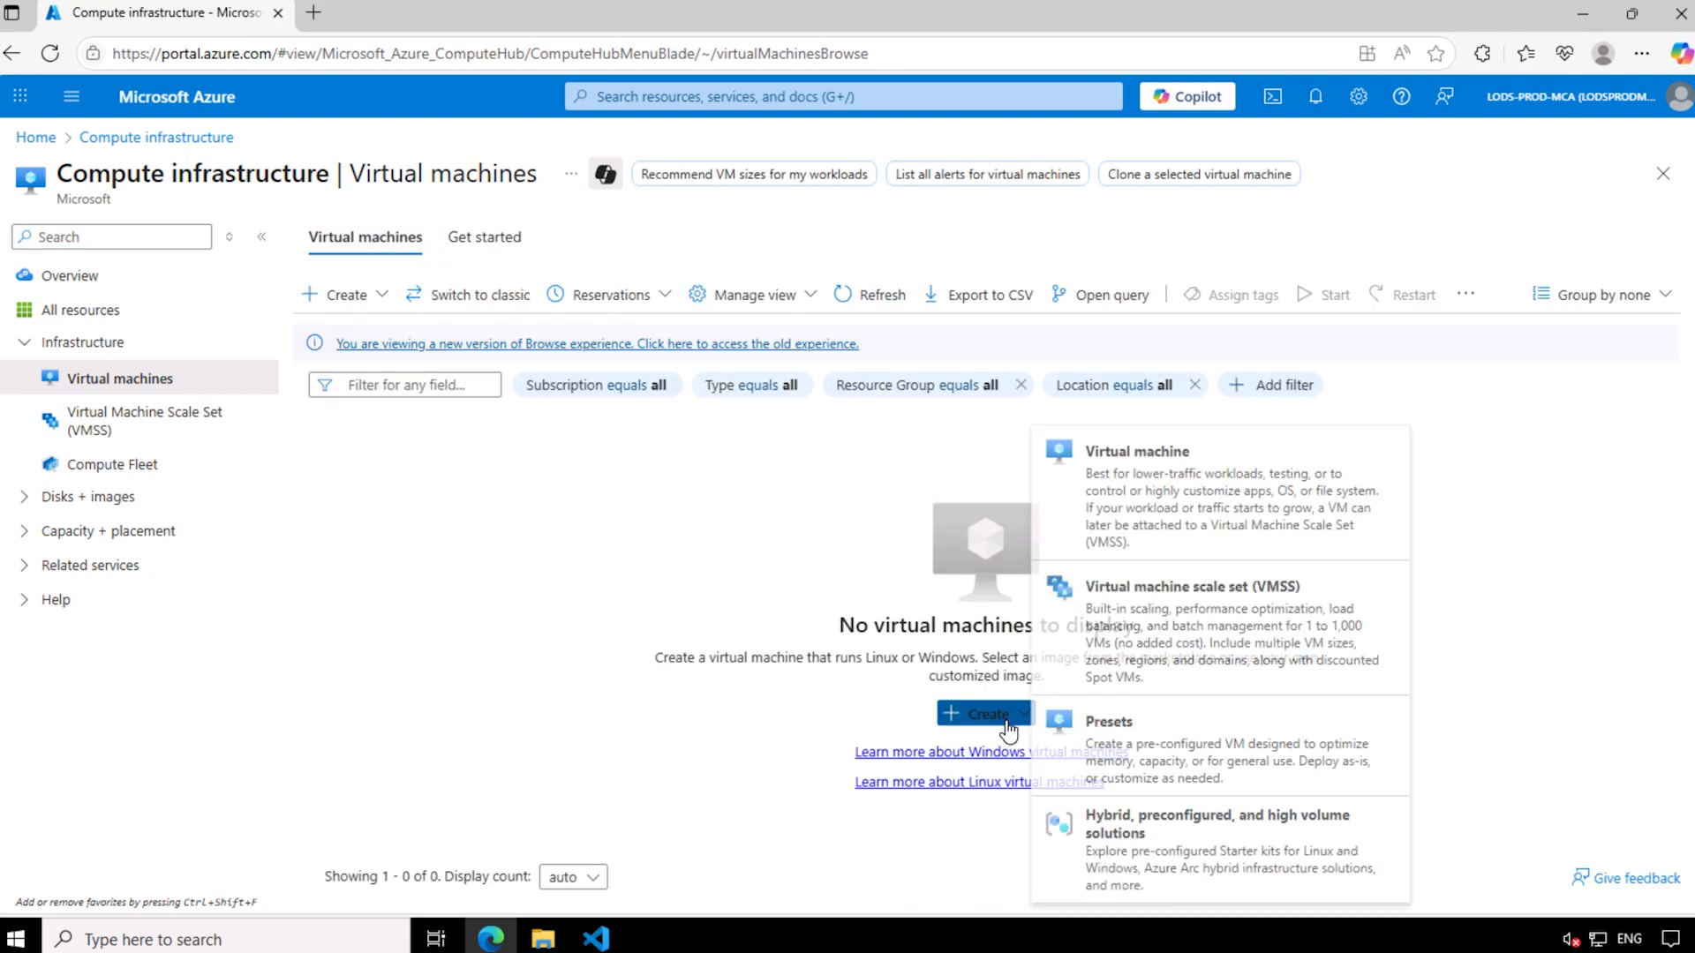
click(1093, 534)
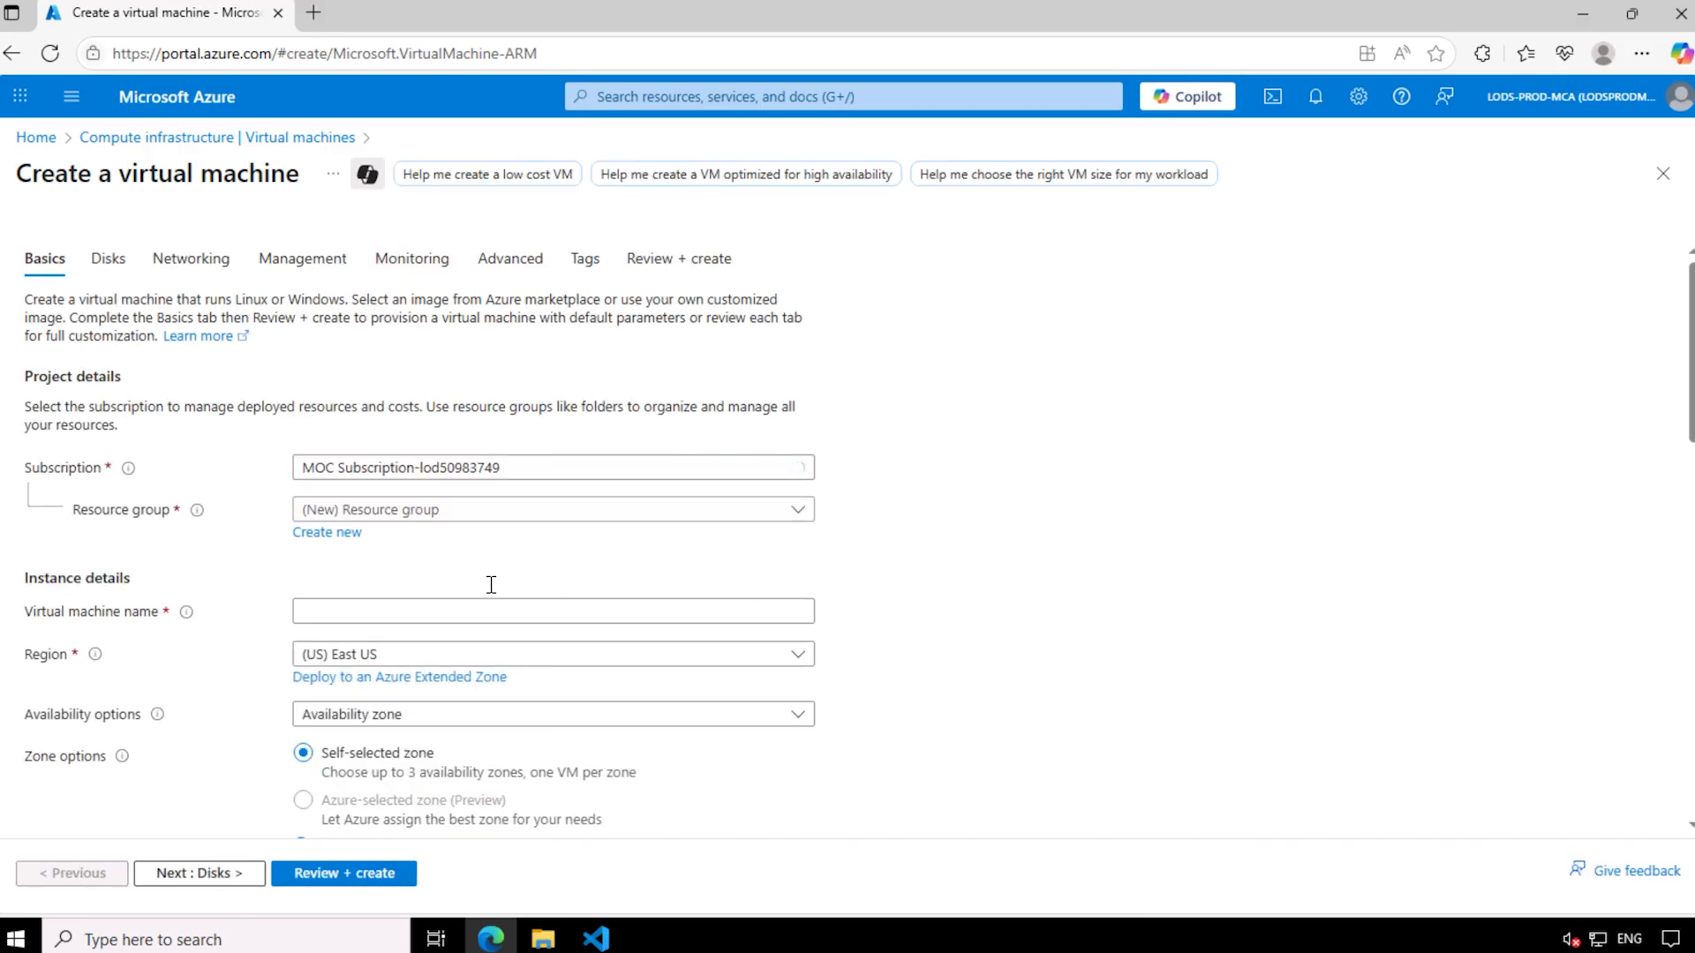
click(327, 534)
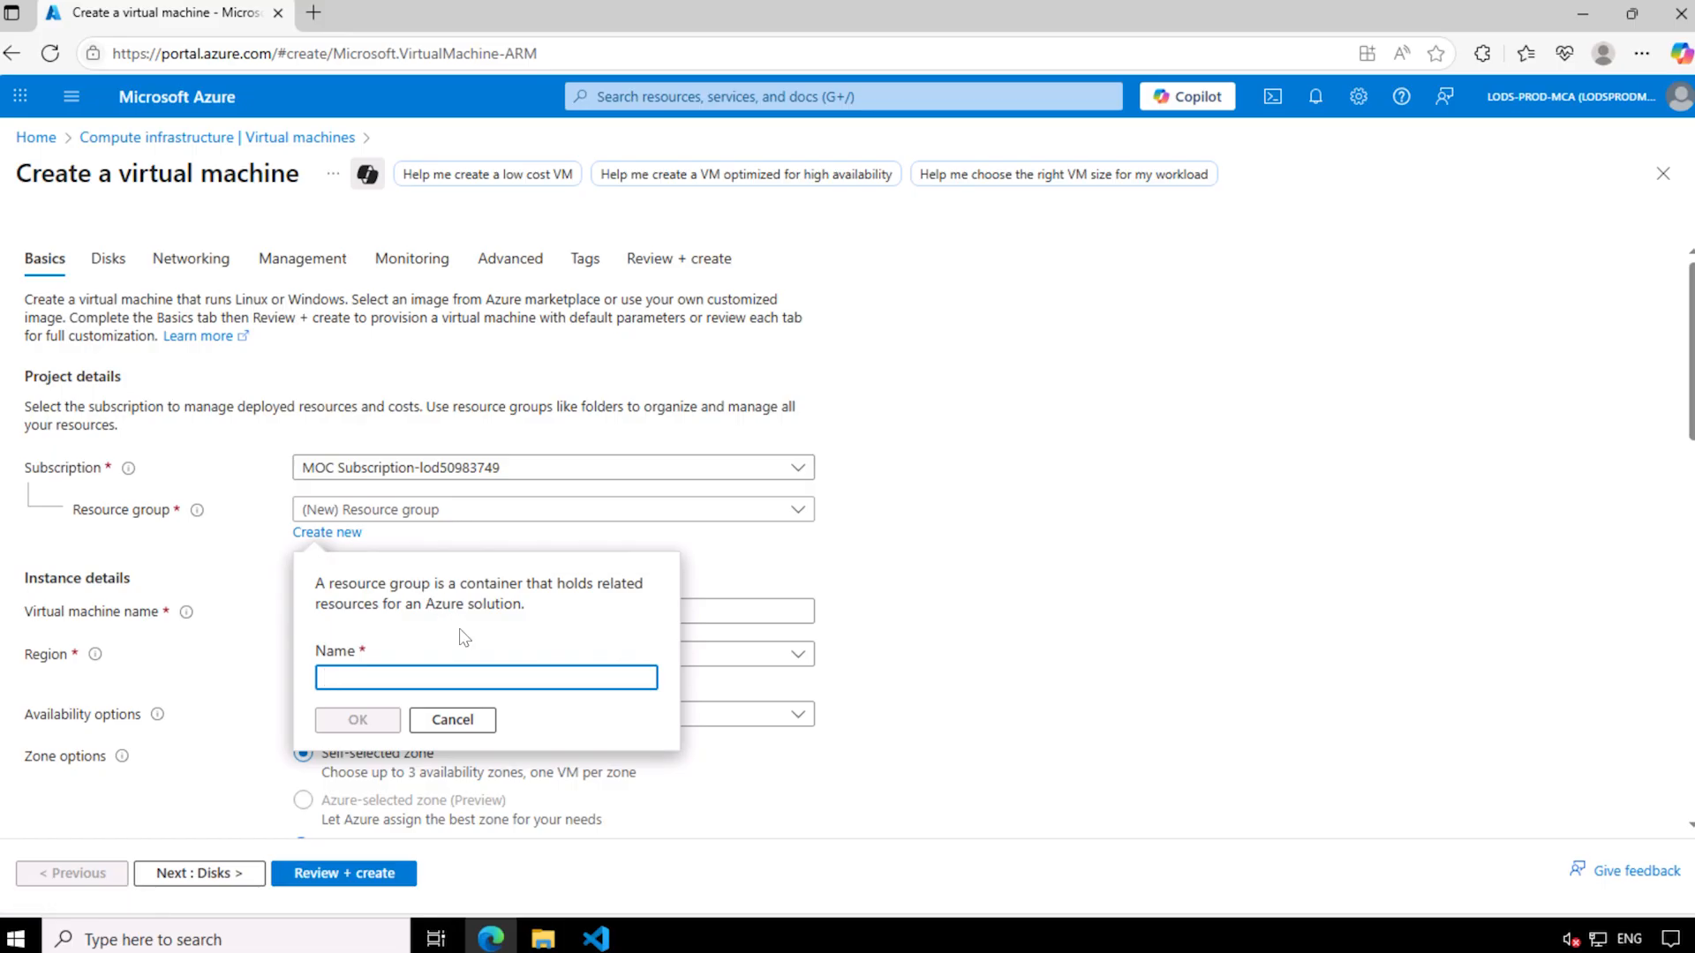
text(AZ800-L0601-RG)
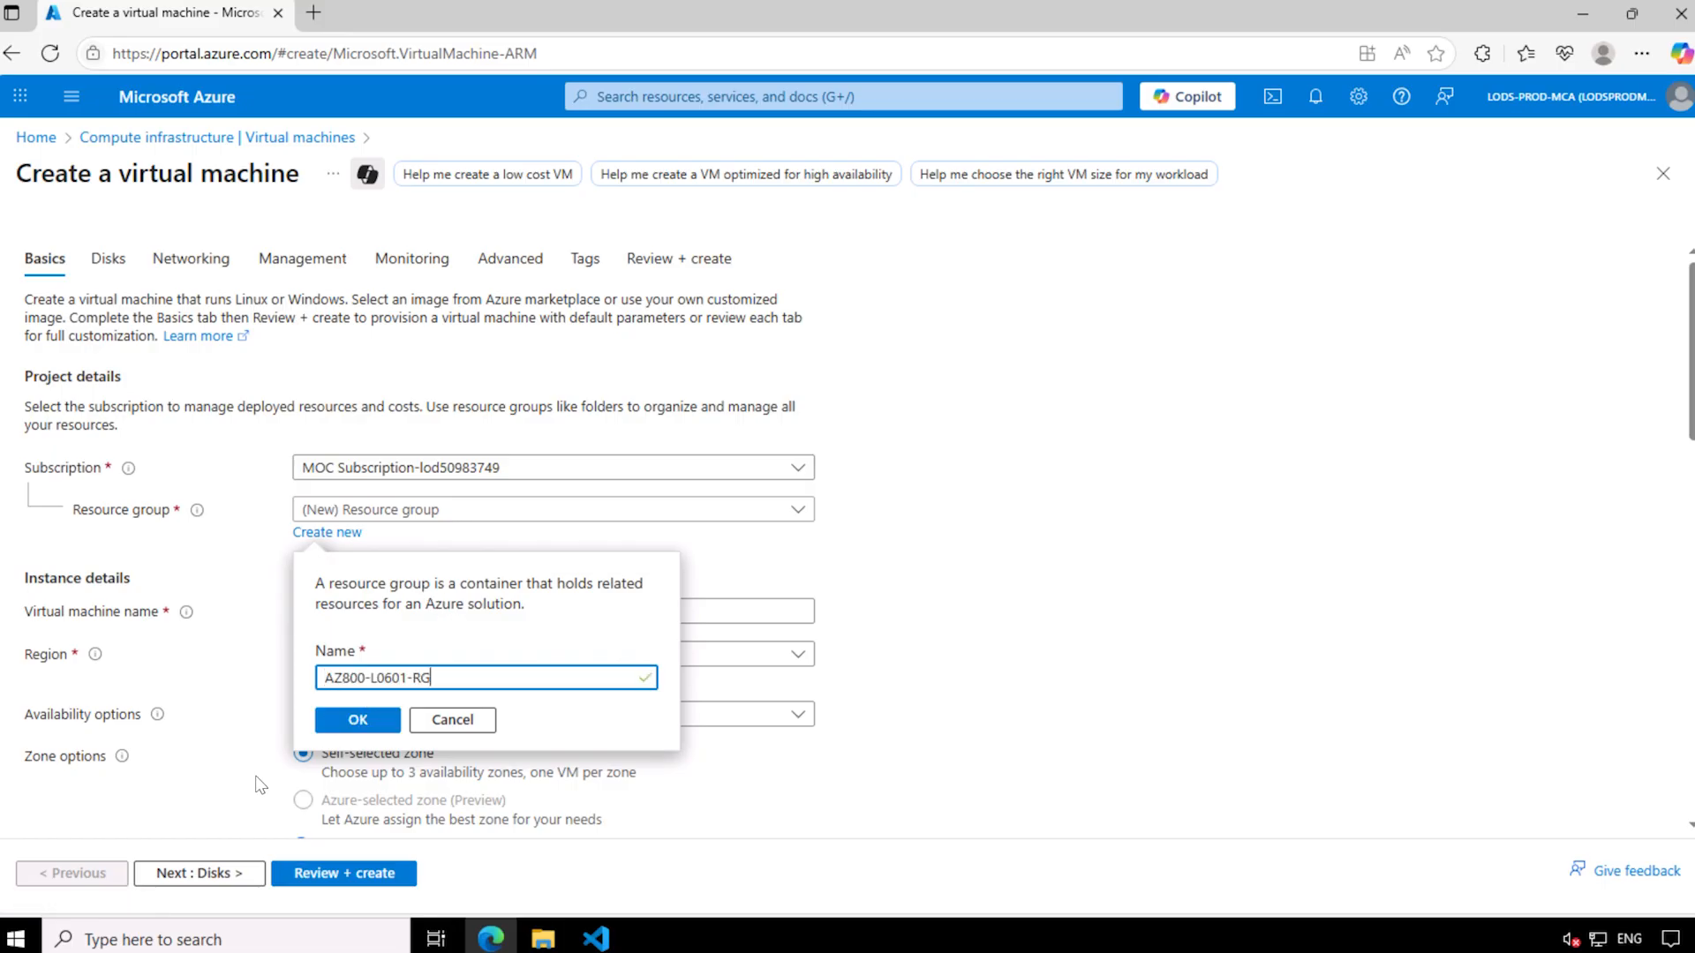
click(357, 720)
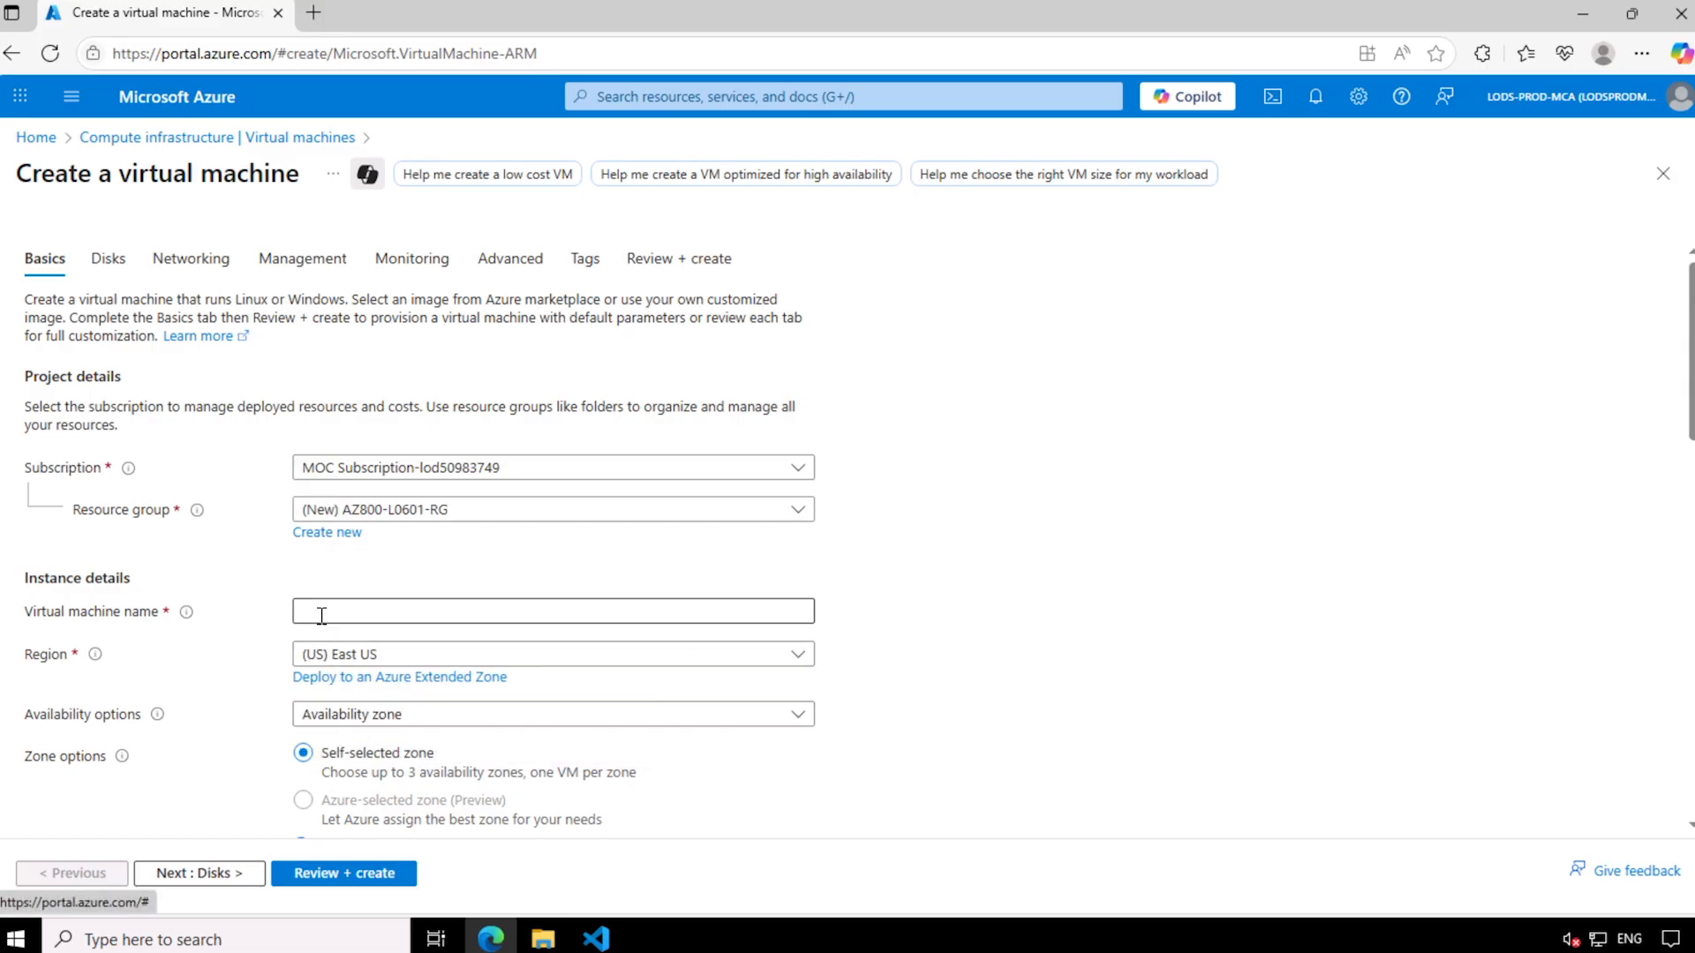
Name the virtual machine az800L06-vm0 and set its availability option to No infrastructure redundancy required.
click(321, 615)
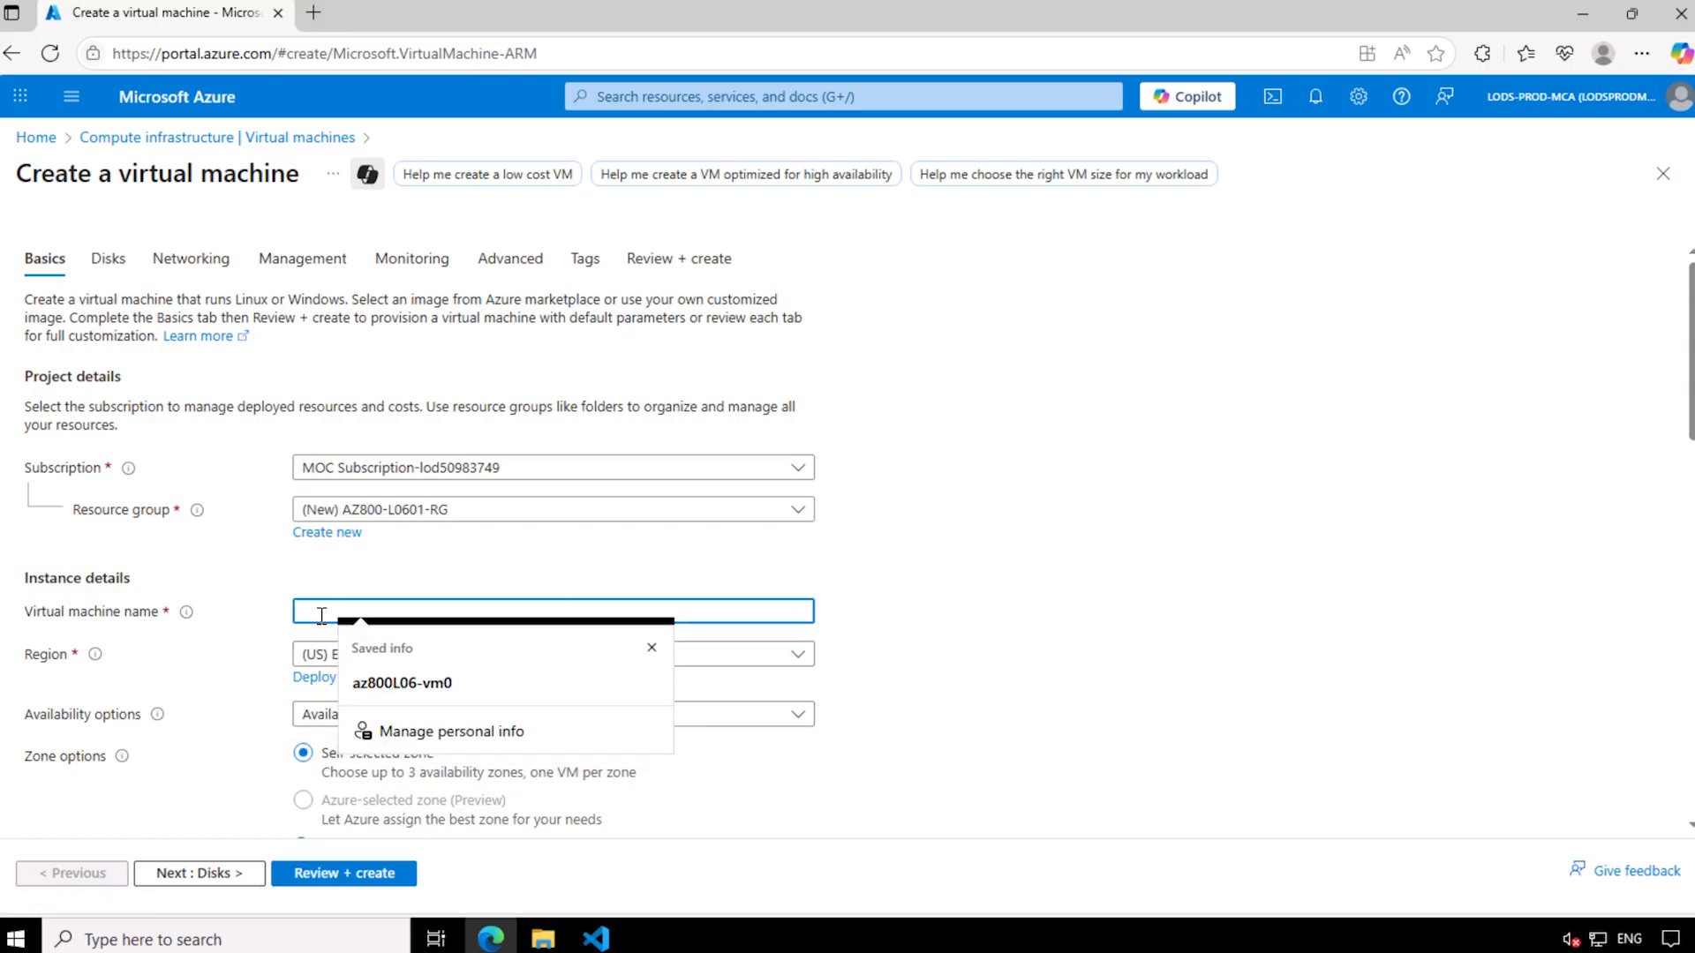
click(454, 695)
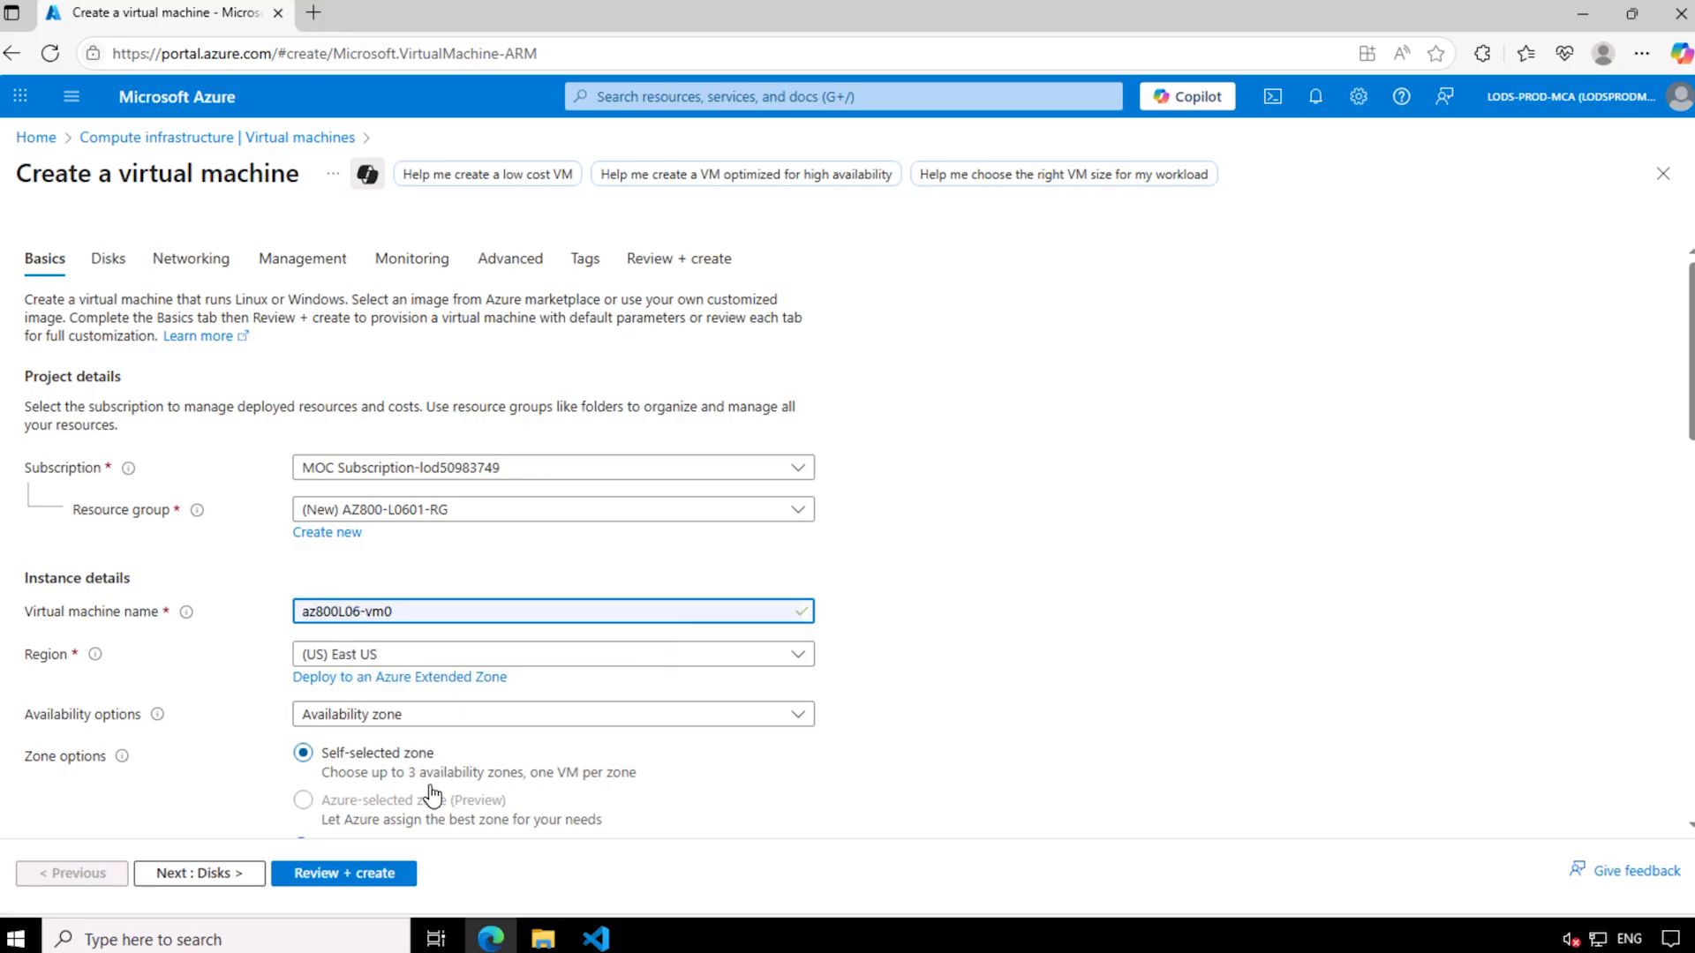
click(407, 726)
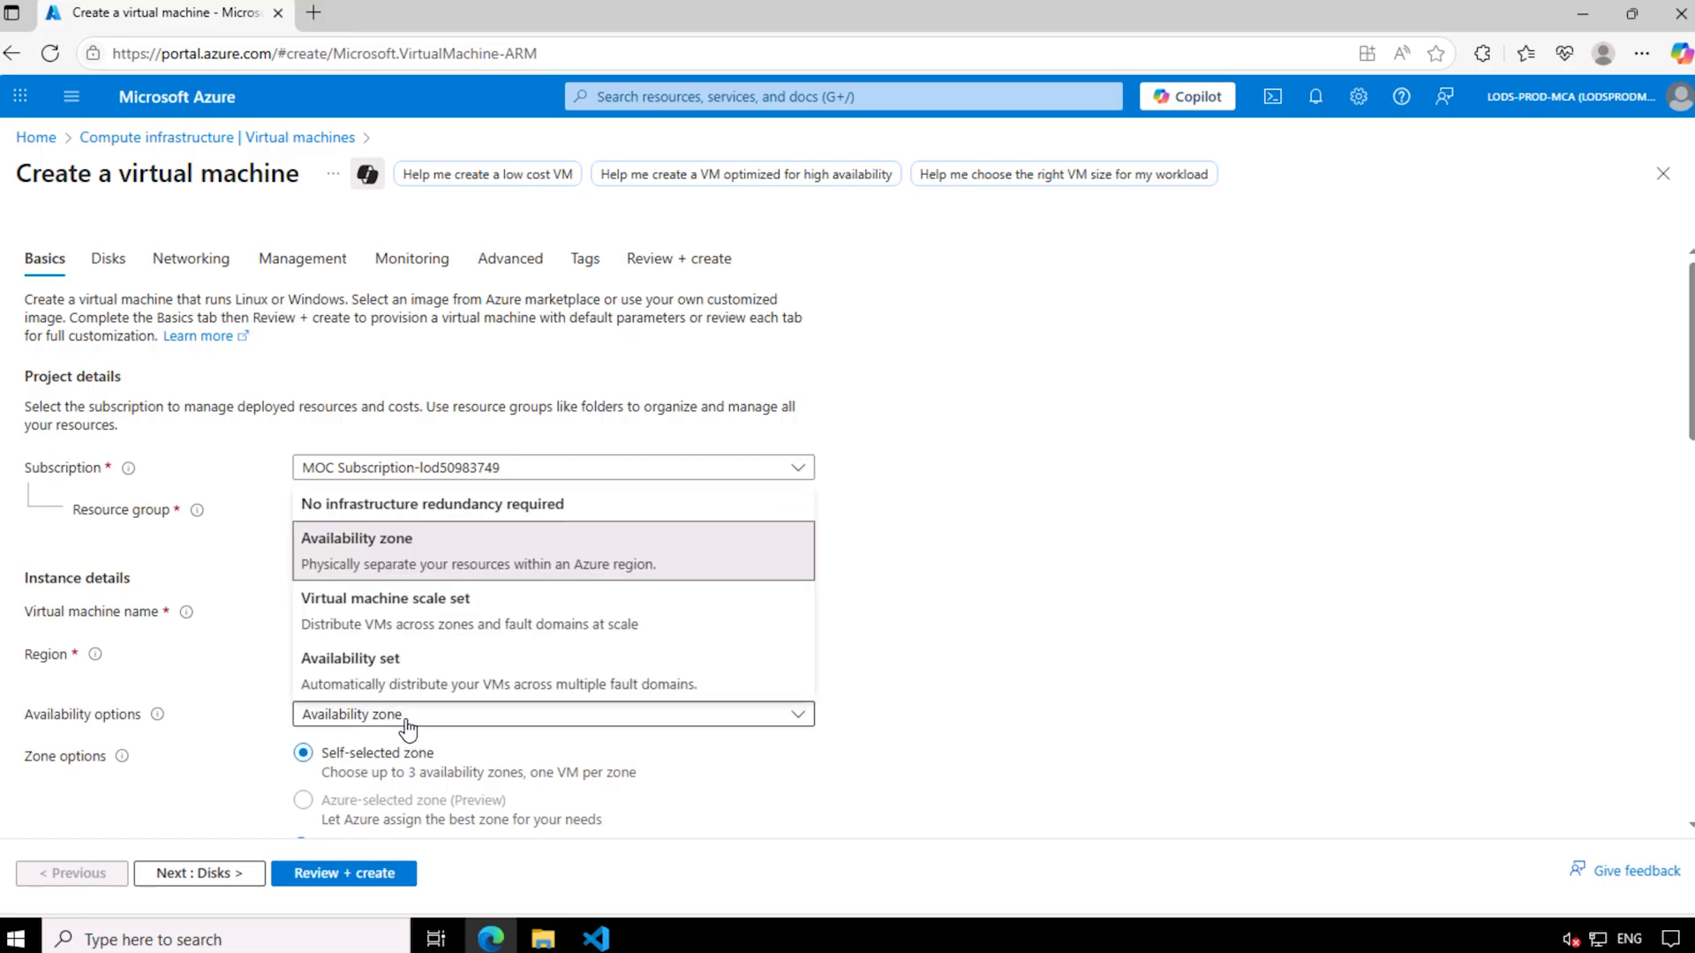
click(399, 507)
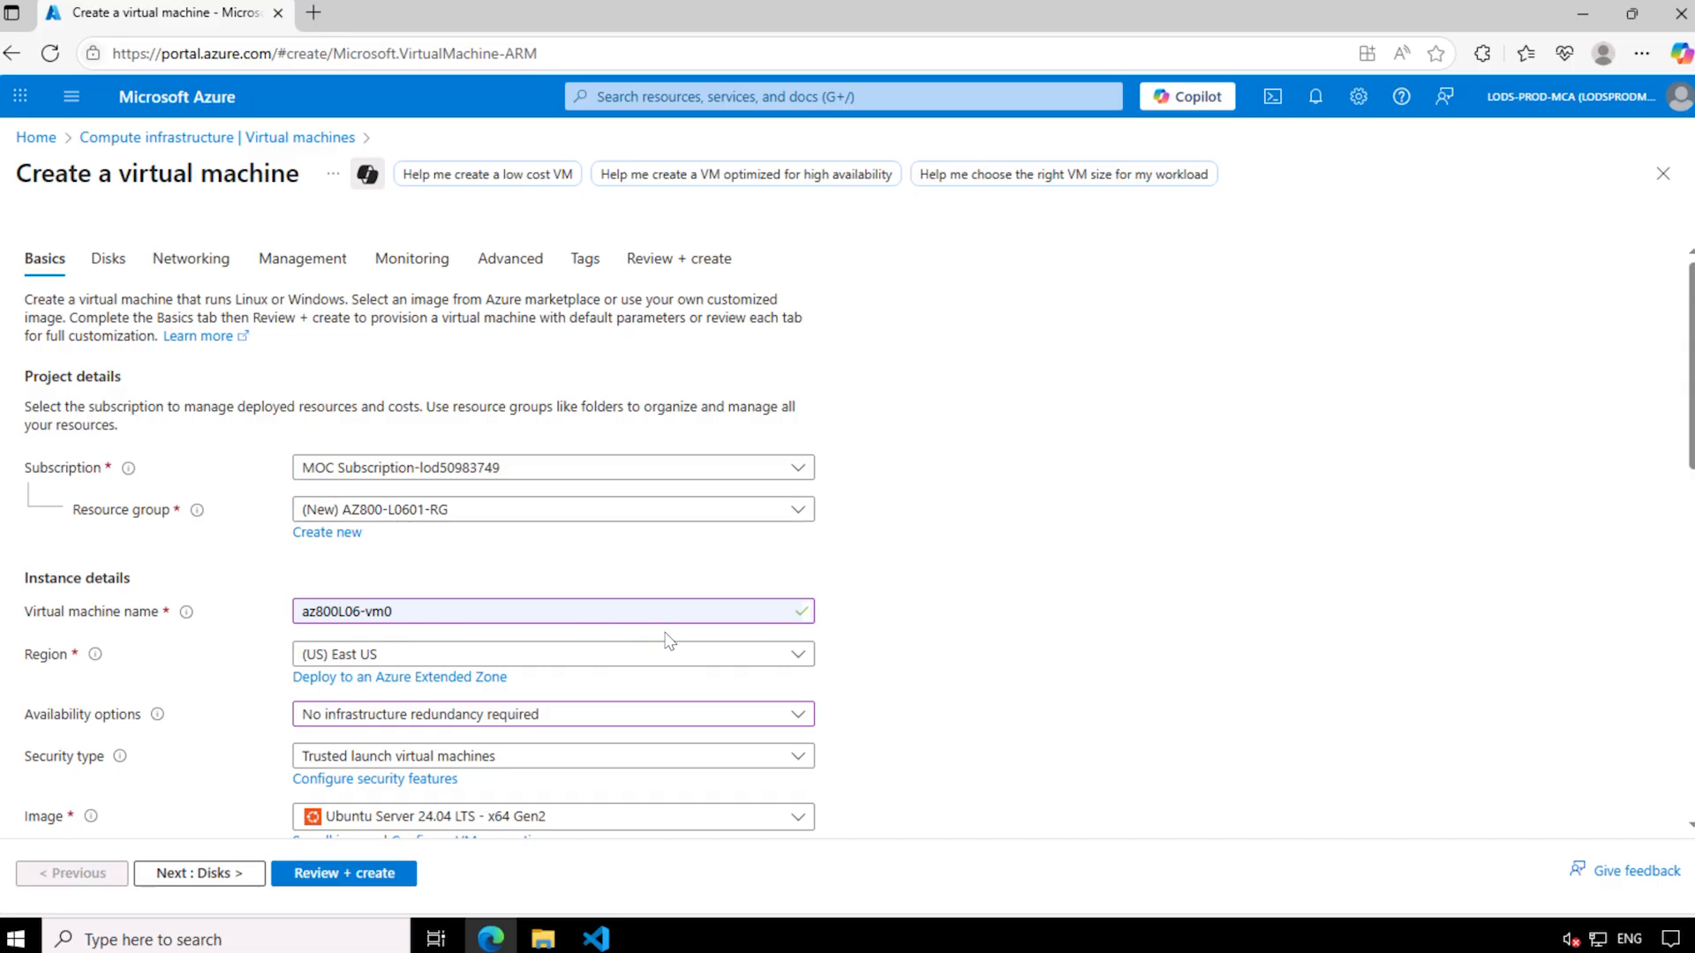
Choose Windows Server 2022 Datacenter: Azure Edition - x64 Gen2 as the virtual machine's image.
scroll(904, 668, down, 2)
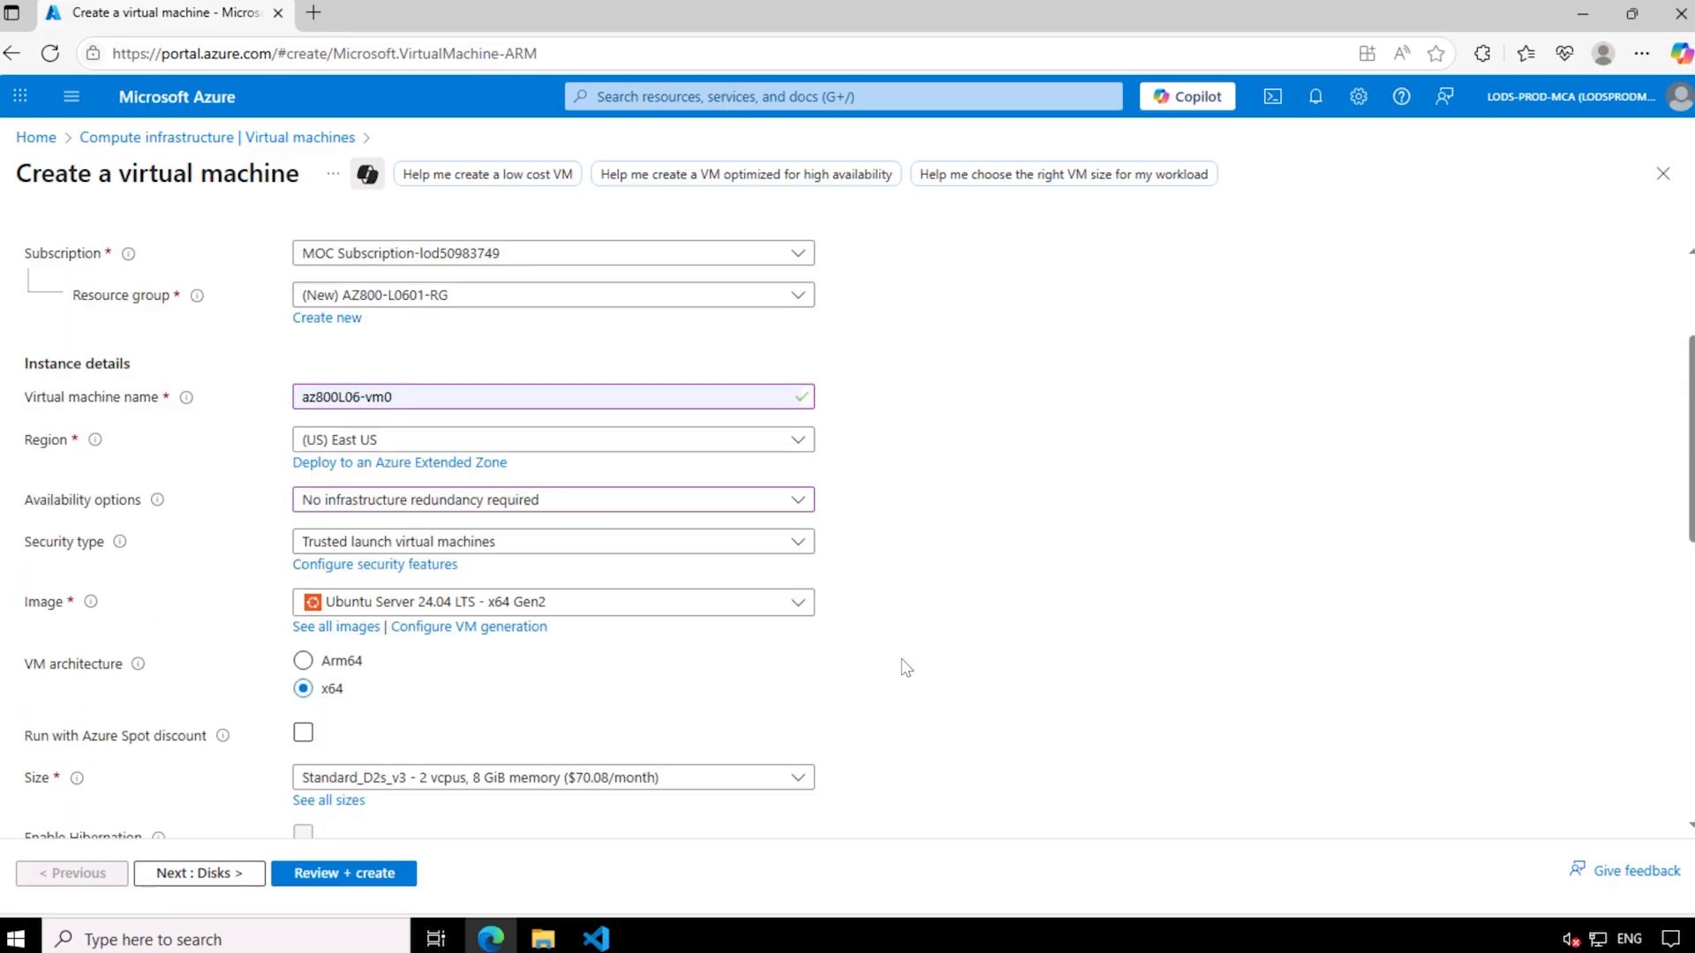
click(566, 610)
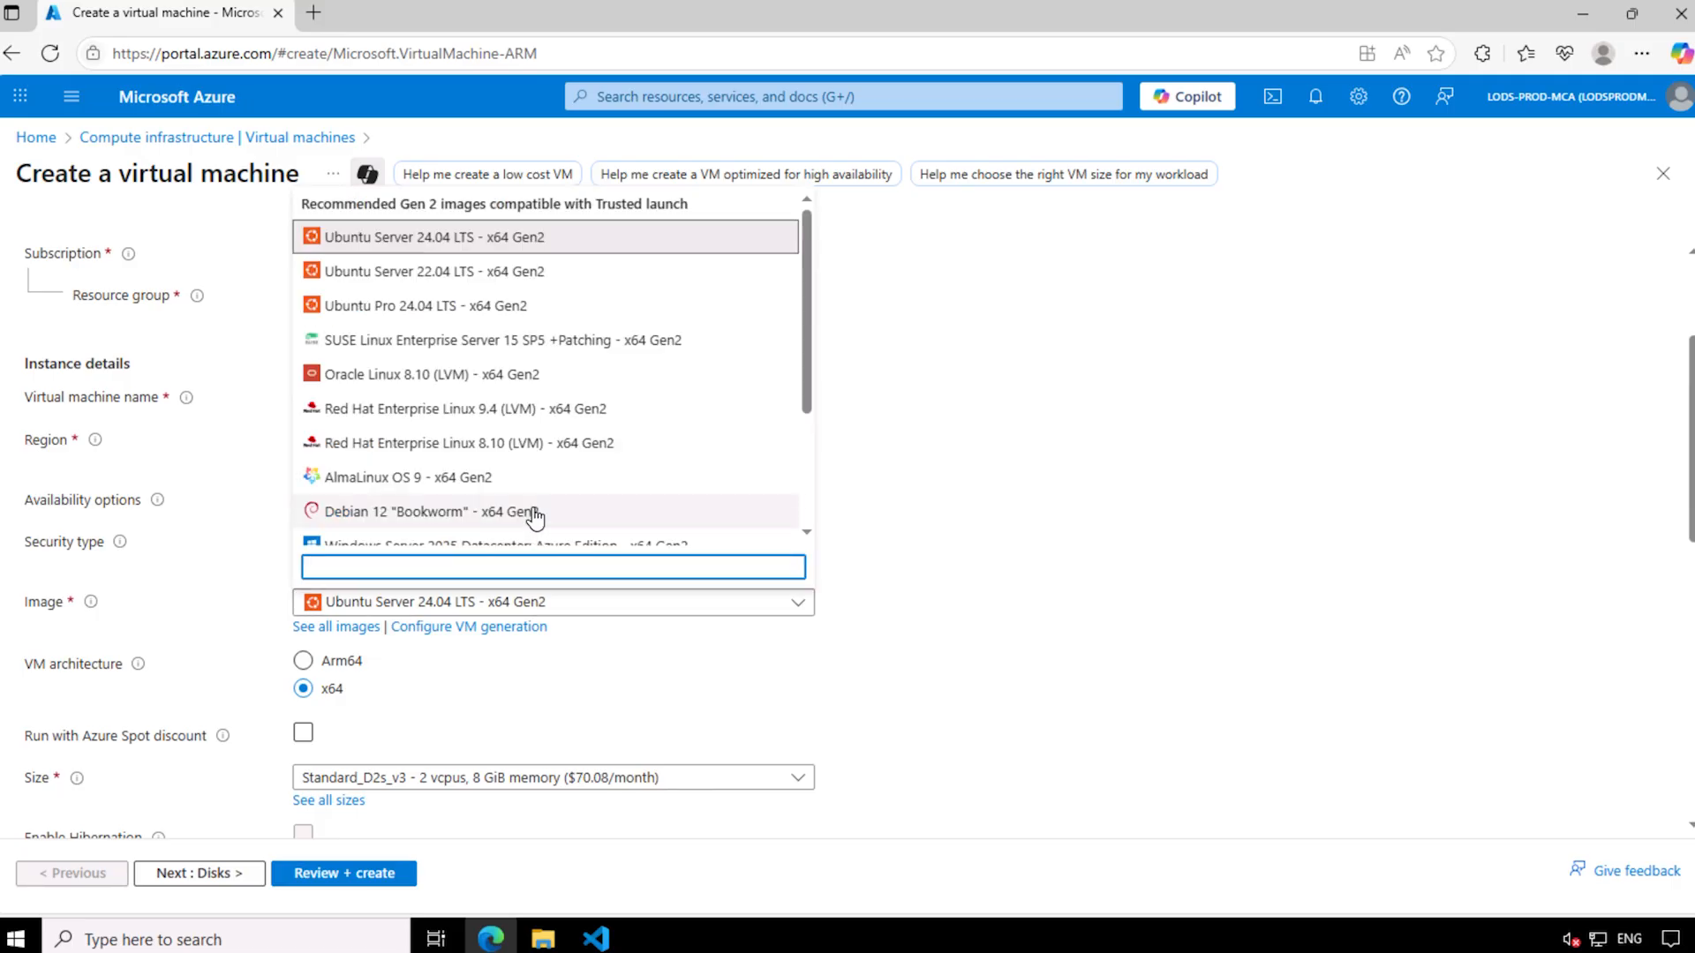
scroll(533, 516, down, 3)
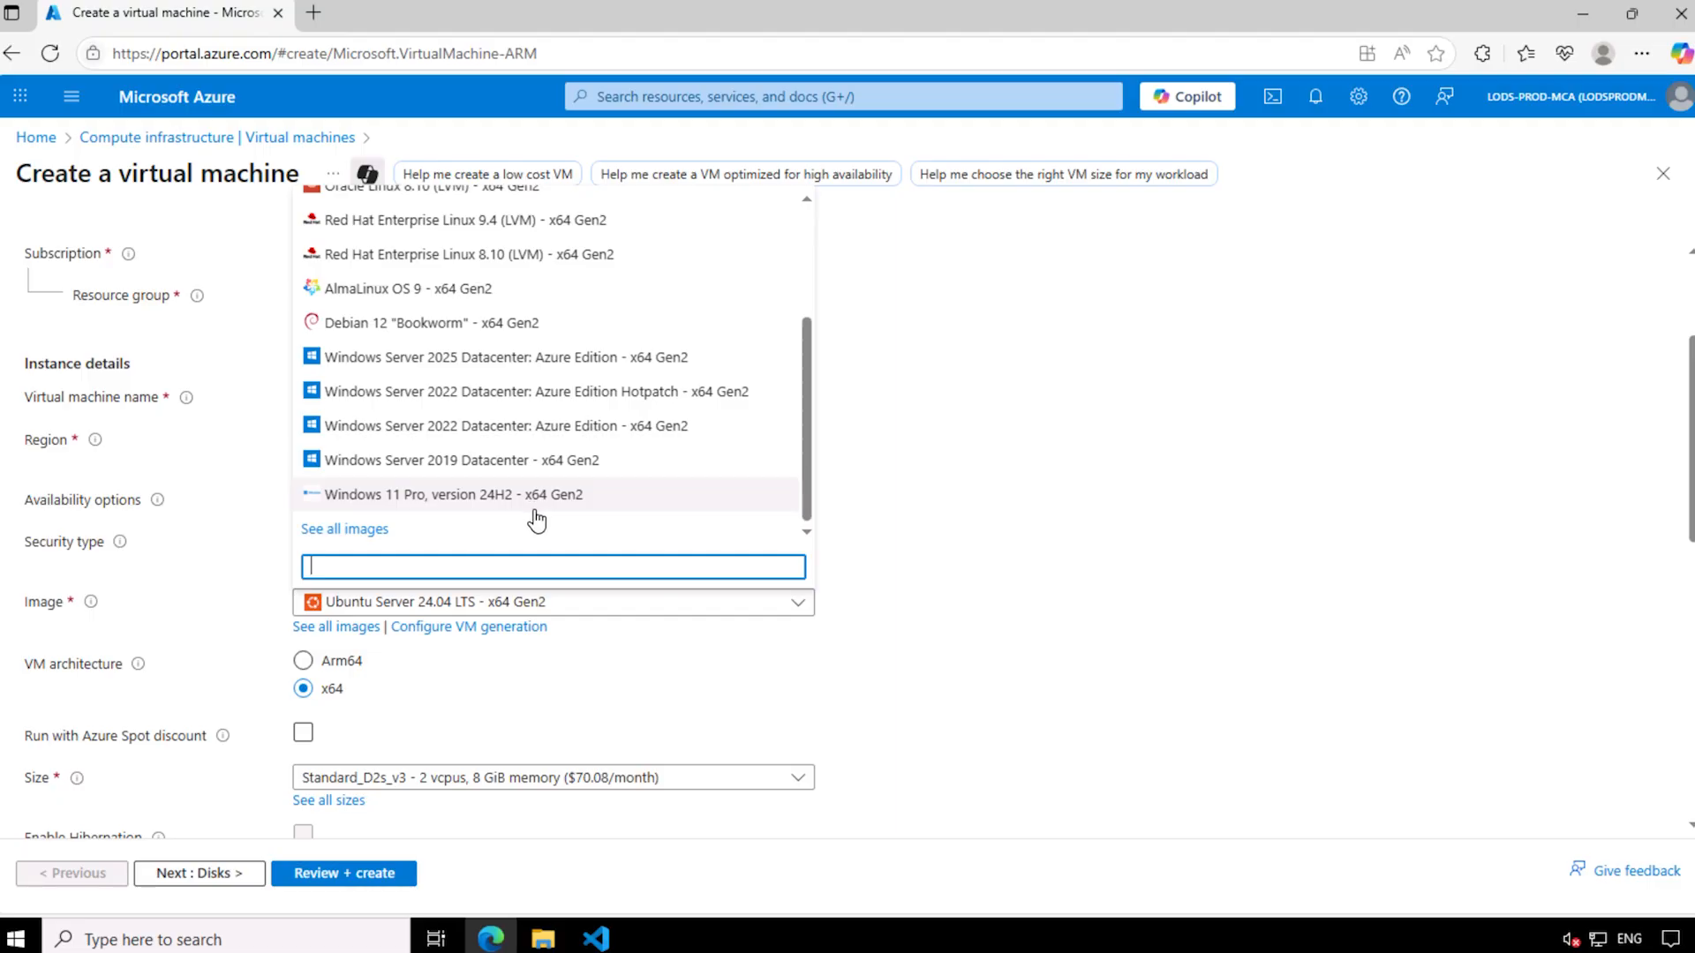
click(510, 426)
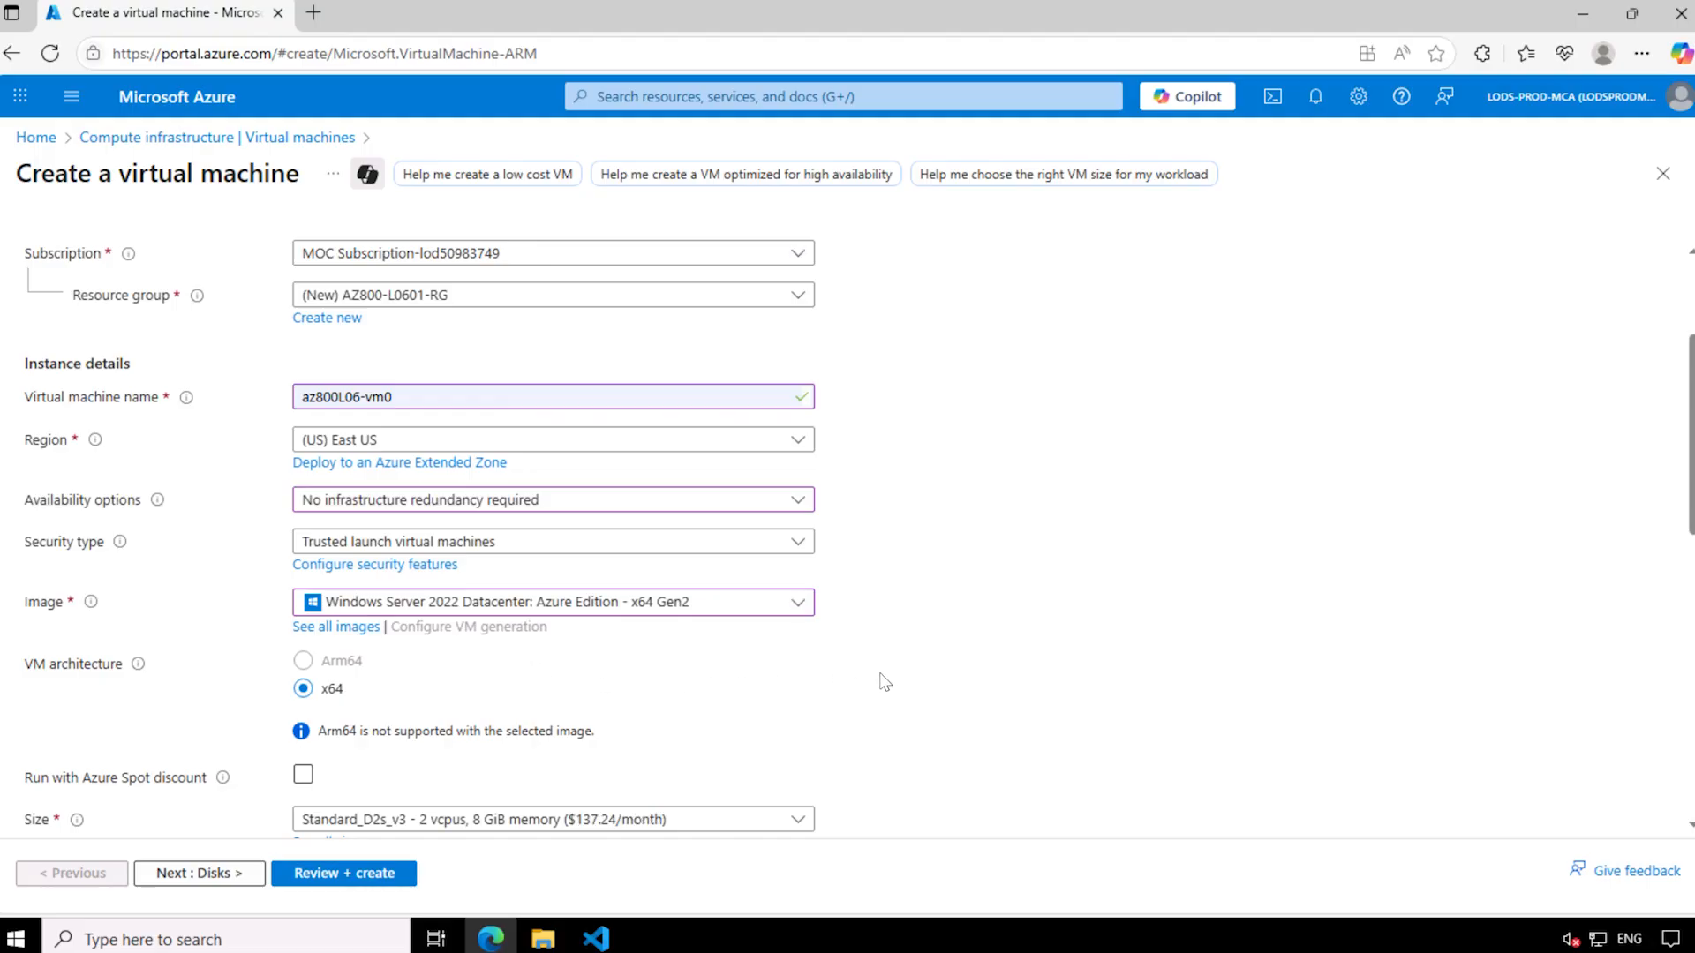
Fill in the administrator account with the username Student, and enter and confirm the account password.
scroll(882, 681, down, 2)
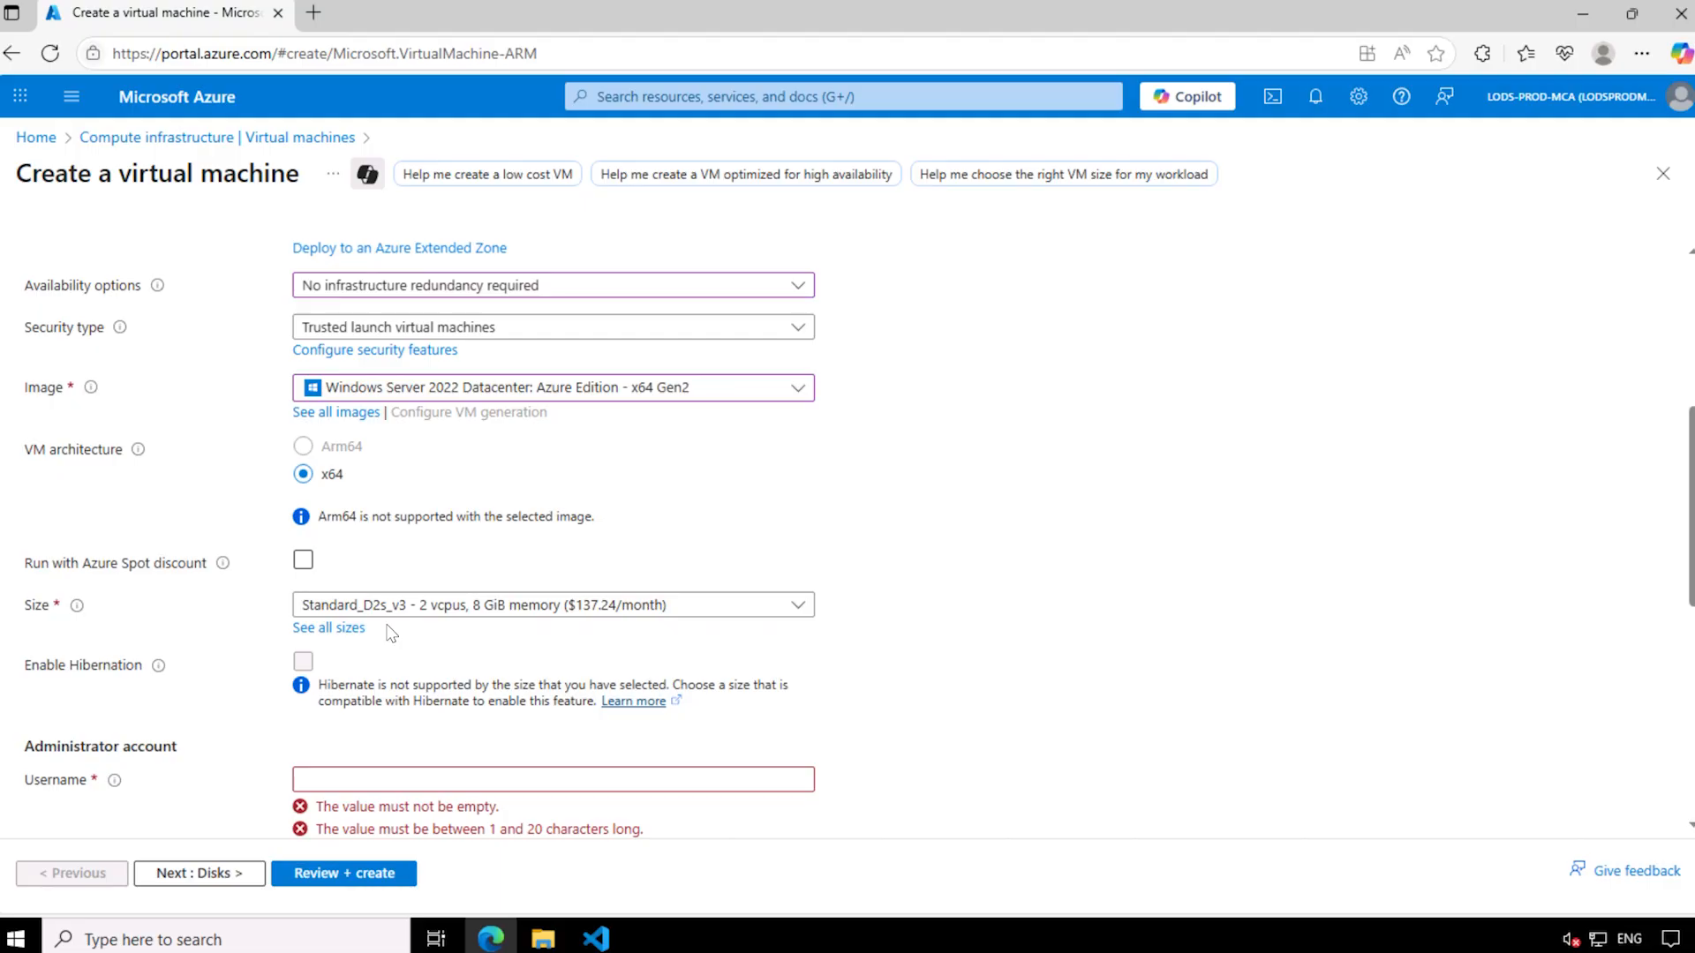
scroll(411, 681, down, 2)
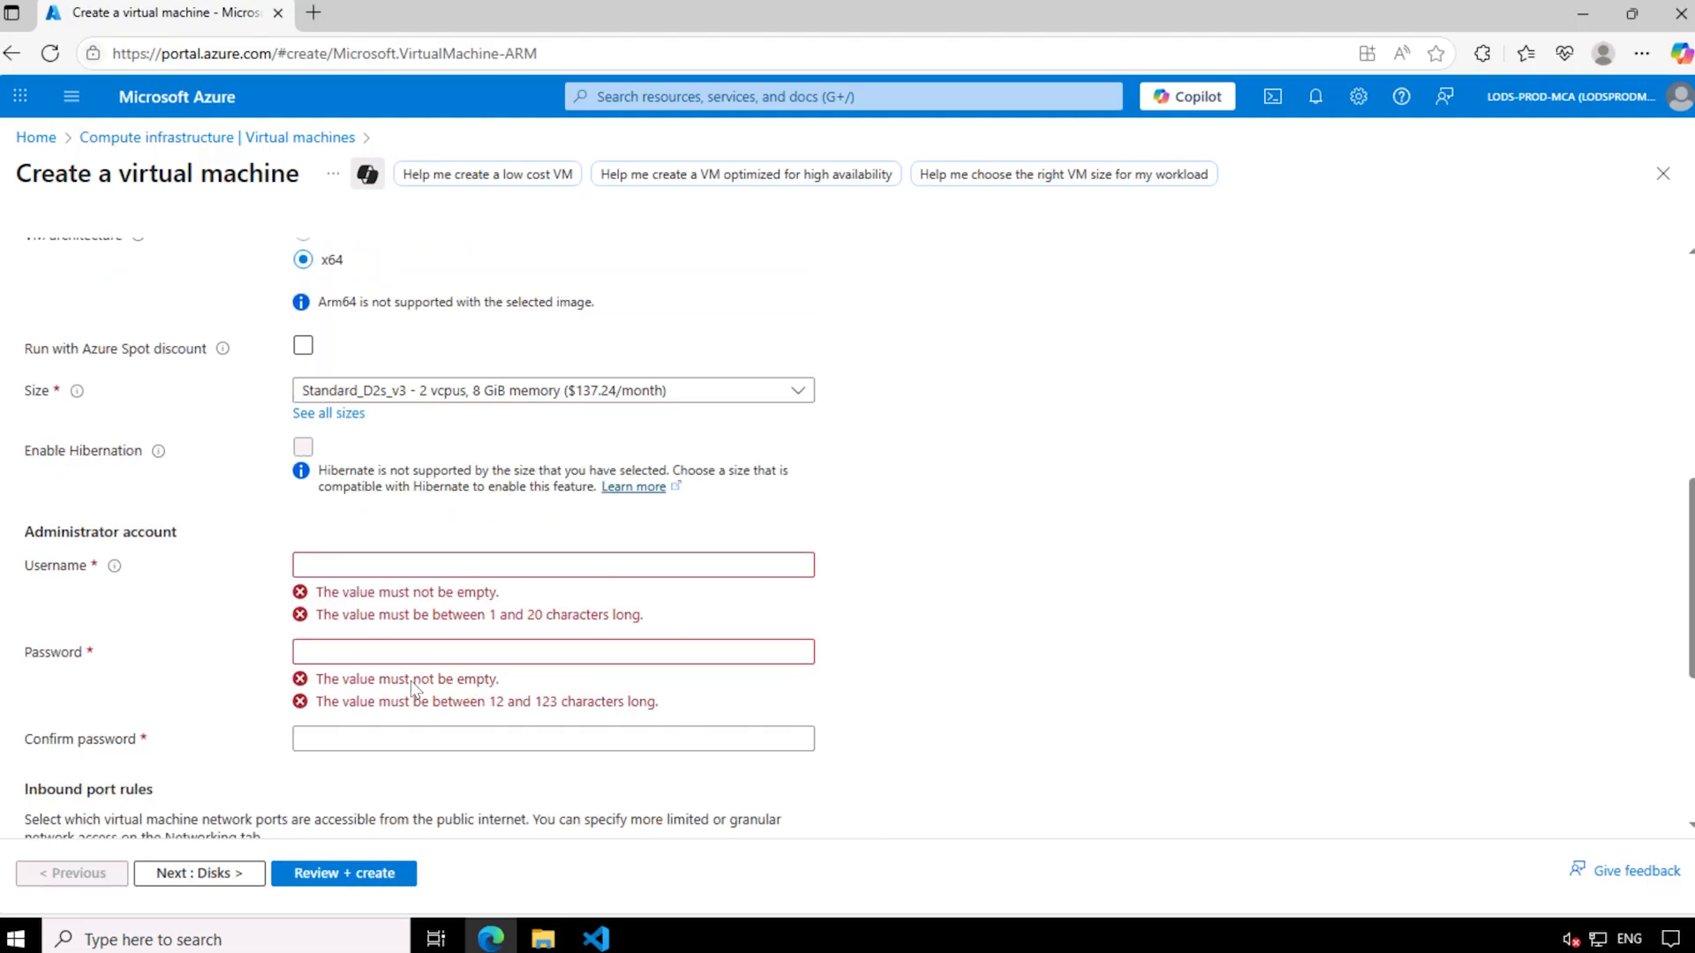
click(334, 565)
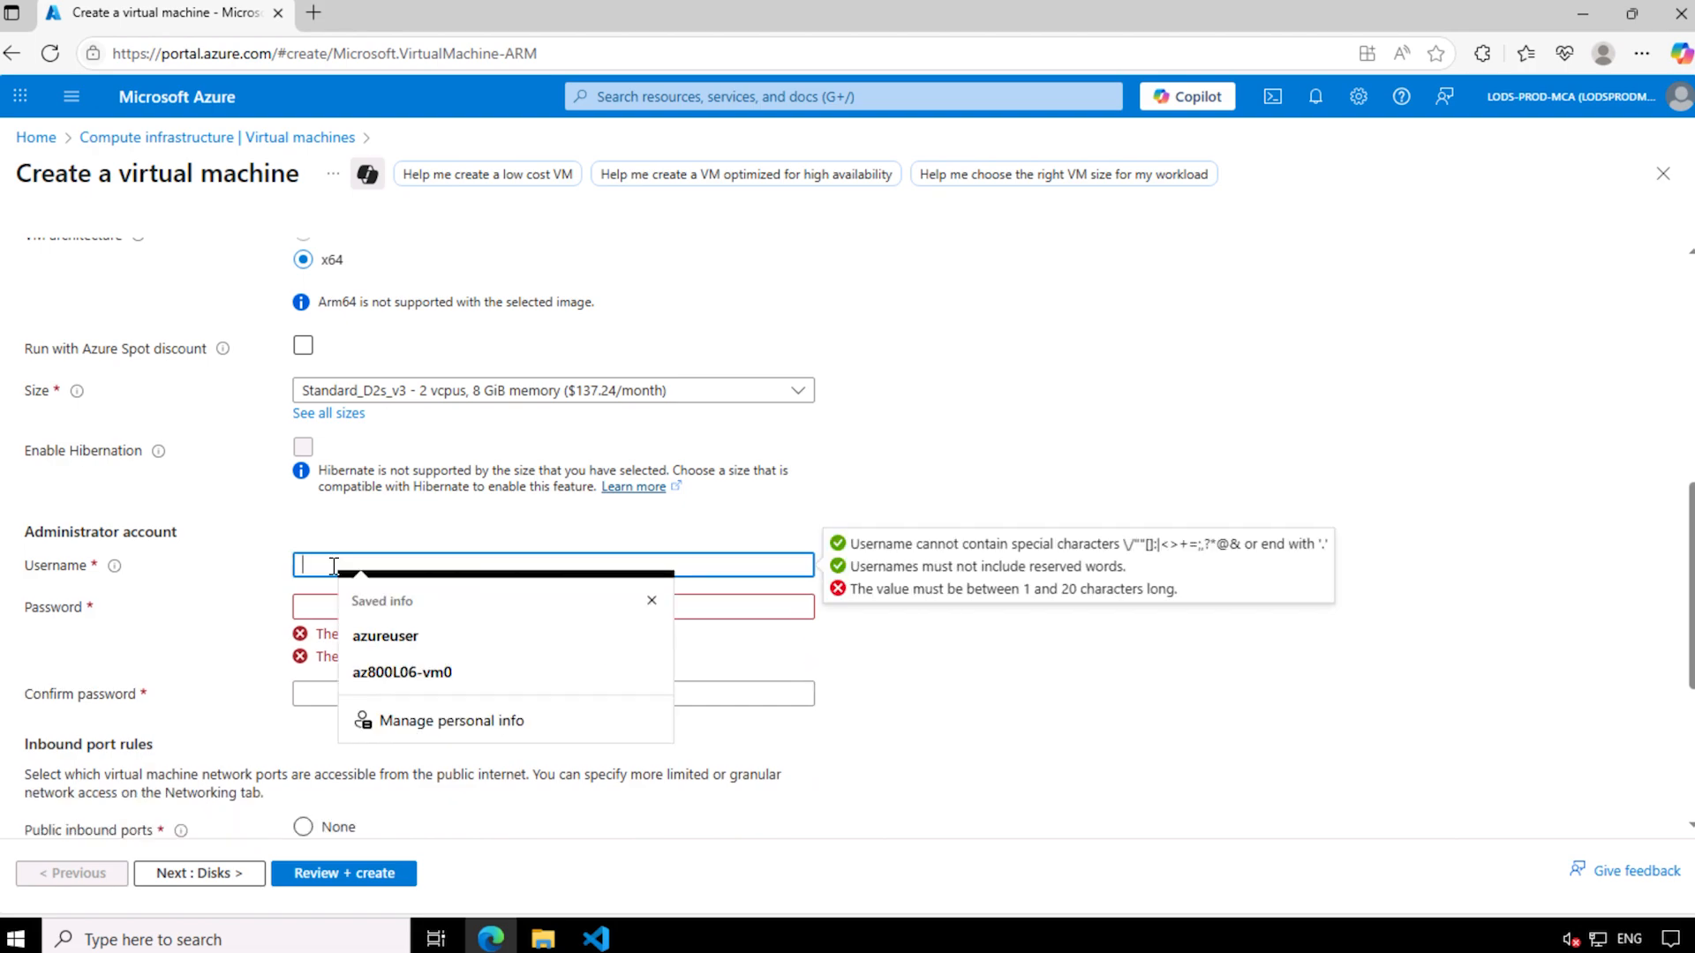
text(Student)
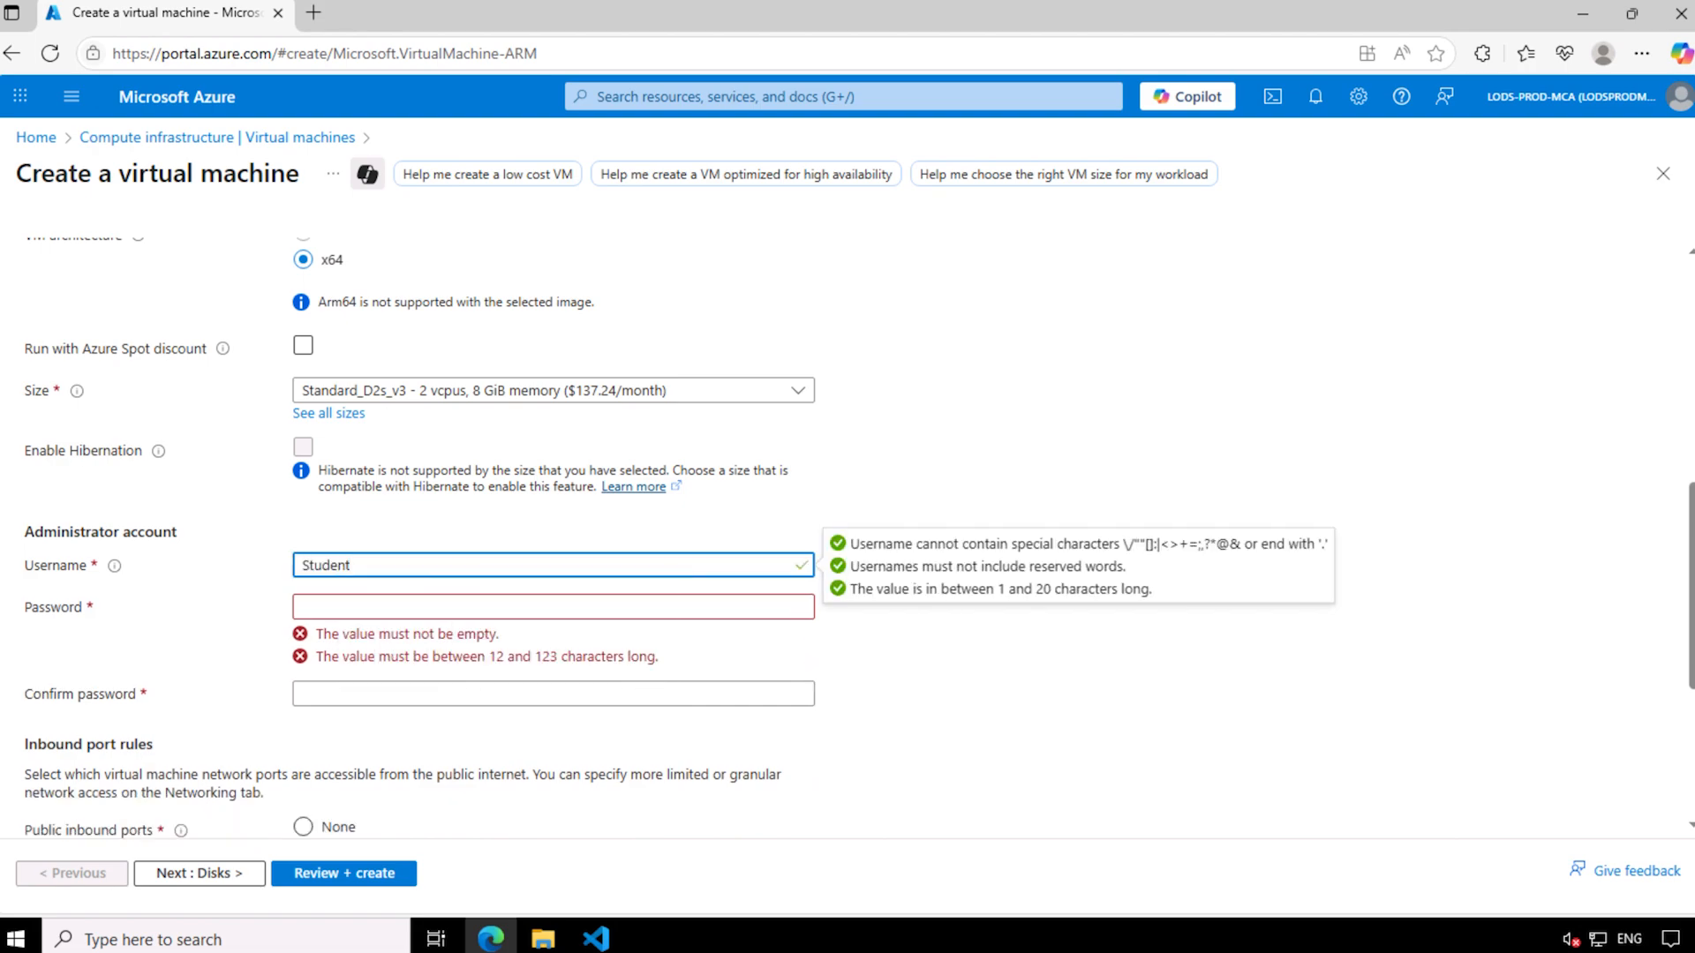
click(328, 609)
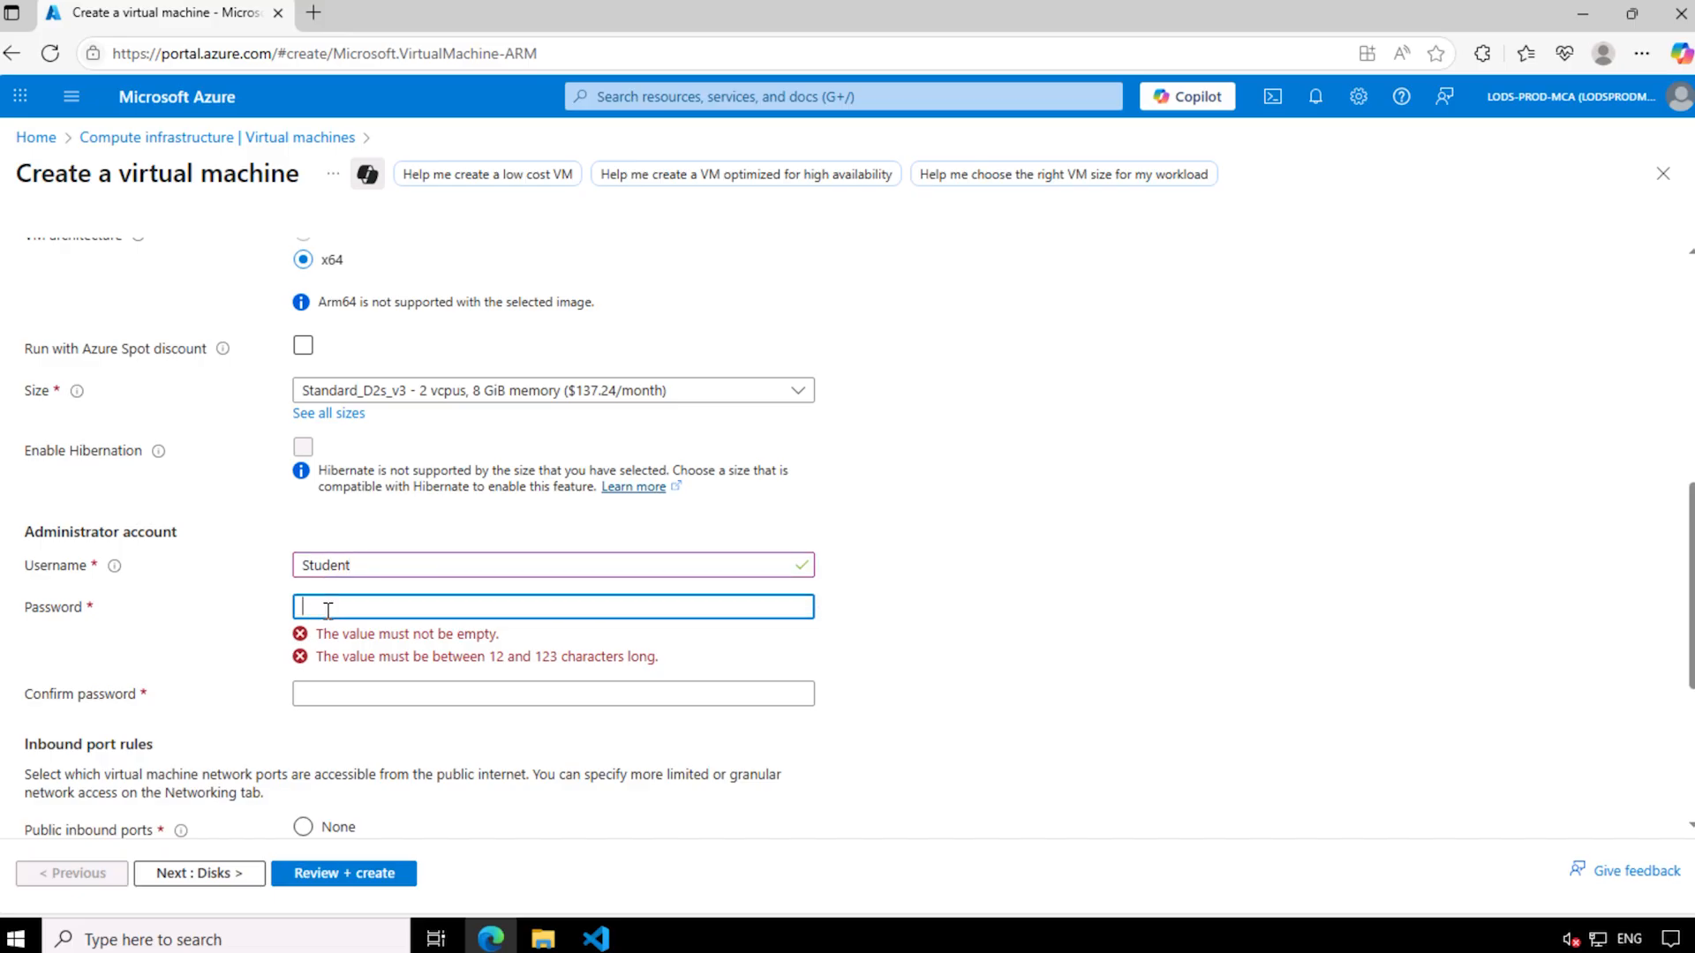
key(ctrl+v)
click(331, 655)
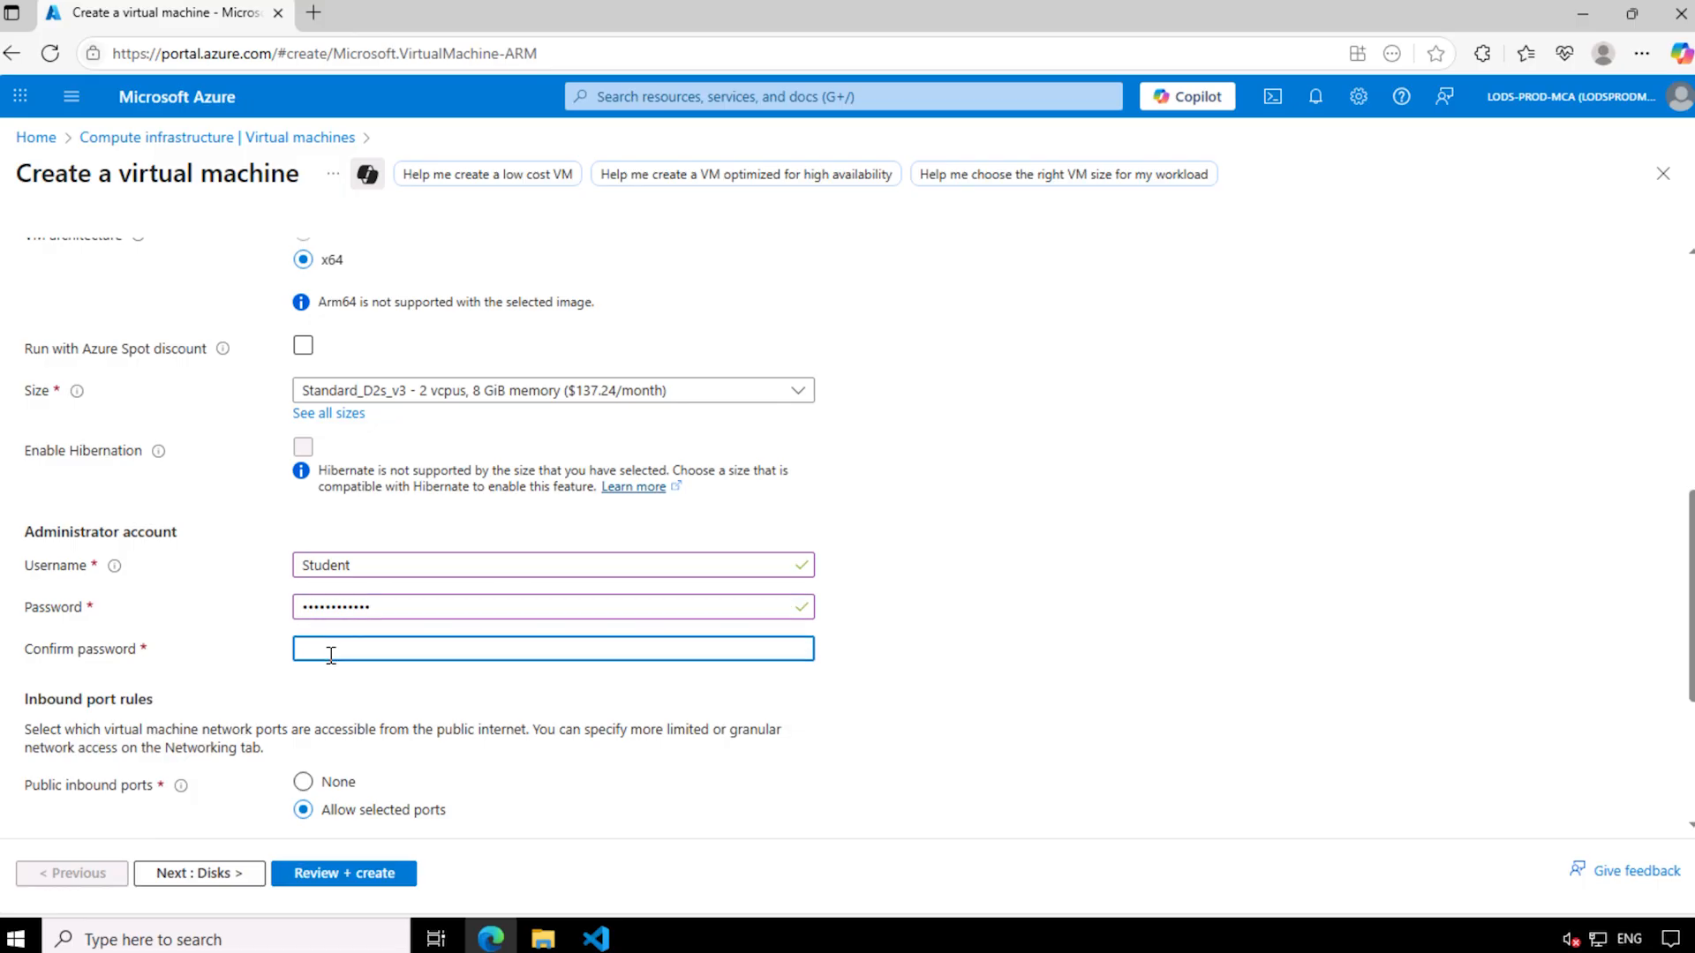
key(ctrl+v)
Set the public inbound ports to None and proceed to the disk settings, dismissing the browser's offer to save the password.
scroll(887, 642, down, 3)
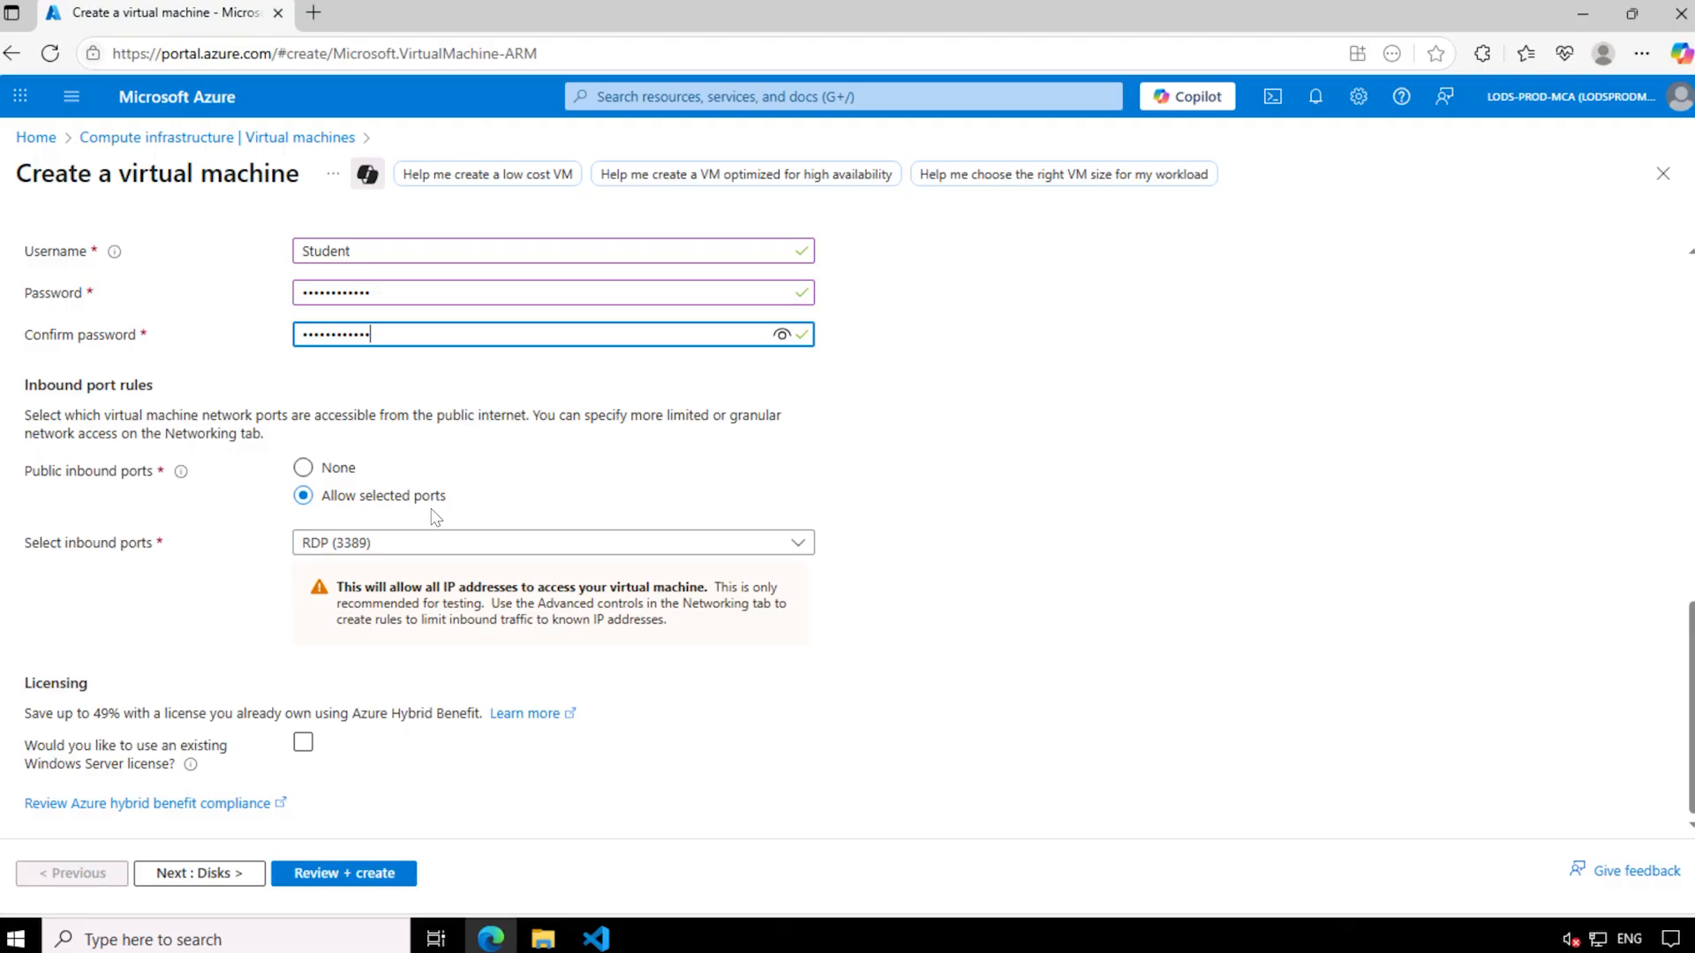
click(309, 471)
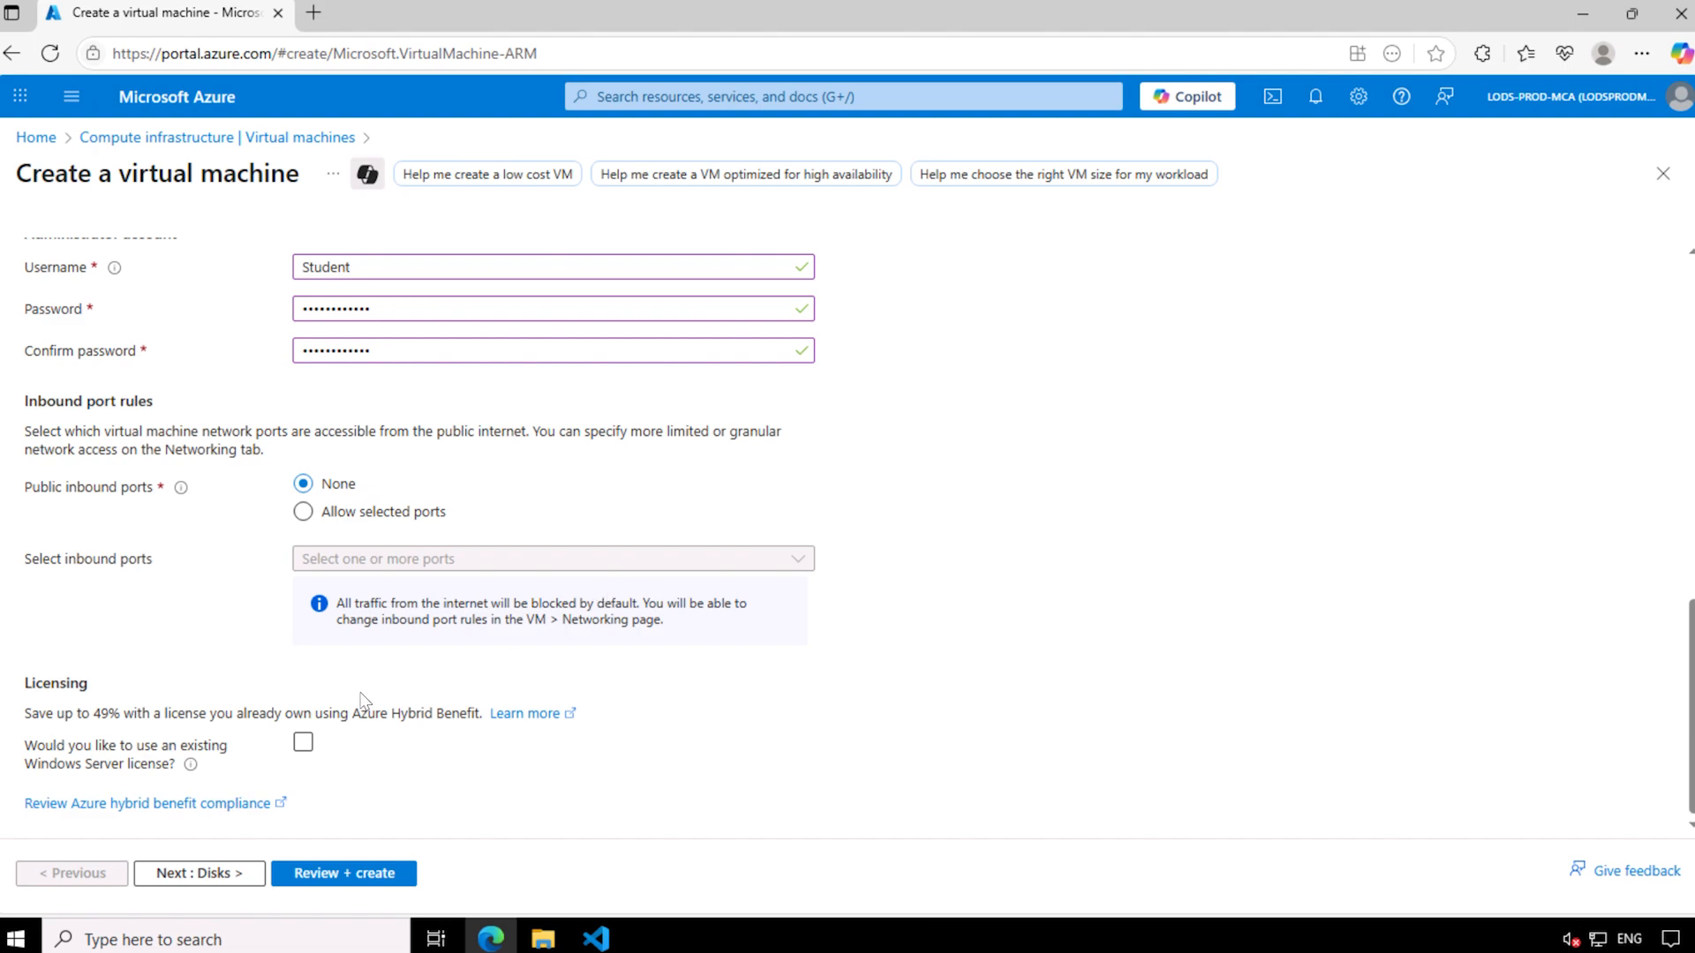
click(212, 883)
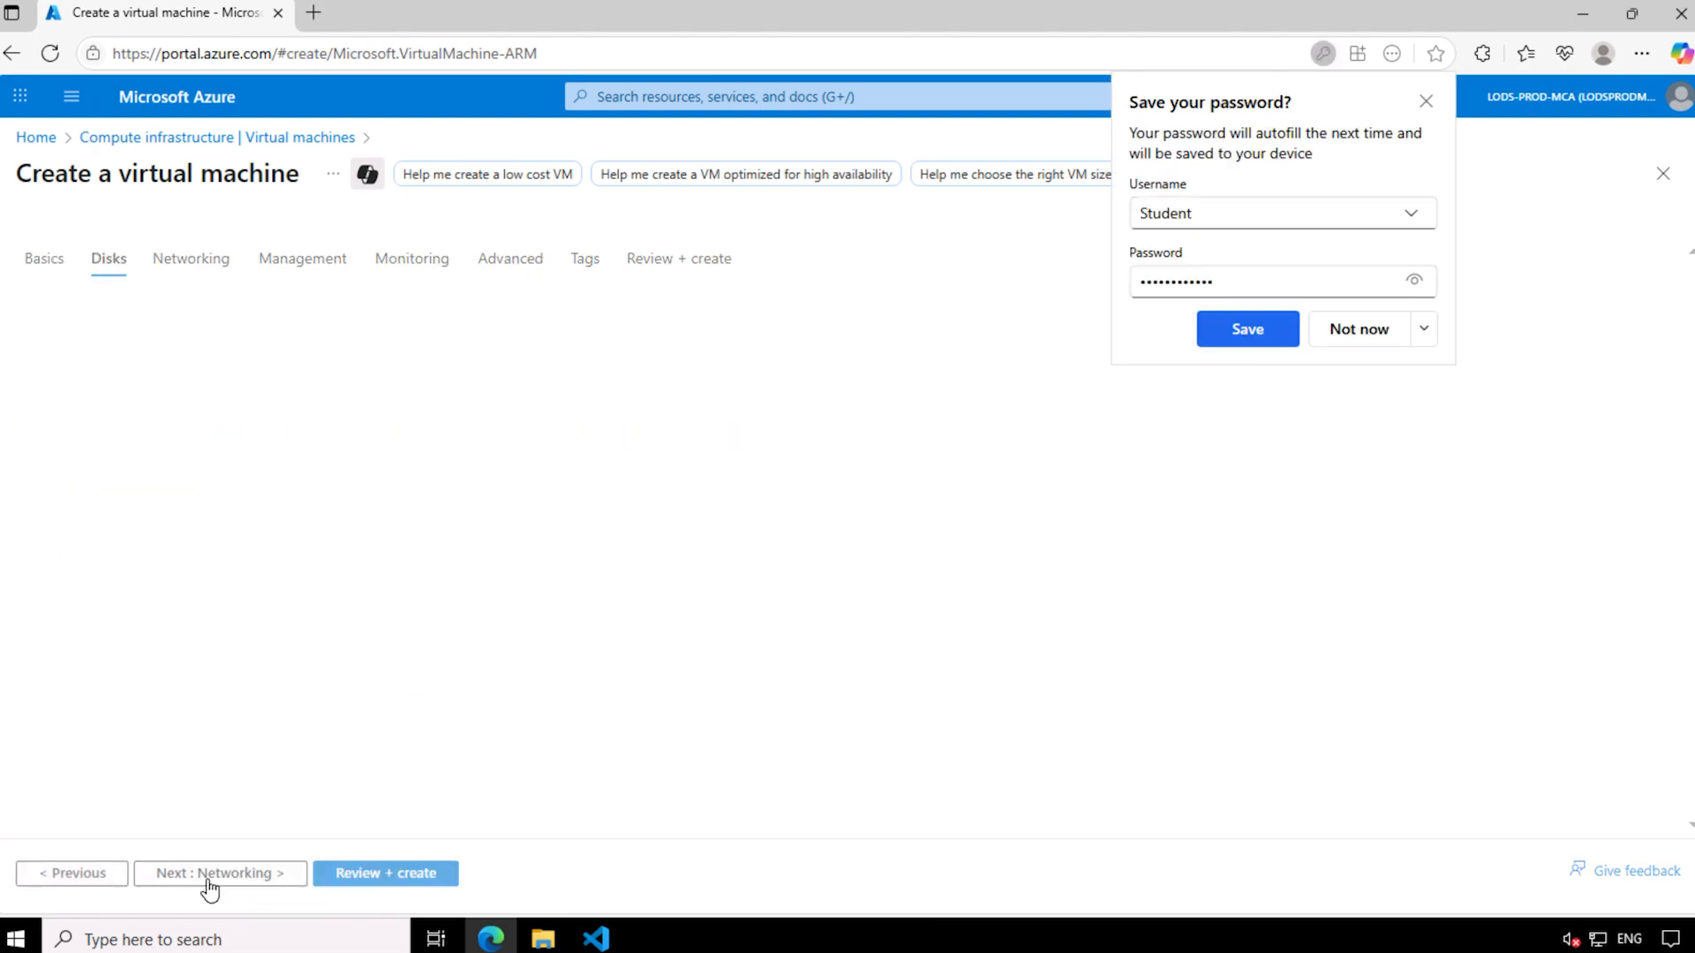
click(1426, 101)
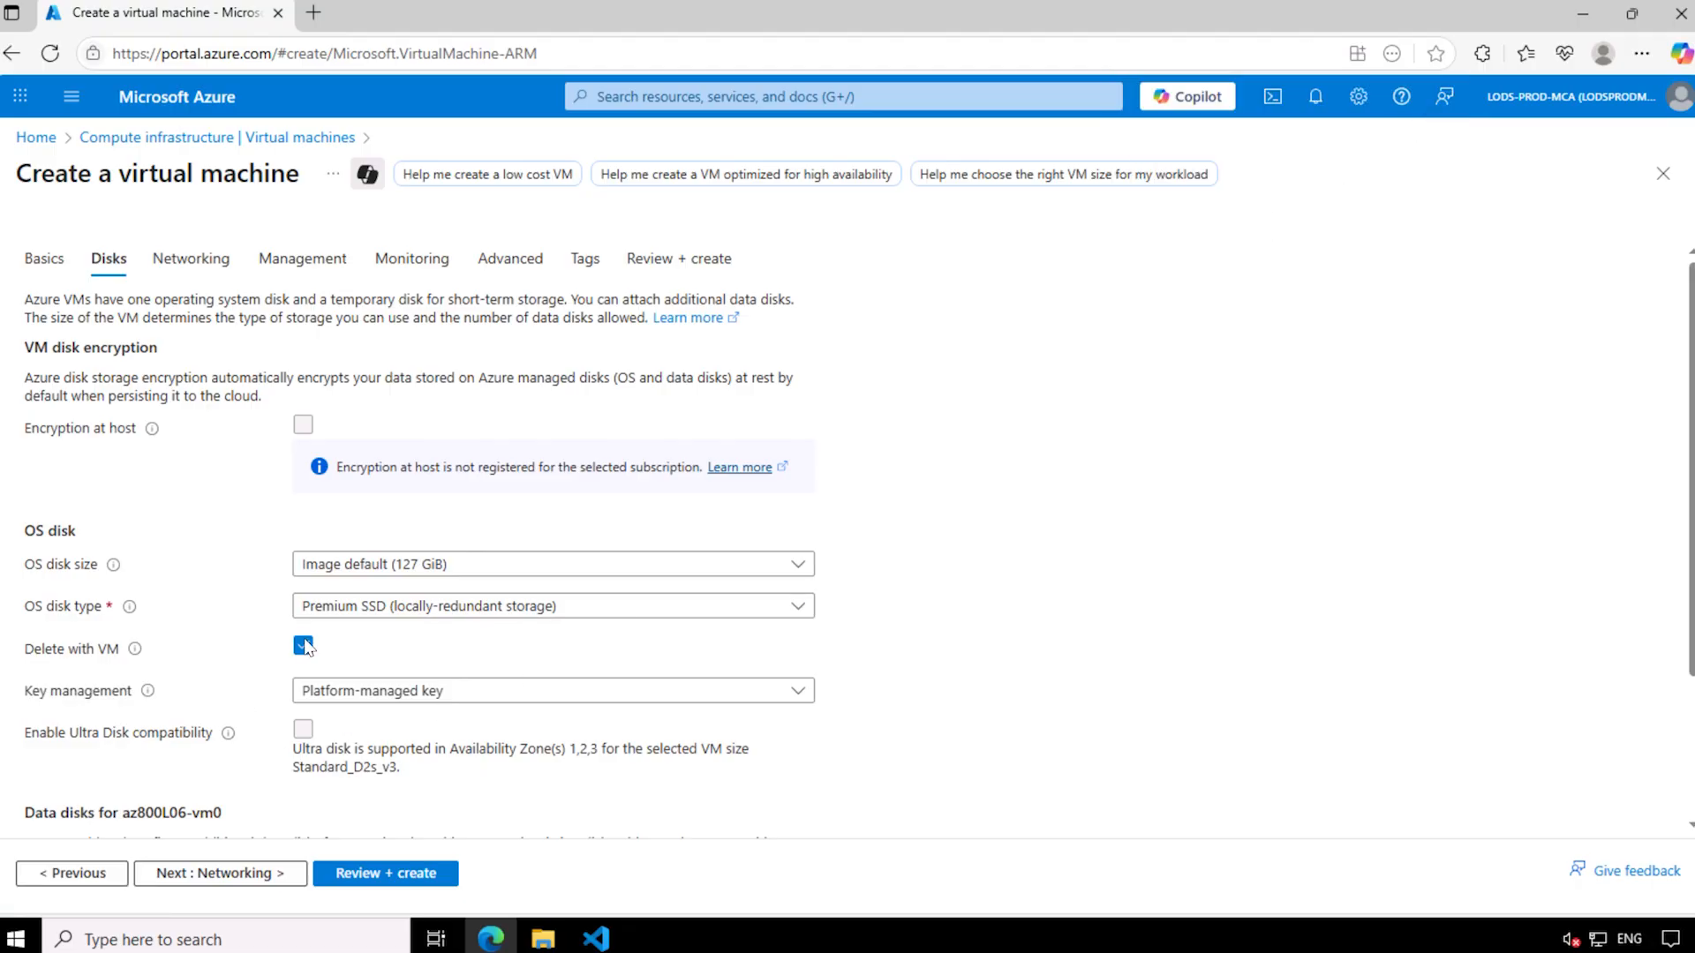
Set the OS disk type to locally-redundant Standard HDD and proceed to the networking settings.
click(347, 623)
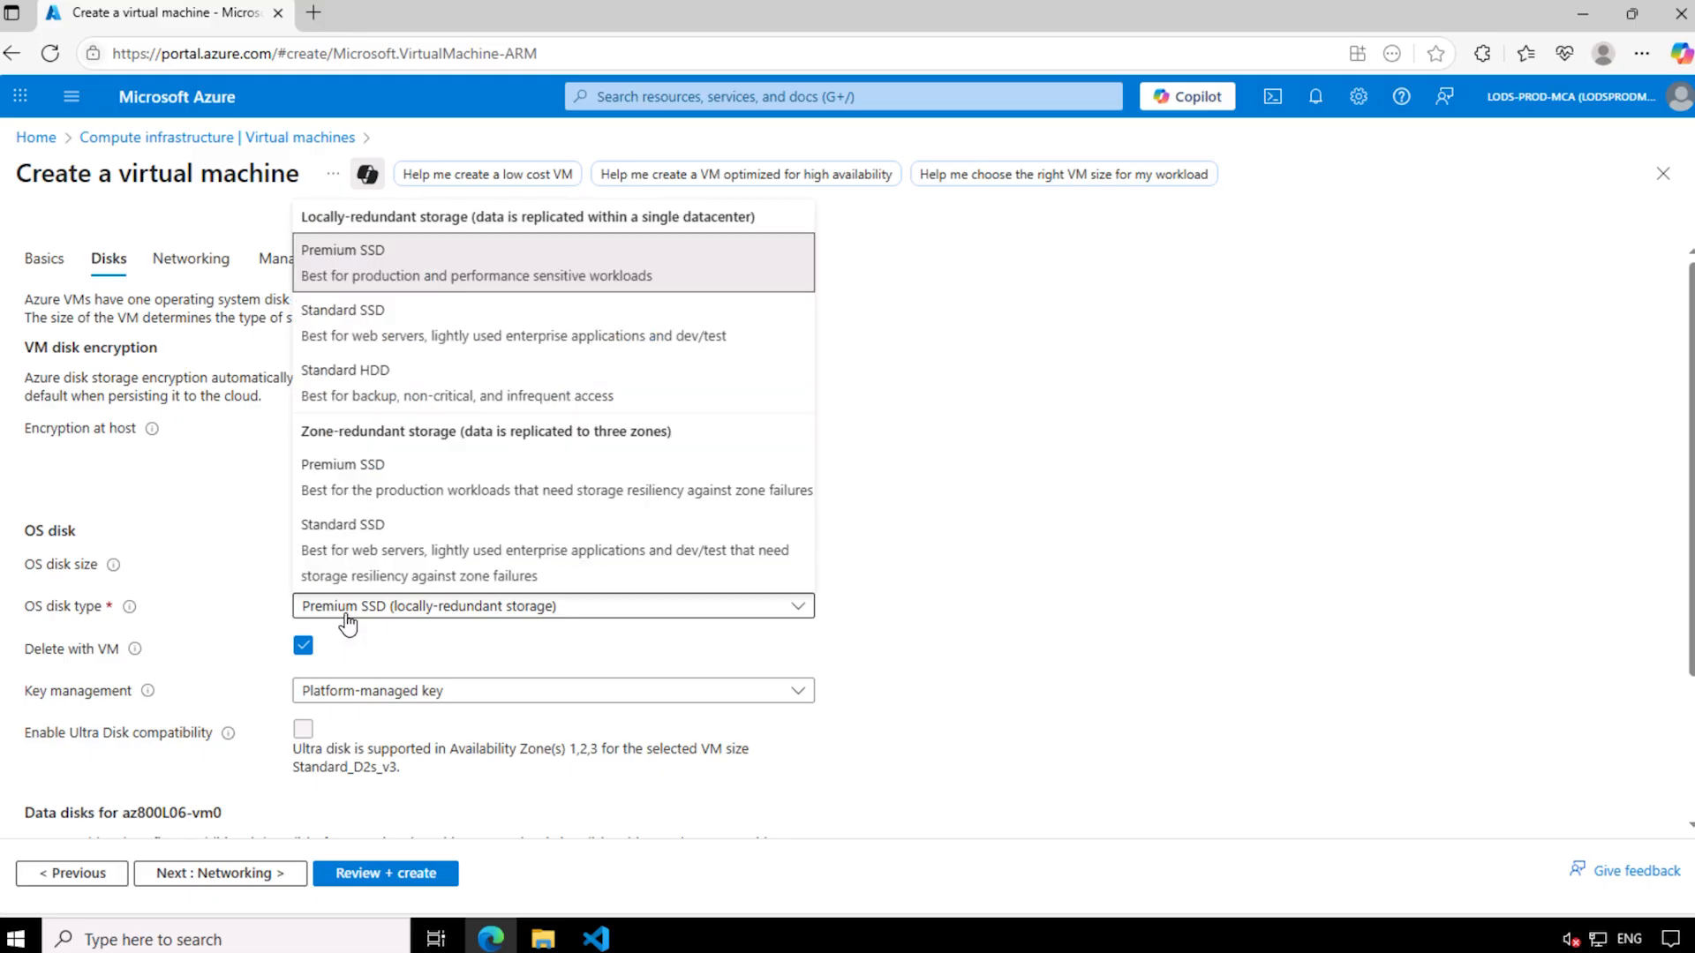
click(371, 413)
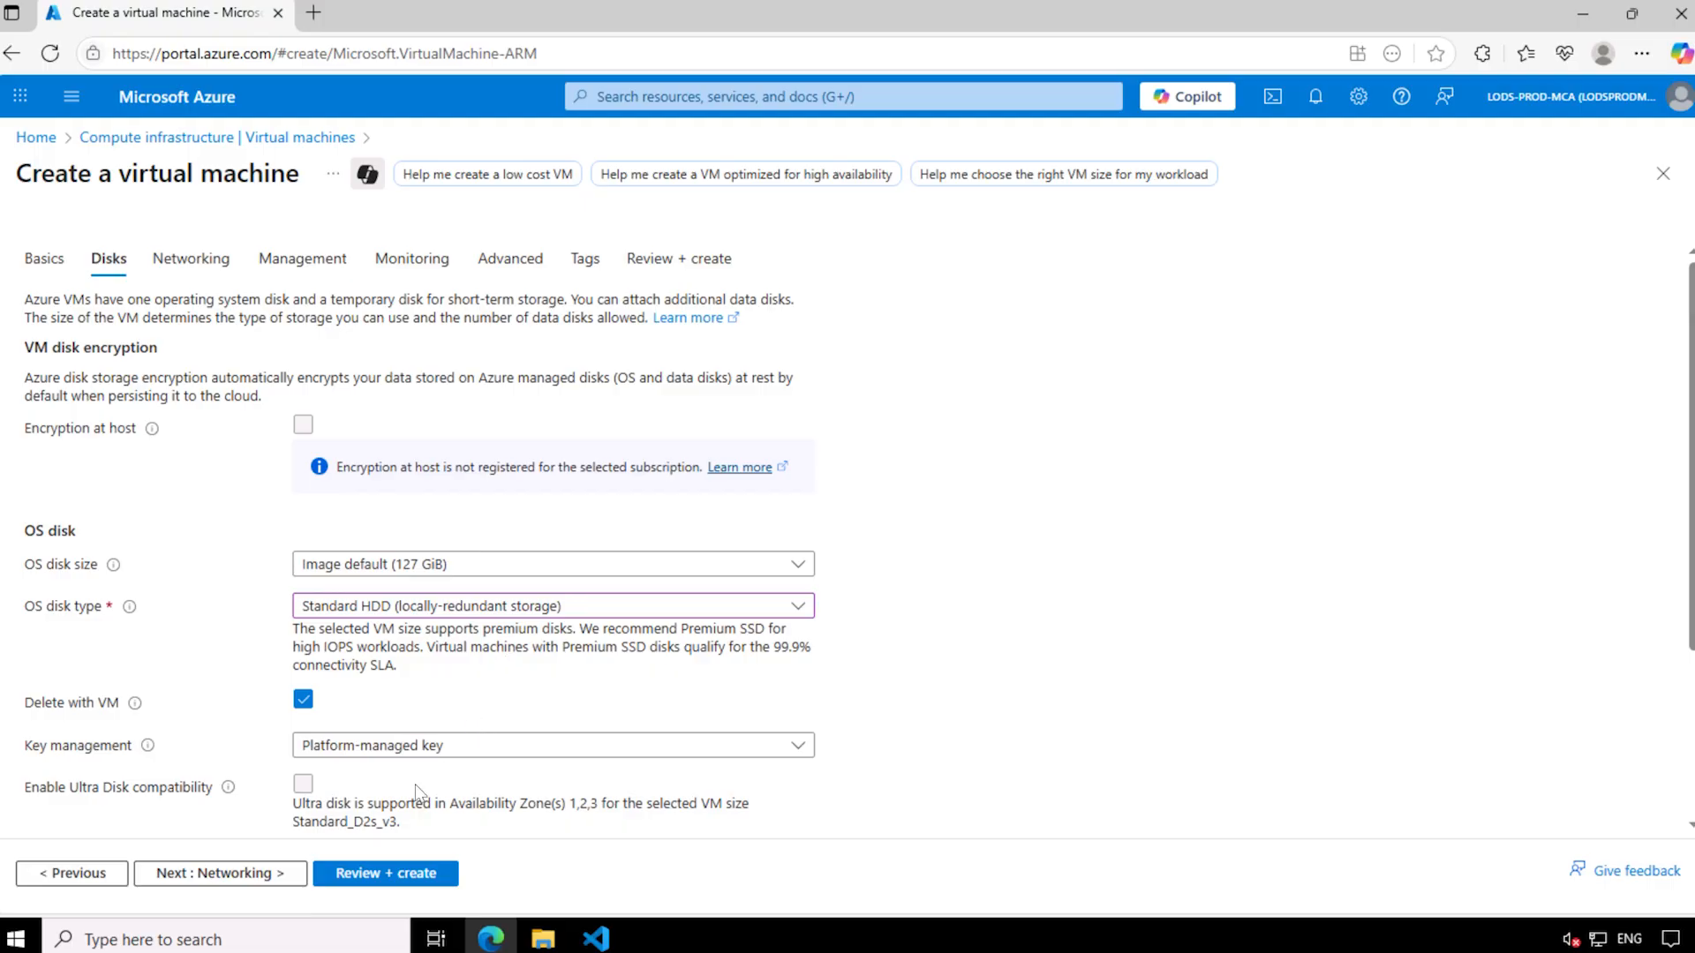
click(232, 882)
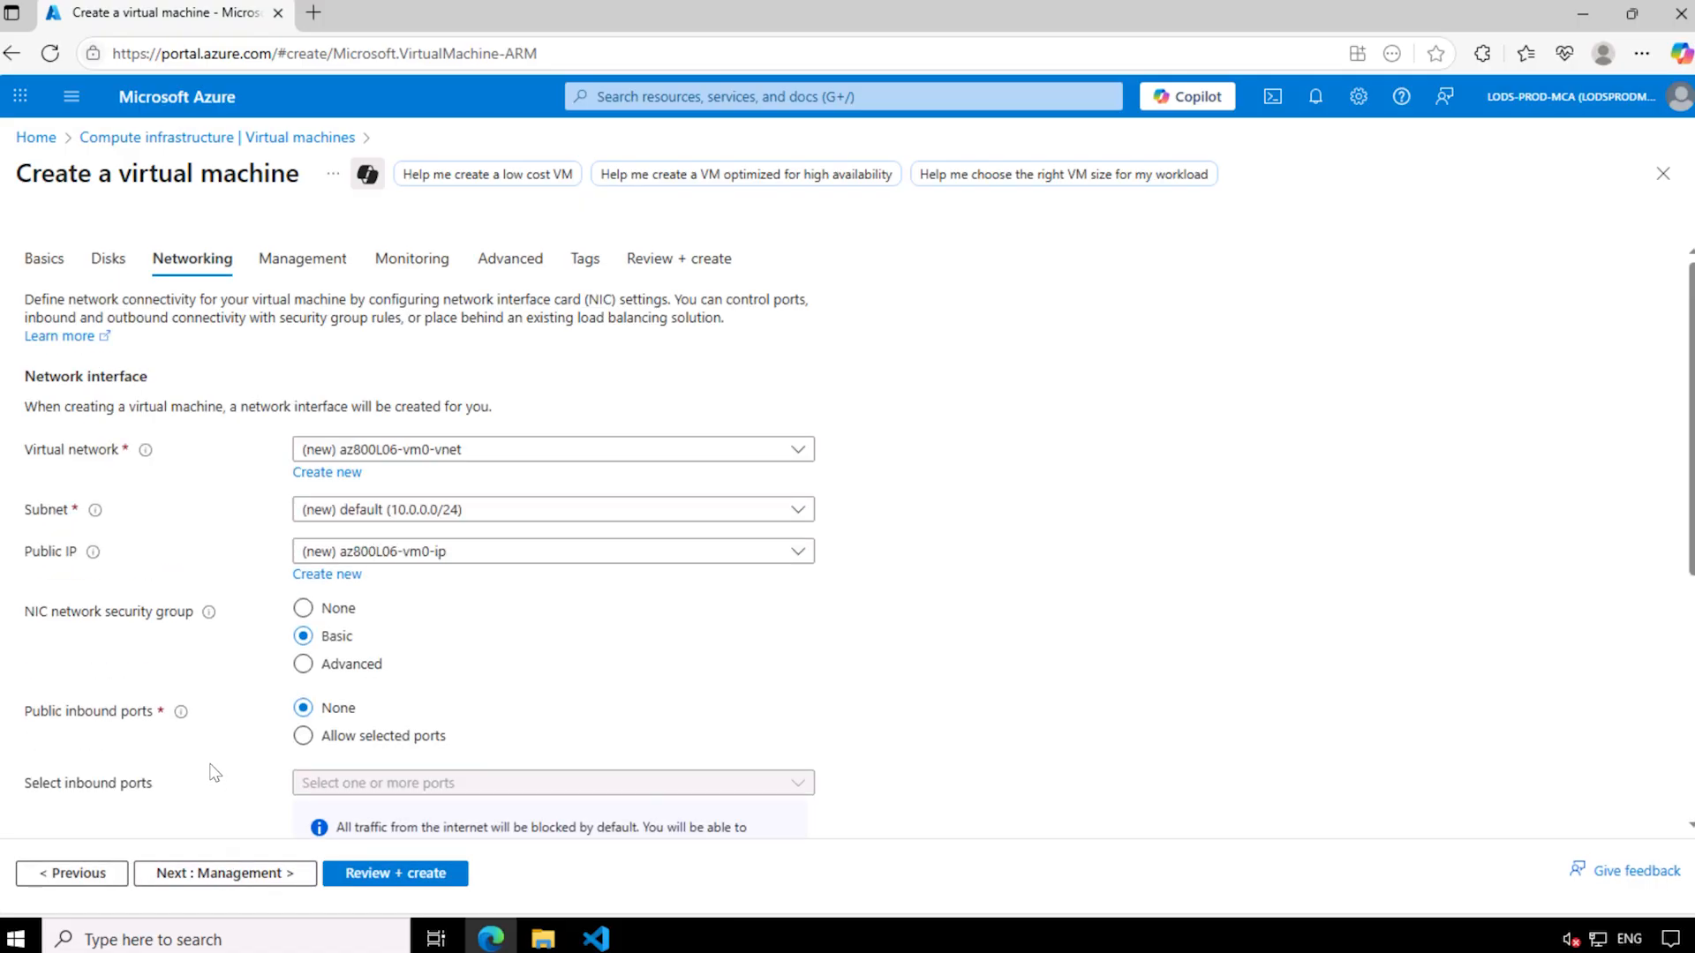
Start a new virtual network for the machine, named az800l06-vnet, with the address range 10.60.0.0/20.
click(352, 488)
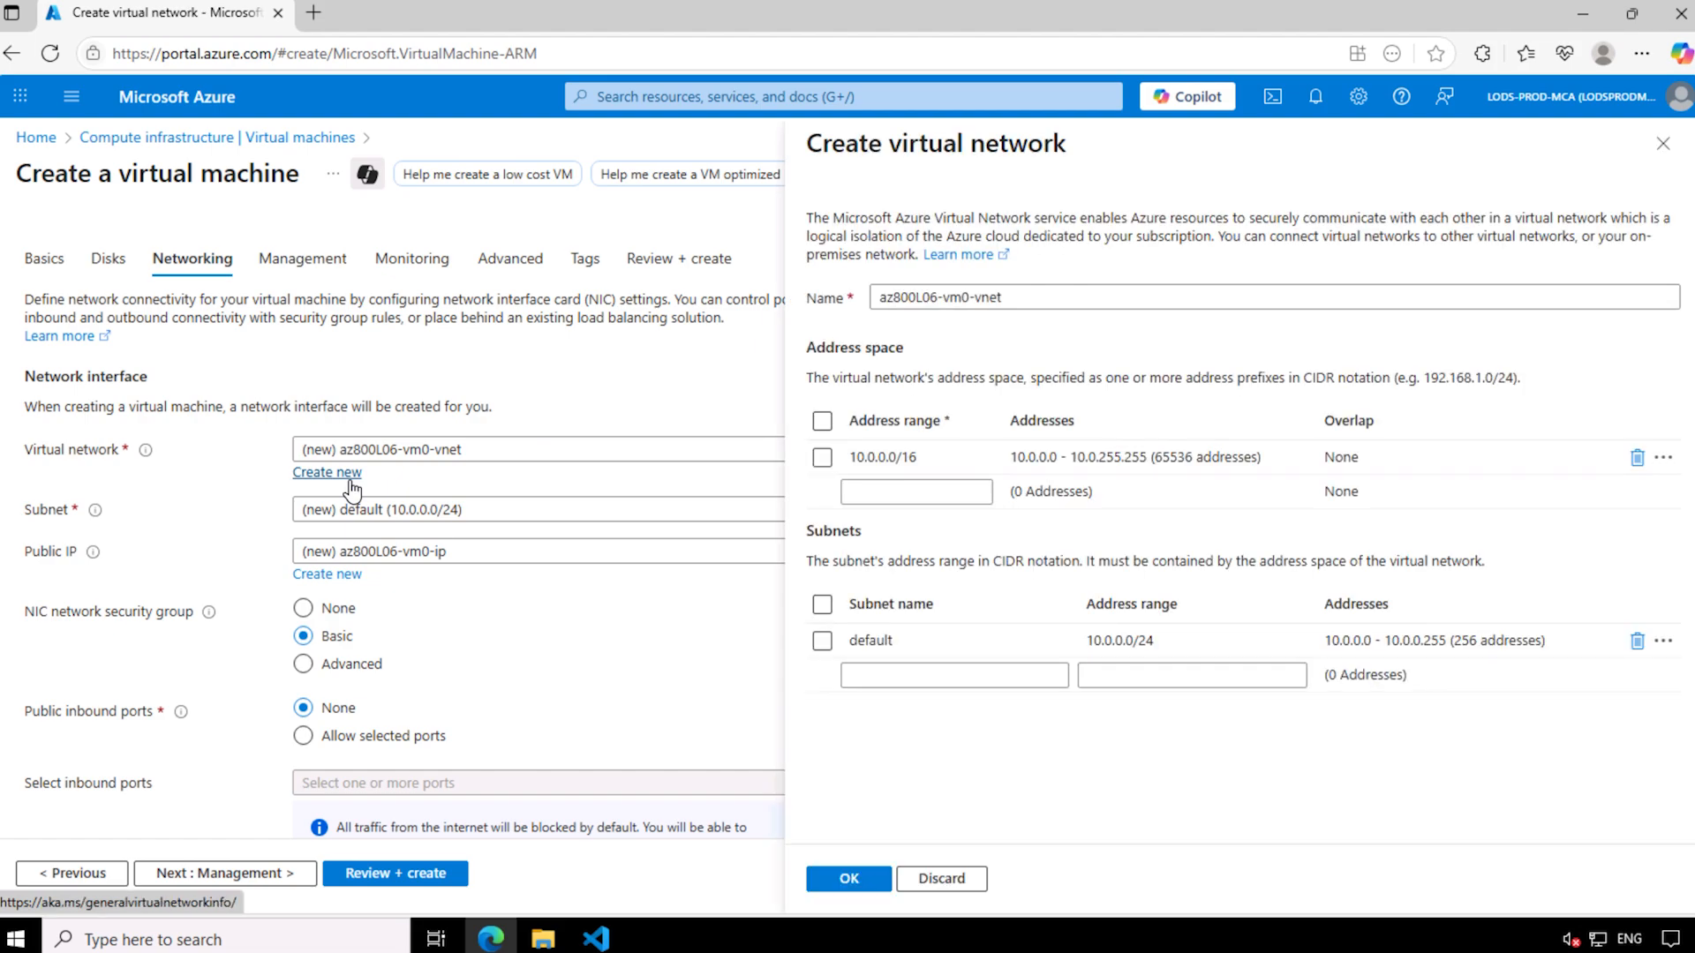
drag(1007, 297, 874, 298)
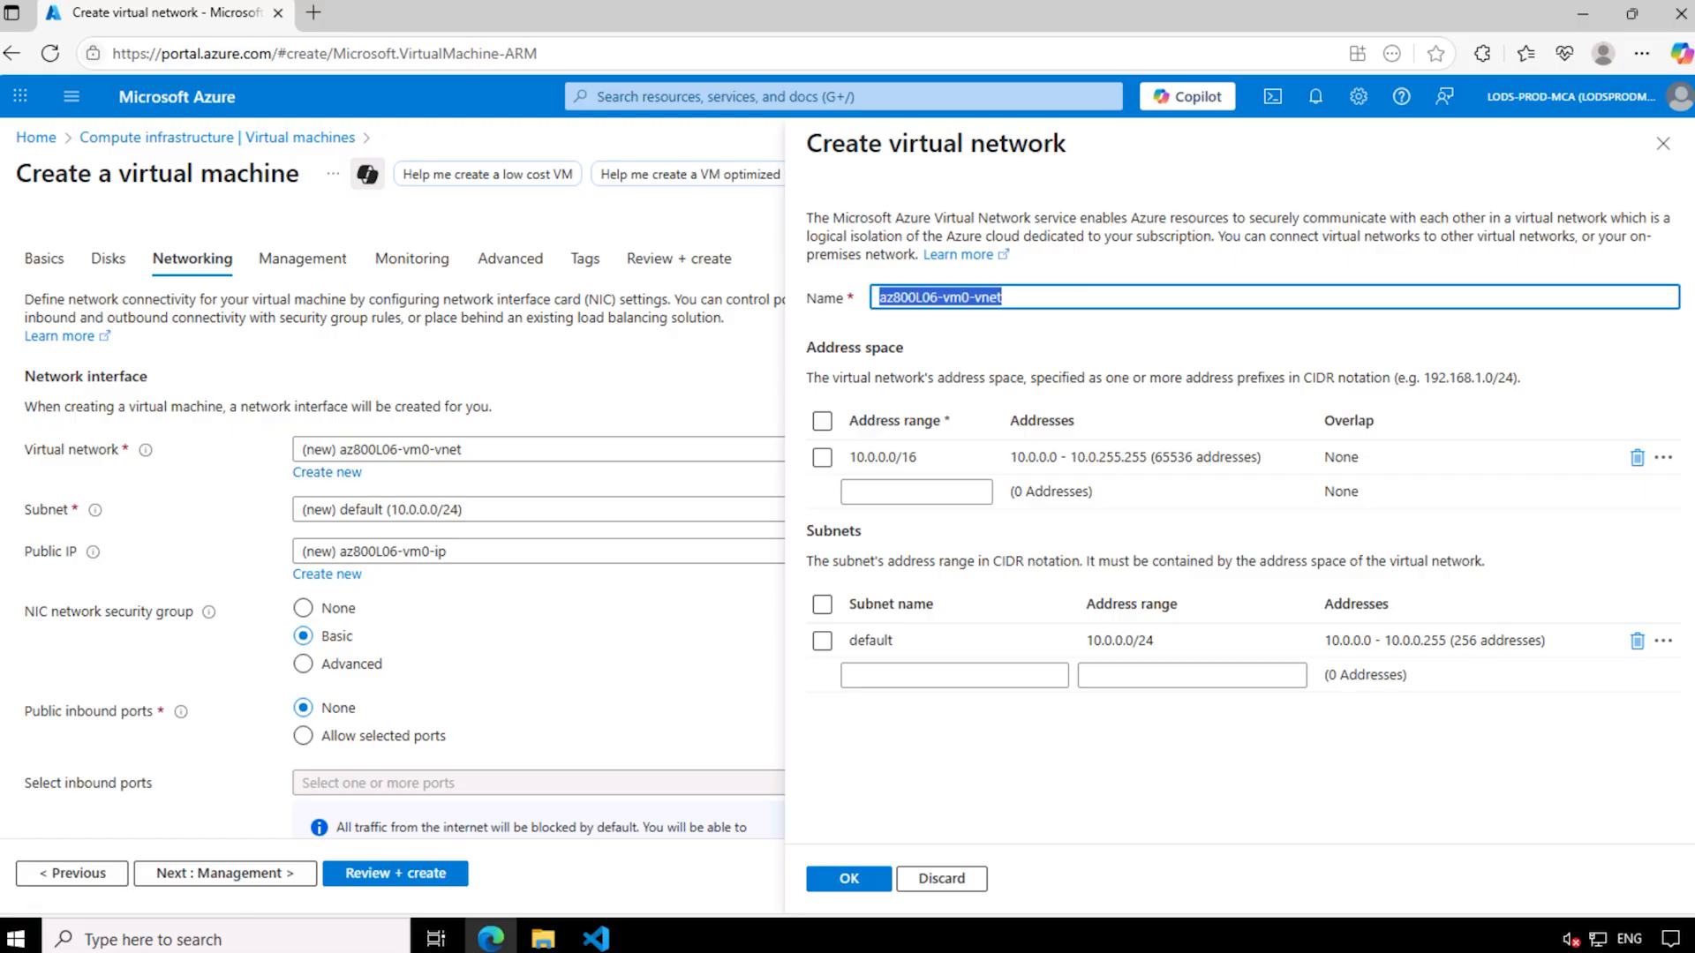
text(az800l06-vnet)
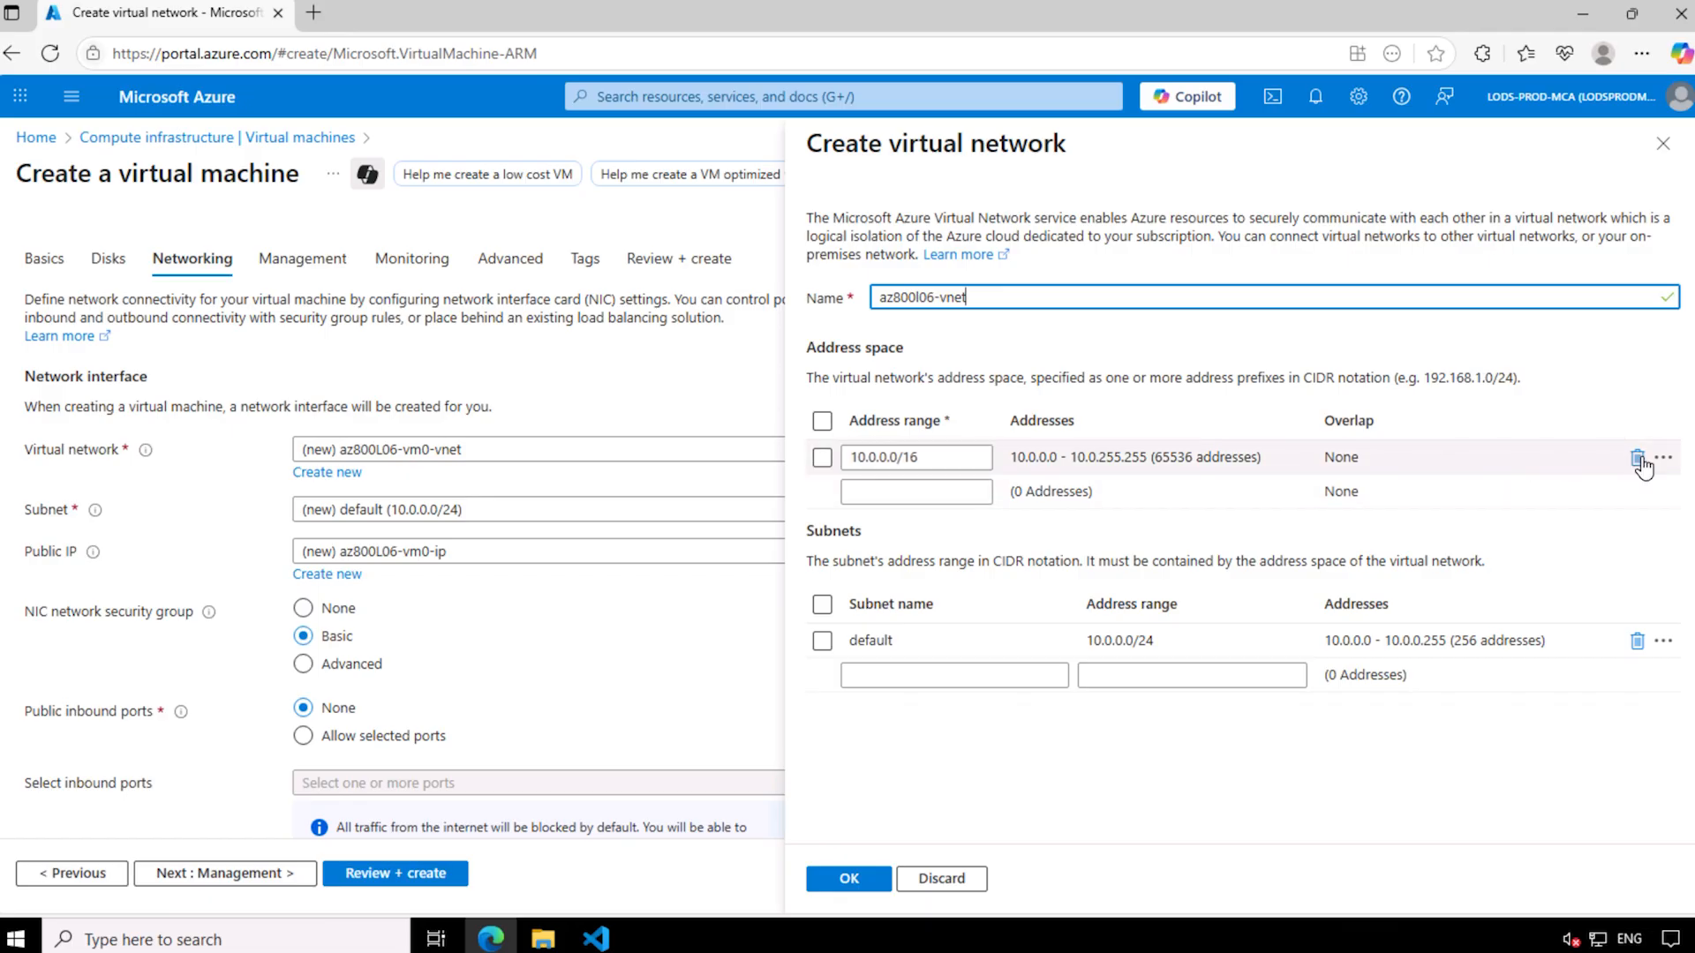
click(949, 452)
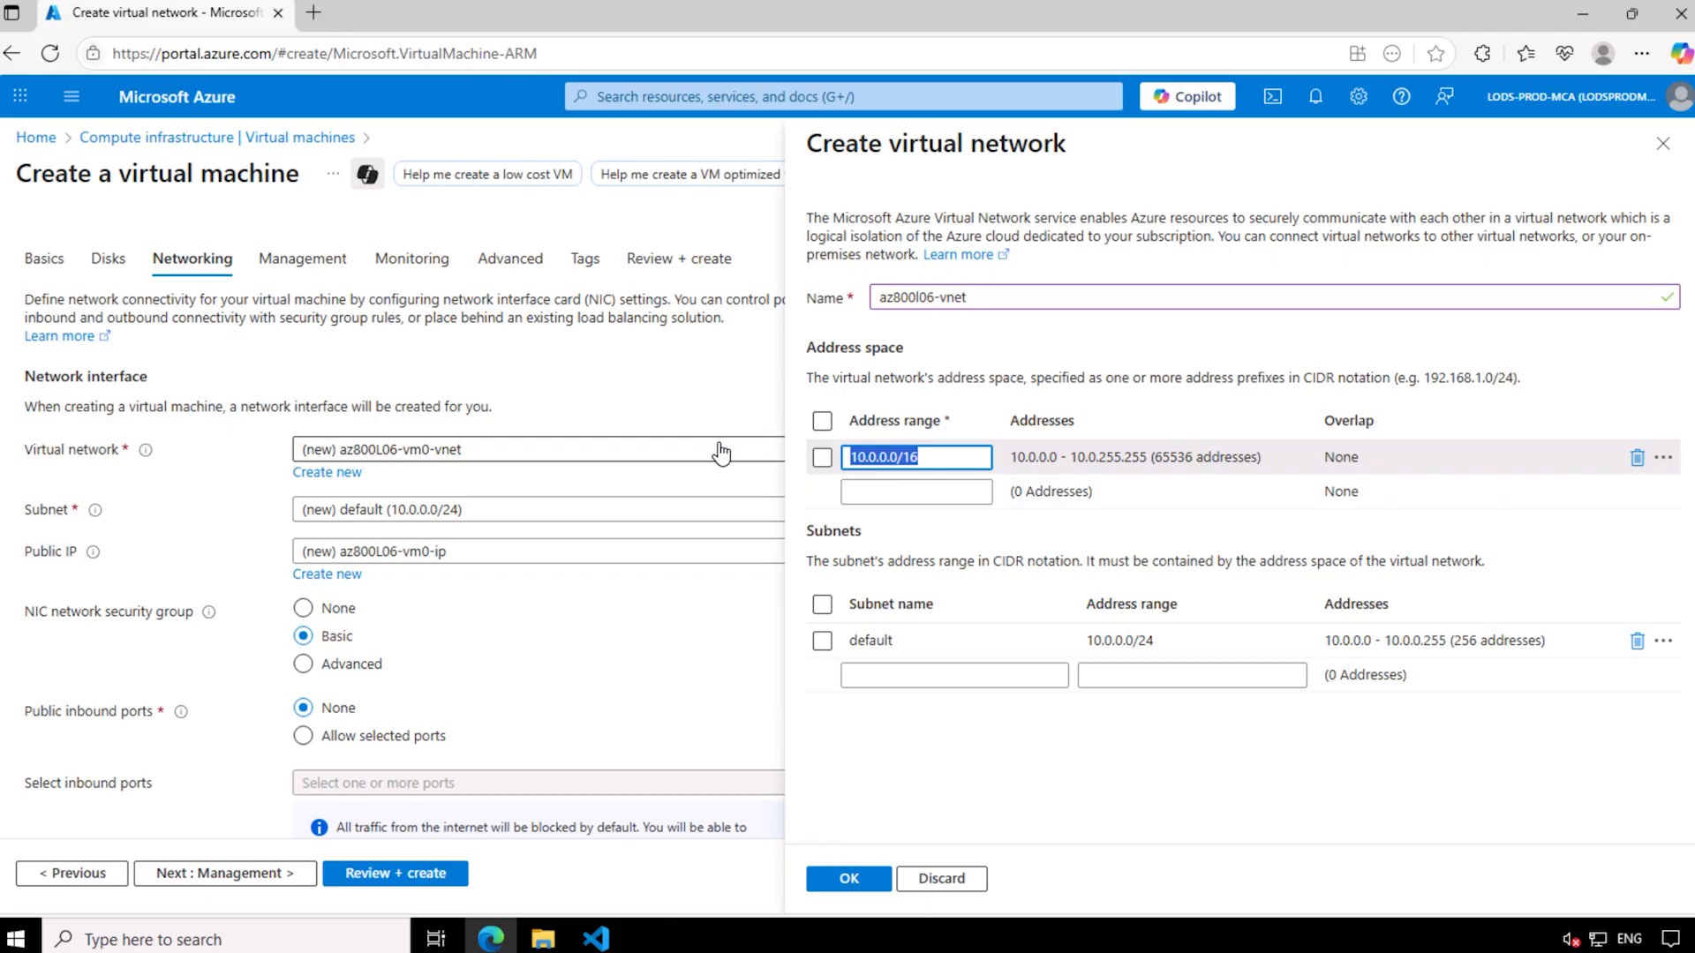
text(10.60.0.0/20)
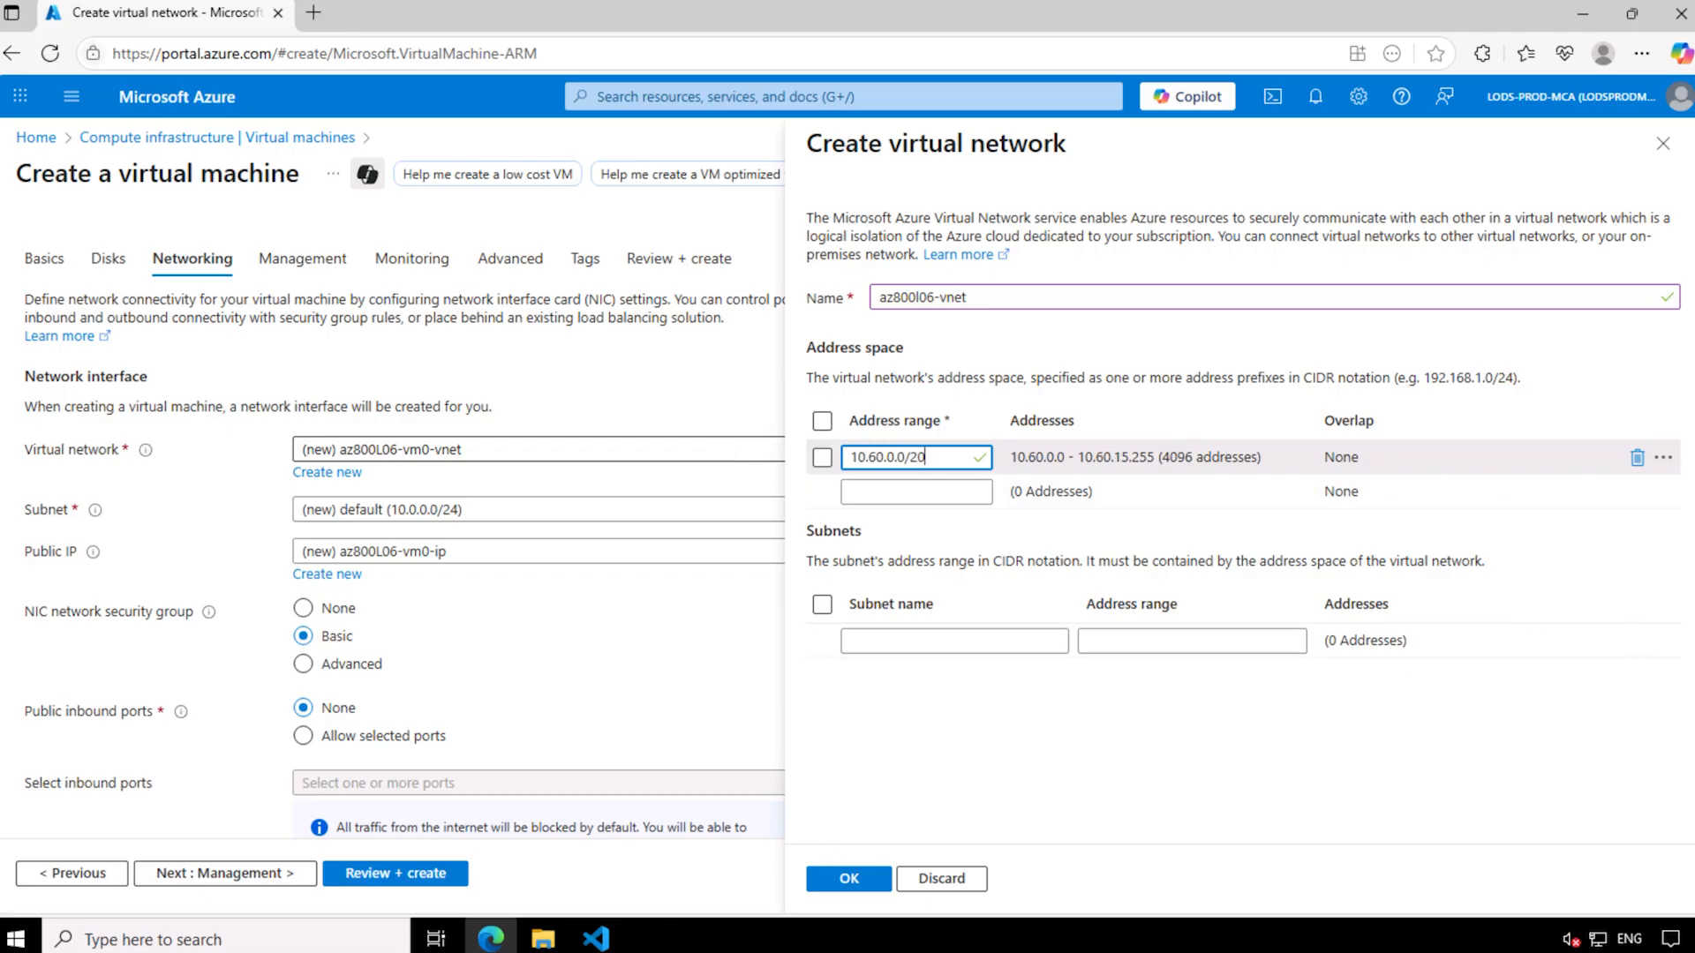
Add a subnet named subnet0 with the address range 10.60.0.0/24 to the new virtual network.
click(879, 640)
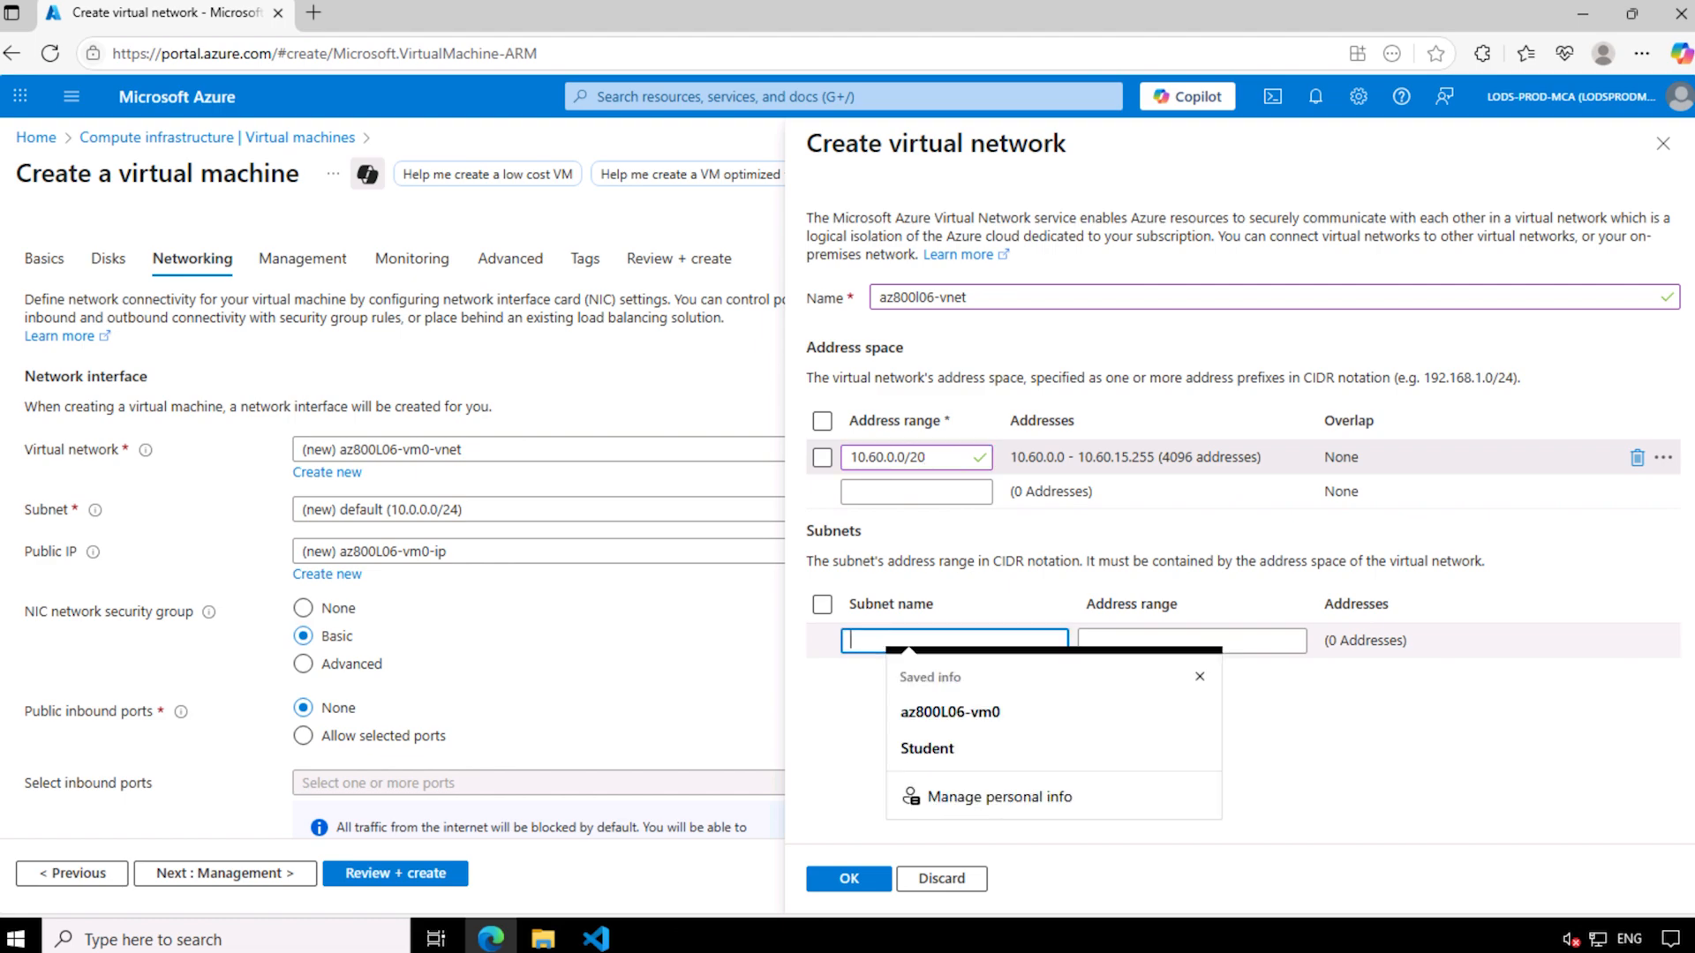
text(subnet0)
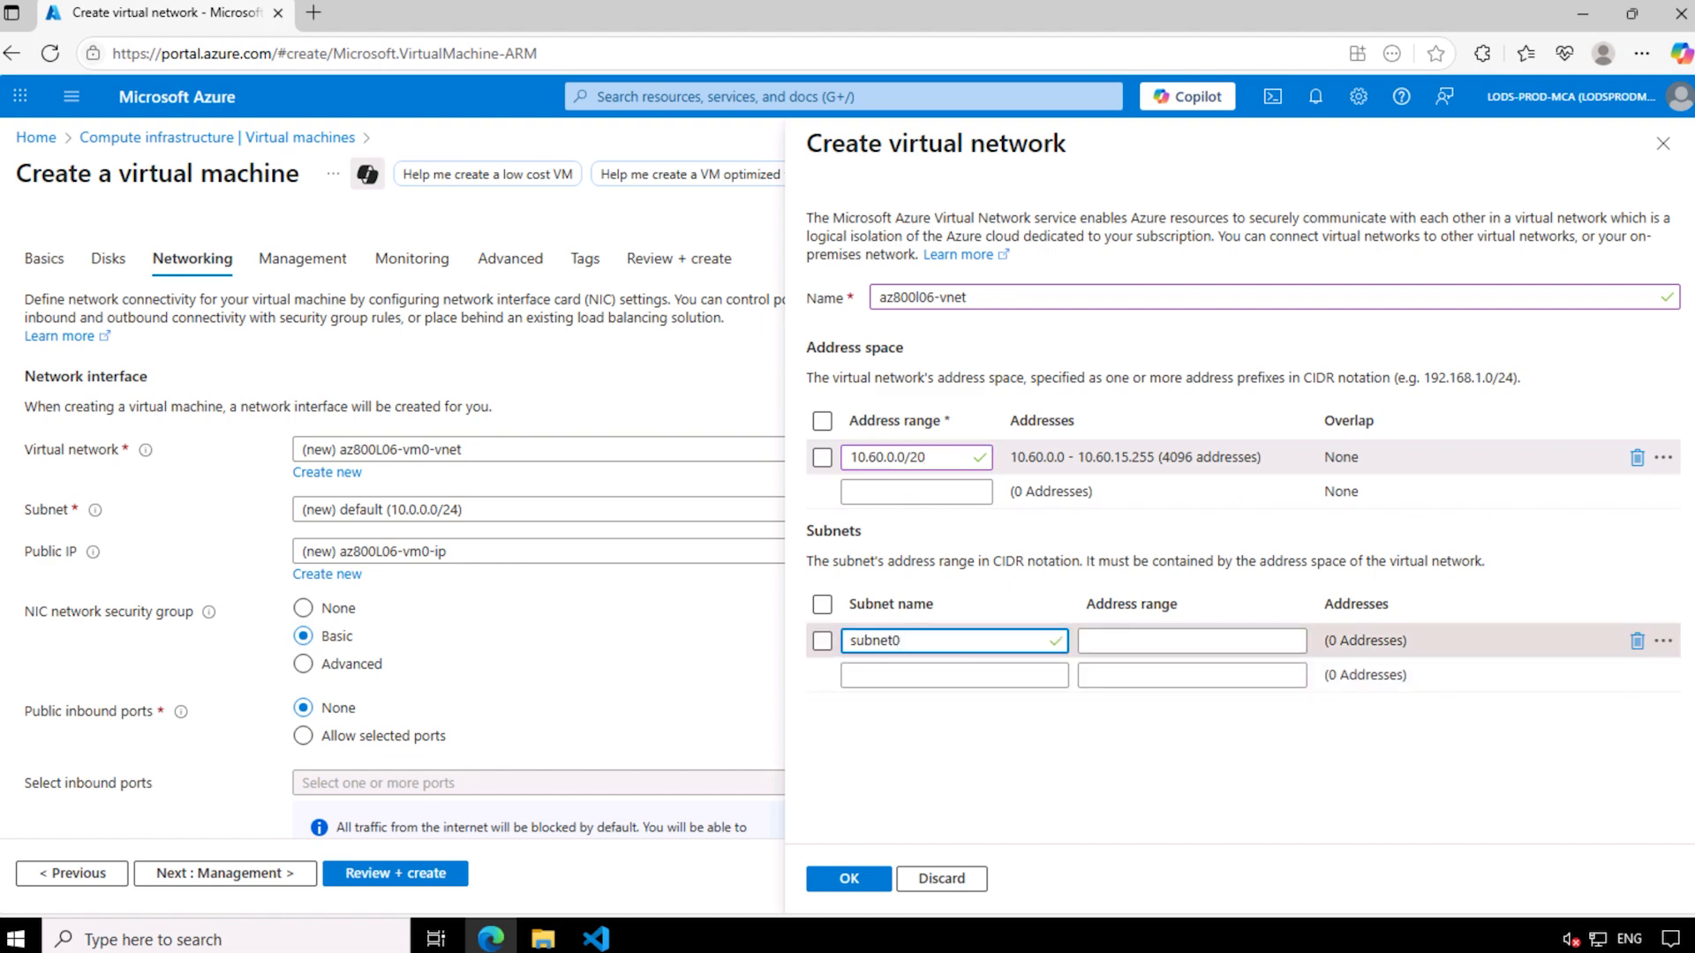
click(1107, 641)
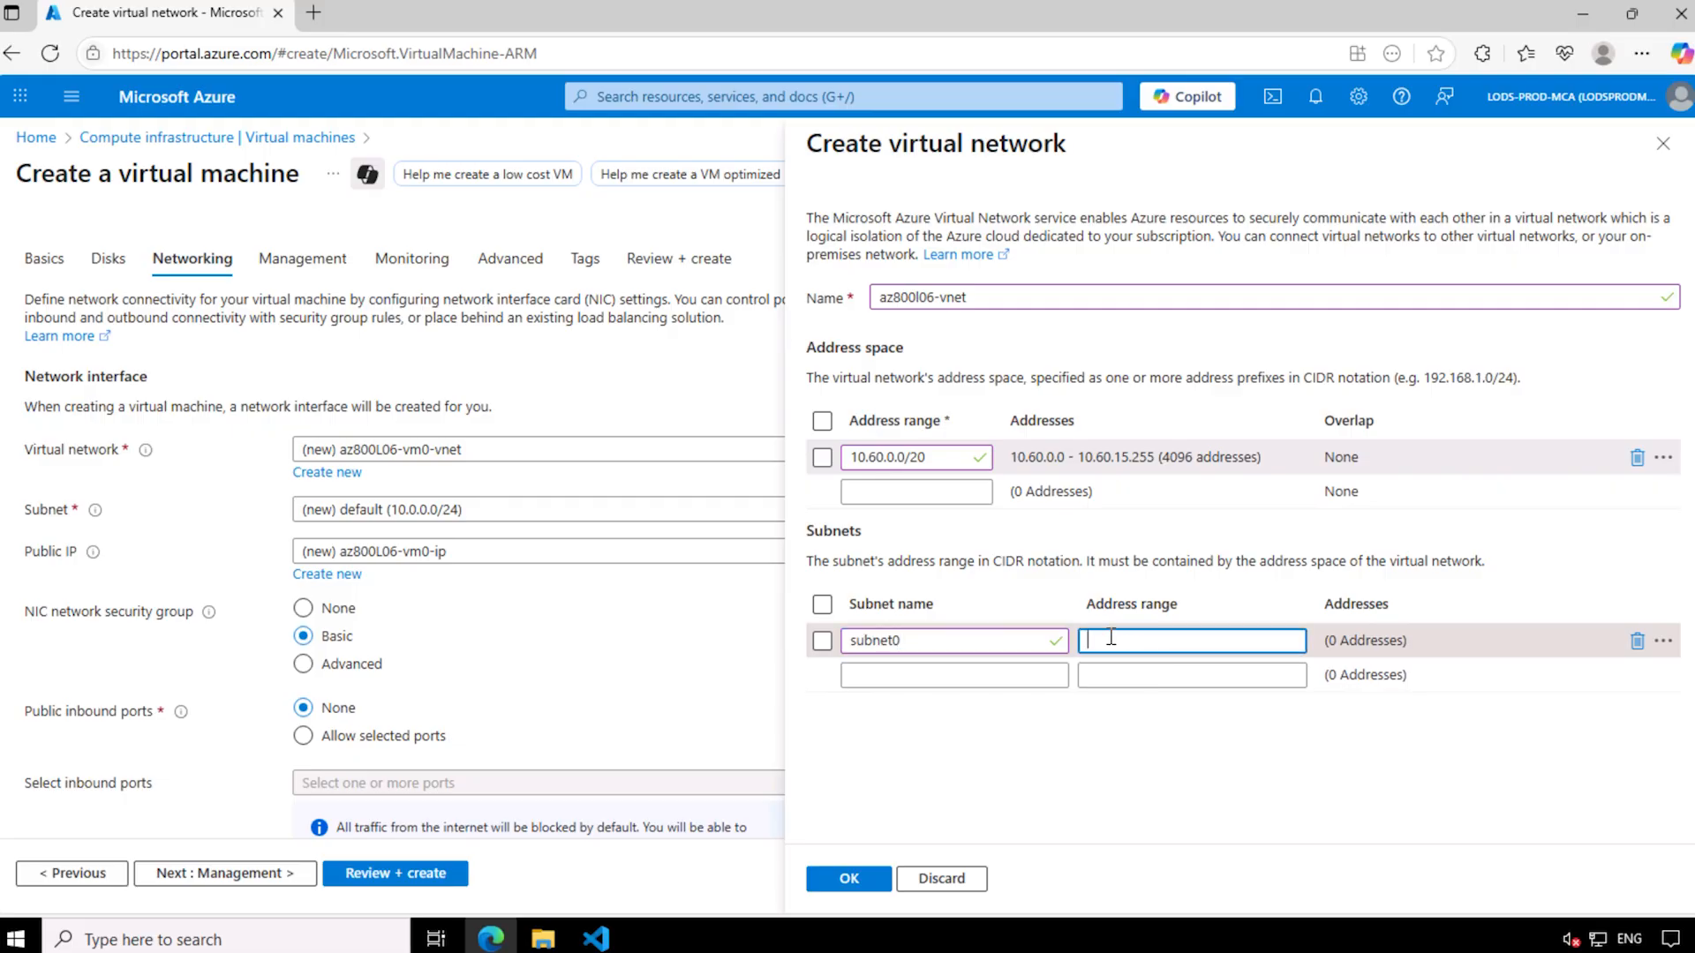
text(10.60.0.0/24)
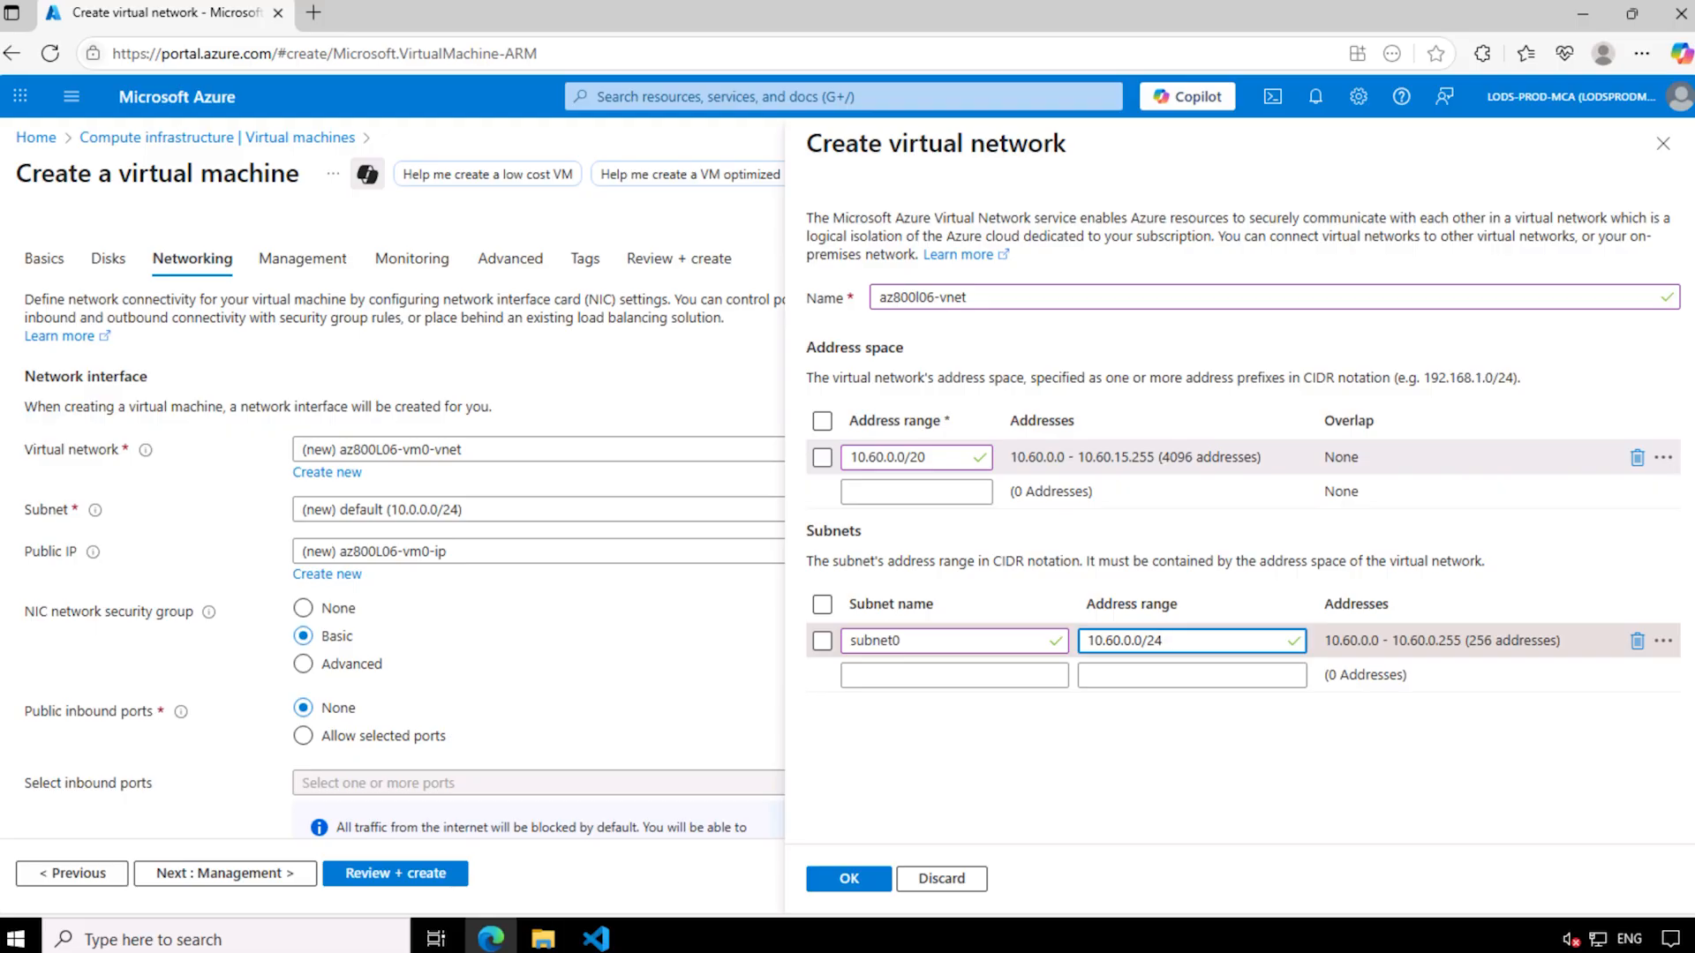
Confirm the new virtual network and set both the NIC network security group and the public IP to None.
click(837, 892)
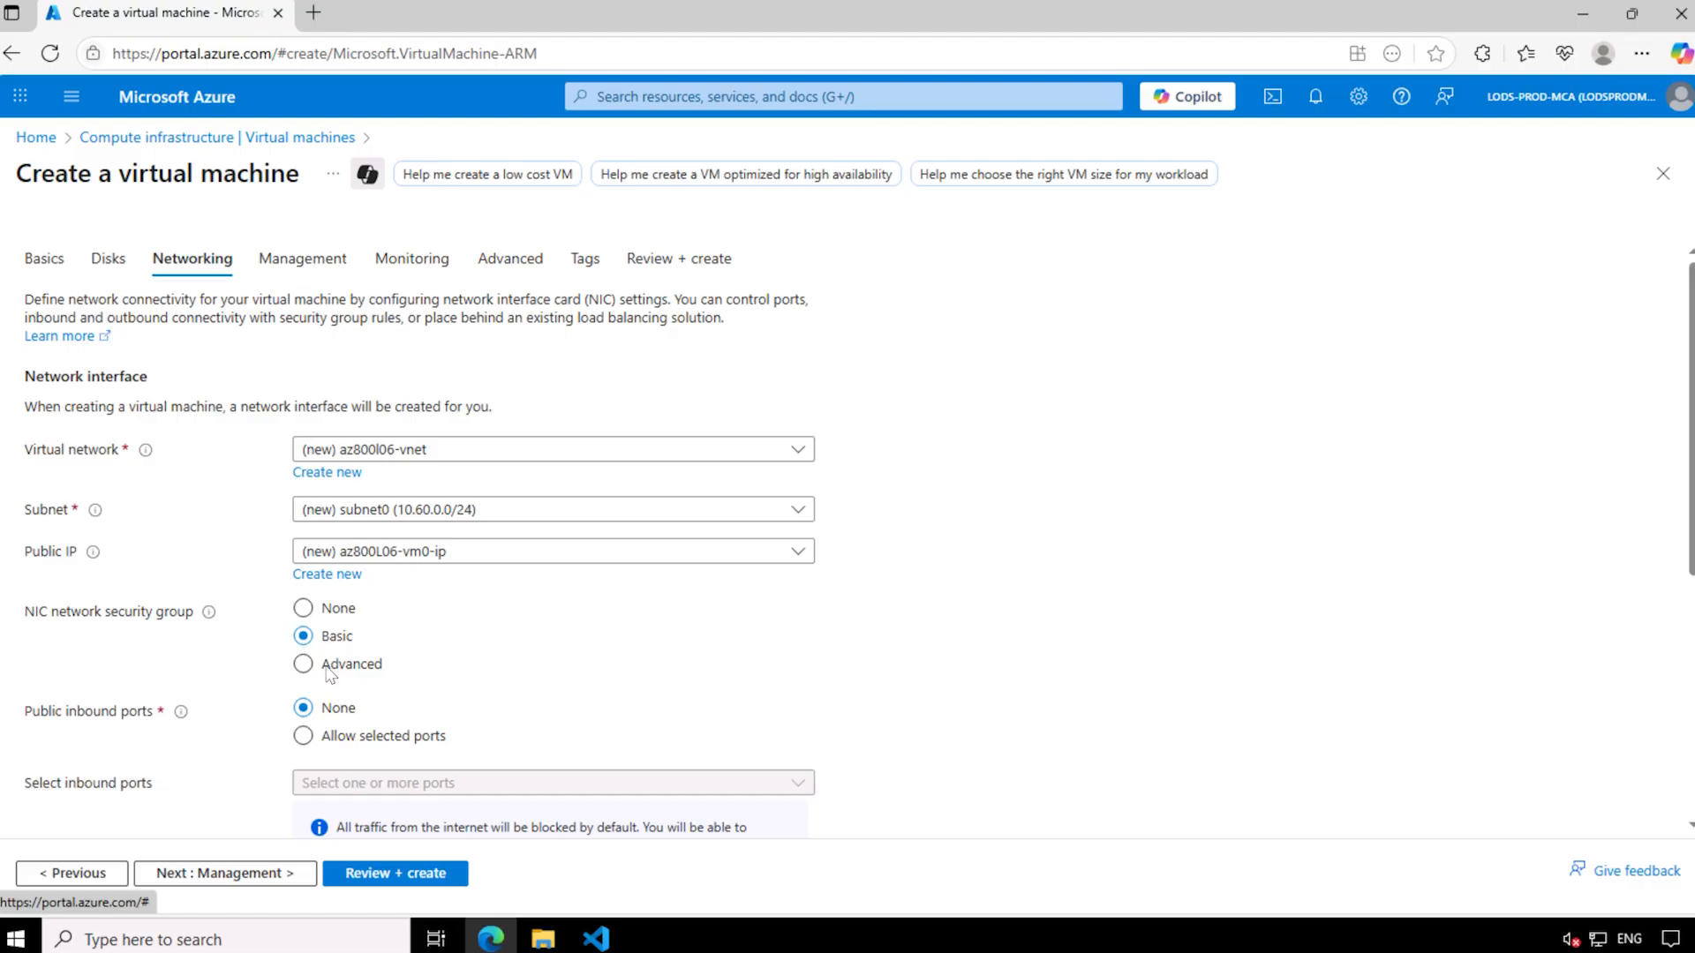
click(300, 615)
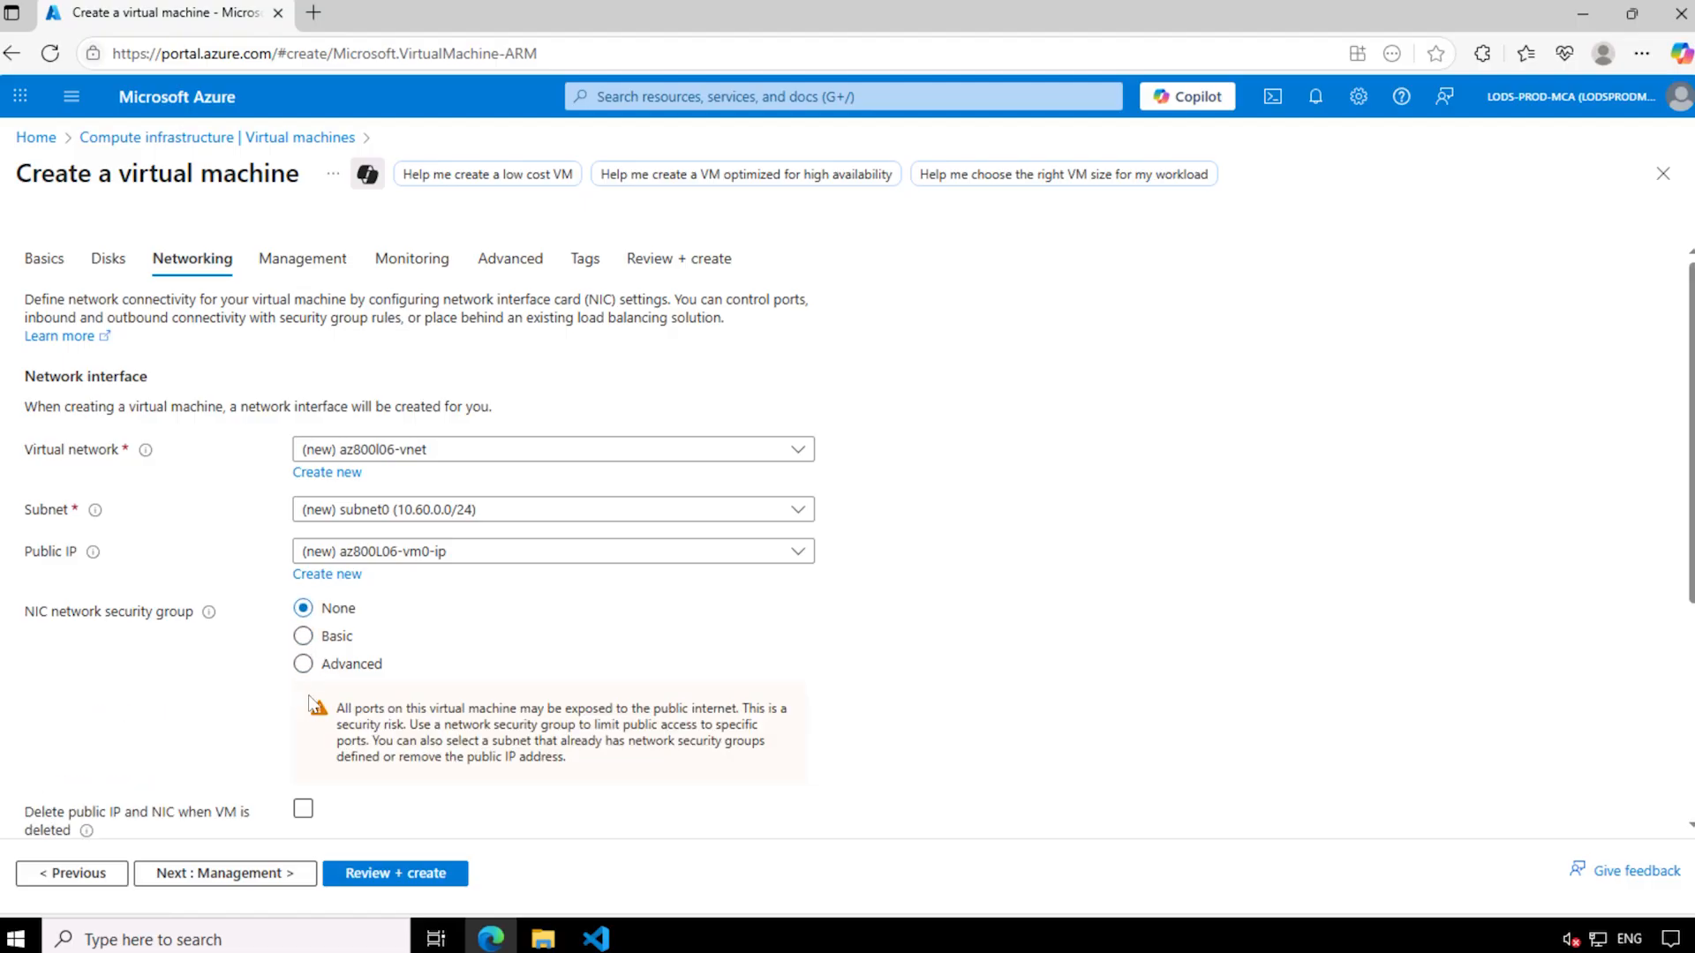
scroll(535, 696, down, 2)
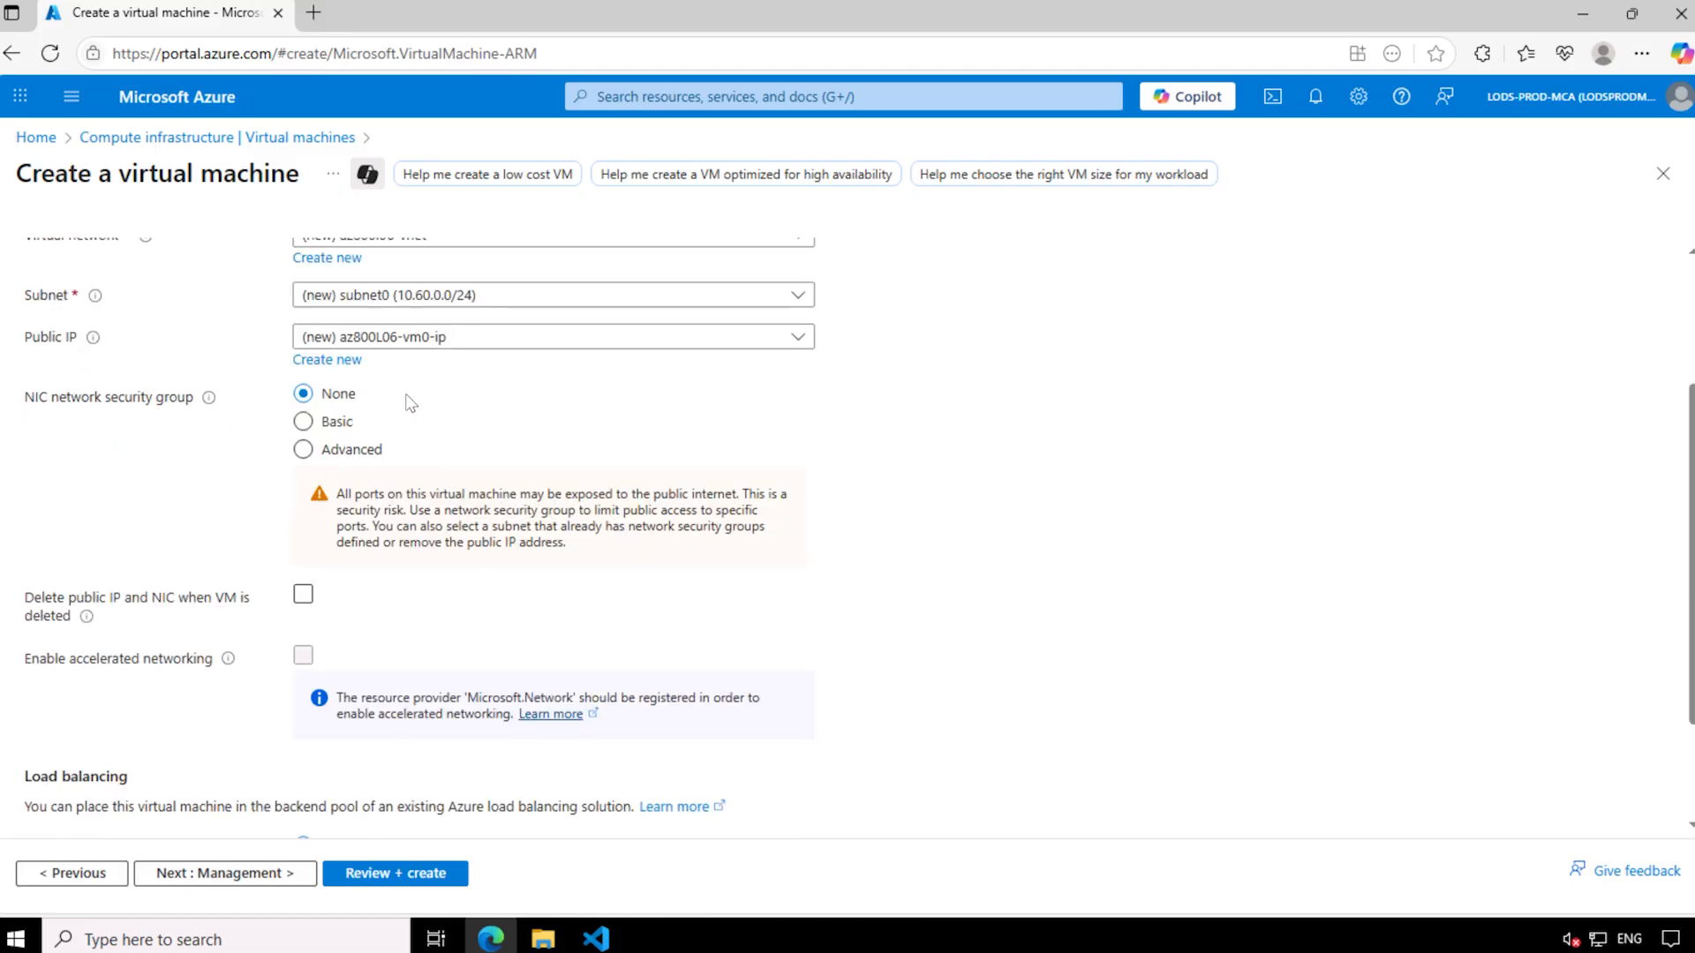
click(386, 346)
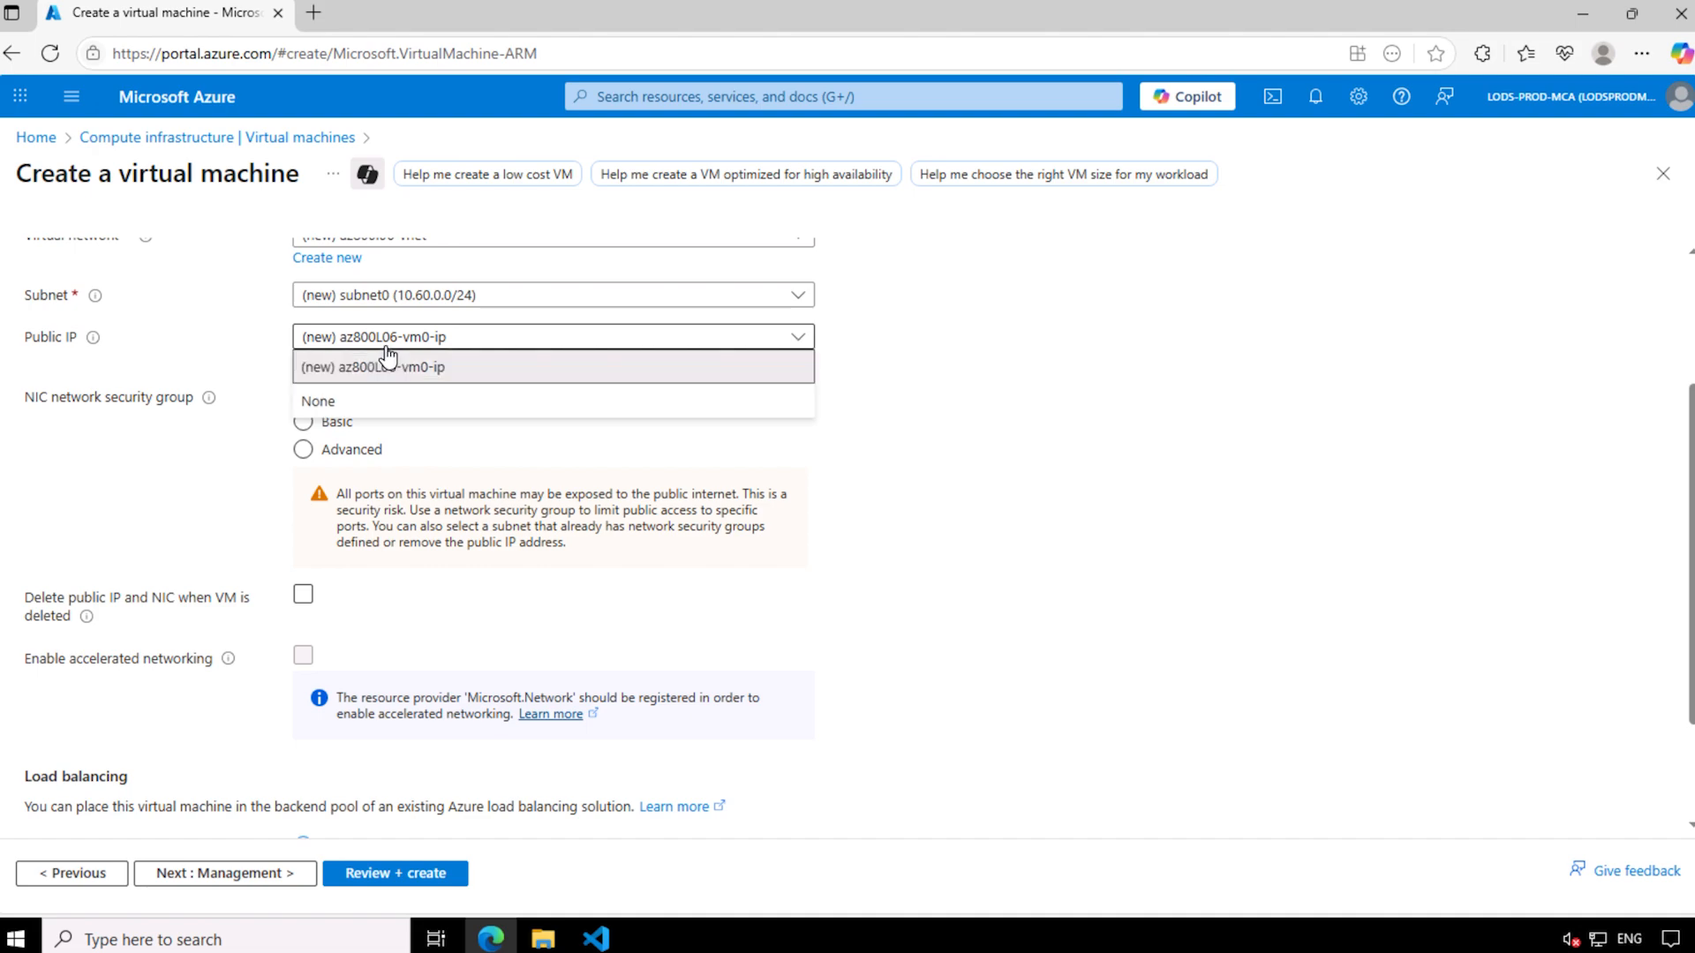
click(381, 402)
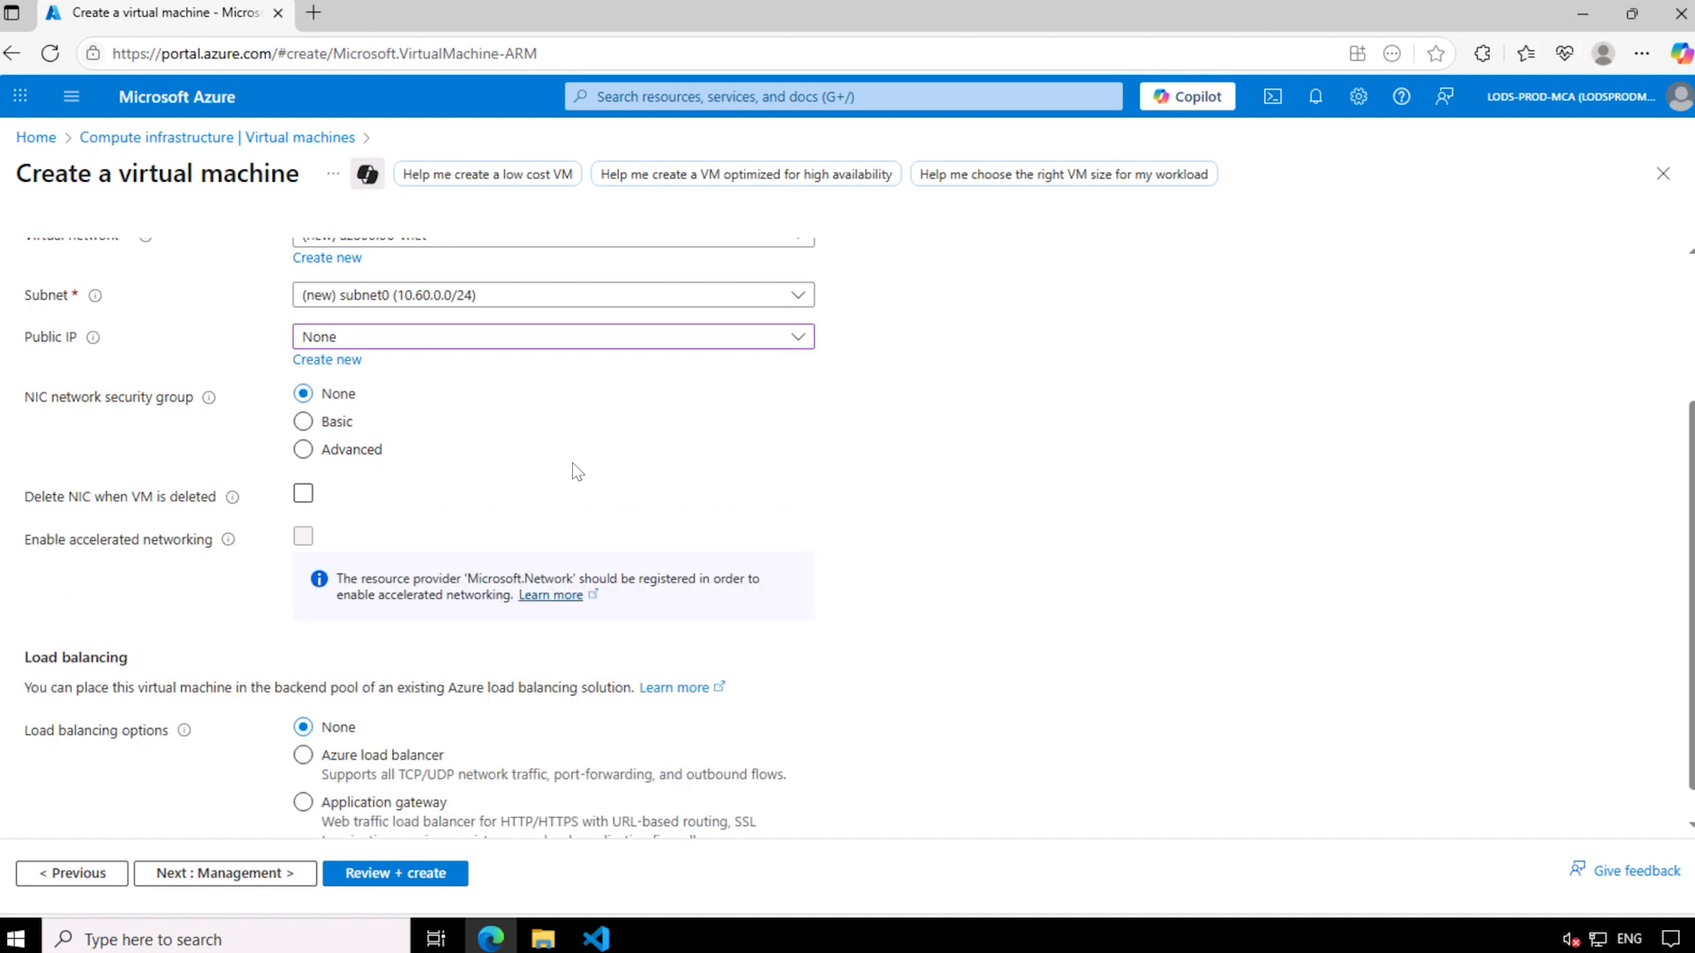
Keep the default load balancing, management, monitoring and advanced settings and proceed to the final review of the virtual machine.
scroll(598, 586, down, 1)
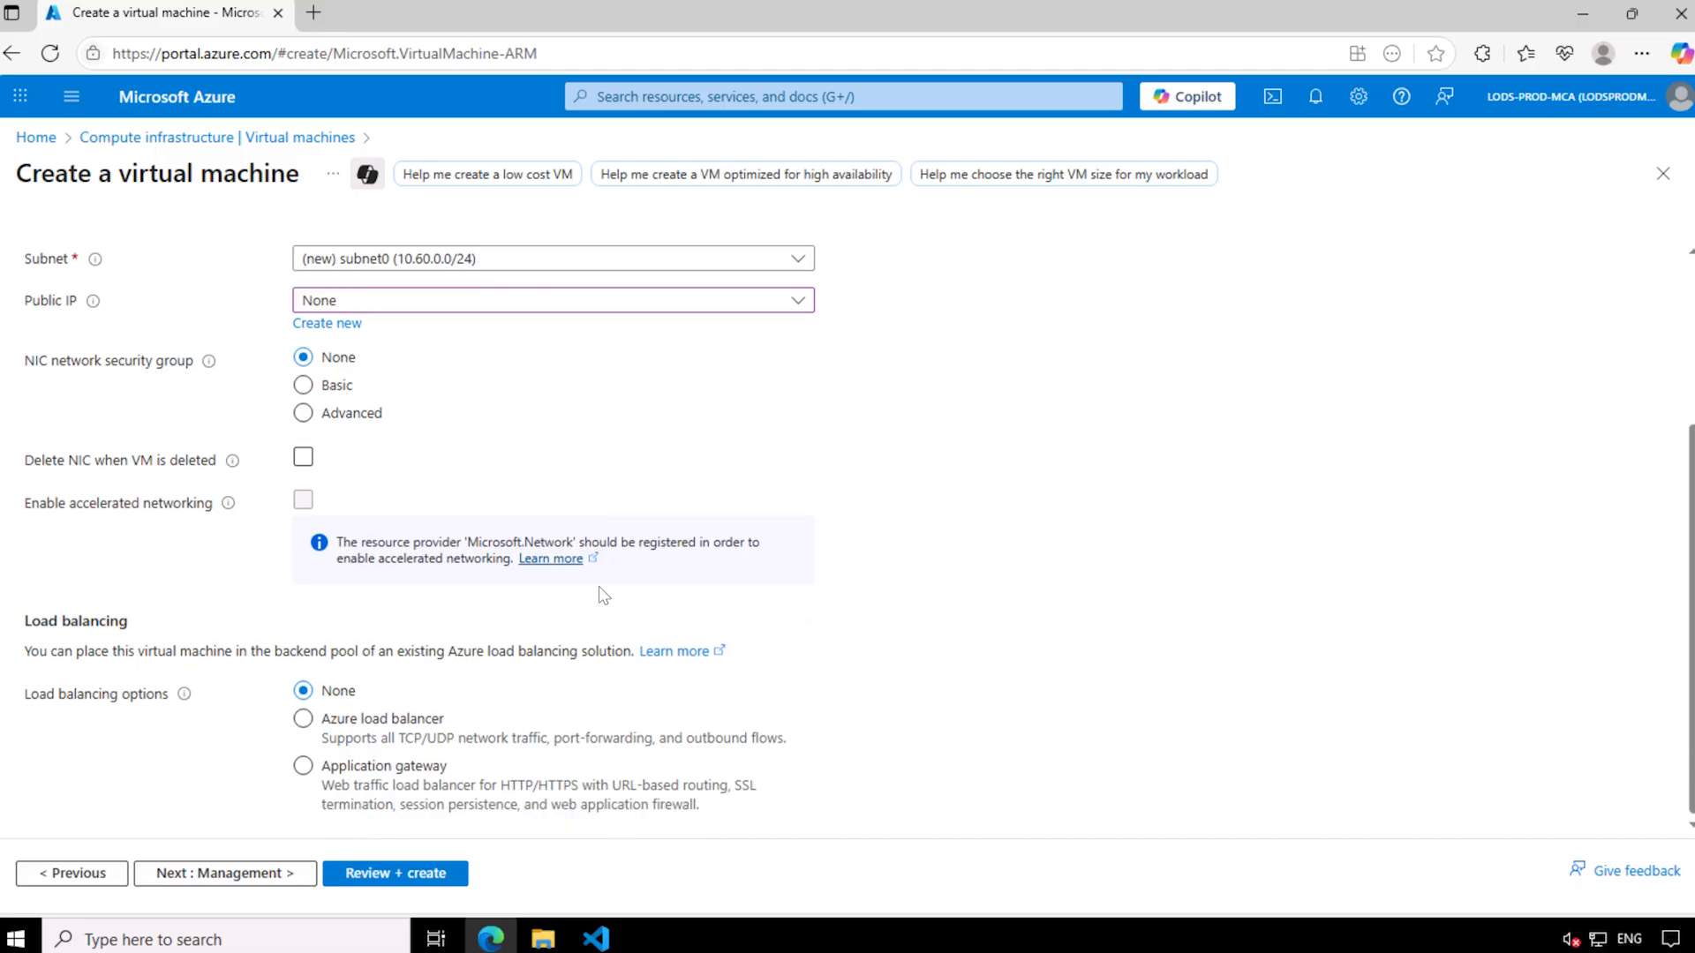
scroll(598, 586, up, 2)
scroll(598, 586, down, 1)
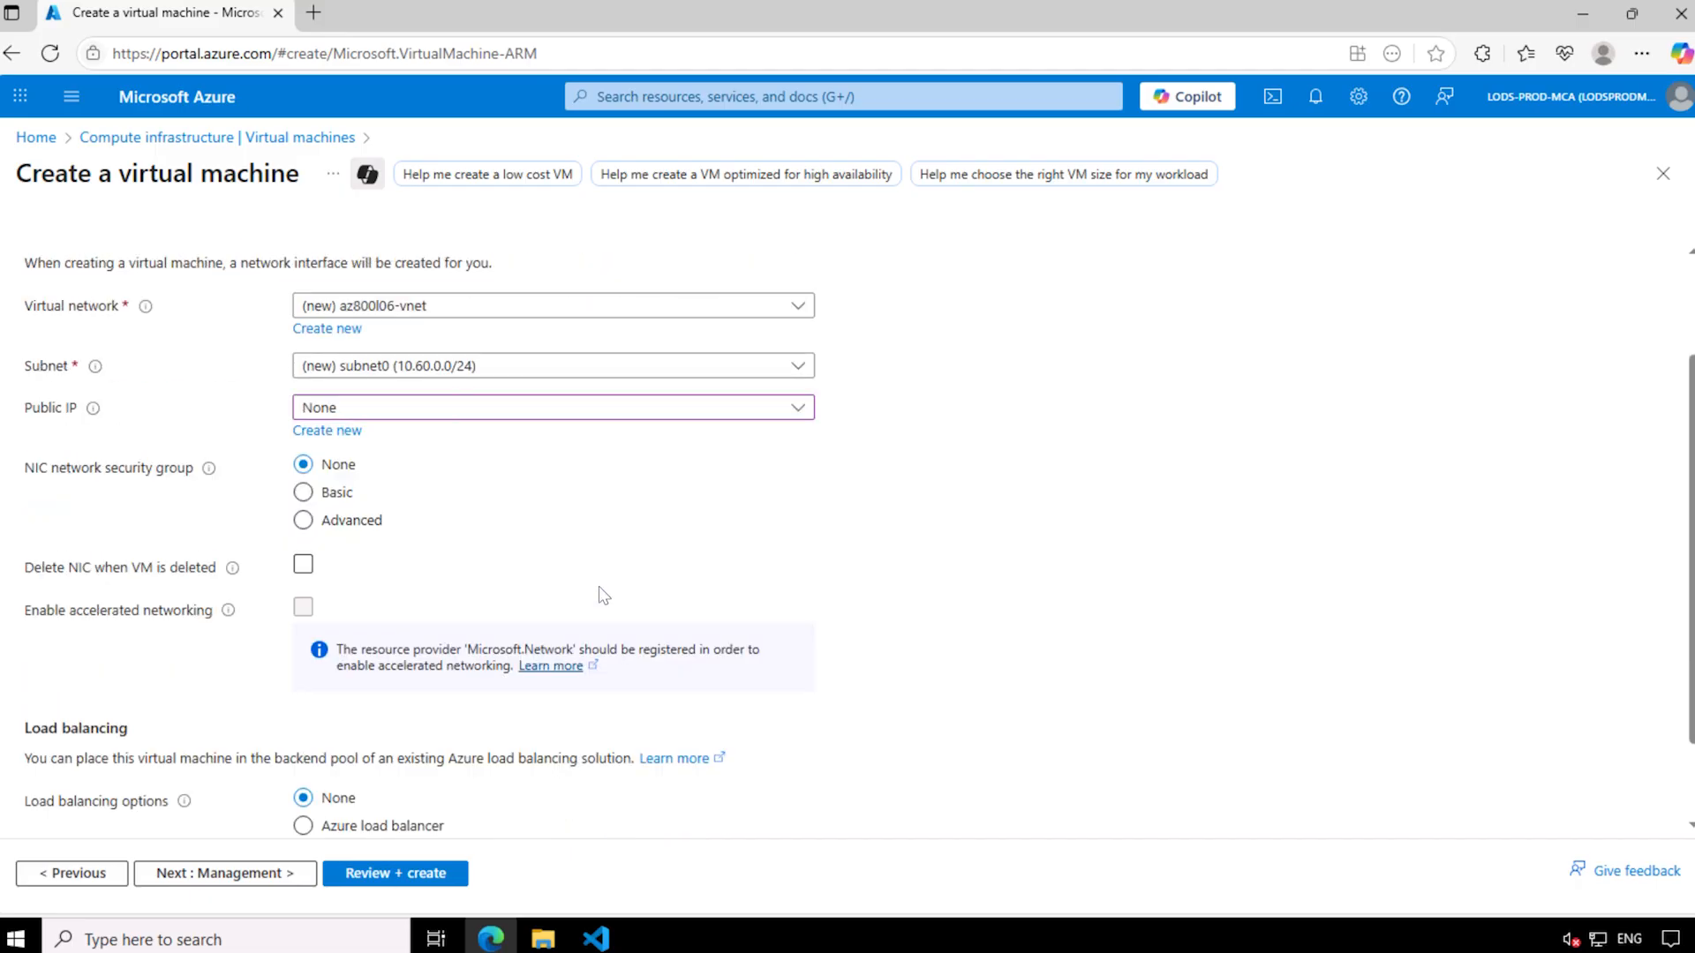
scroll(599, 586, down, 1)
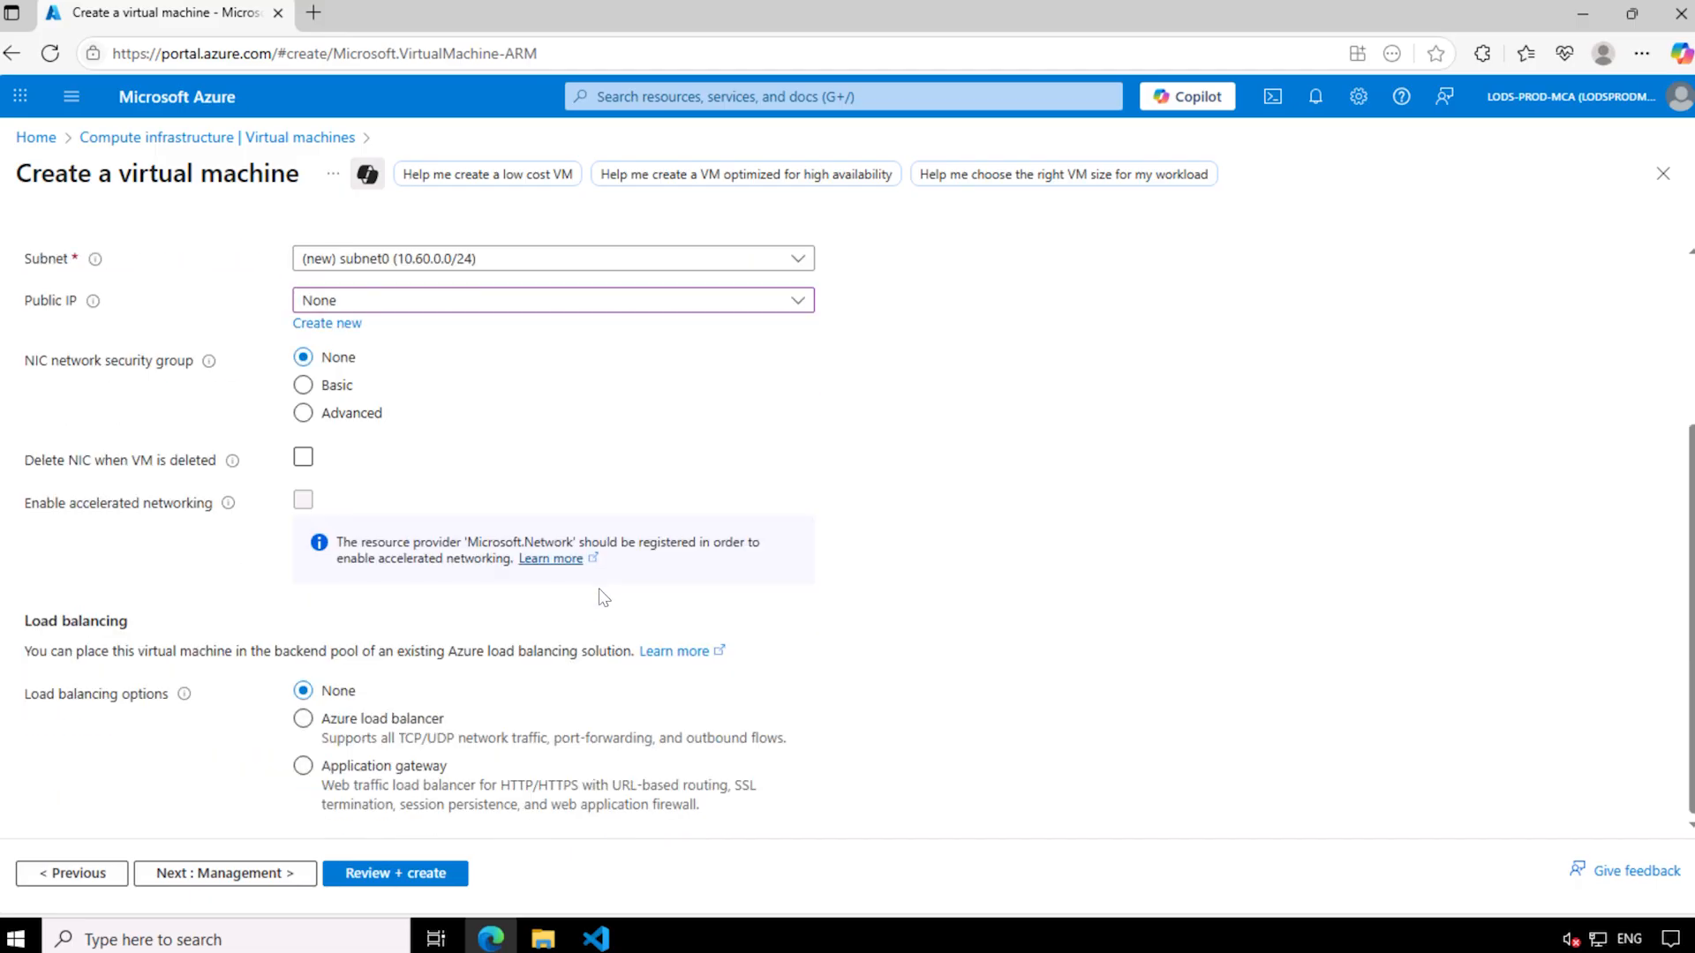
click(250, 881)
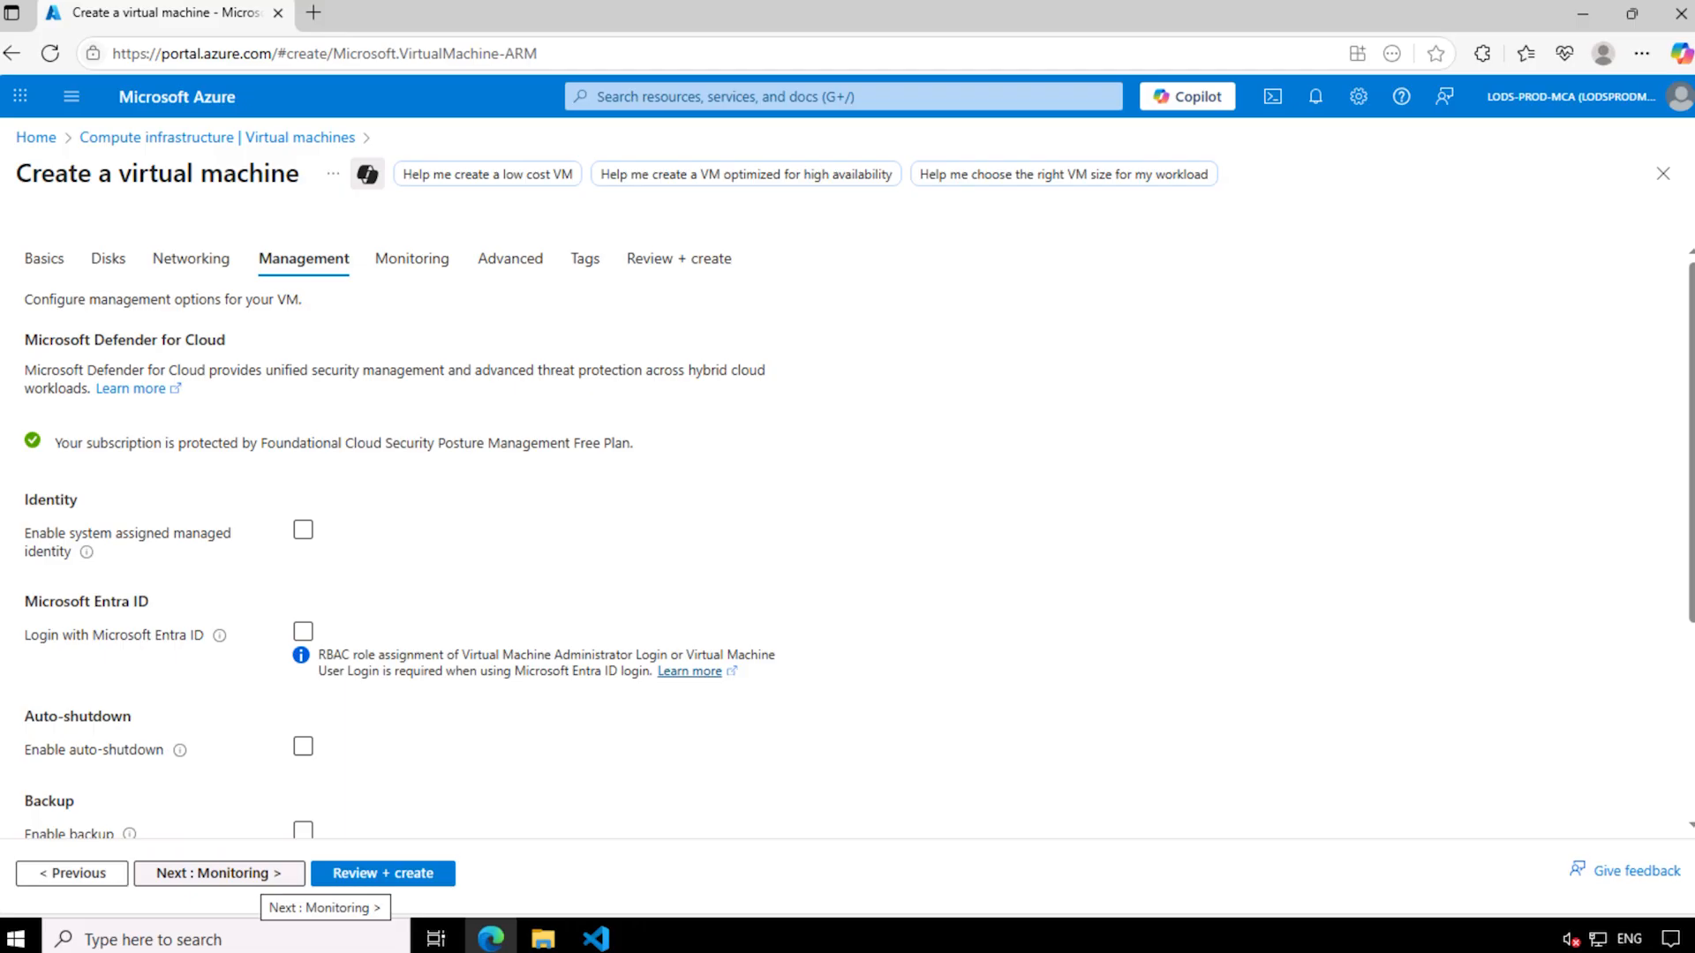
click(204, 880)
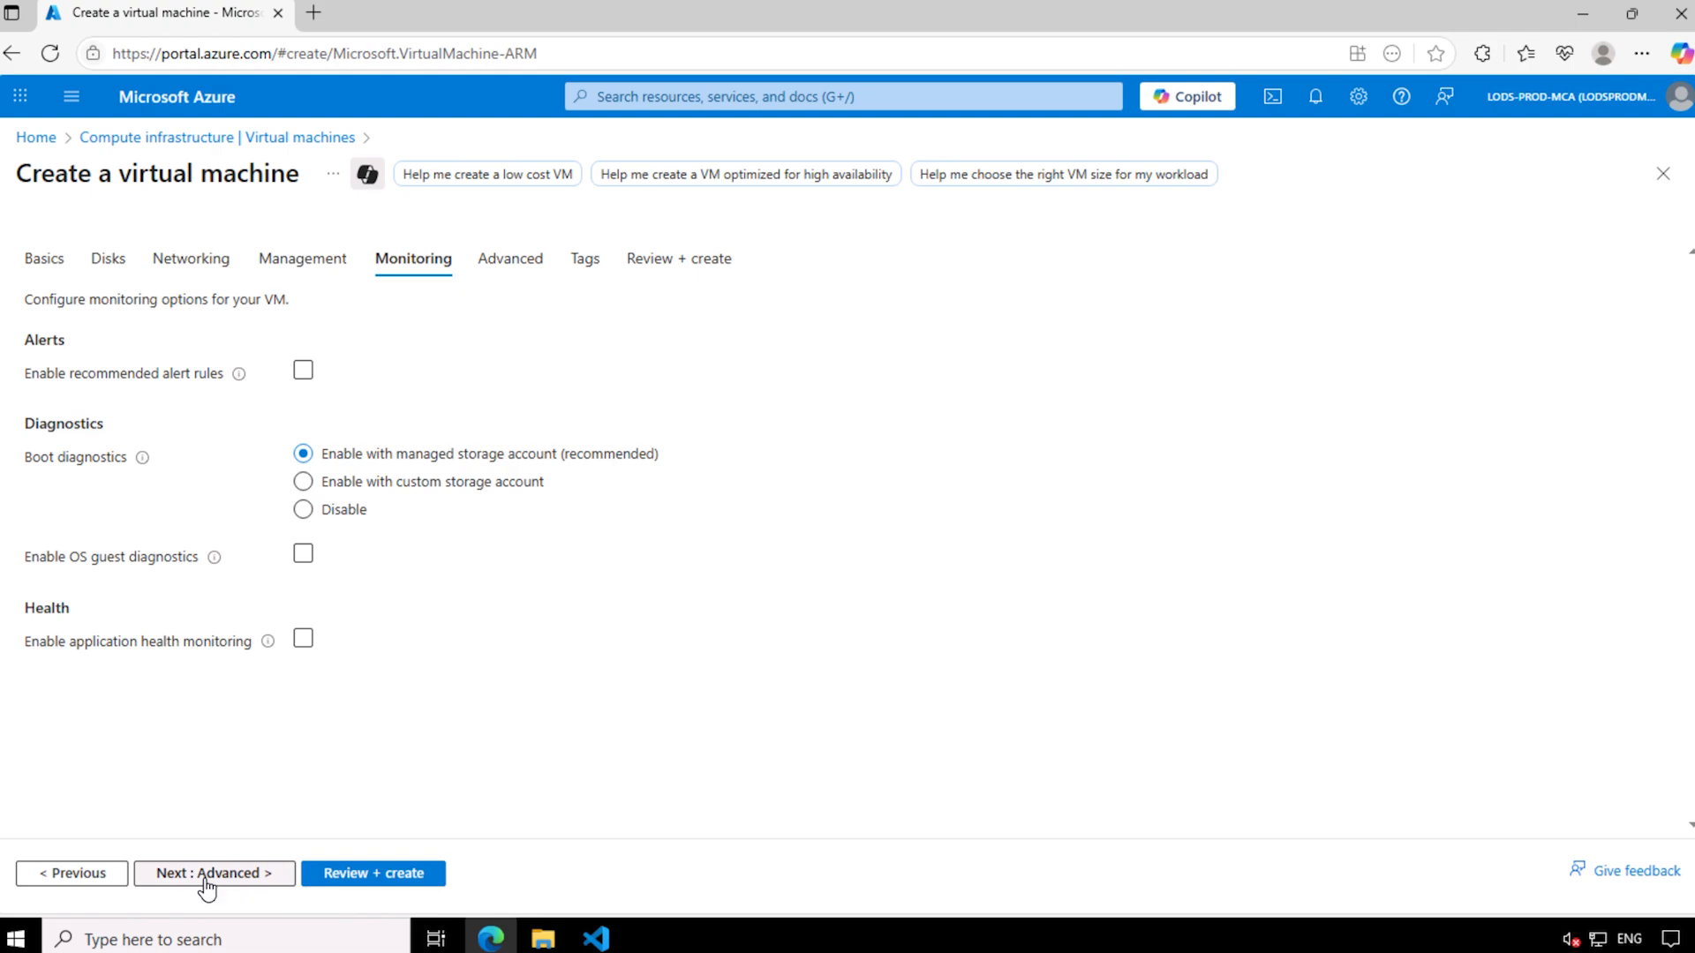
click(204, 874)
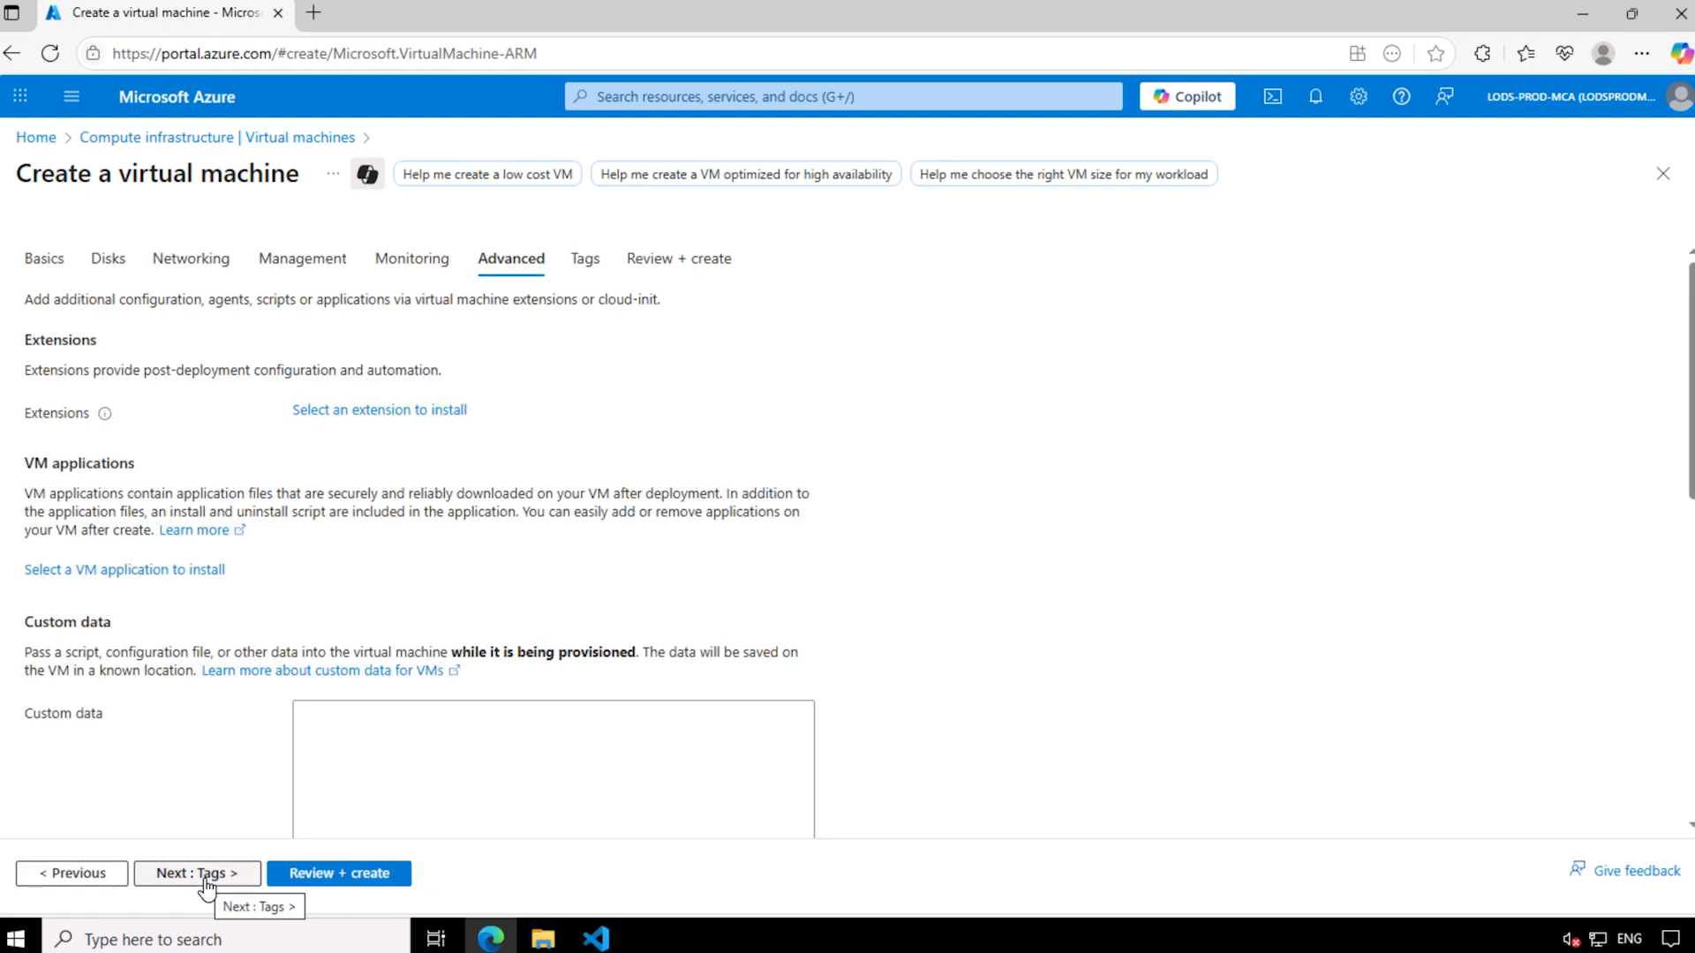
click(305, 884)
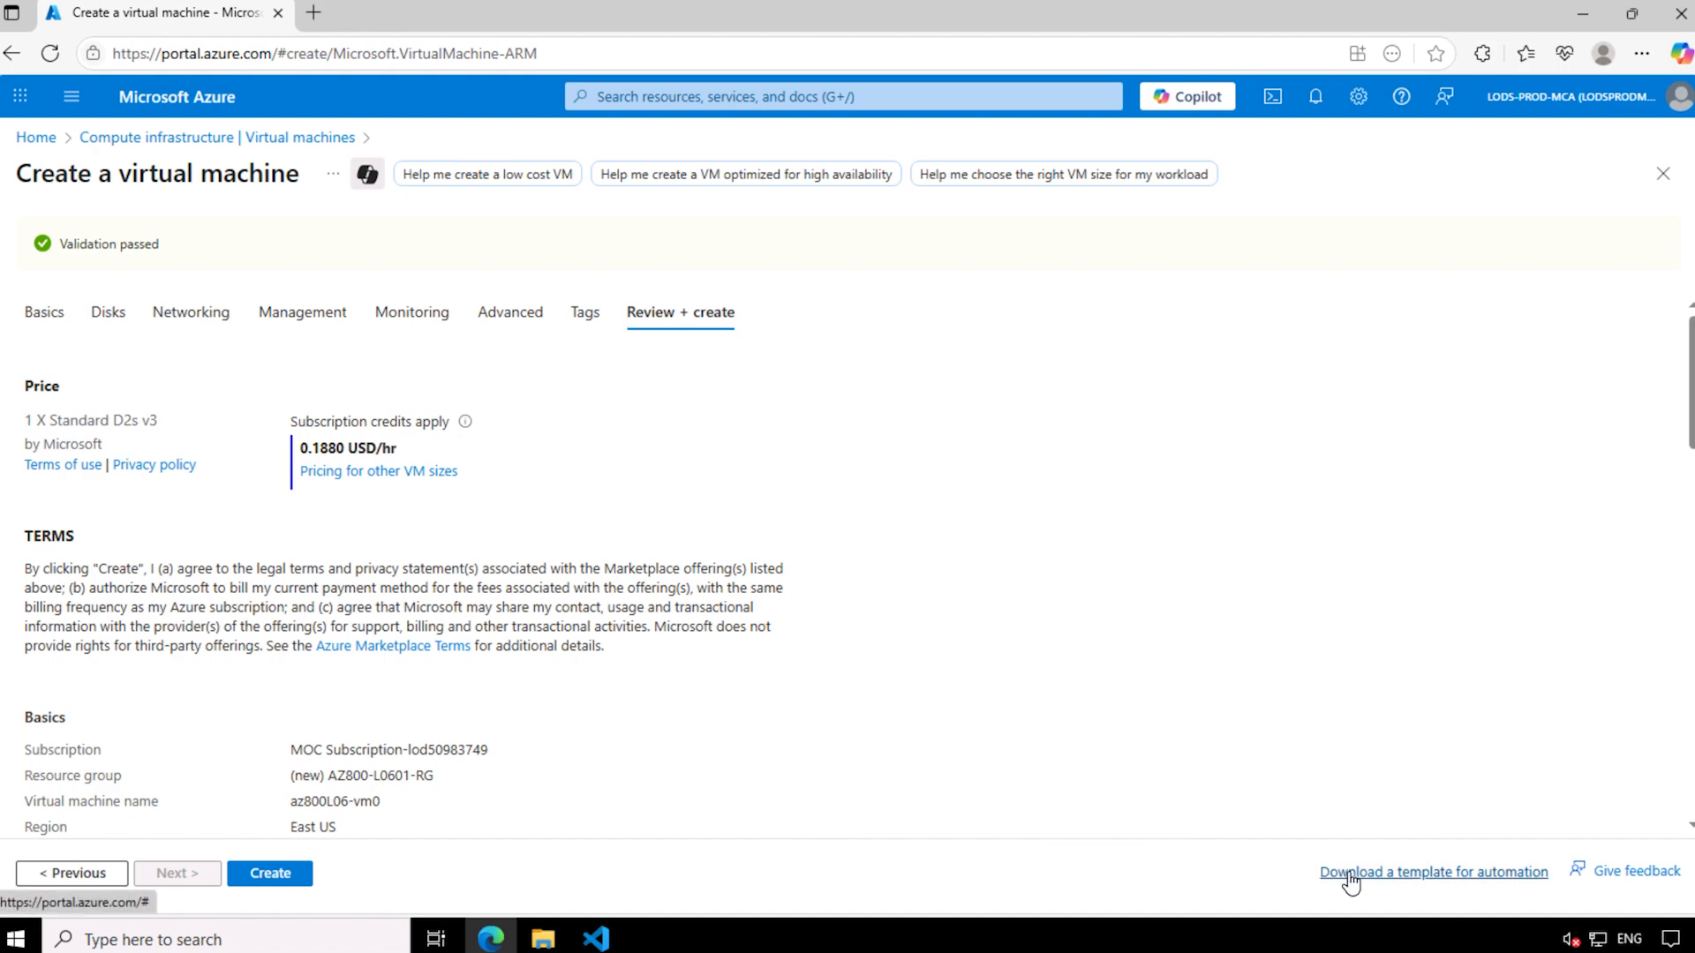
Open the automation template of the virtual machine configuration and download it with its parameters included.
mouse_move(1456, 825)
mouse_down()
mouse_move(1336, 862)
mouse_move(1542, 867)
mouse_move(1390, 816)
mouse_up()
key(Escape)
click(1370, 879)
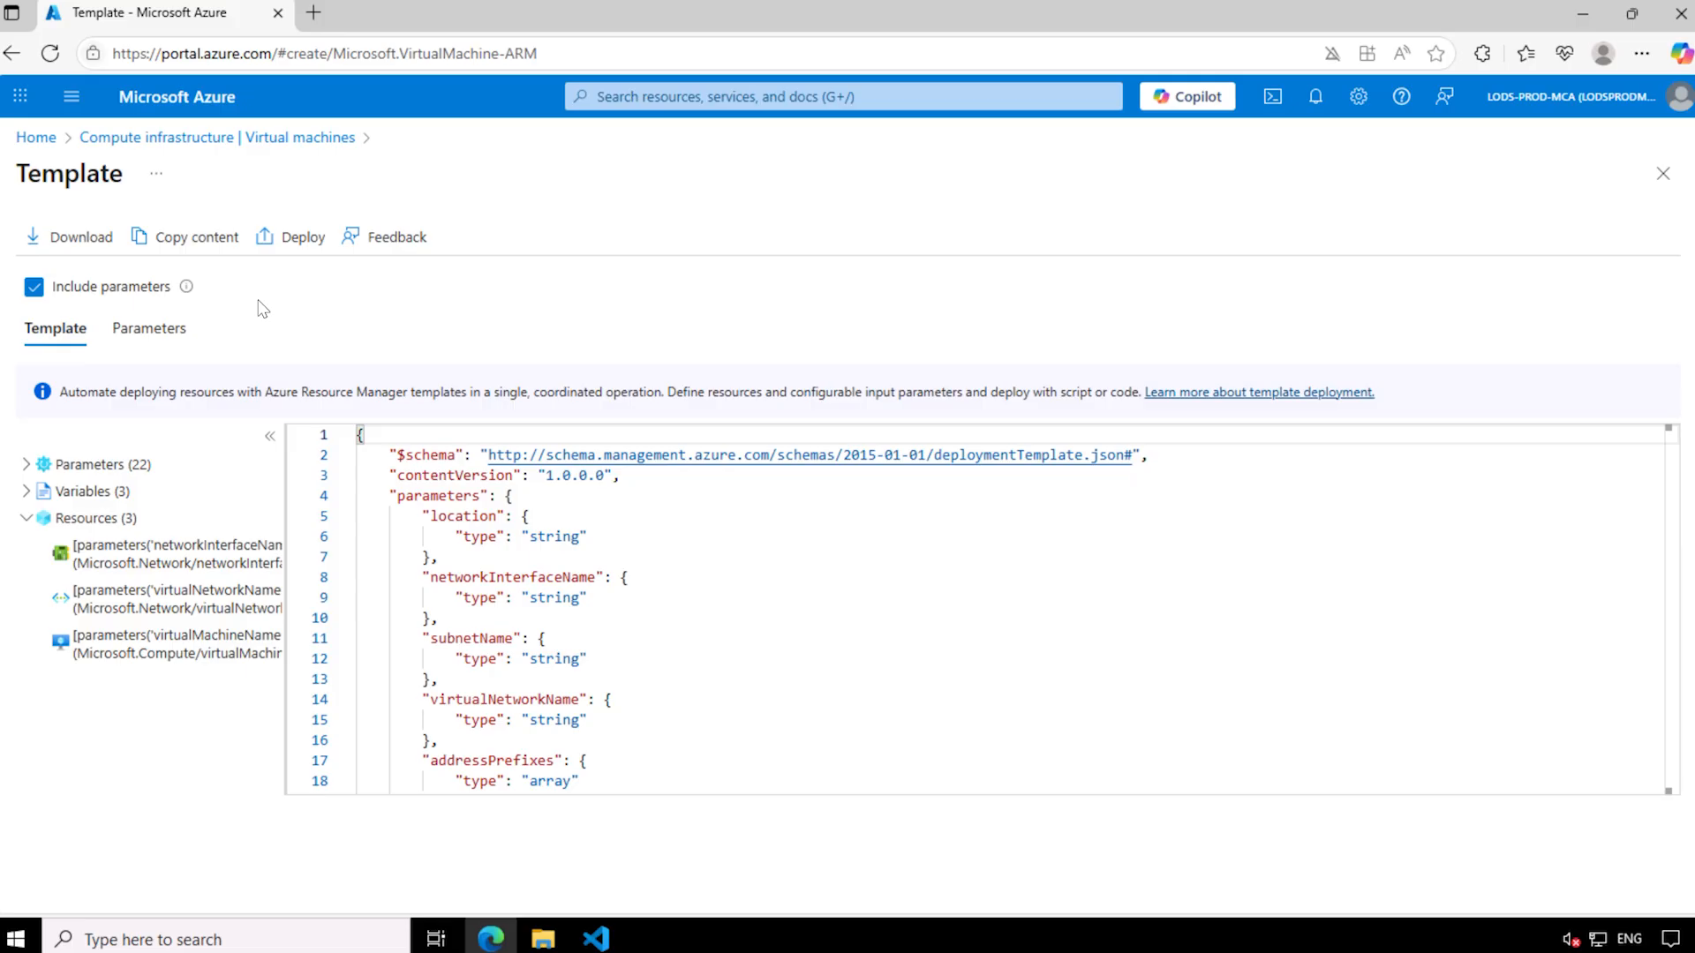
click(80, 243)
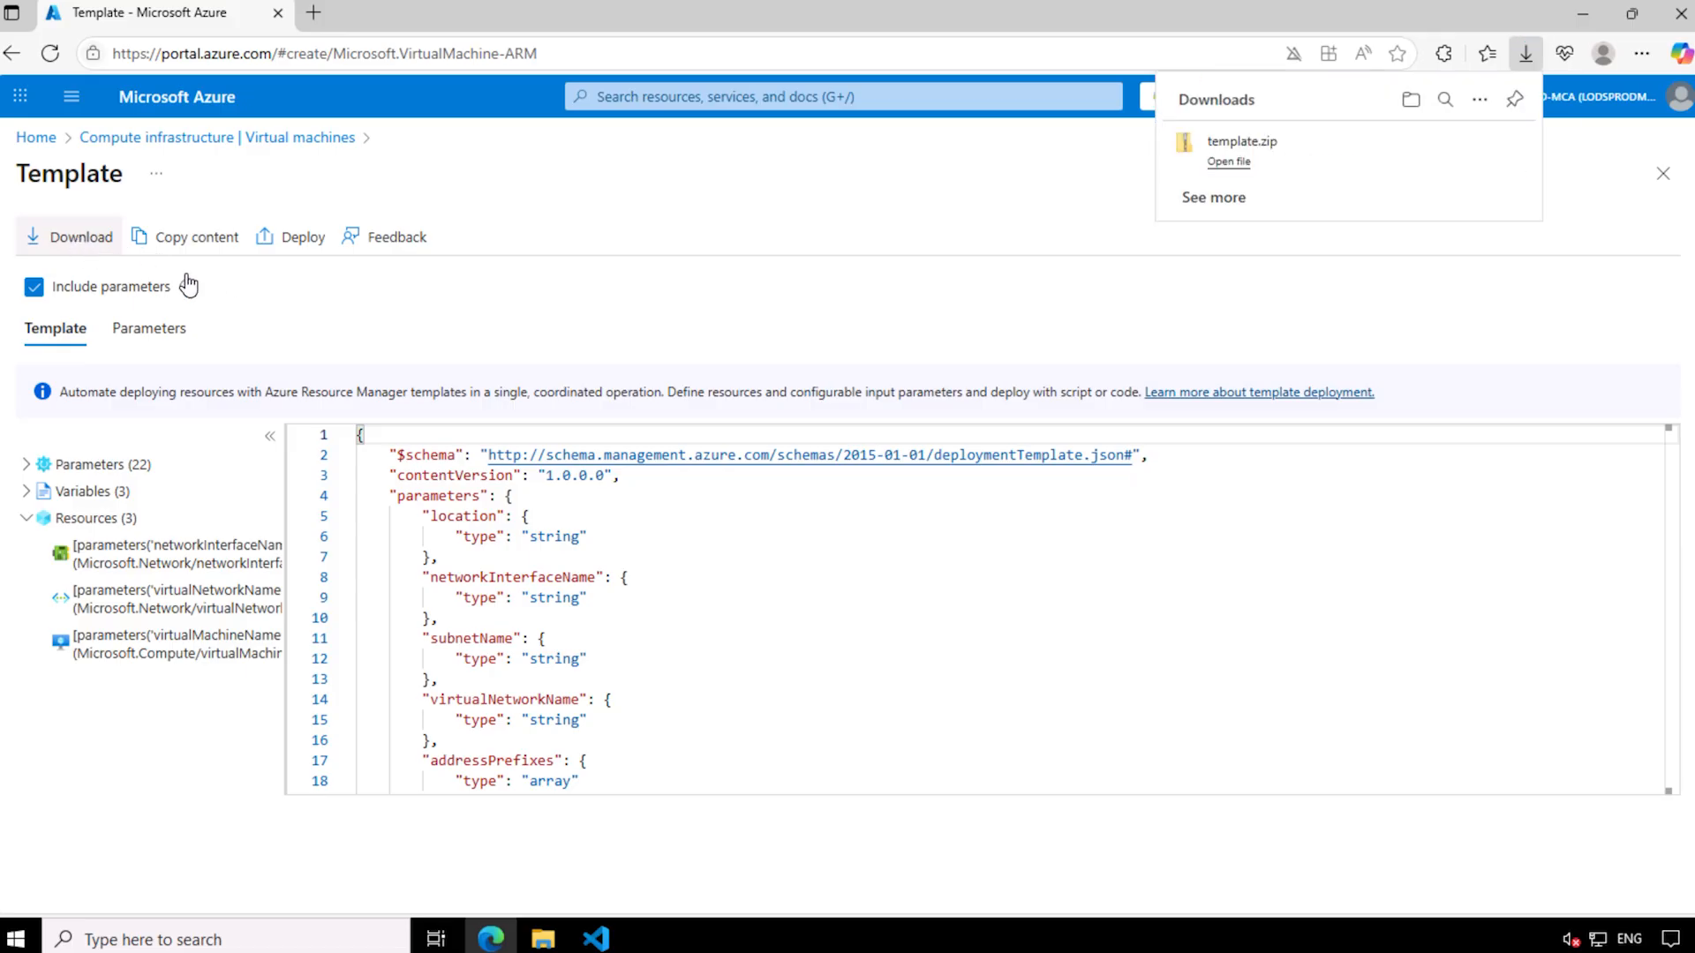
Move the downloaded template.zip from the Downloads folder to C:\Lab06files.
mouse_move(1452, 168)
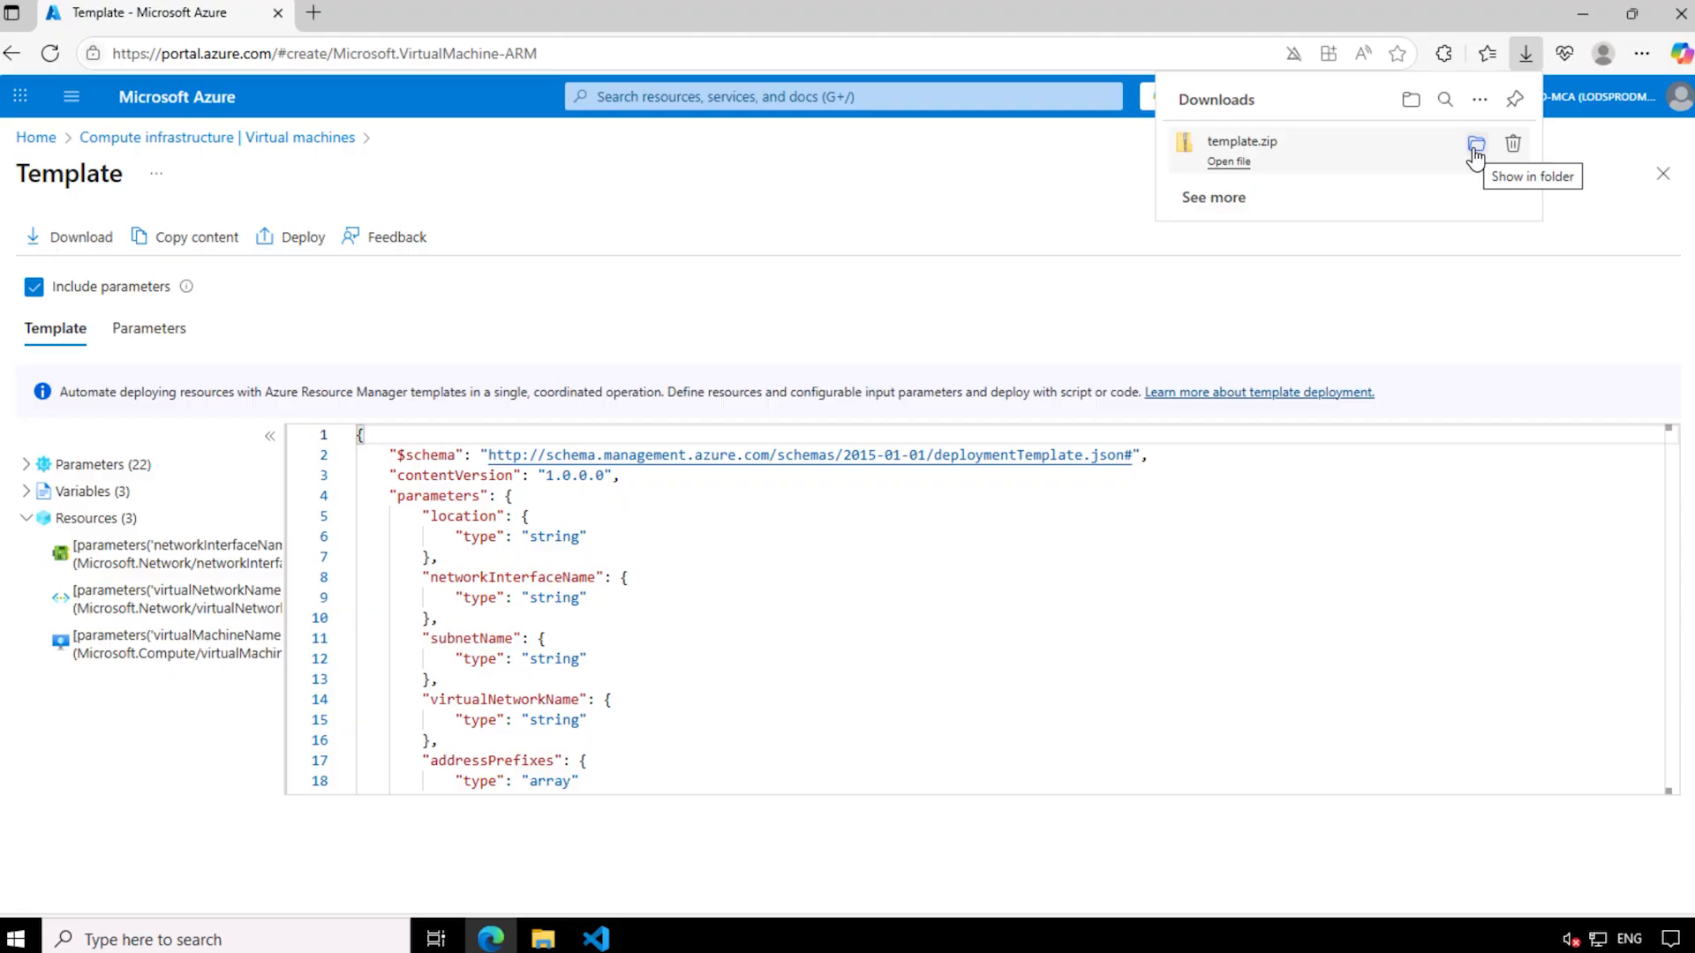
click(1474, 148)
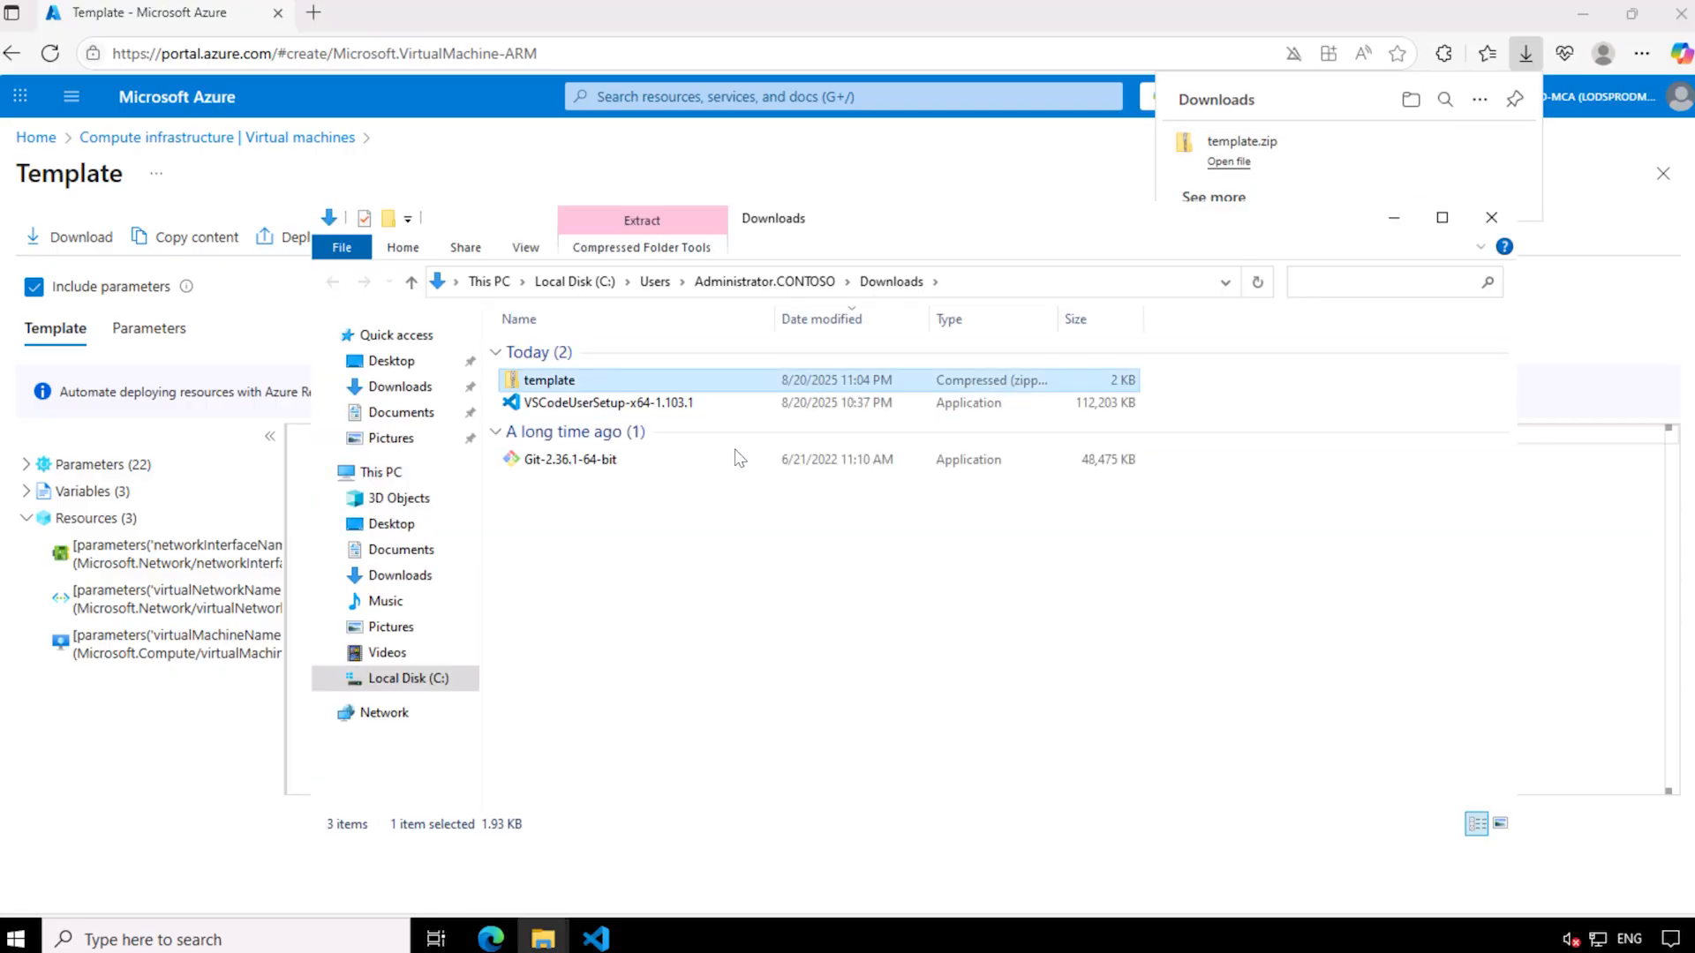
right_click(558, 380)
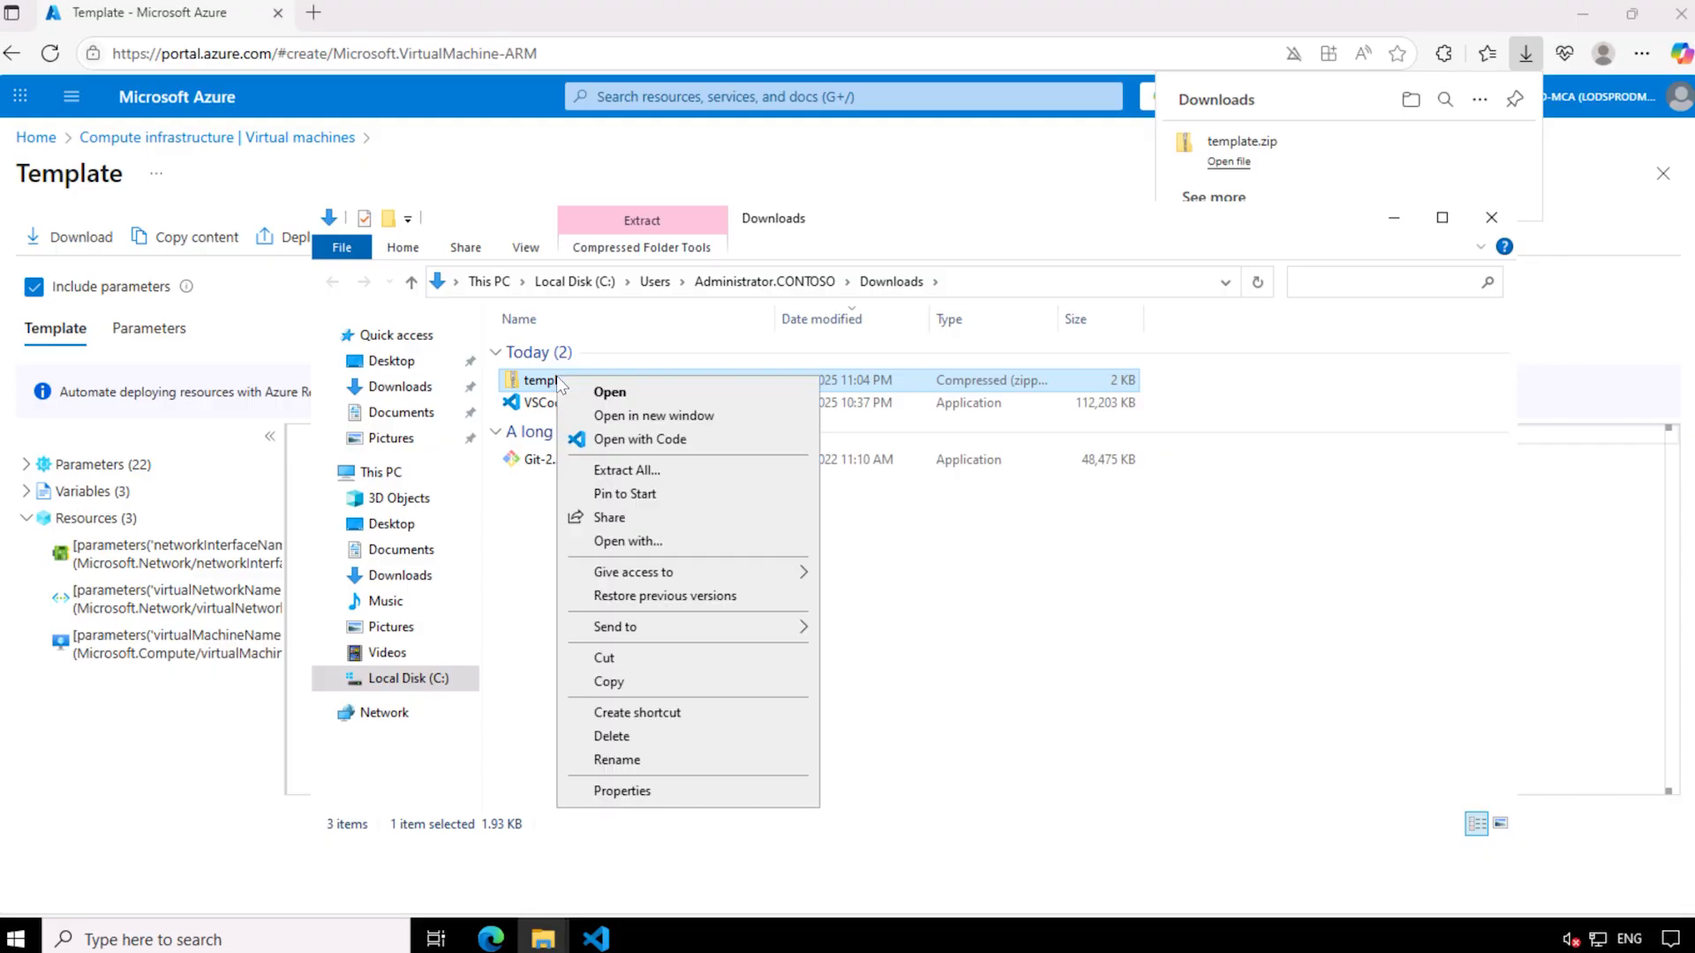
click(649, 658)
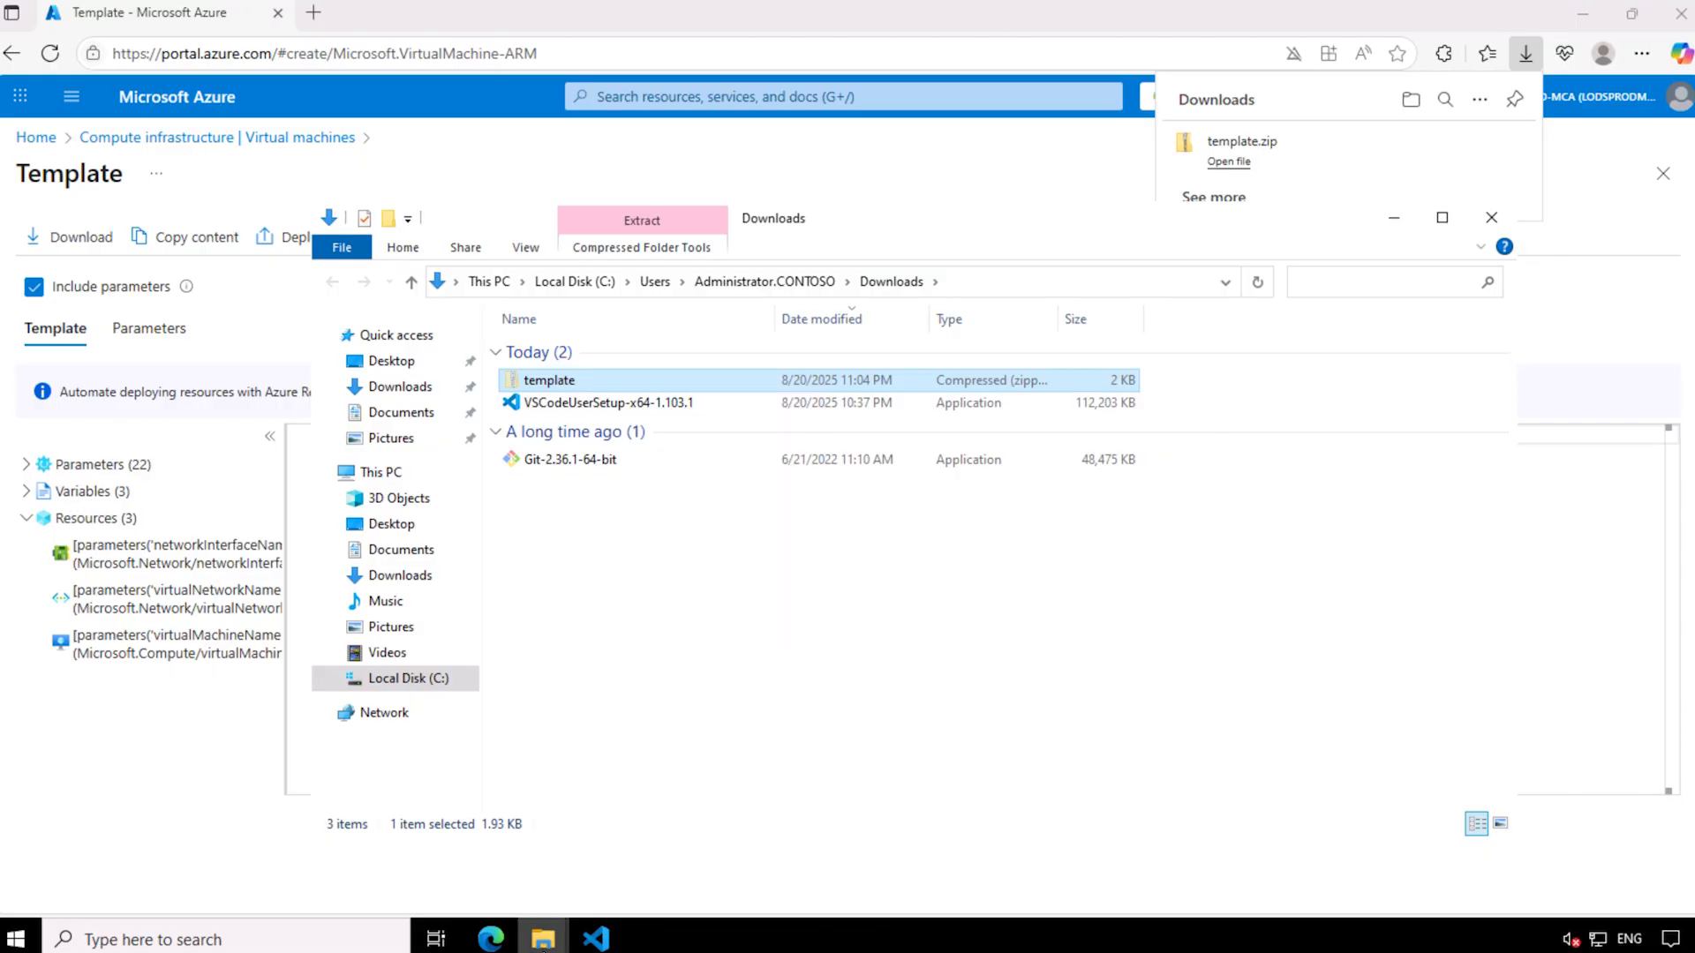
mouse_move(530, 934)
click(460, 861)
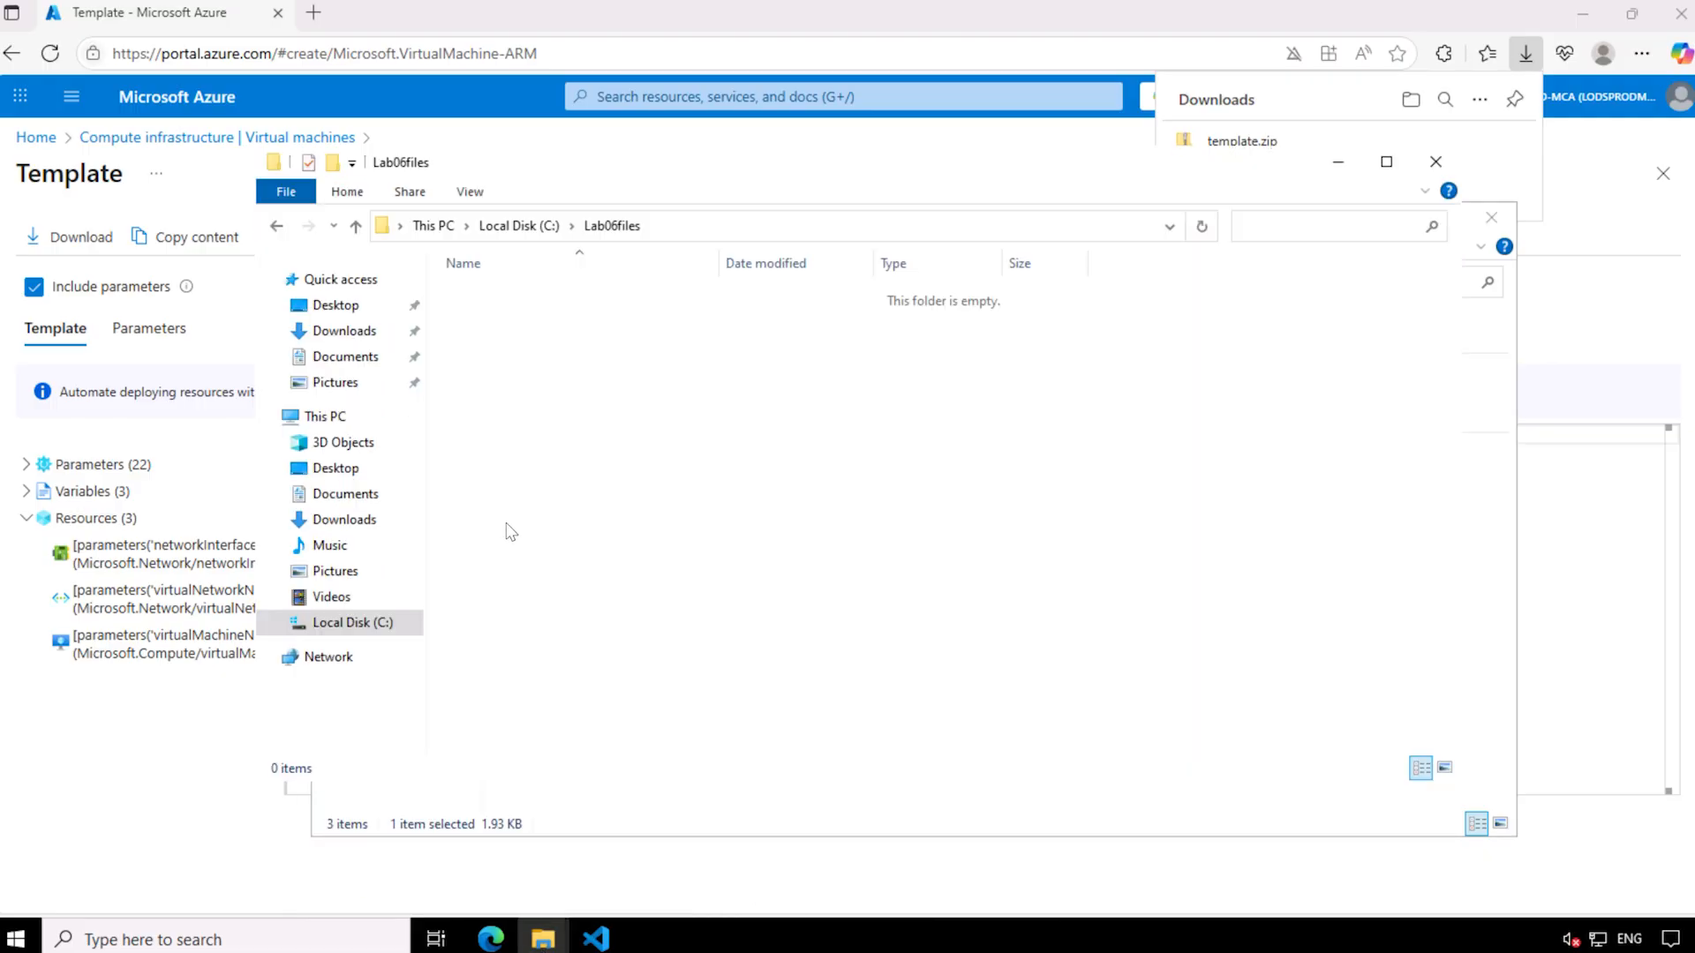
right_click(561, 371)
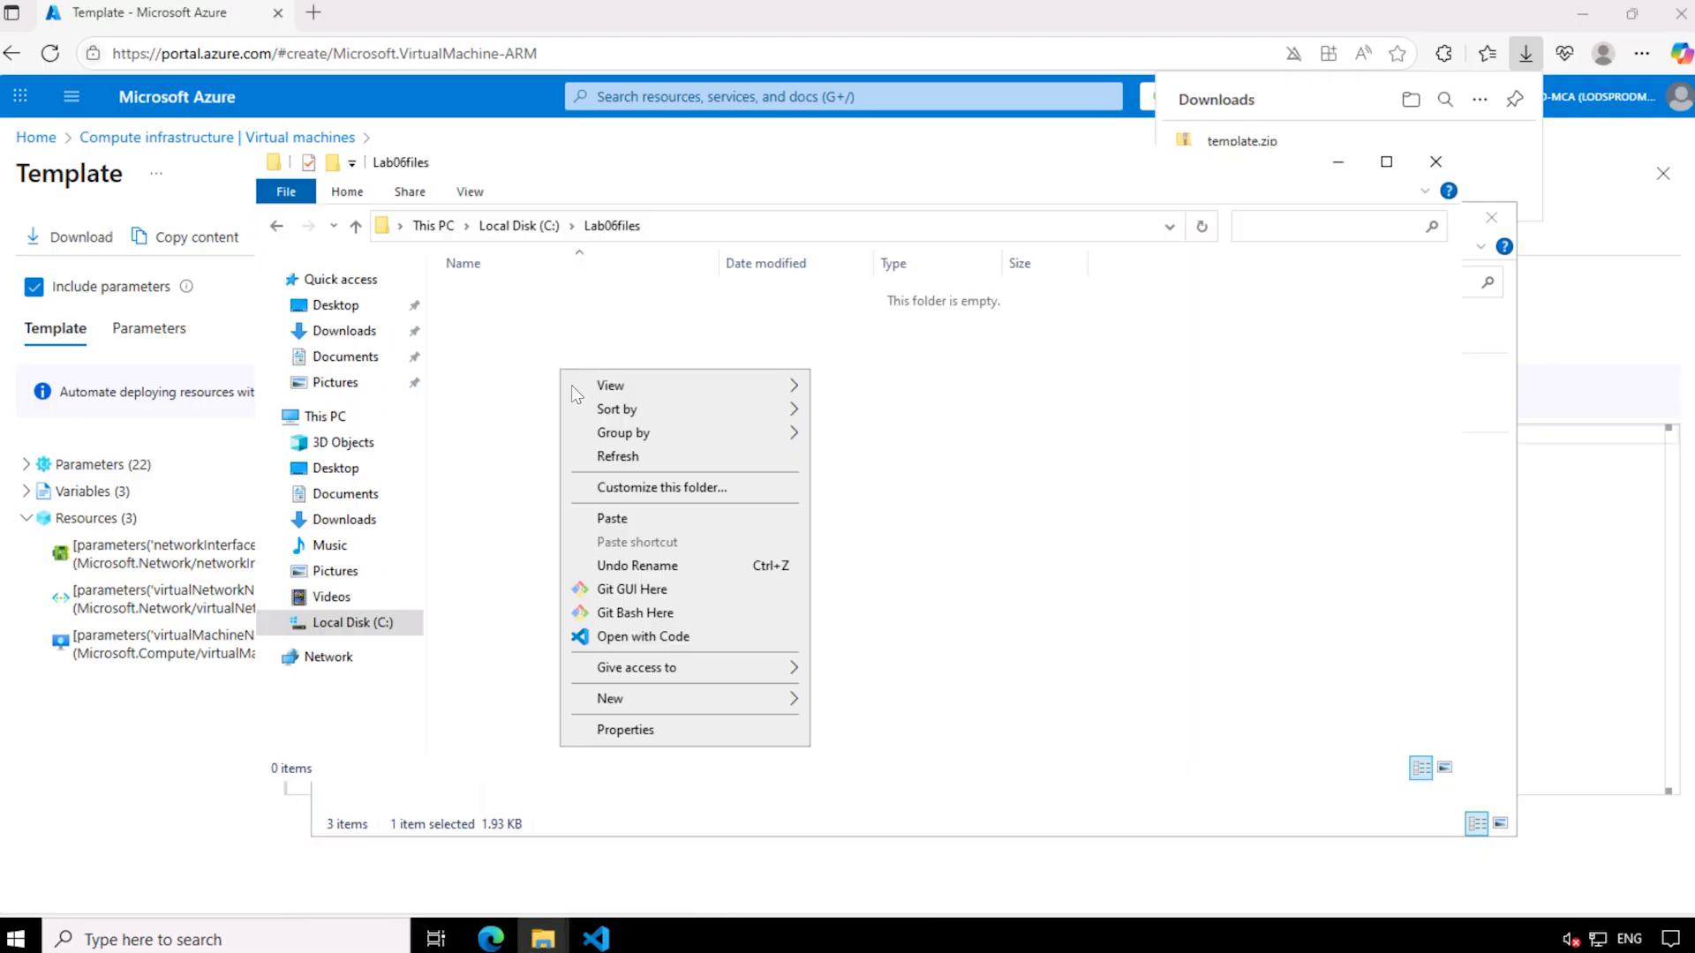
click(637, 514)
click(637, 512)
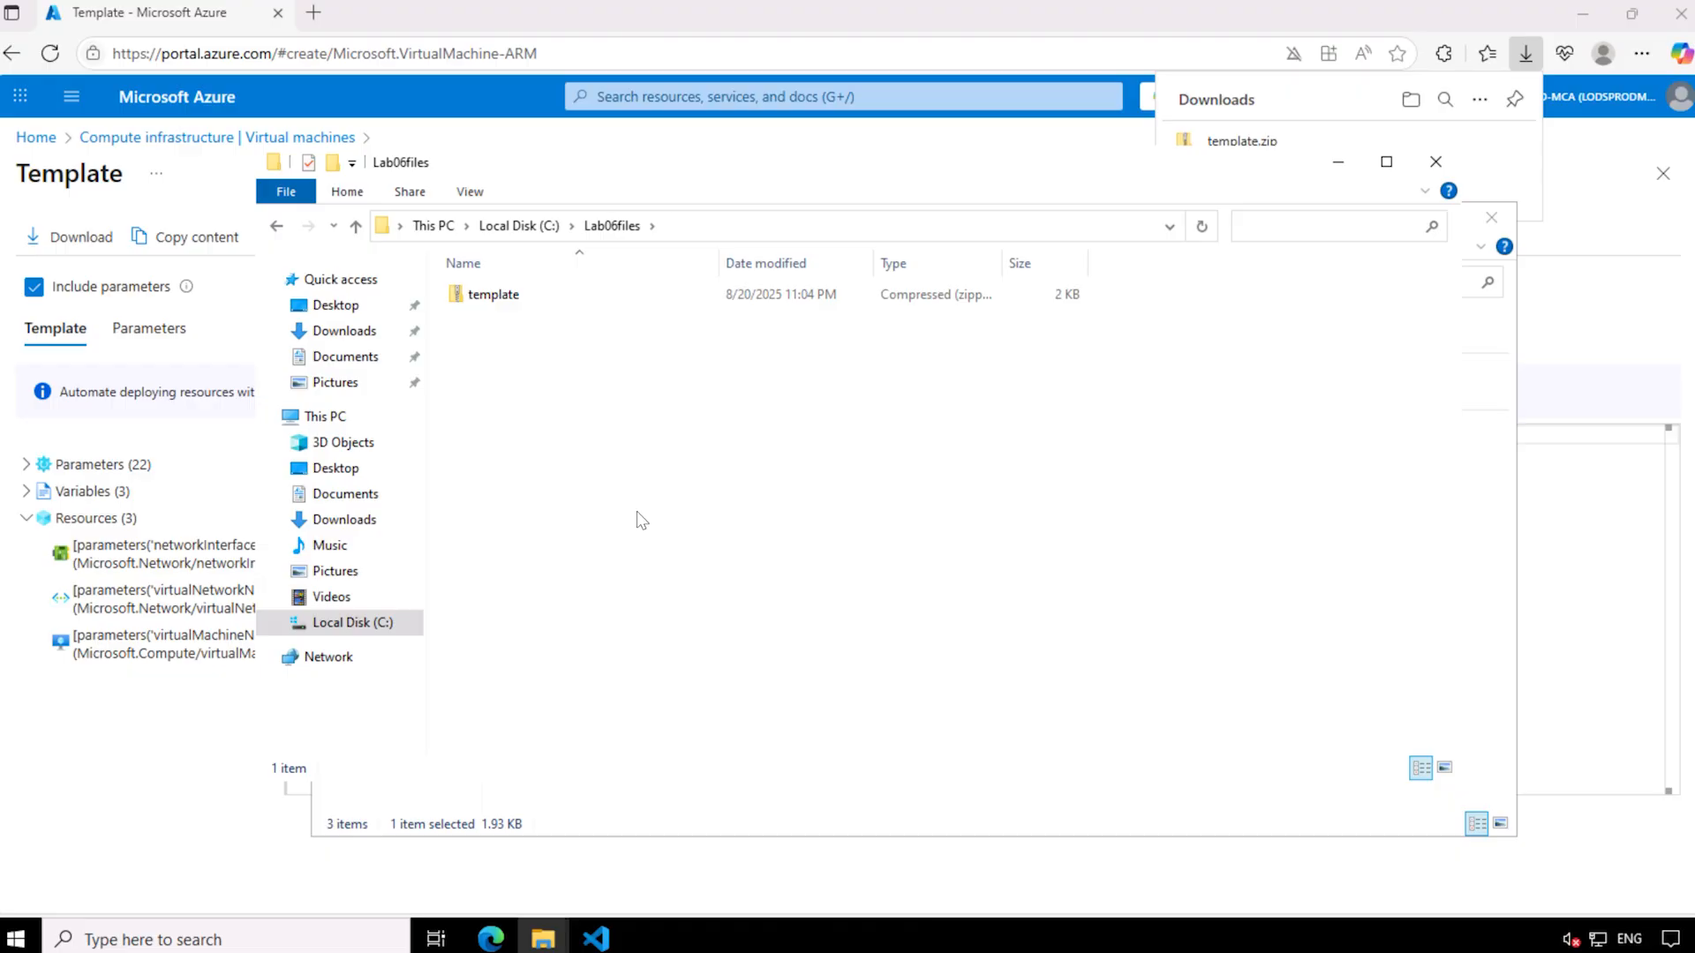
Extract the template archive in C:\Lab06files into a template subfolder.
right_click(501, 300)
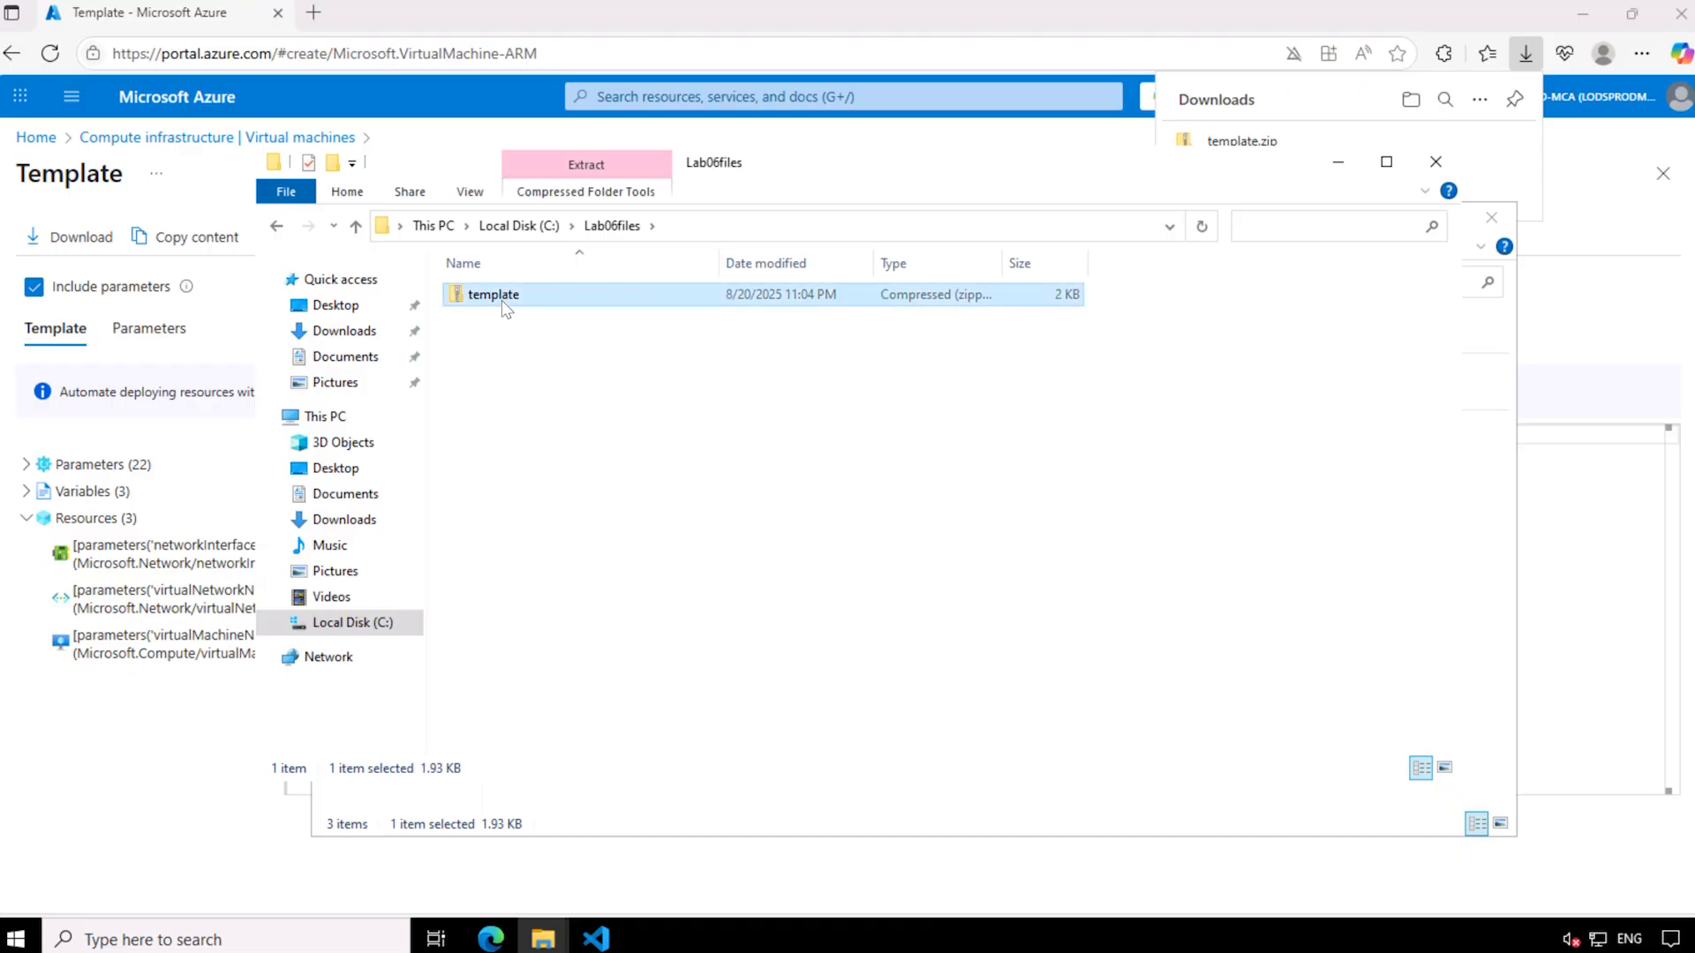
click(590, 396)
click(1035, 674)
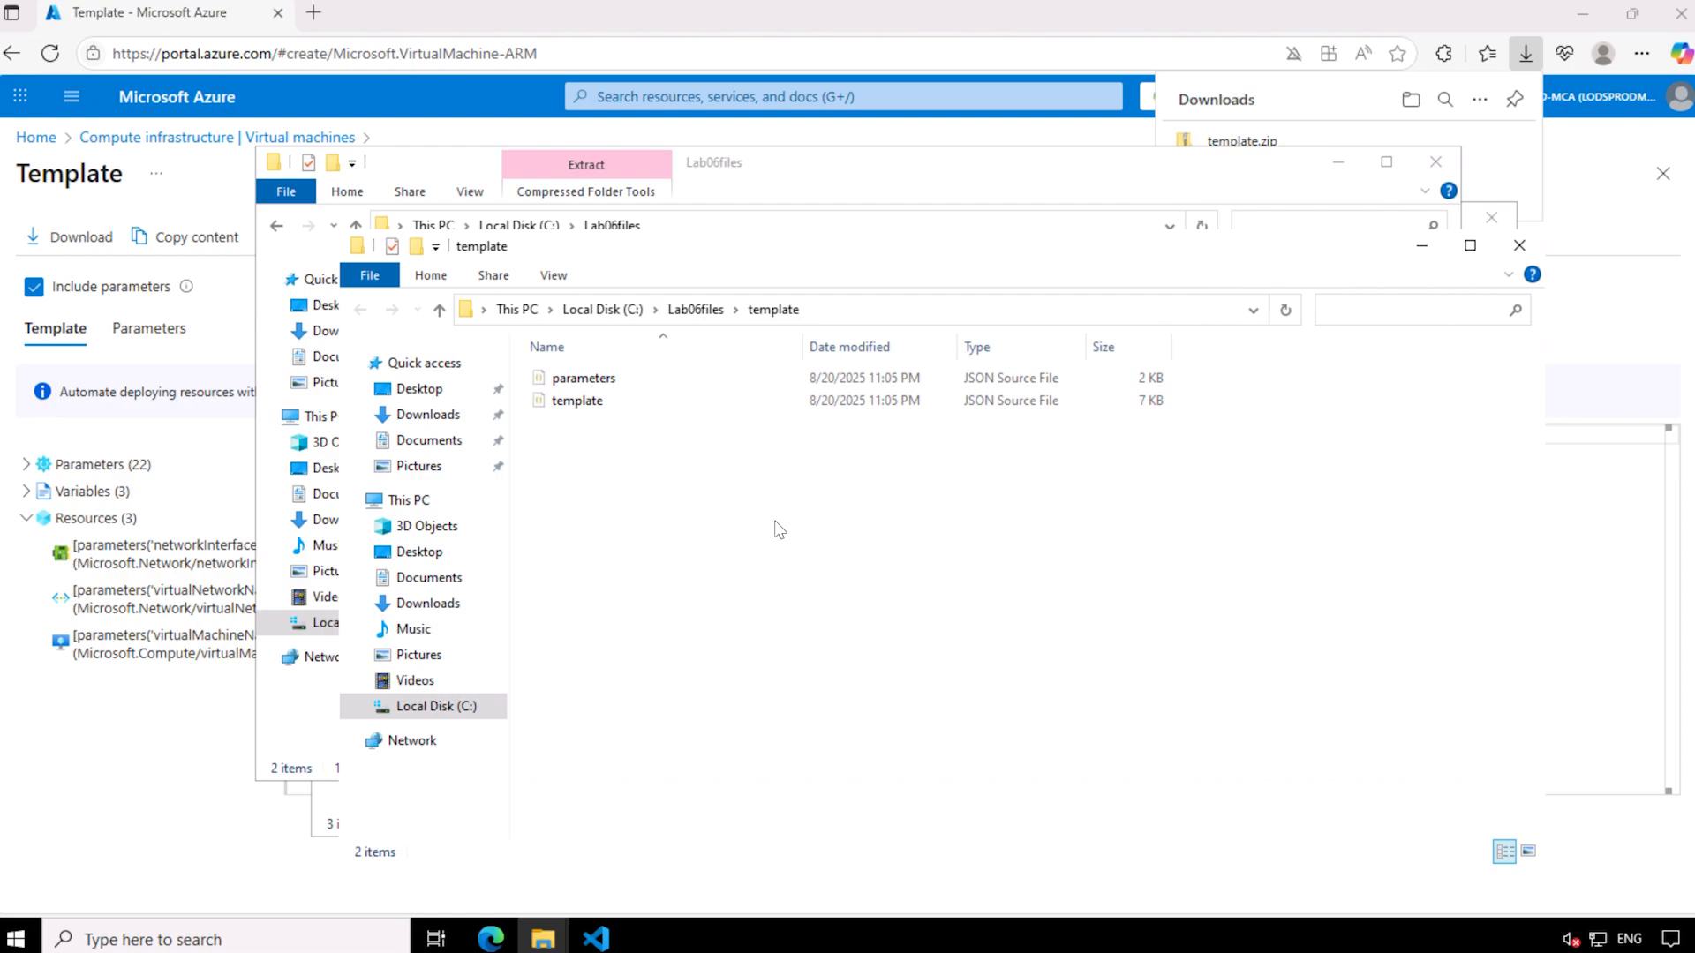
Open the extracted template.json in Visual Studio Code, allowing the untrusted file, and look through its parameter definitions.
click(576, 401)
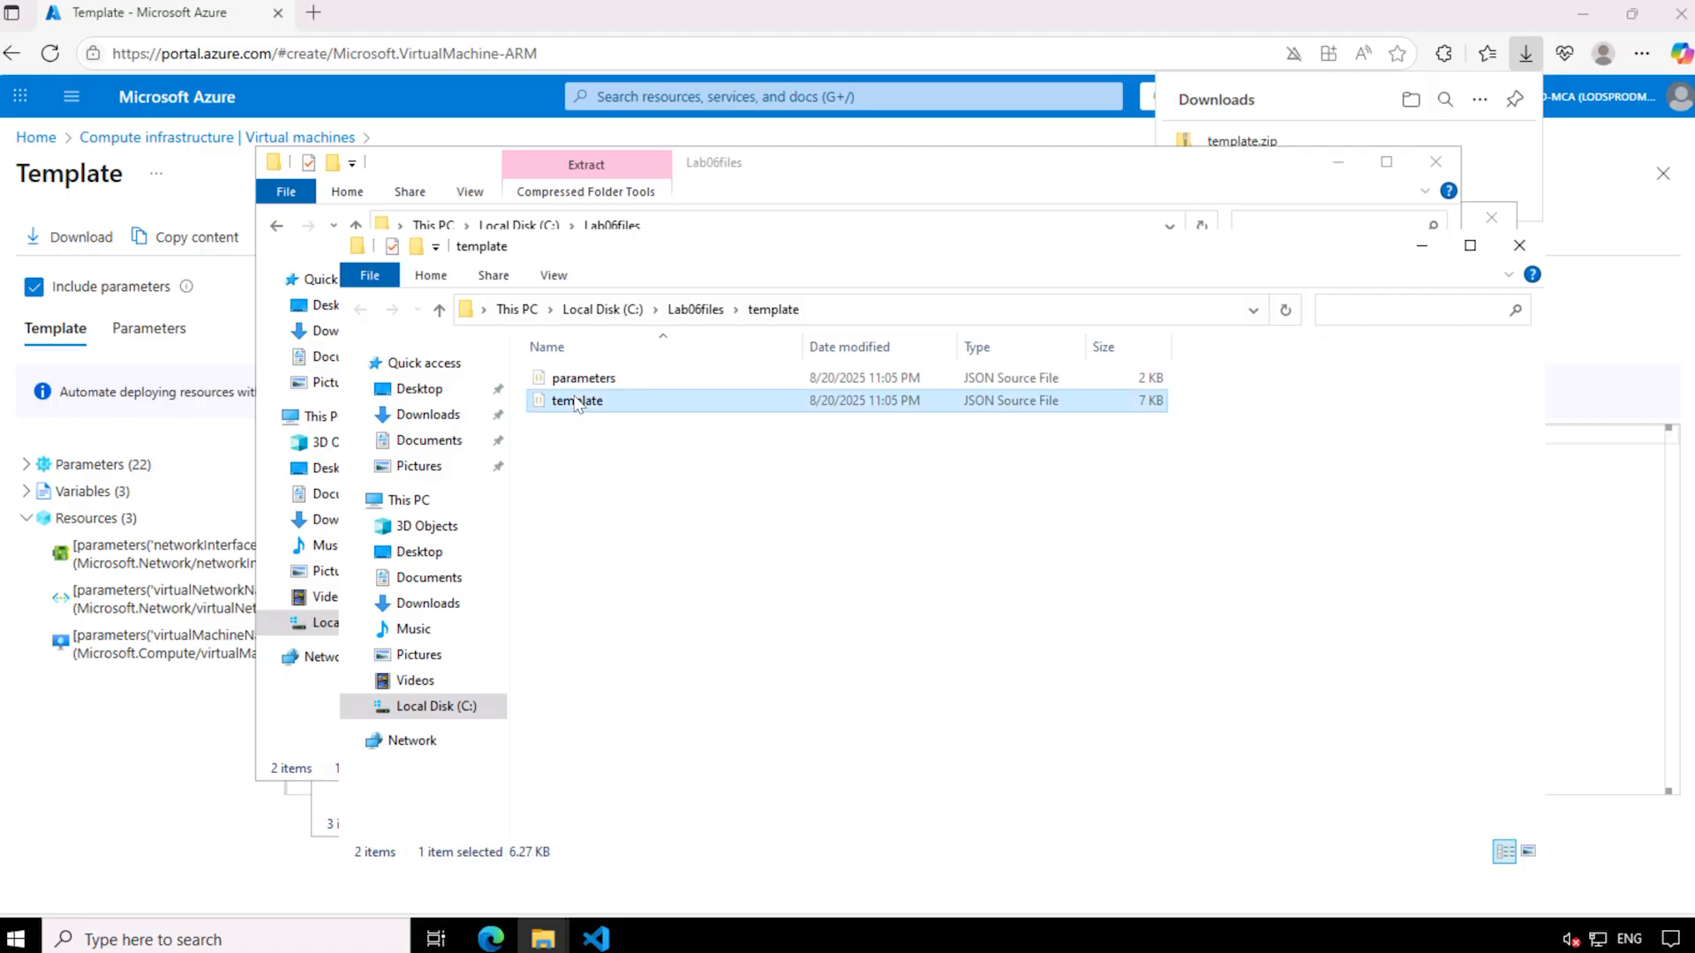
click(587, 379)
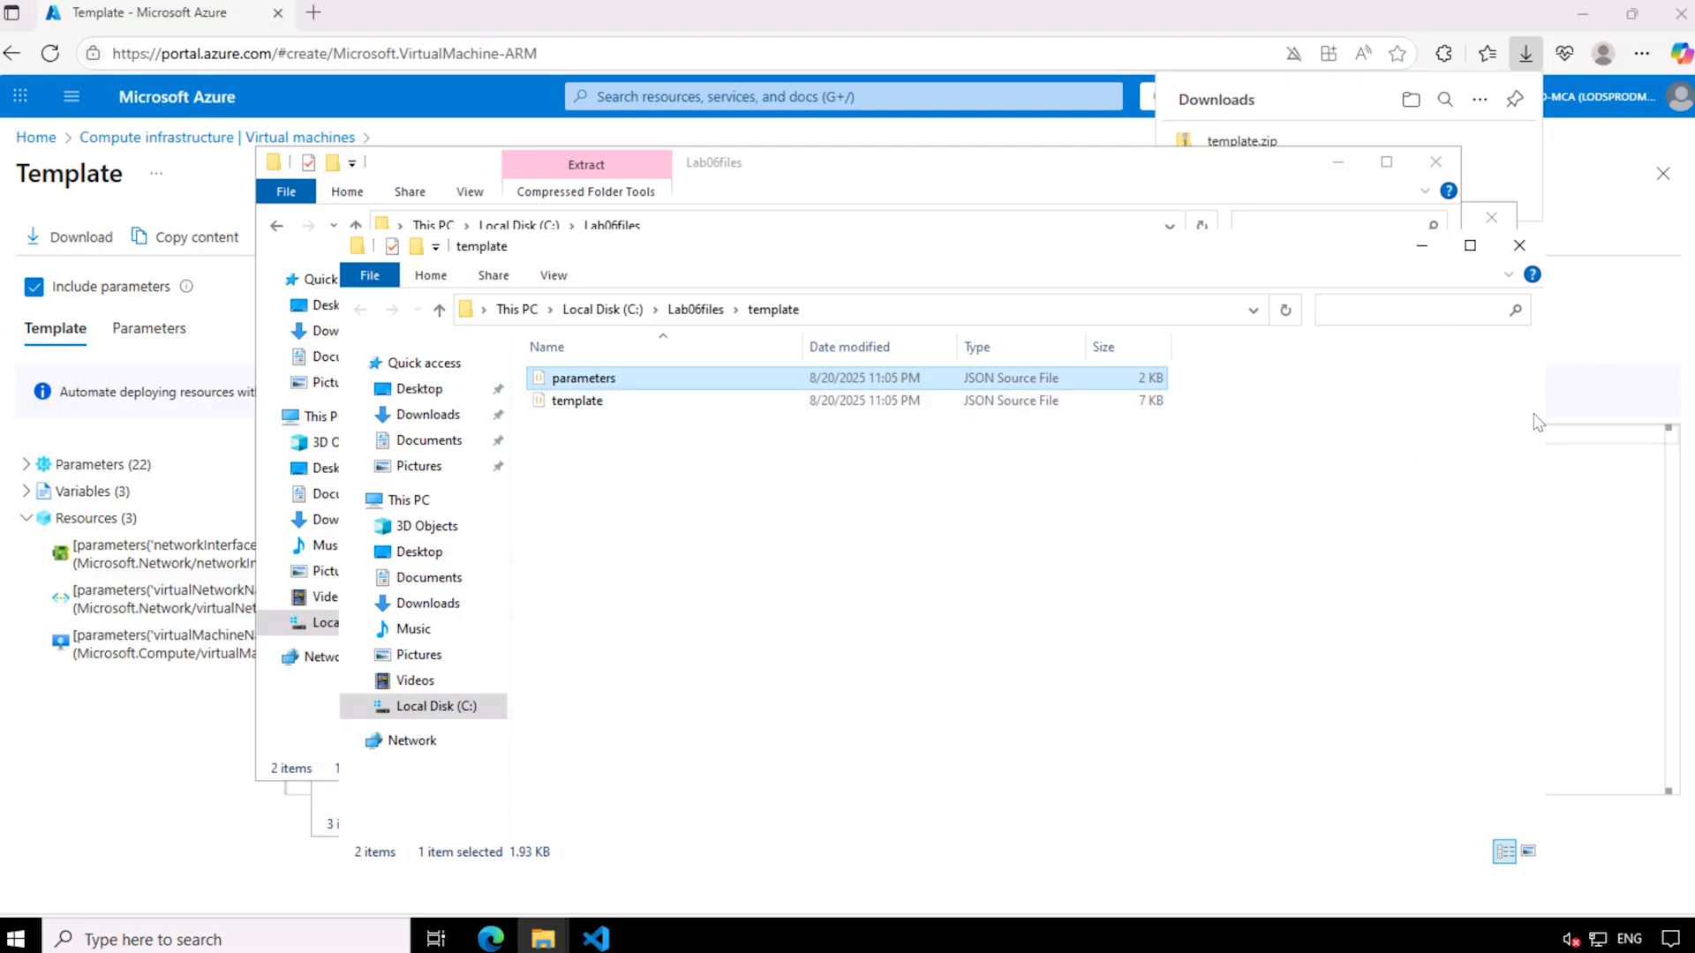
click(588, 407)
right_click(588, 406)
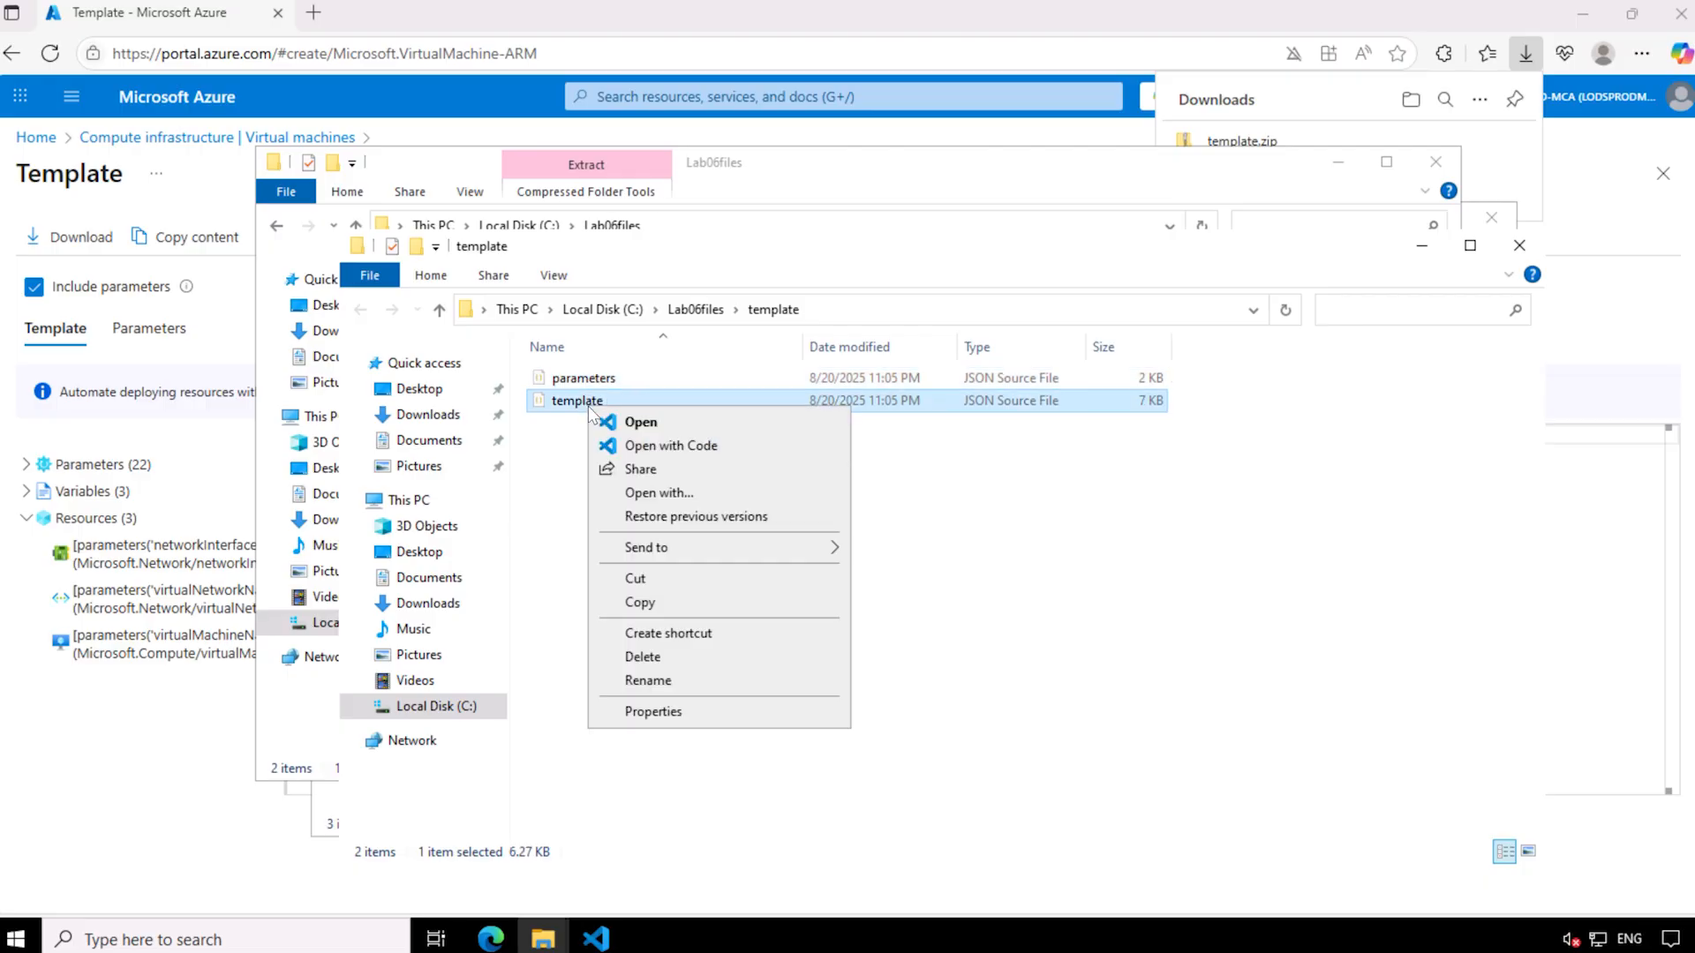
click(654, 446)
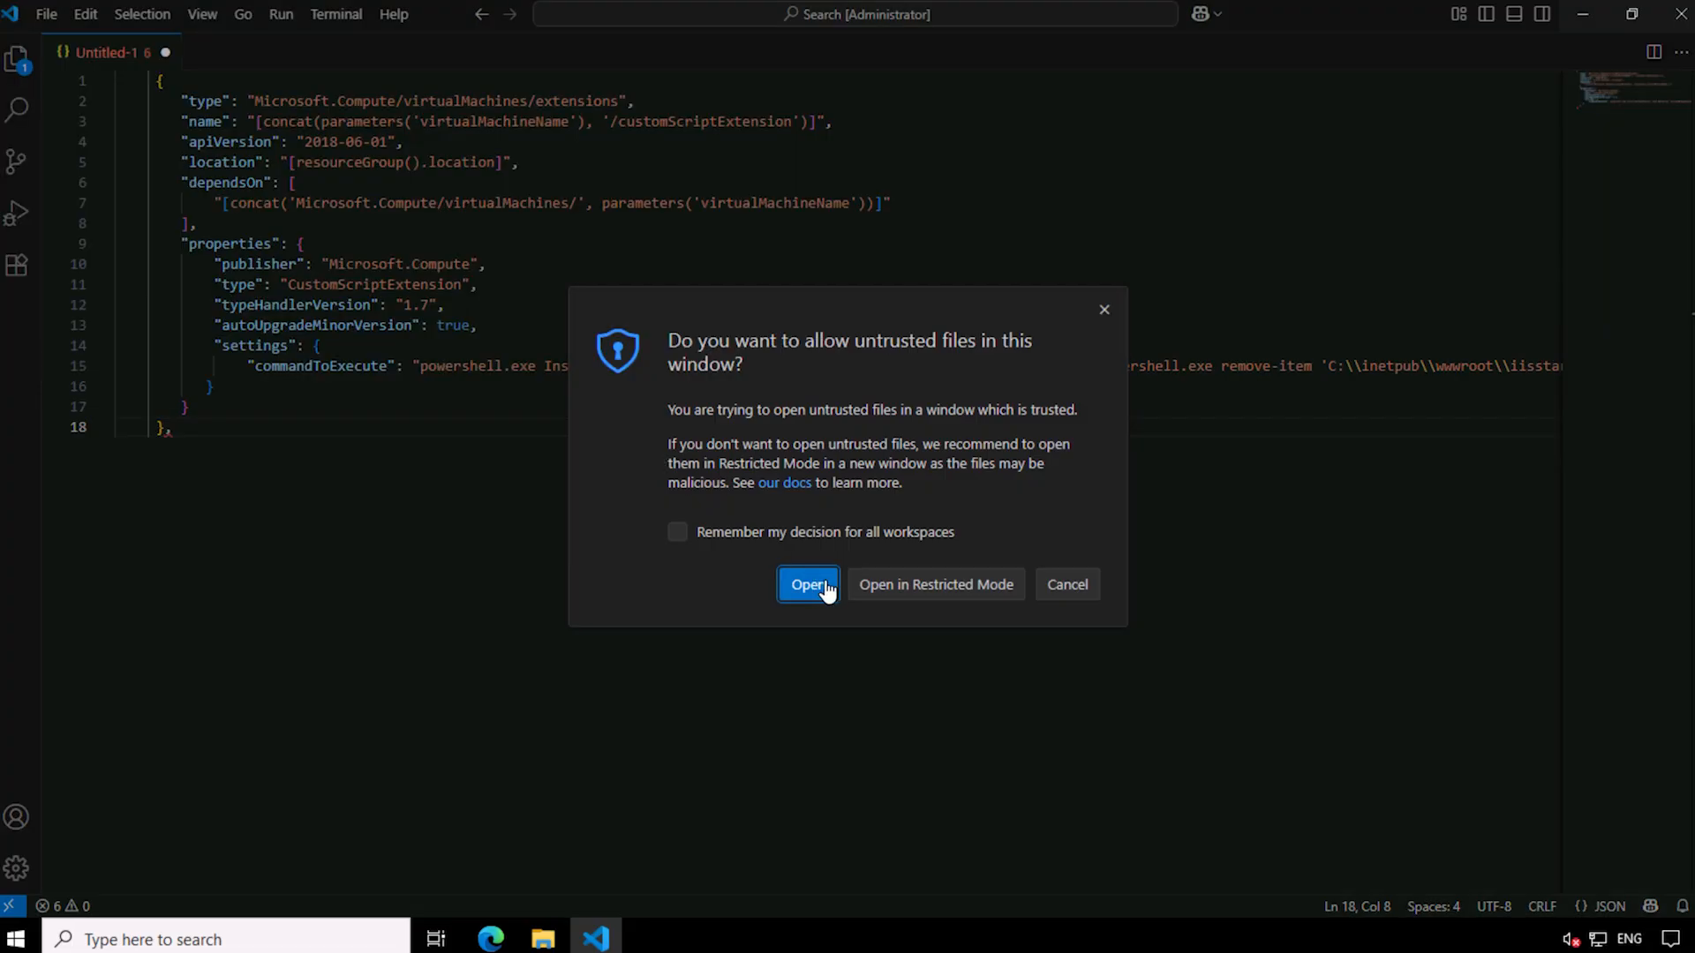
click(808, 585)
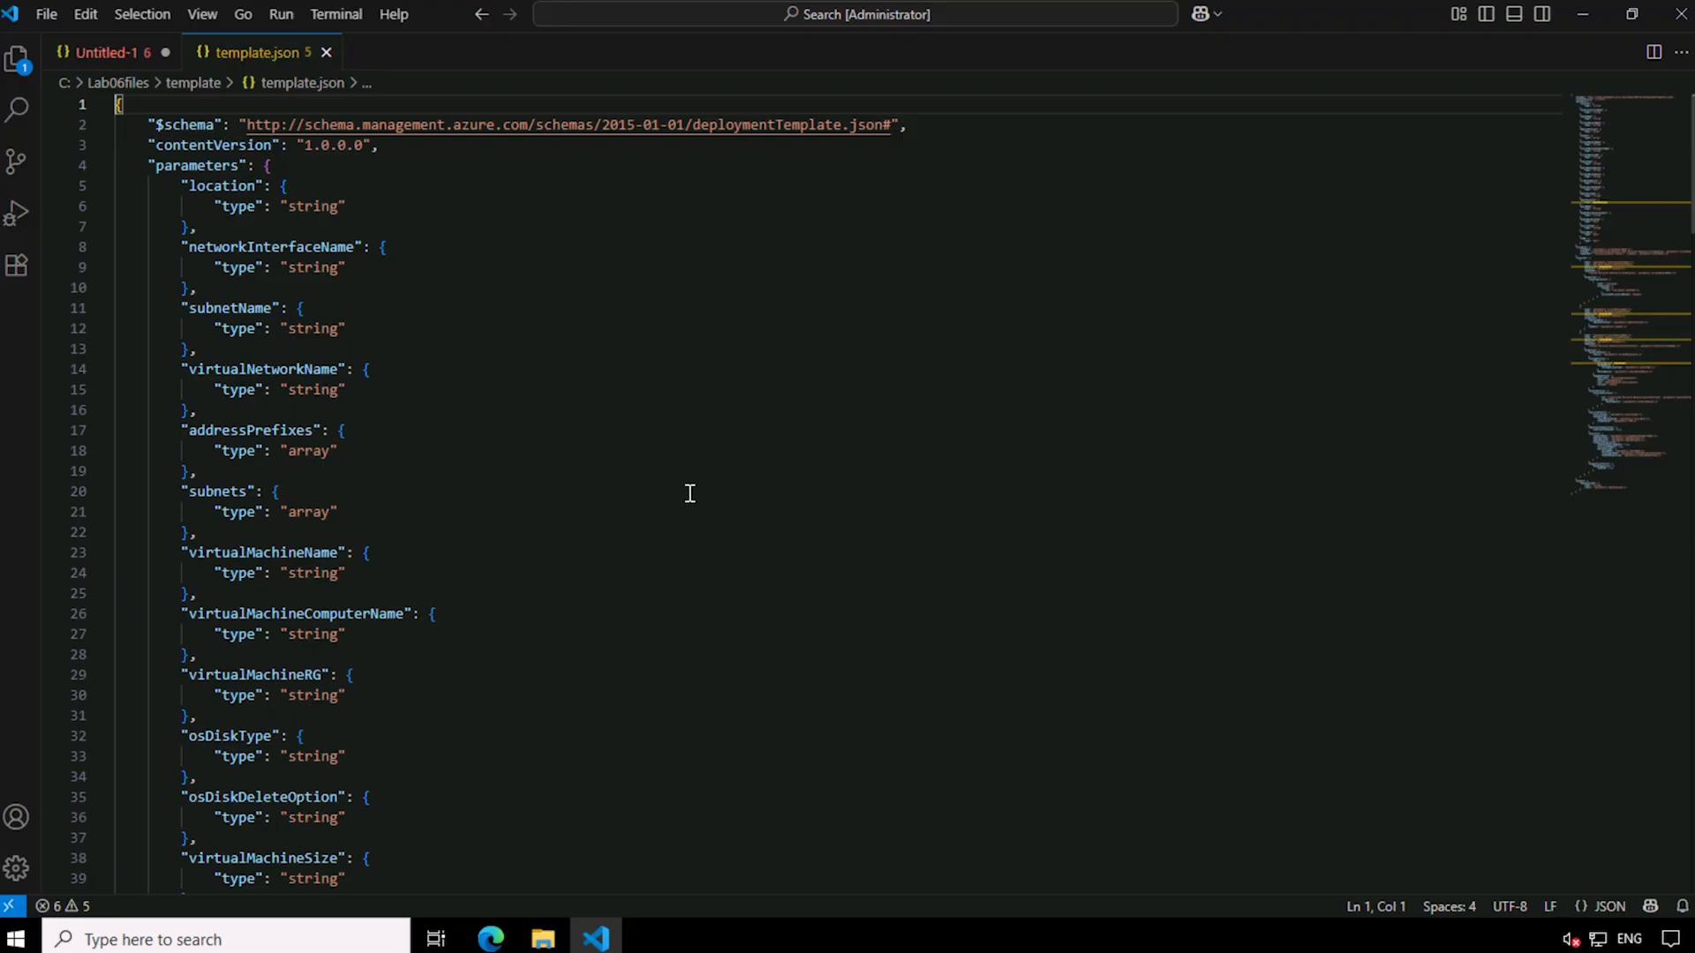
scroll(690, 494, down, 5)
scroll(690, 494, down, 10)
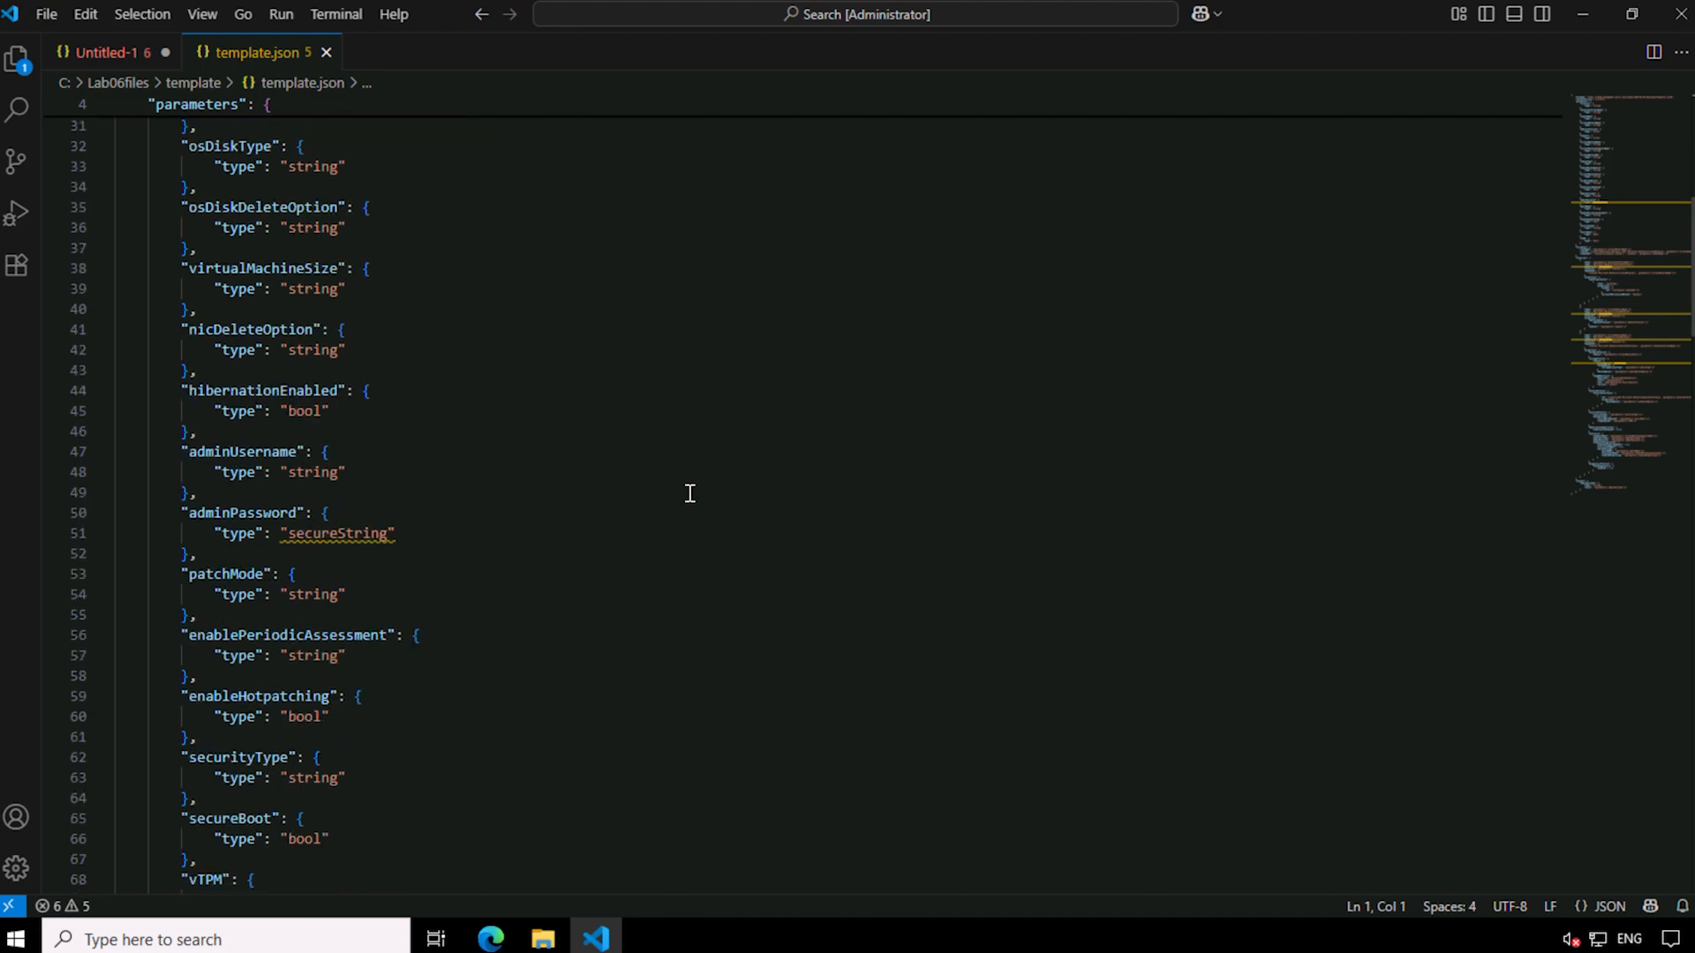
scroll(690, 493, up, 16)
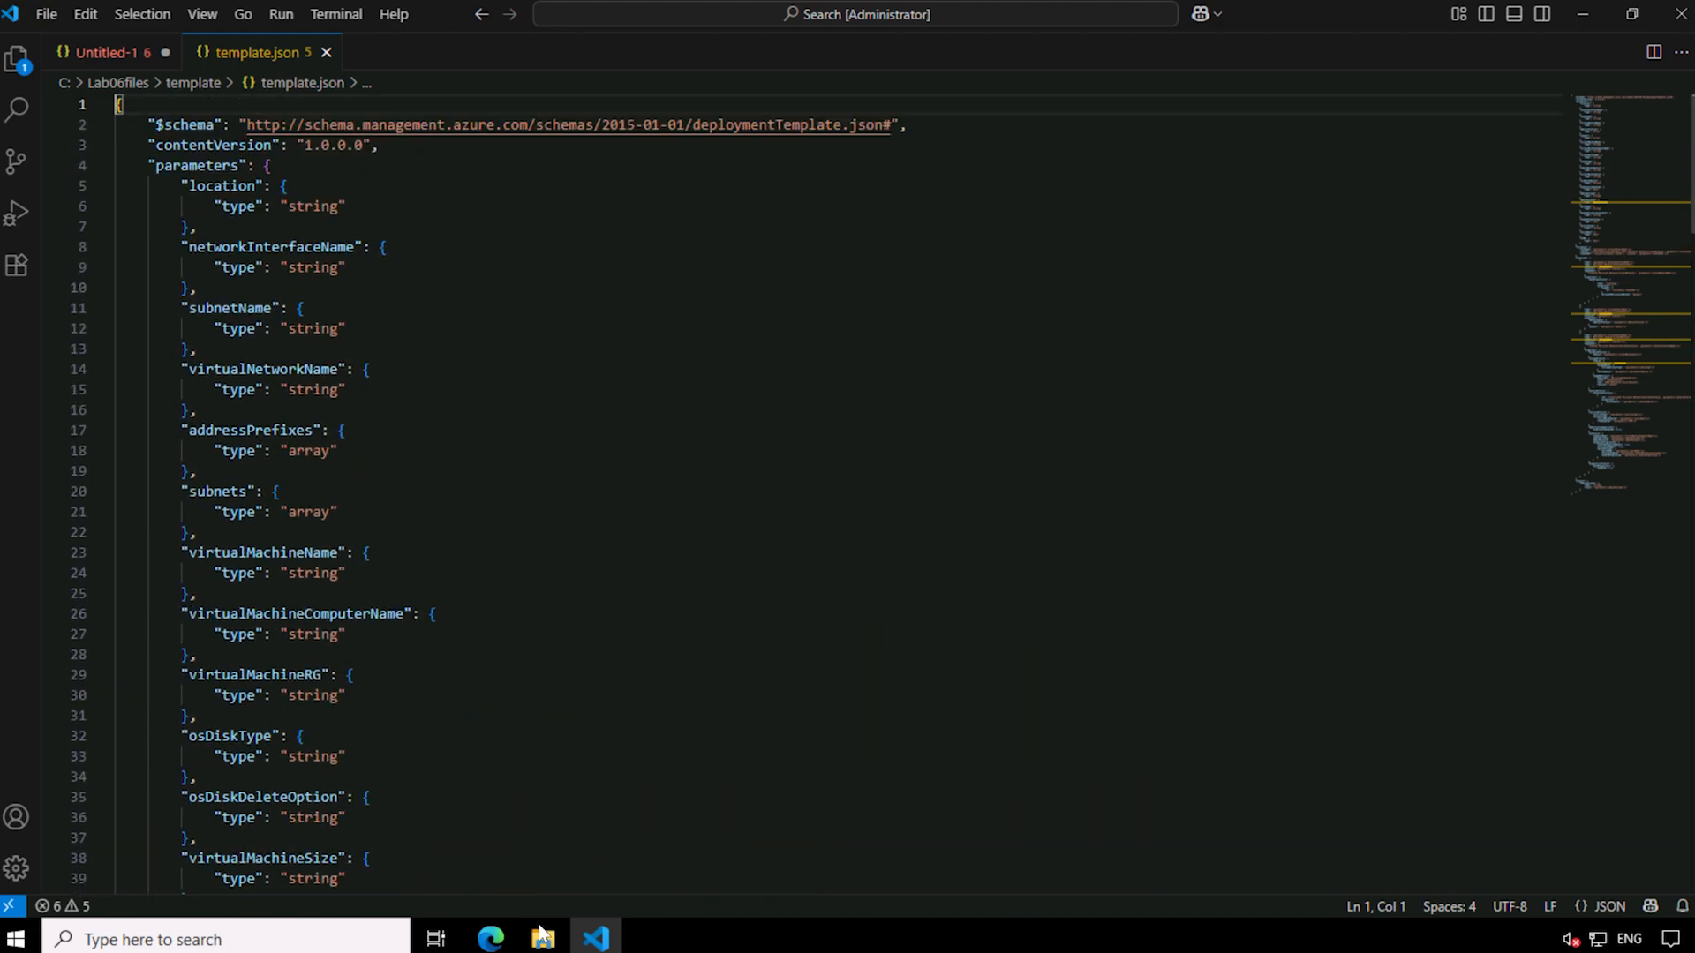
Open parameters.json from the extracted template folder in Visual Studio Code as well.
mouse_move(543, 937)
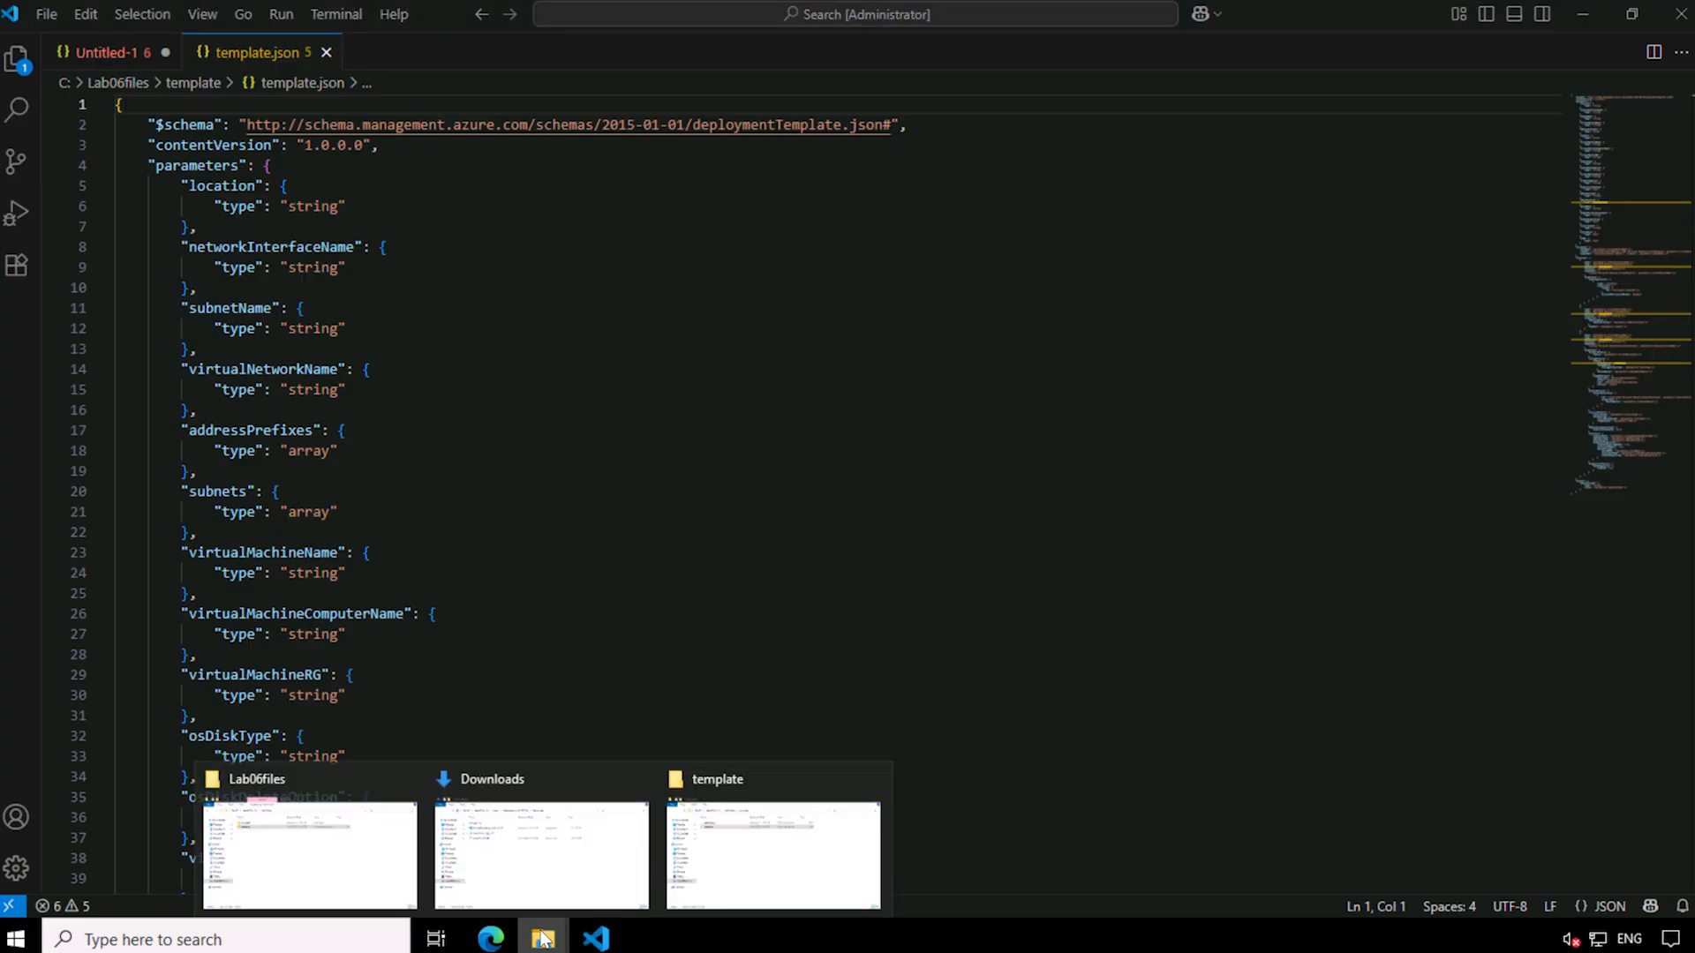
click(724, 883)
right_click(592, 379)
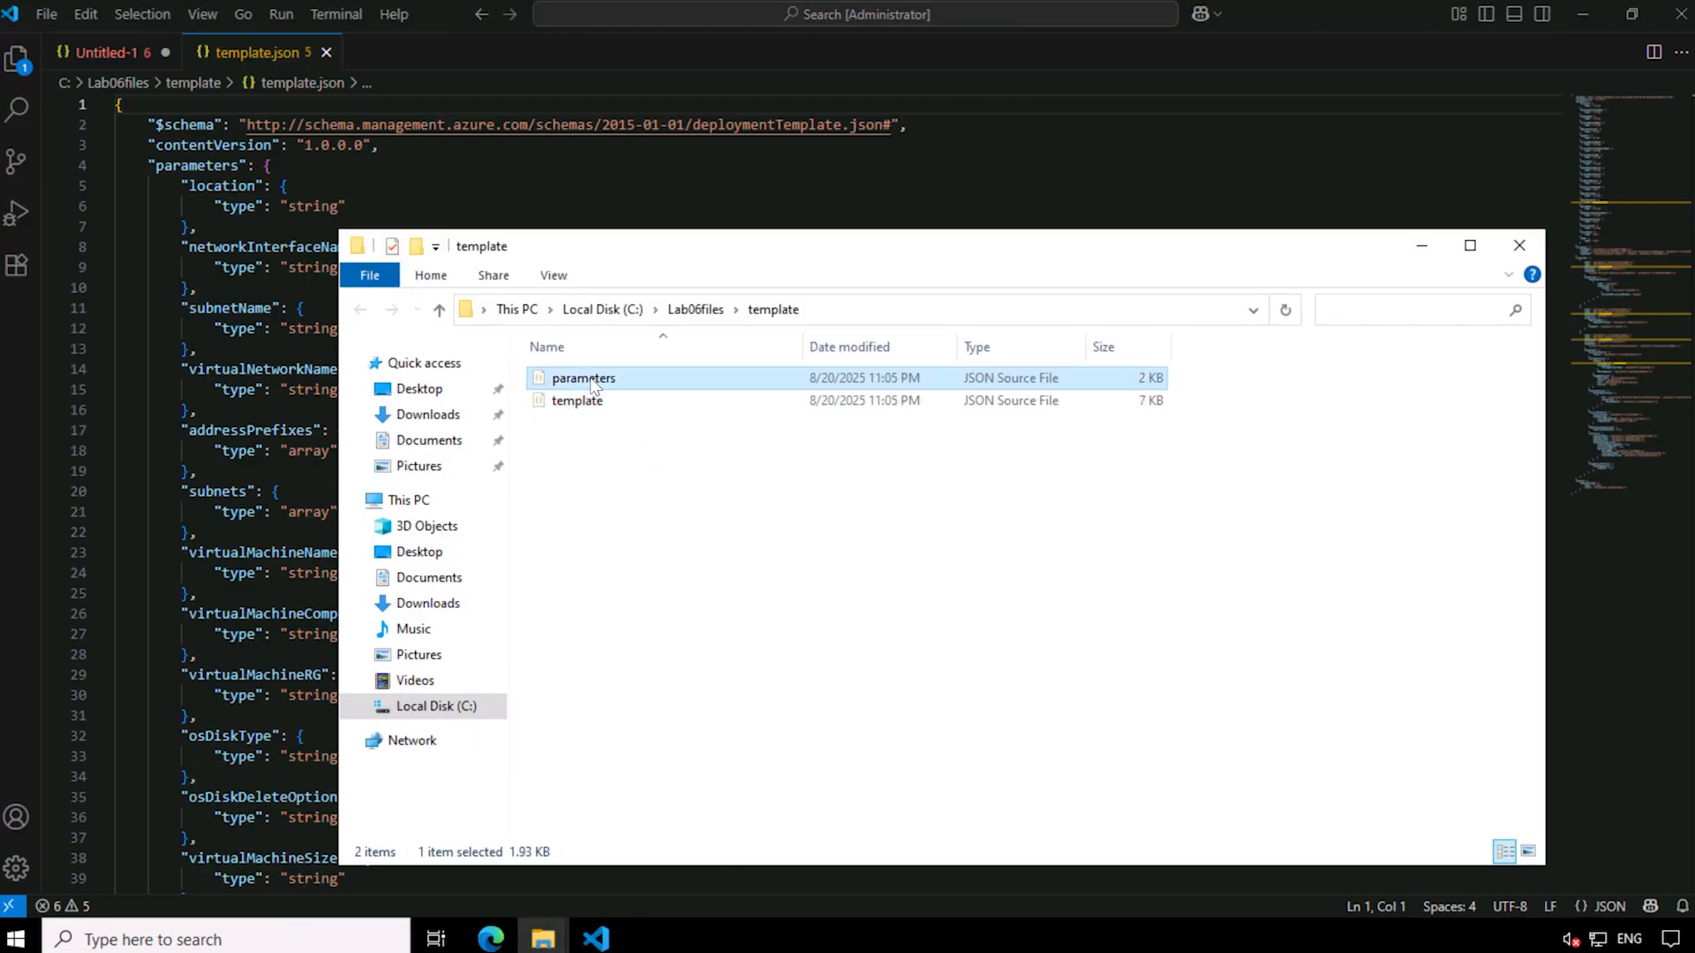
click(651, 419)
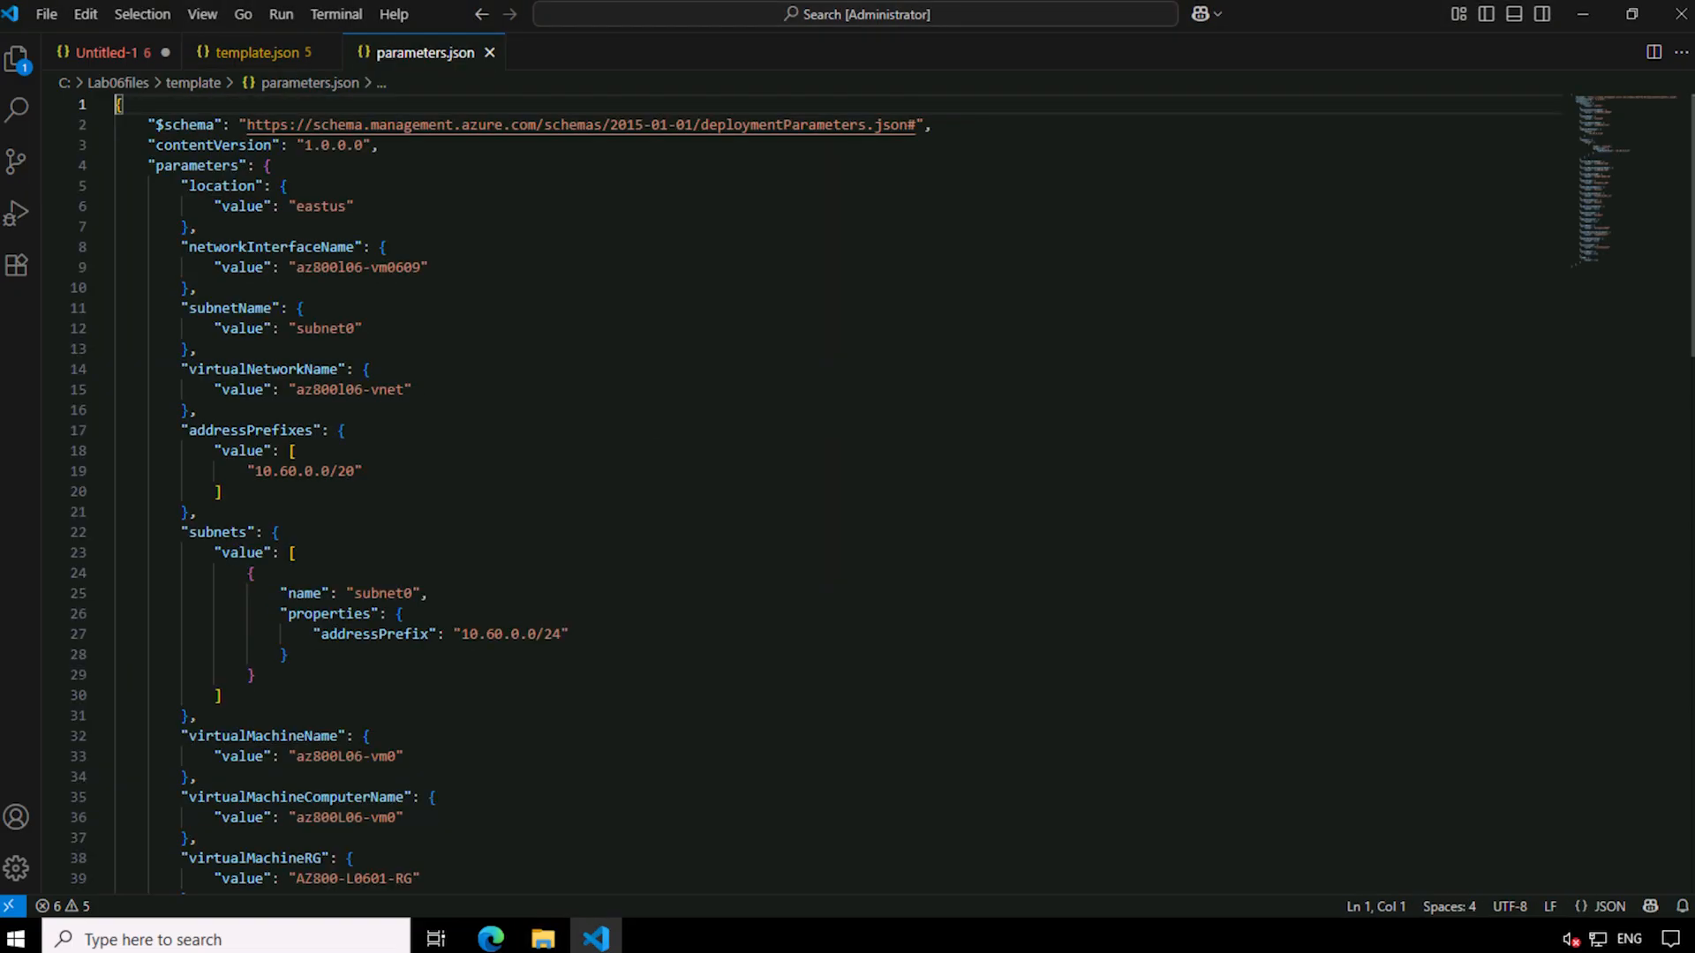
Copy the entire customScriptExtension resource block from the Untitled-1 file.
click(95, 63)
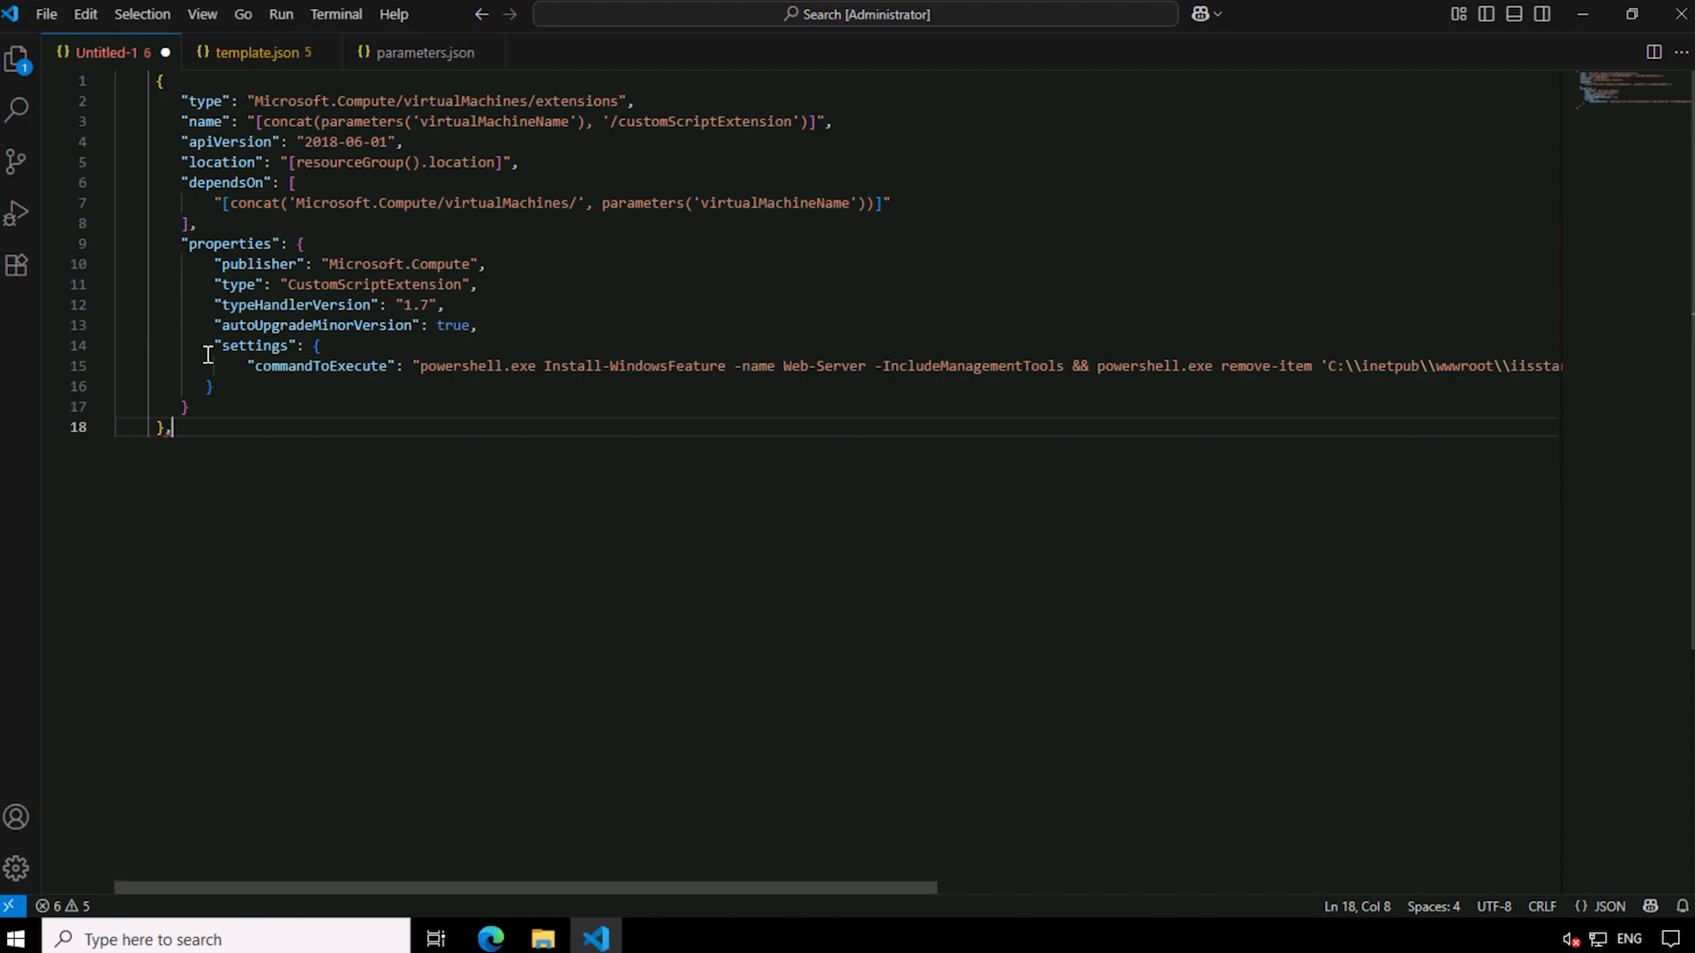
drag(196, 432, 139, 386)
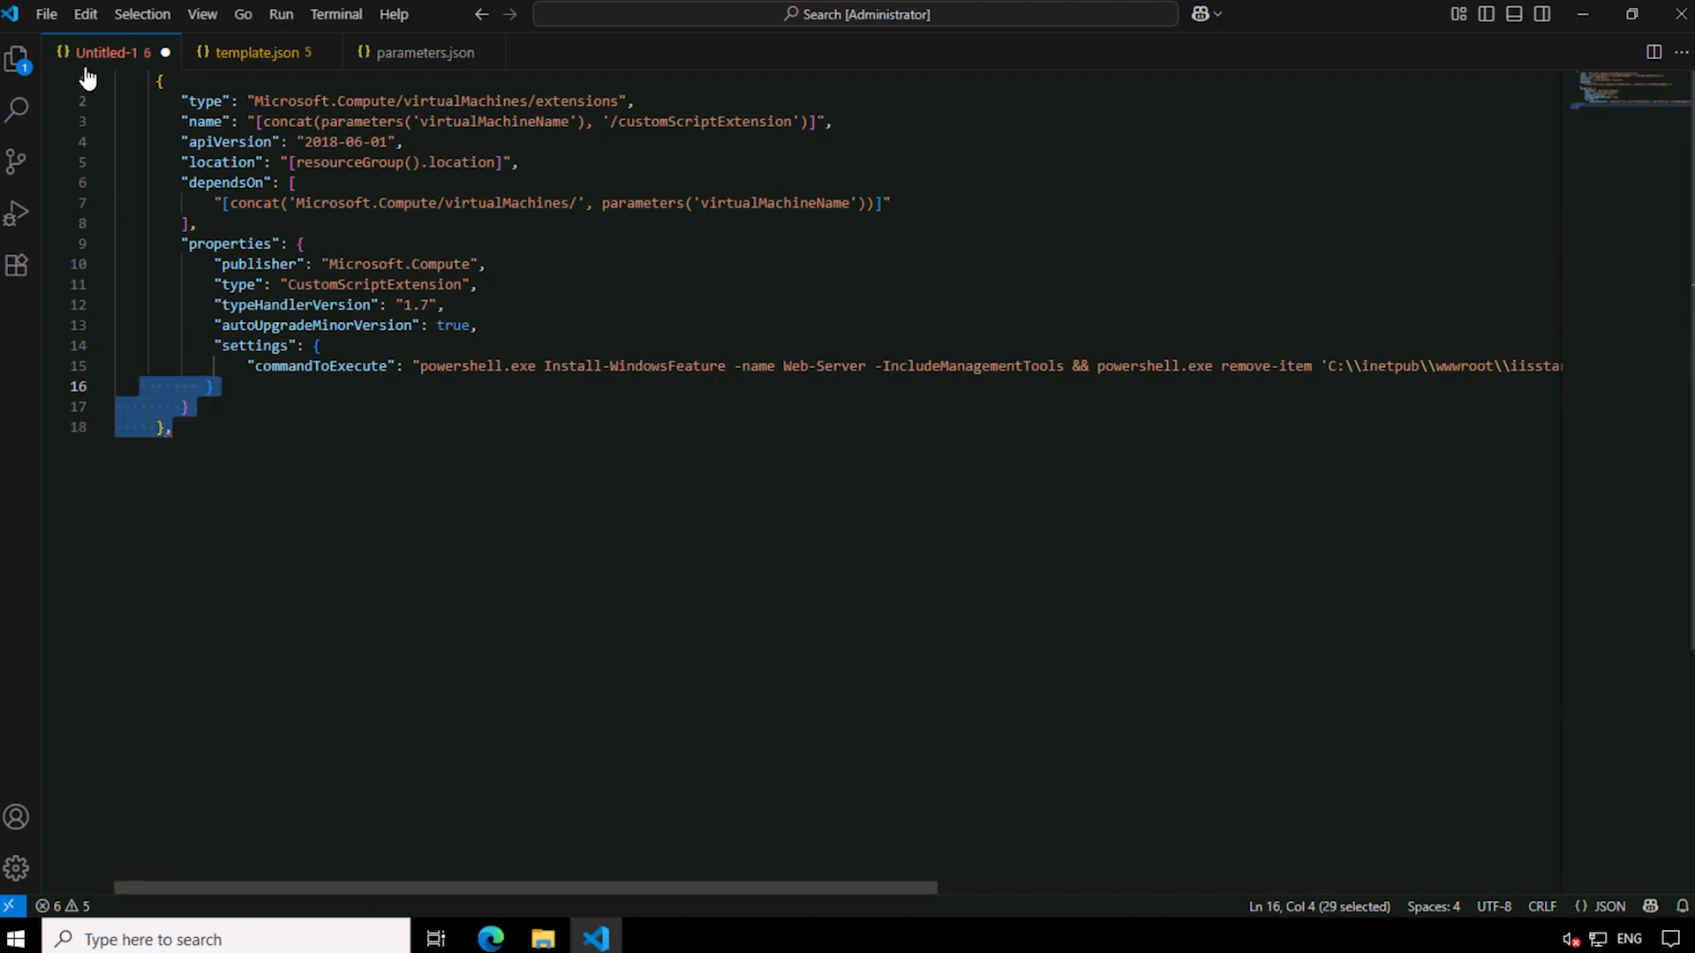
drag(212, 427, 115, 64)
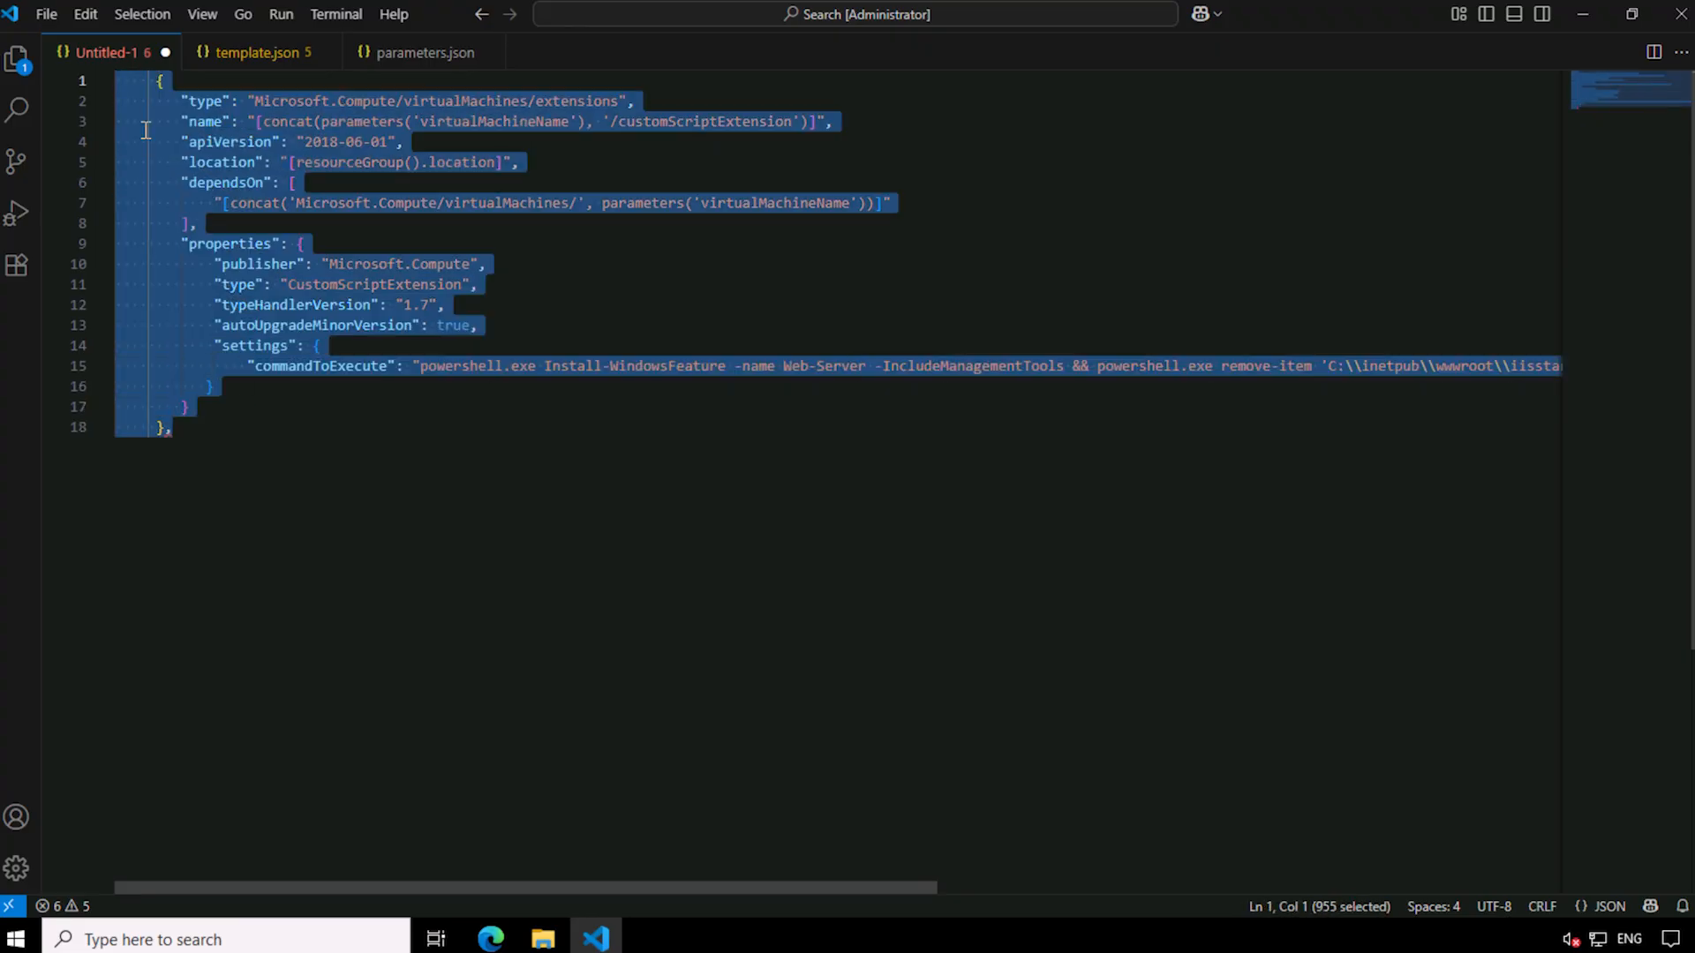
Insert the copied customScriptExtension block as the first entry of the resources array in template.json, and close the file with its changes saved.
click(252, 60)
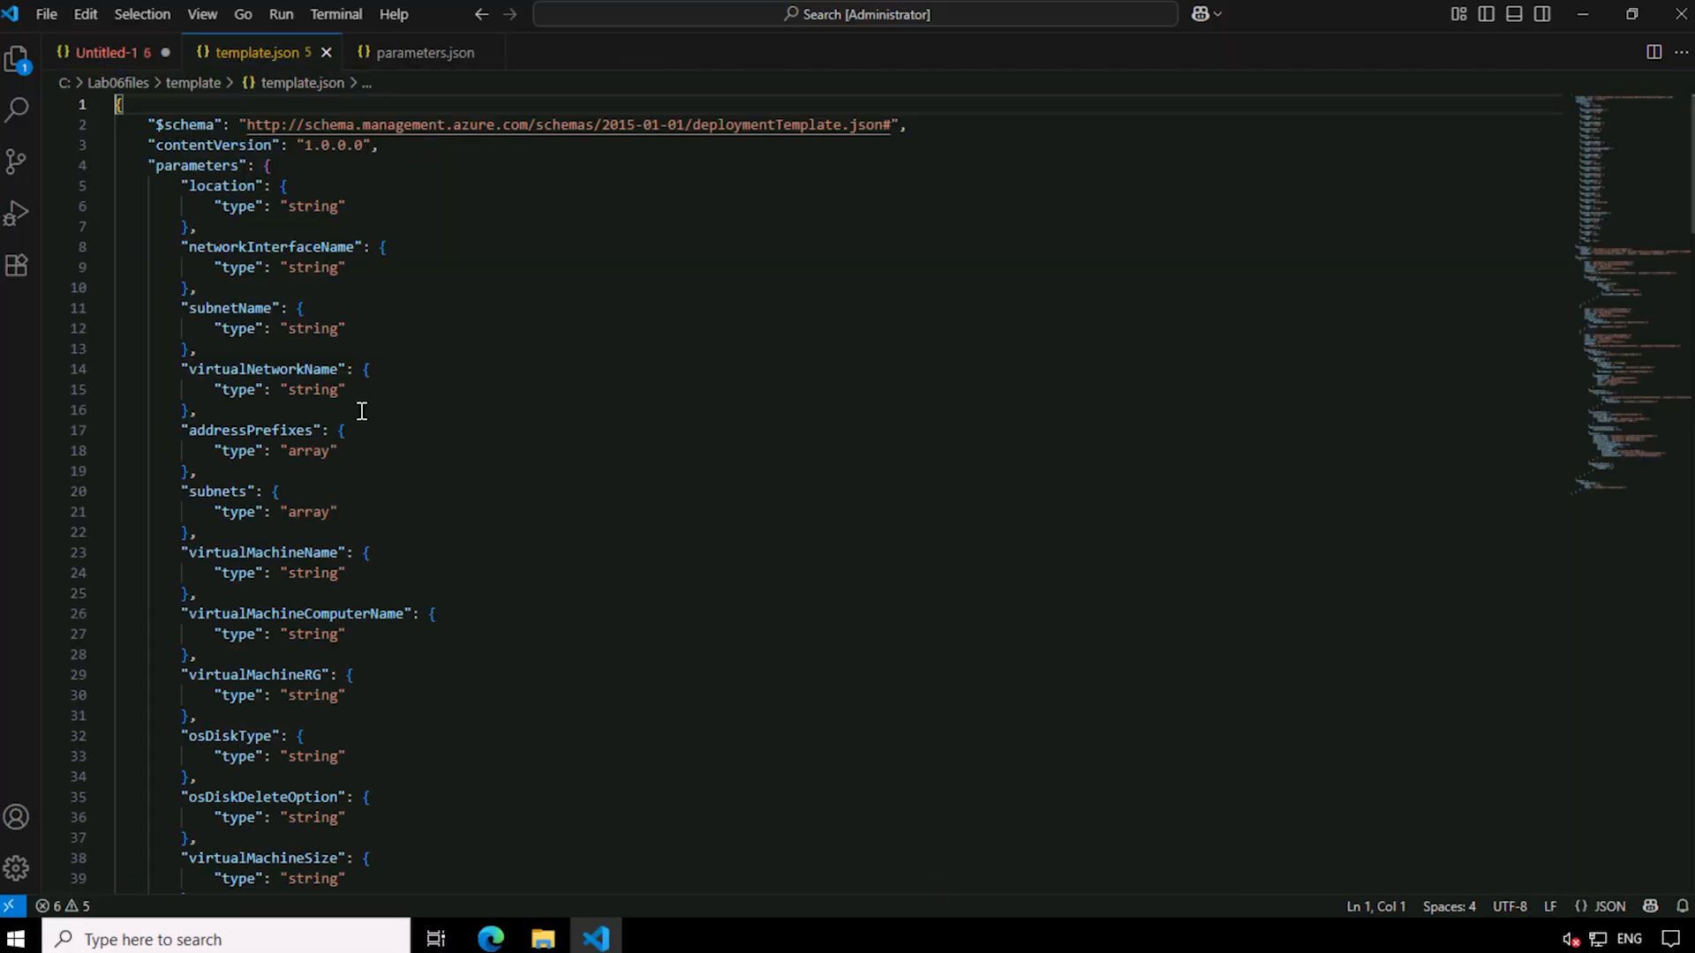
scroll(362, 410, down, 5)
scroll(362, 411, down, 8)
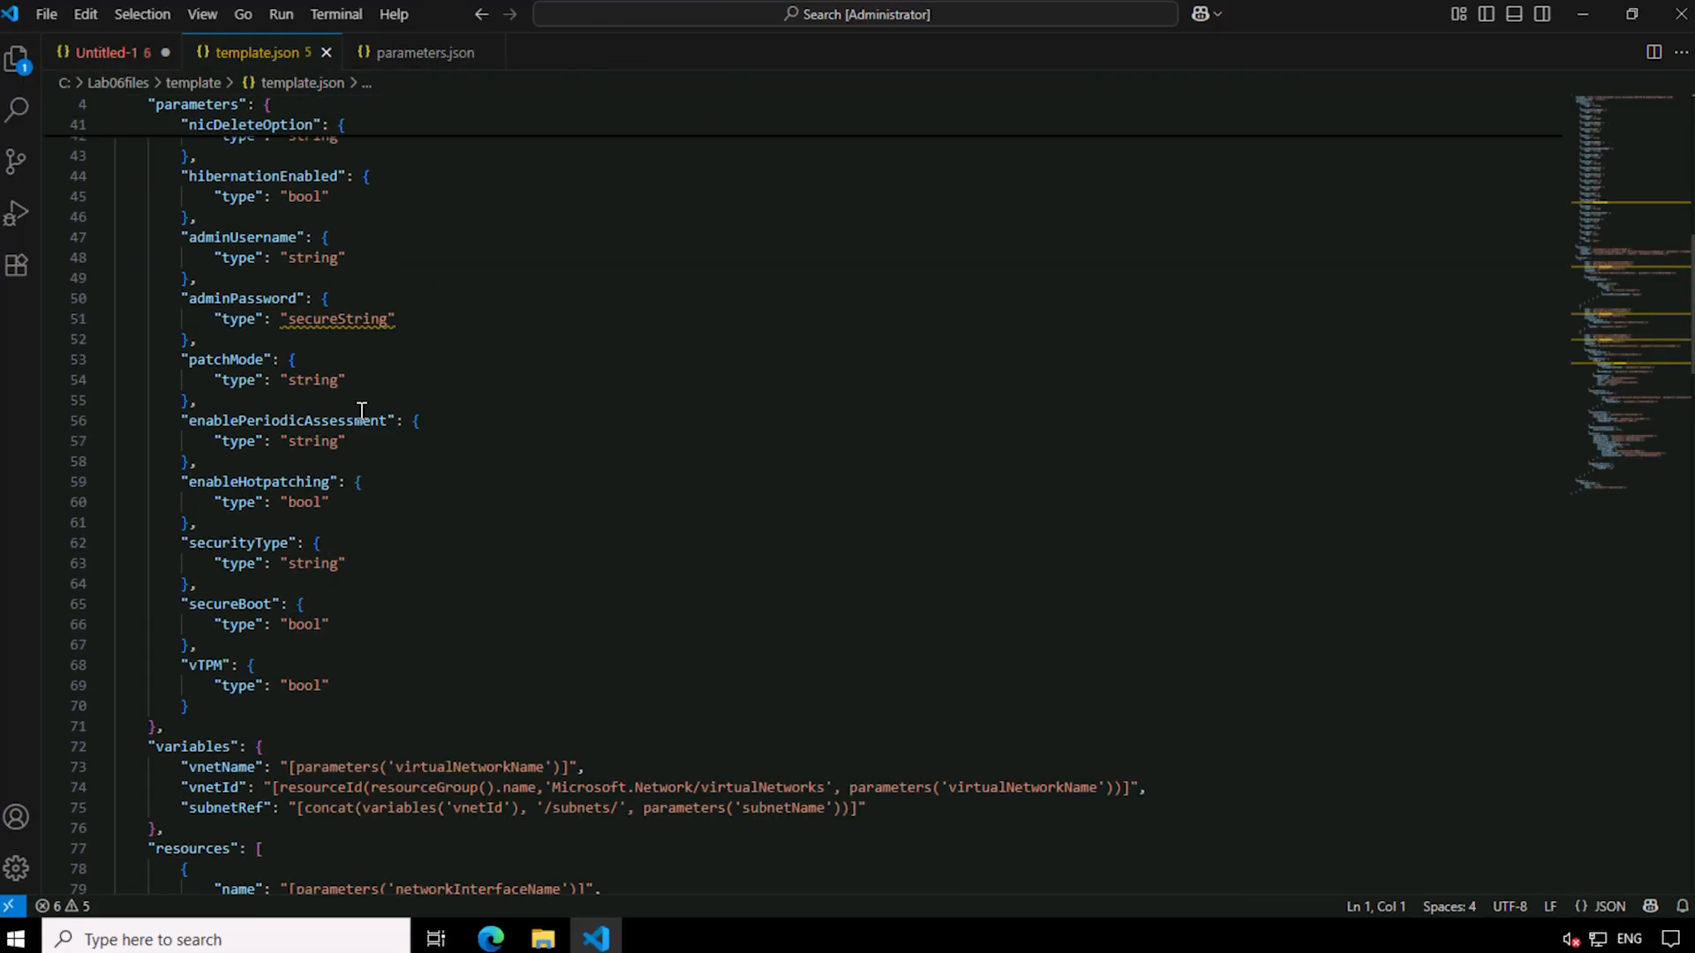
scroll(362, 411, down, 6)
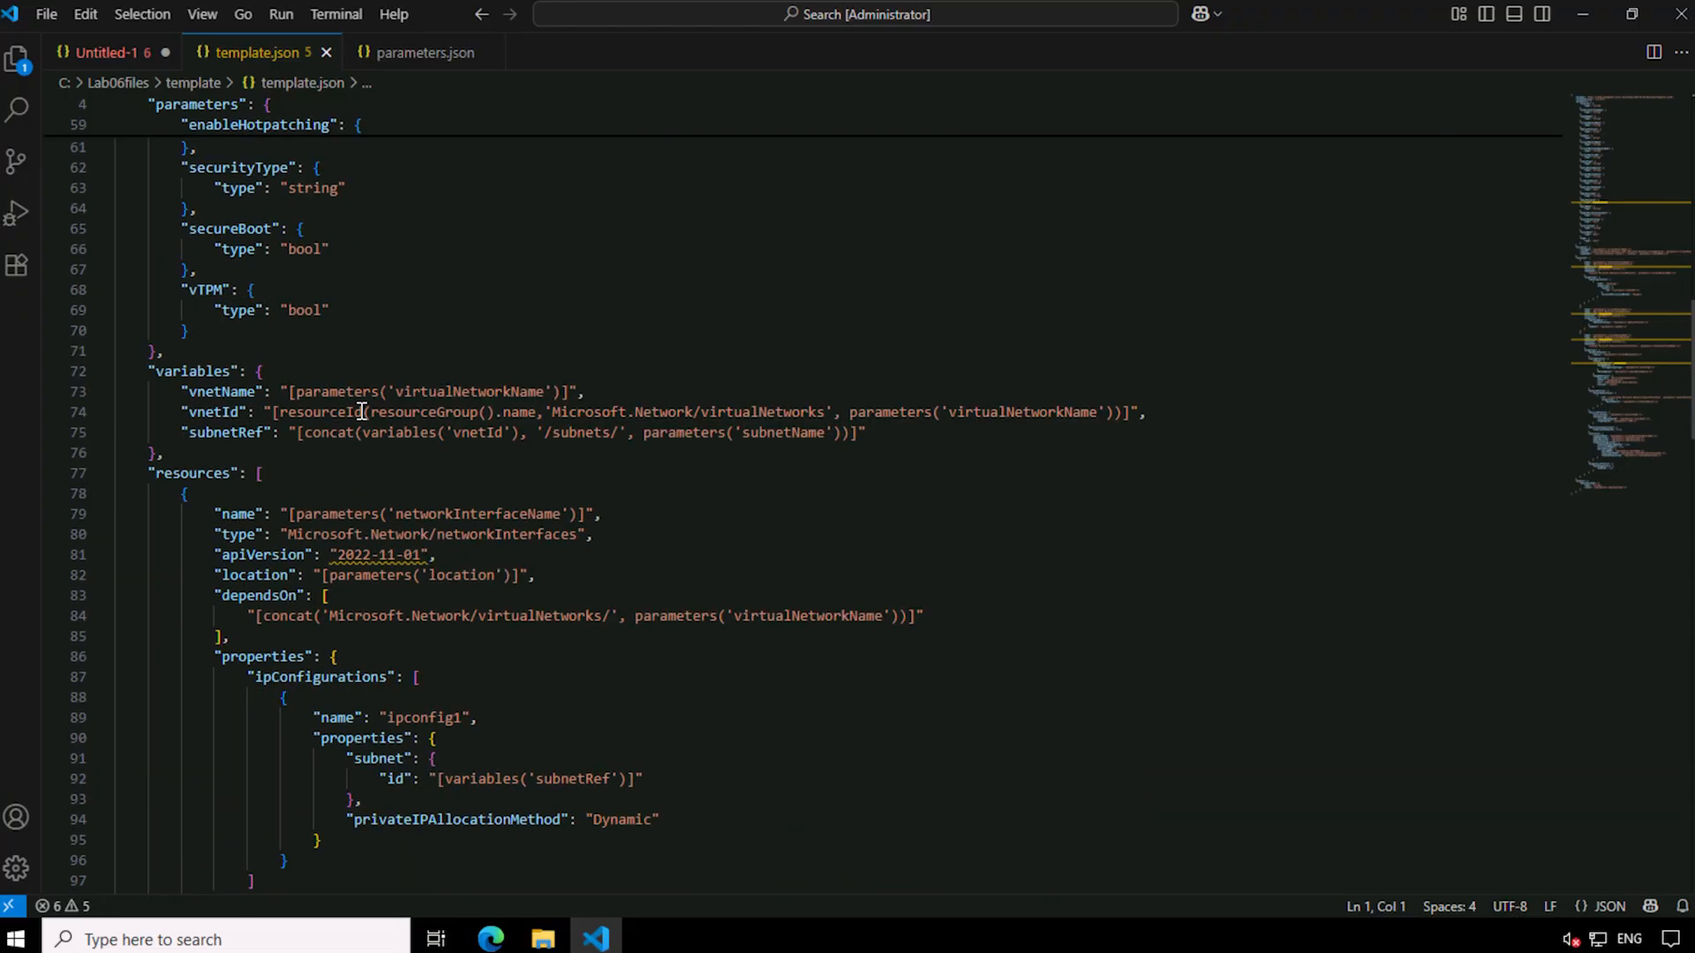
click(305, 477)
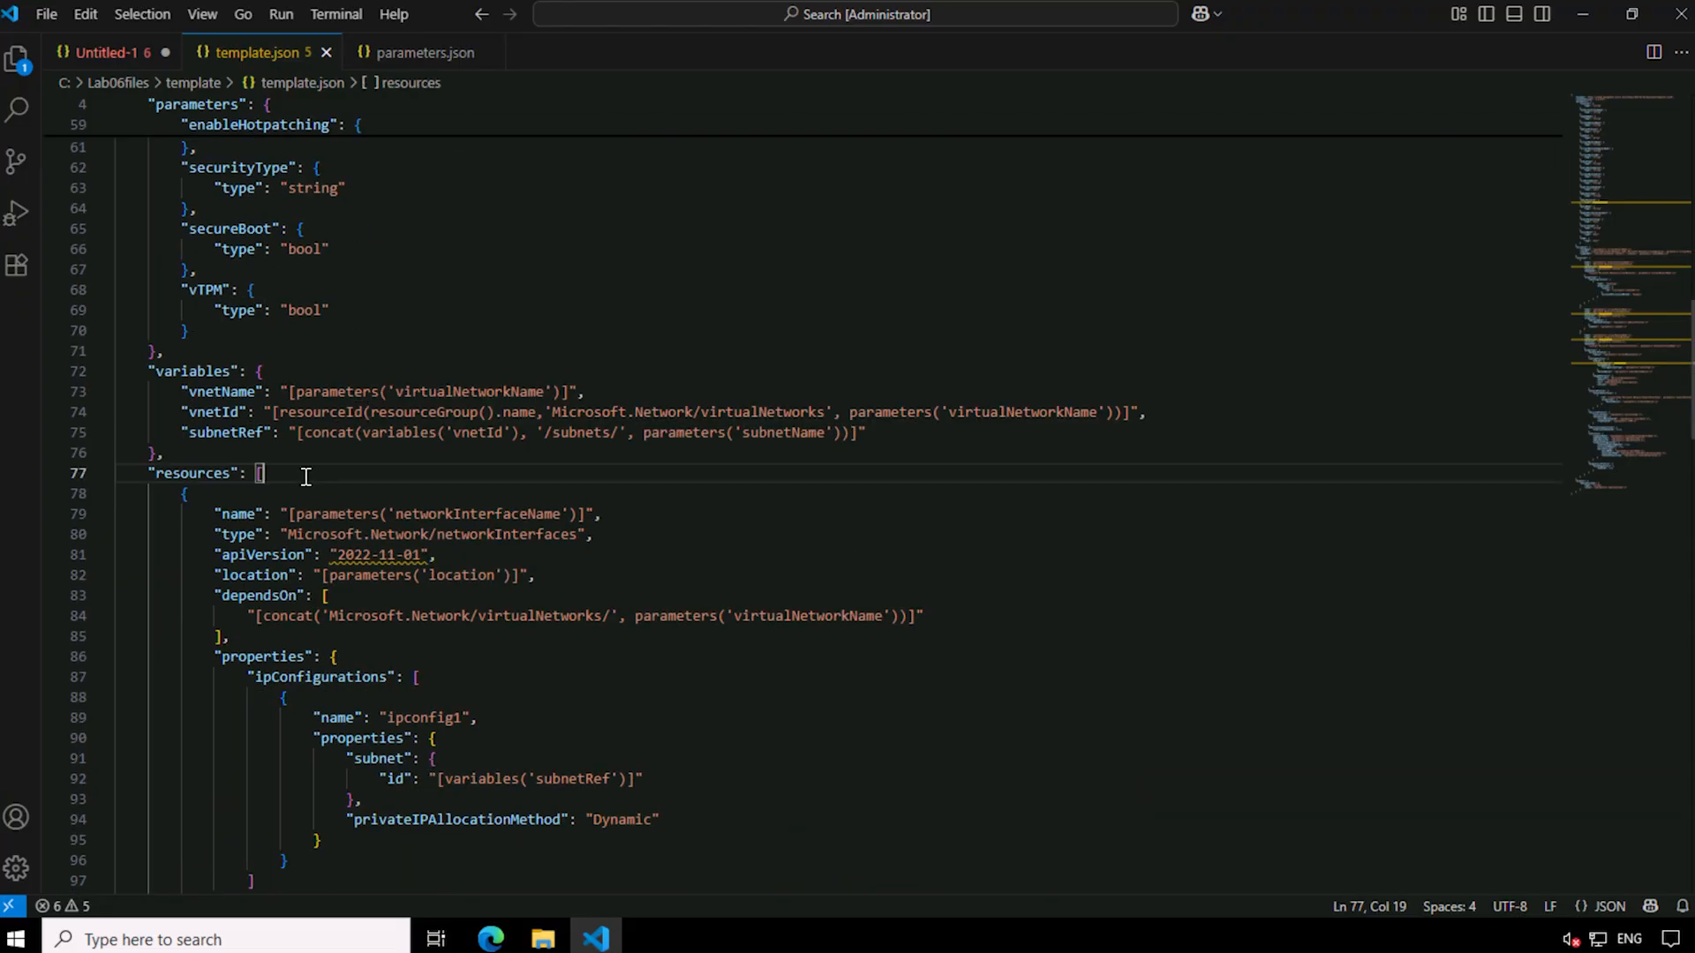
drag(262, 474, 146, 465)
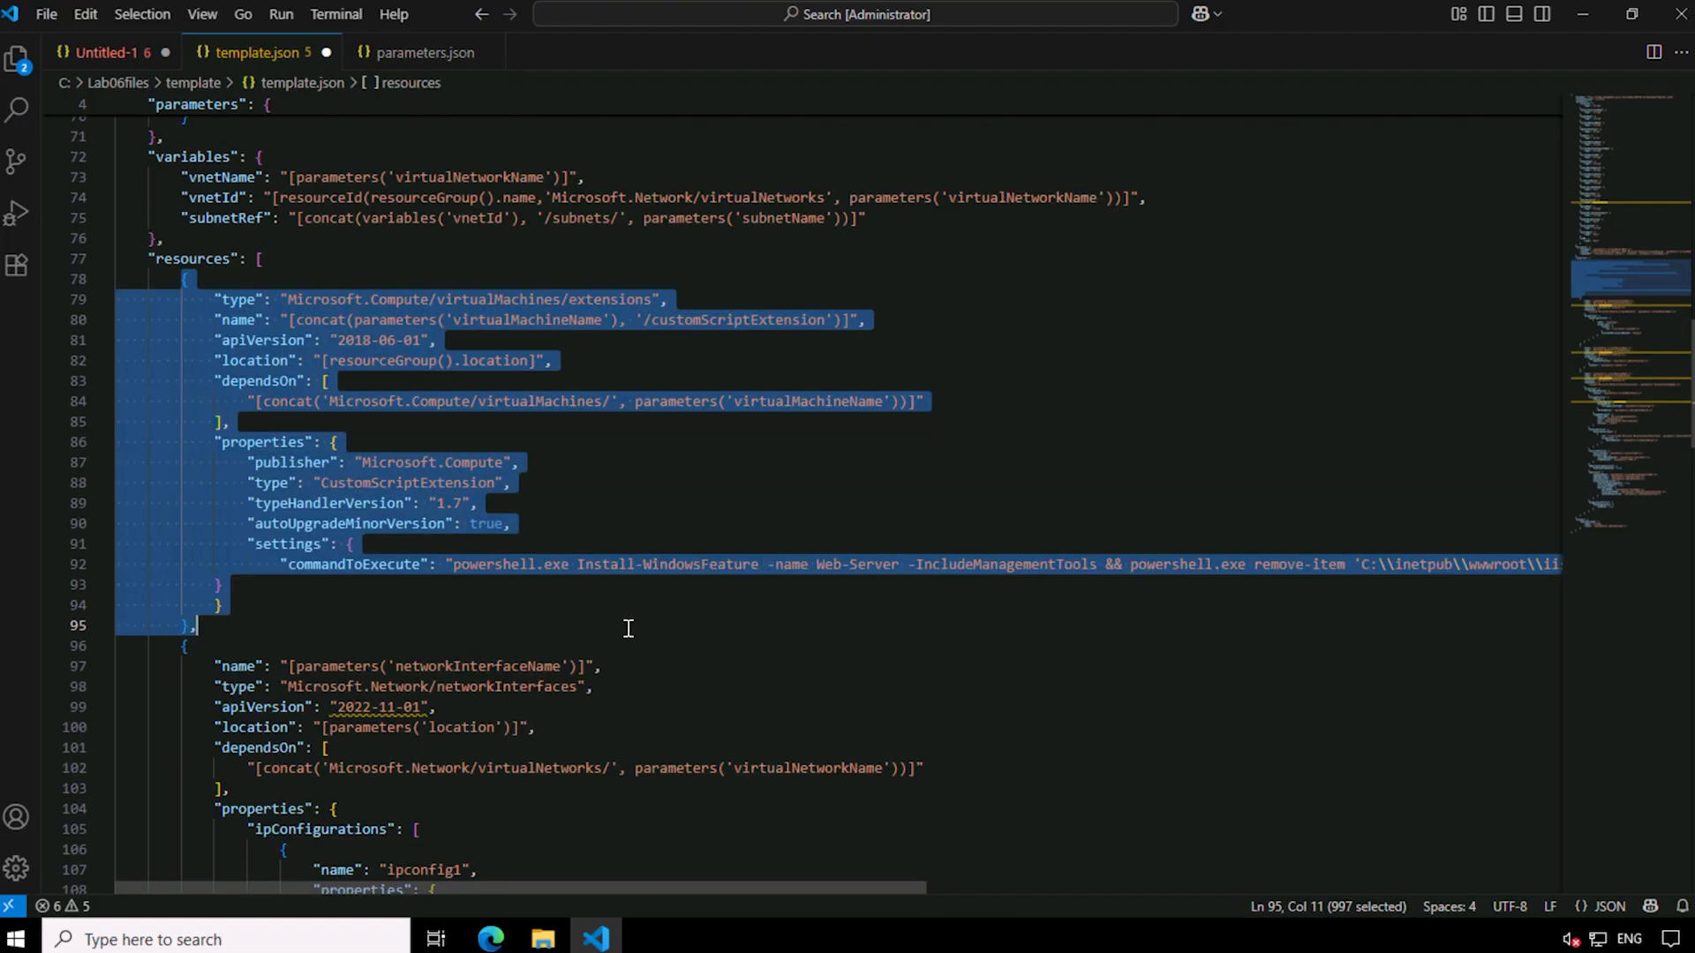
click(633, 651)
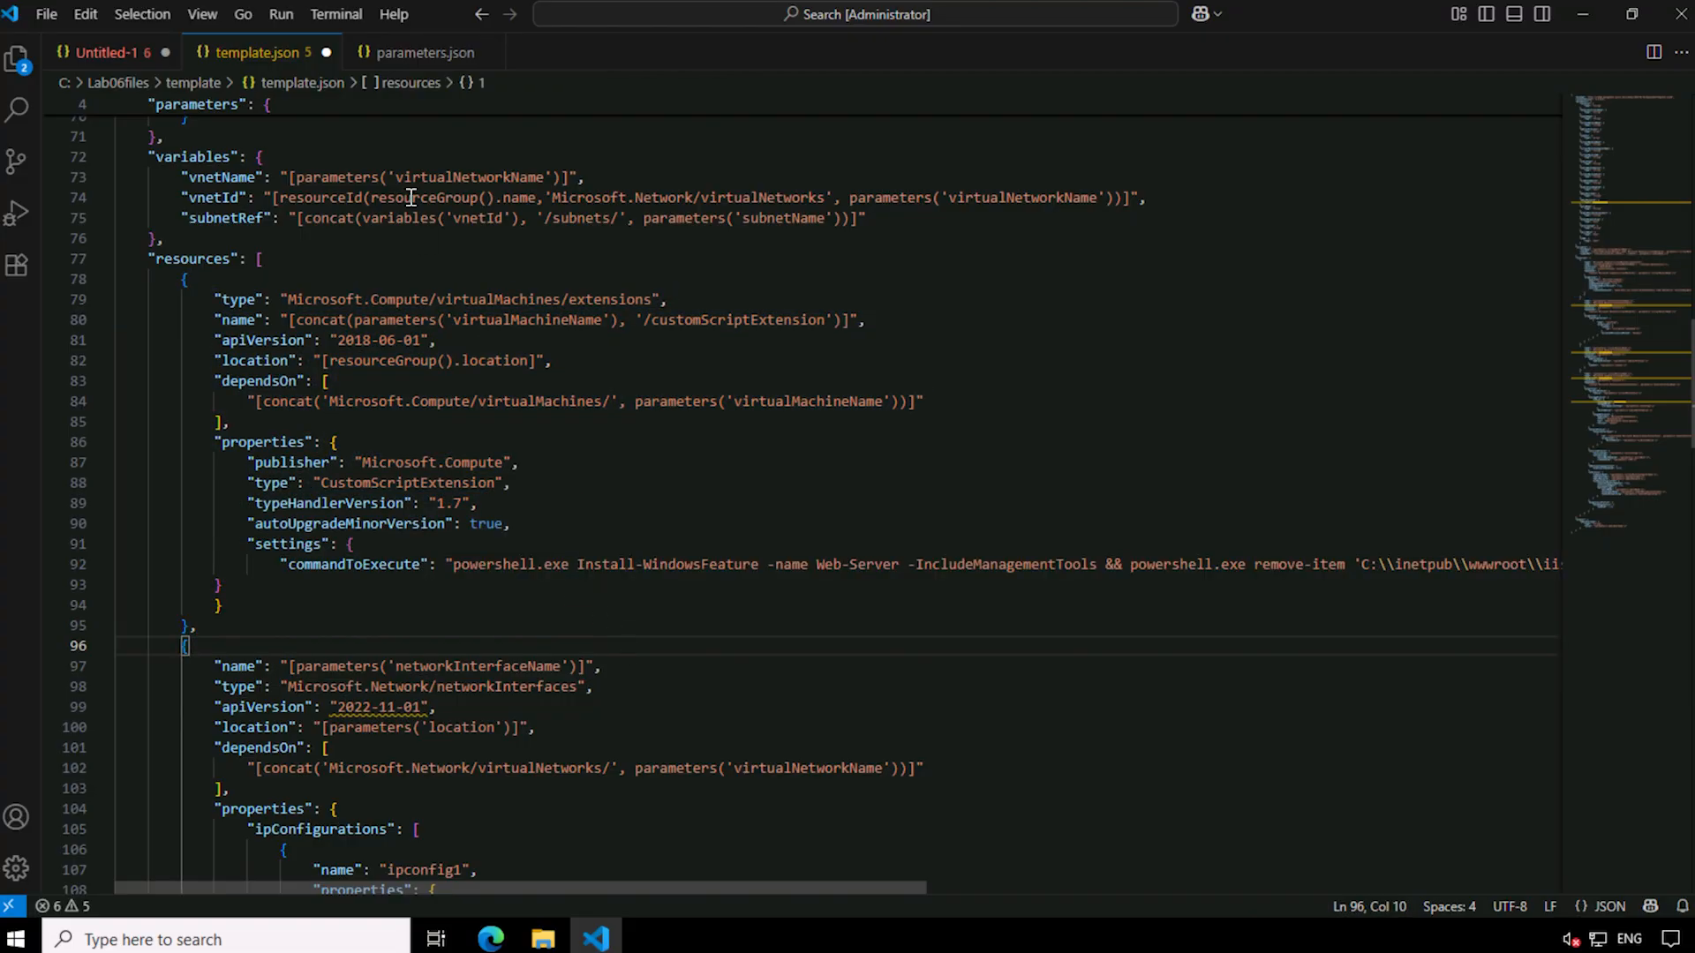
click(325, 53)
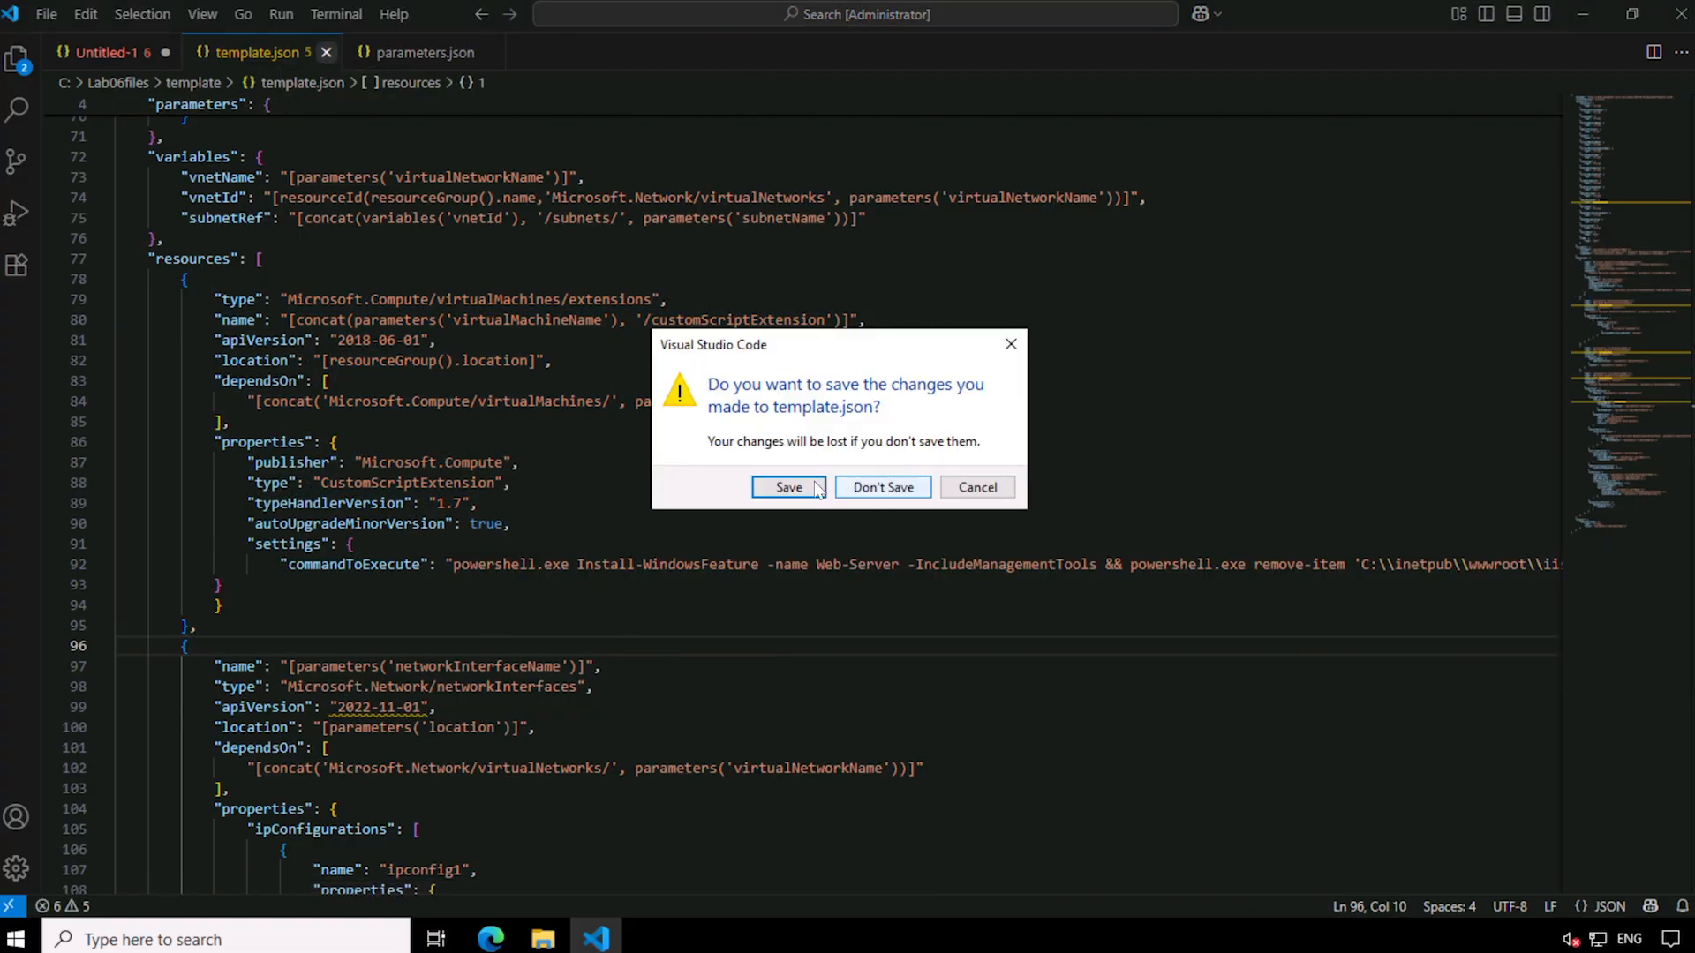
click(788, 488)
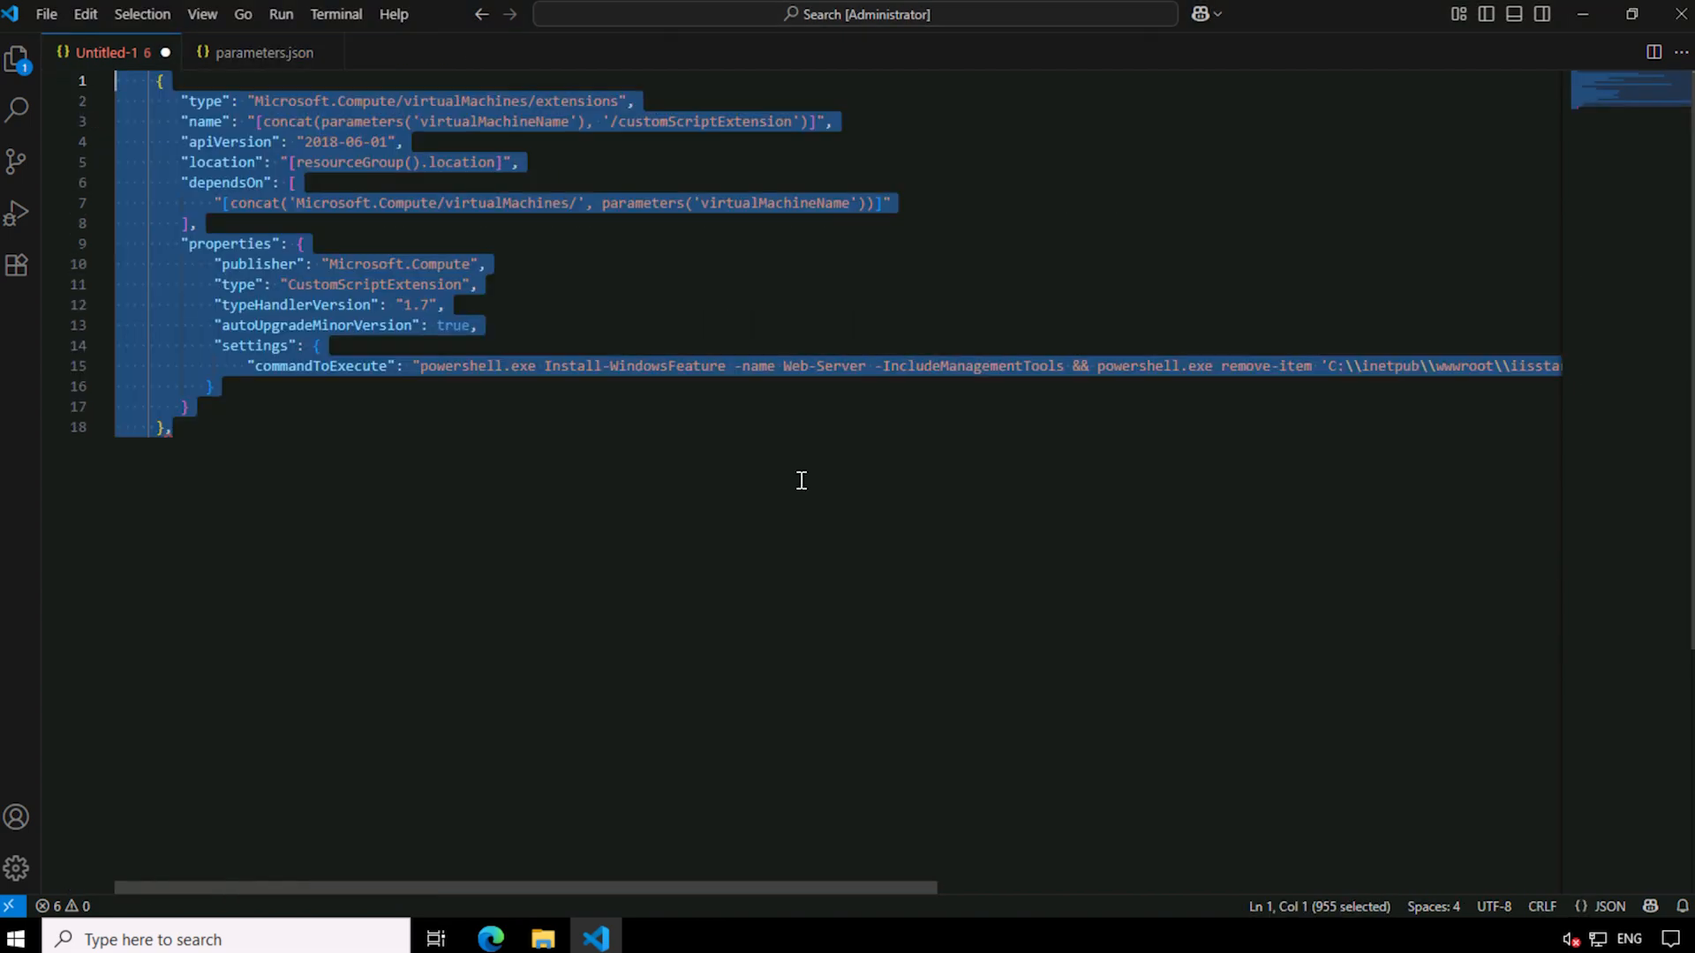
Switch to the Azure portal in Edge, clear template.zip from the downloads, and leave the virtual machine creation without deploying.
click(504, 943)
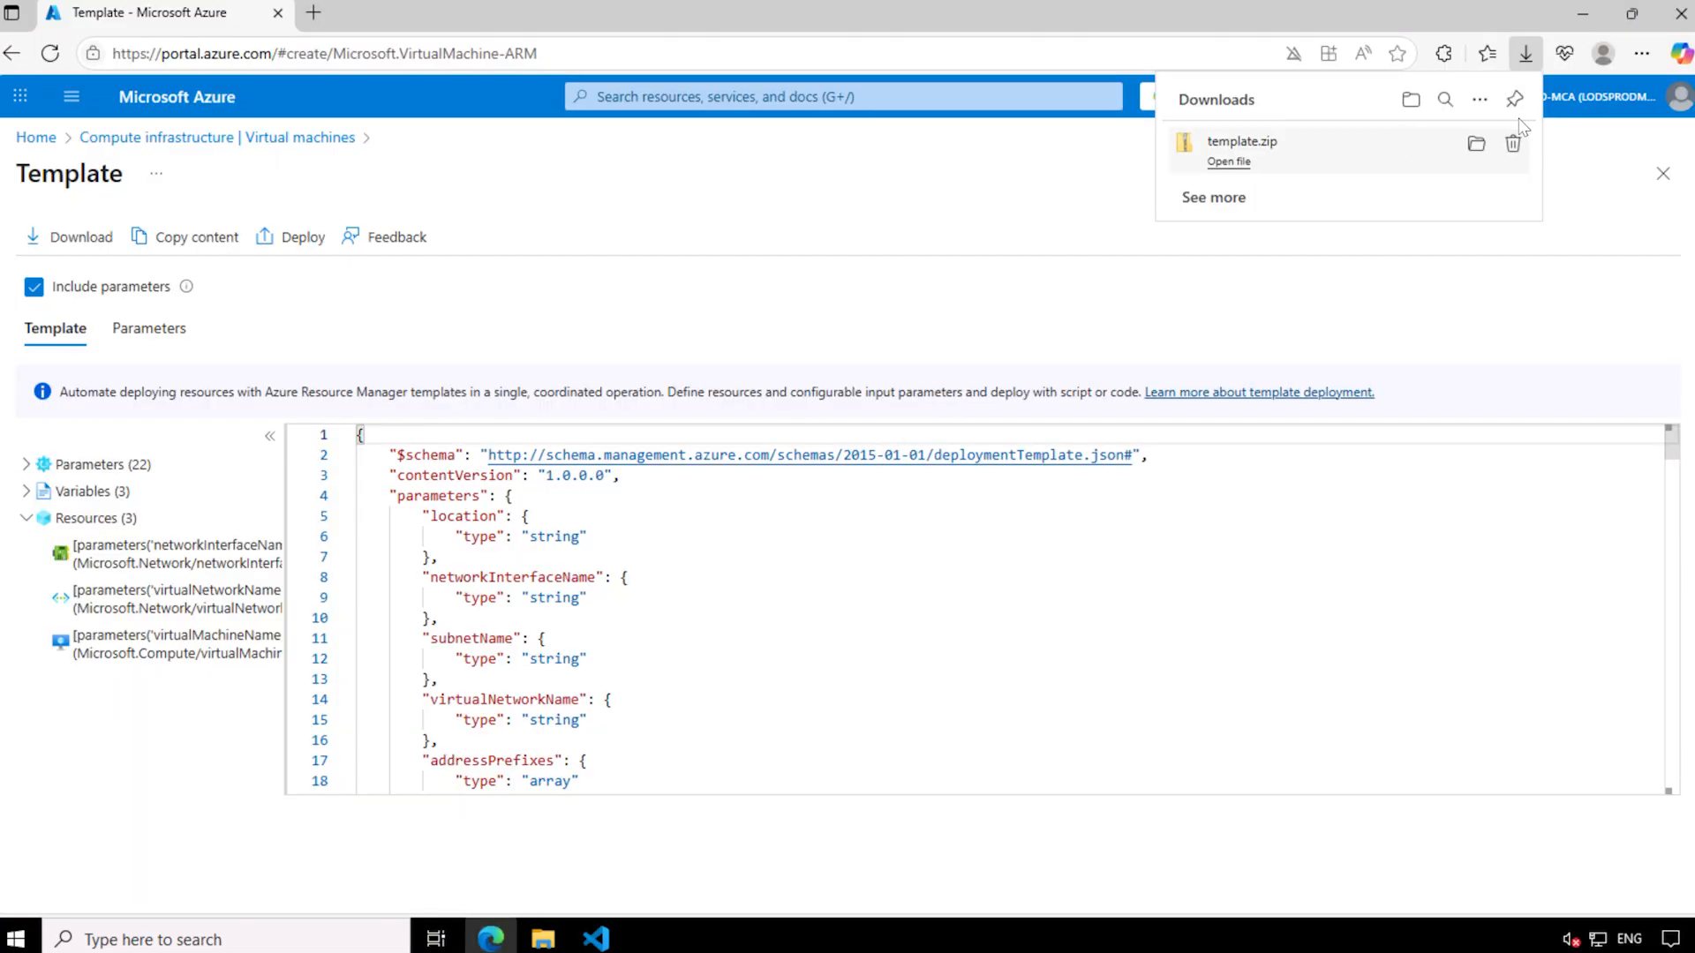
click(1516, 146)
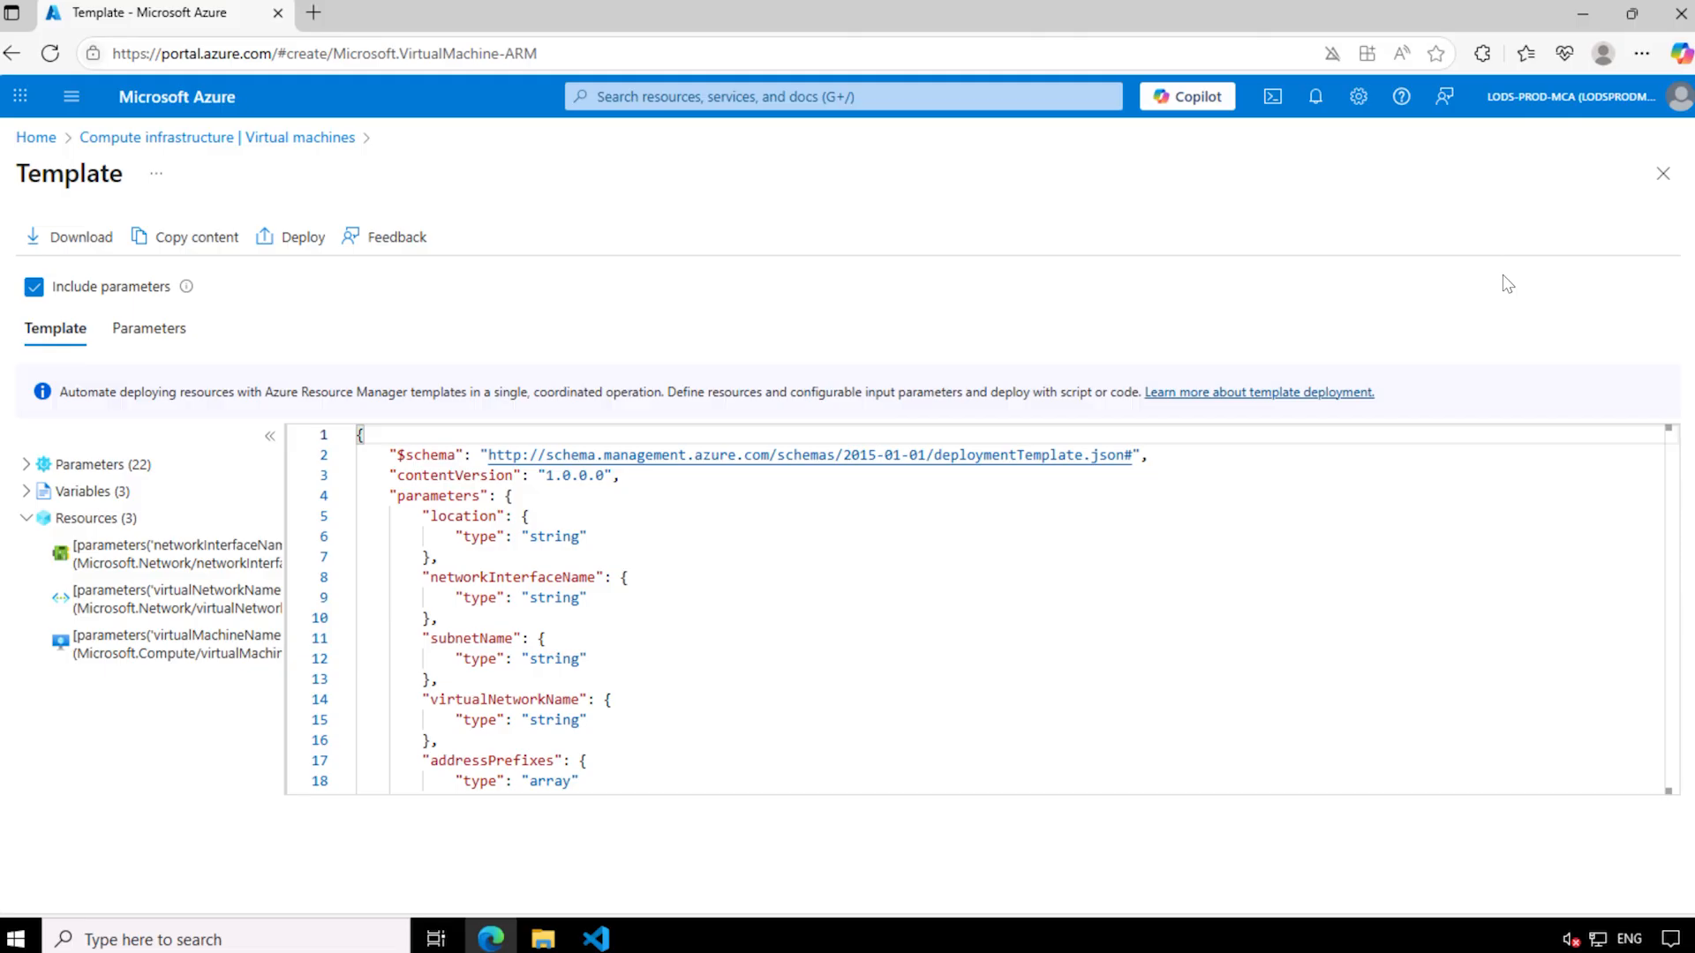
click(1658, 179)
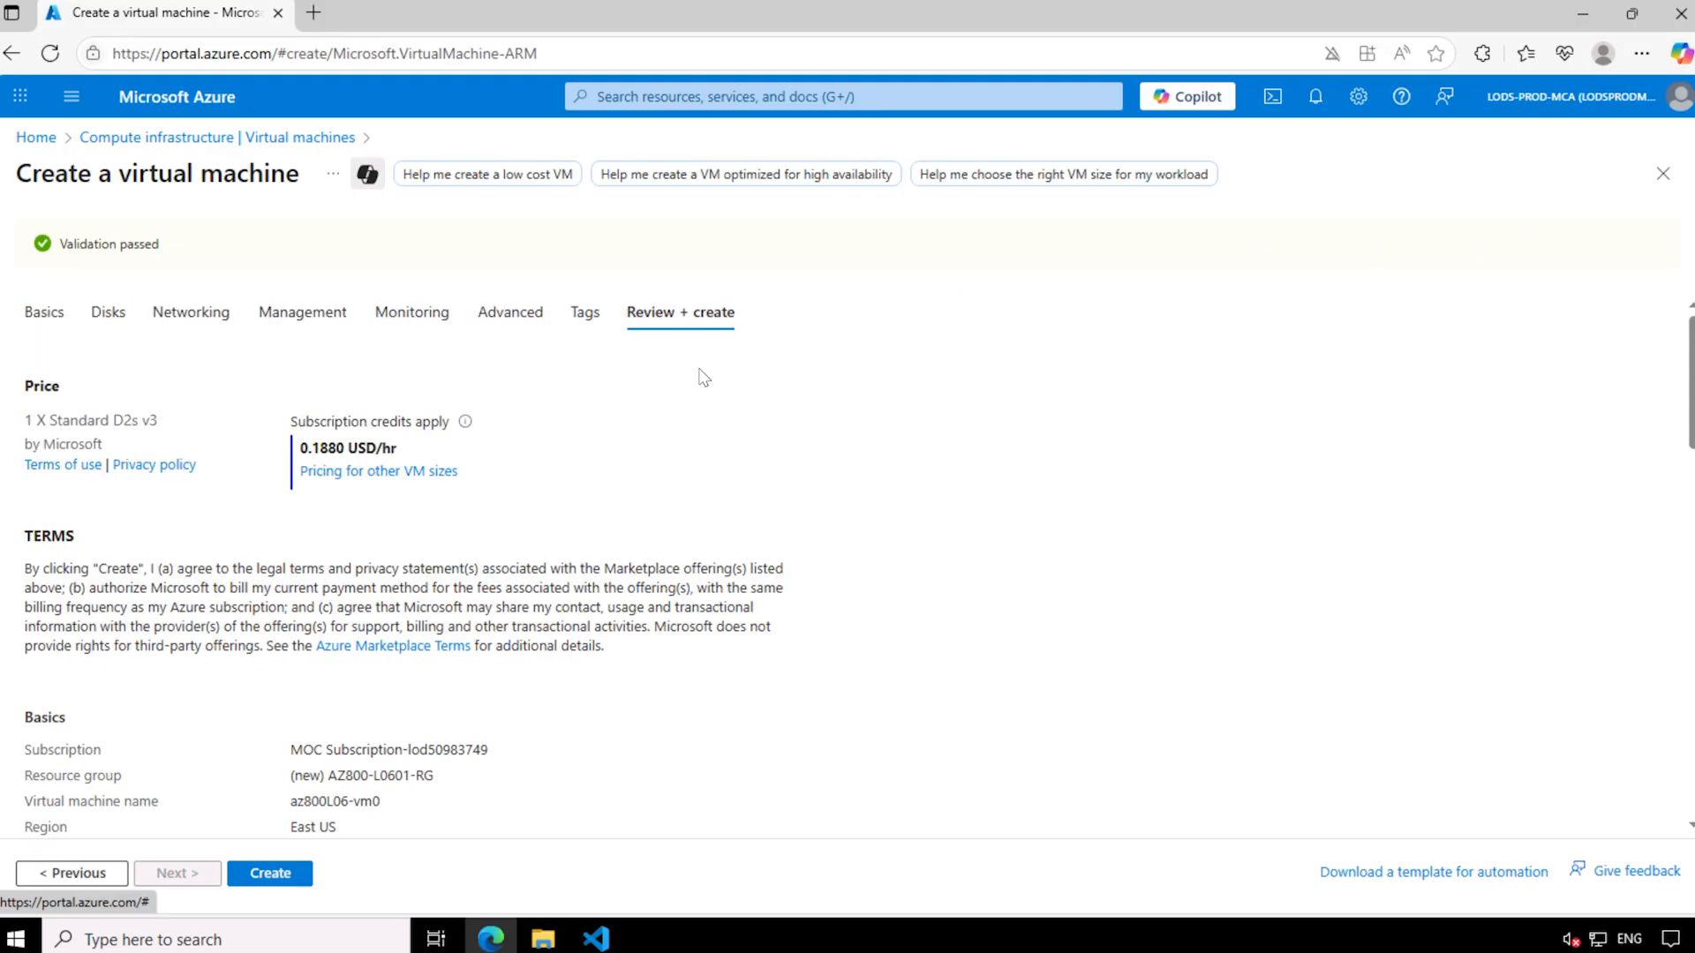
click(147, 141)
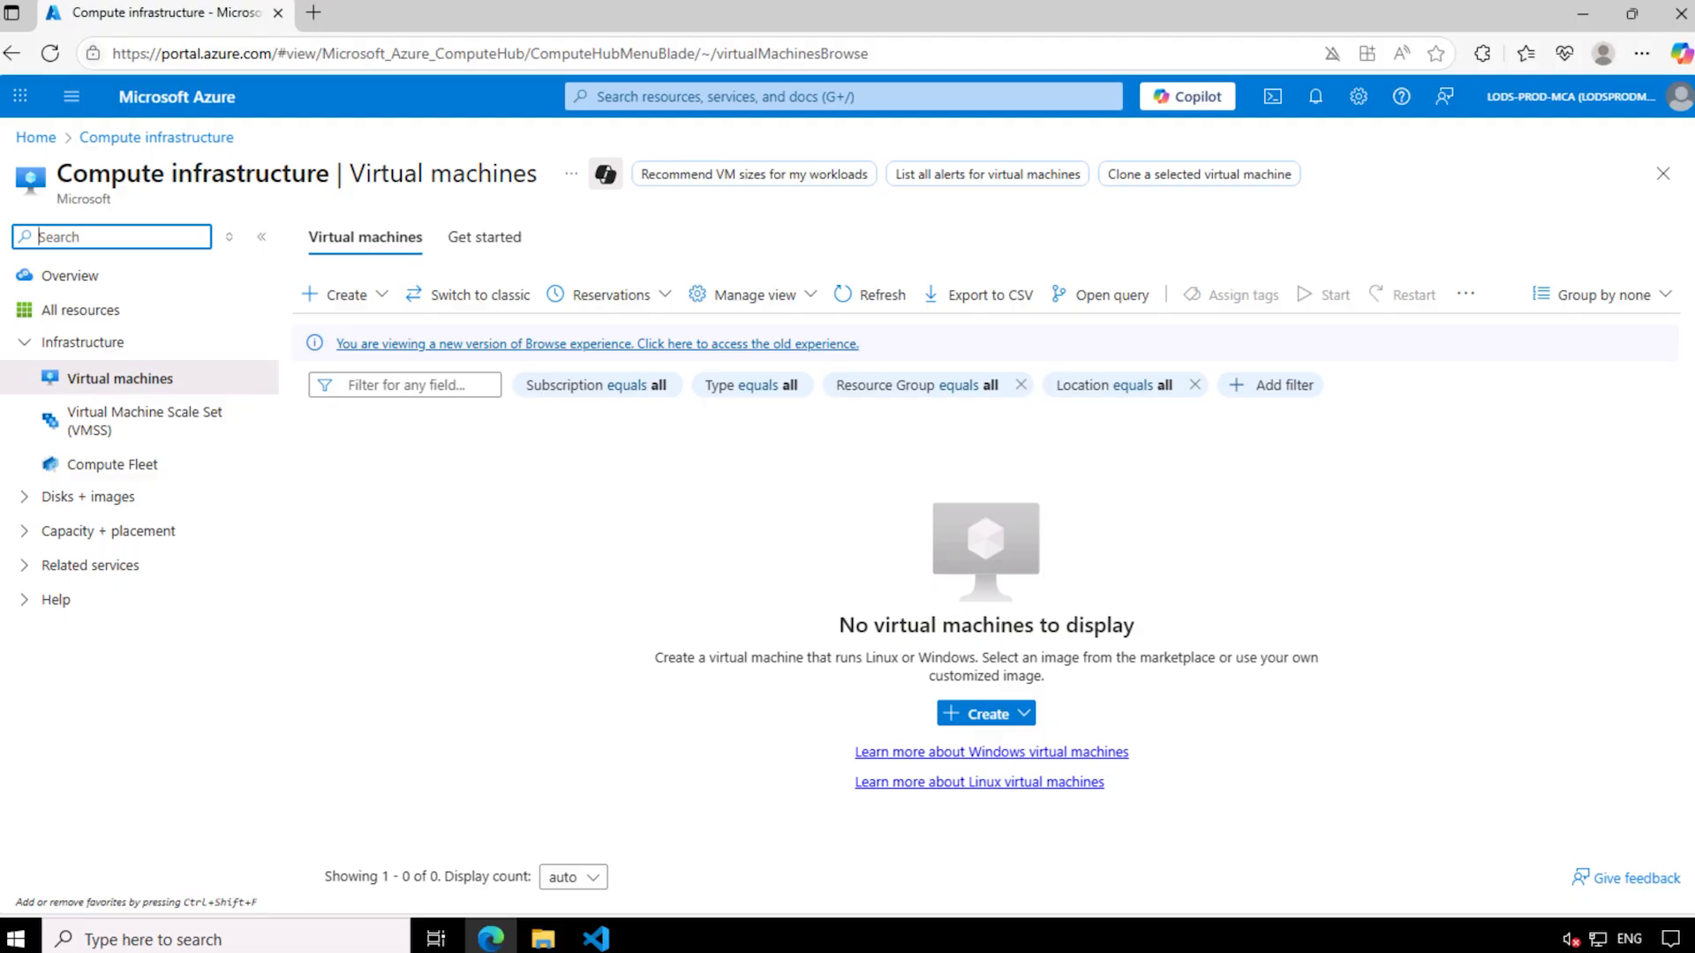
Search the portal for "template", open Deploy a custom template, and choose to build your own template in the editor.
click(640, 101)
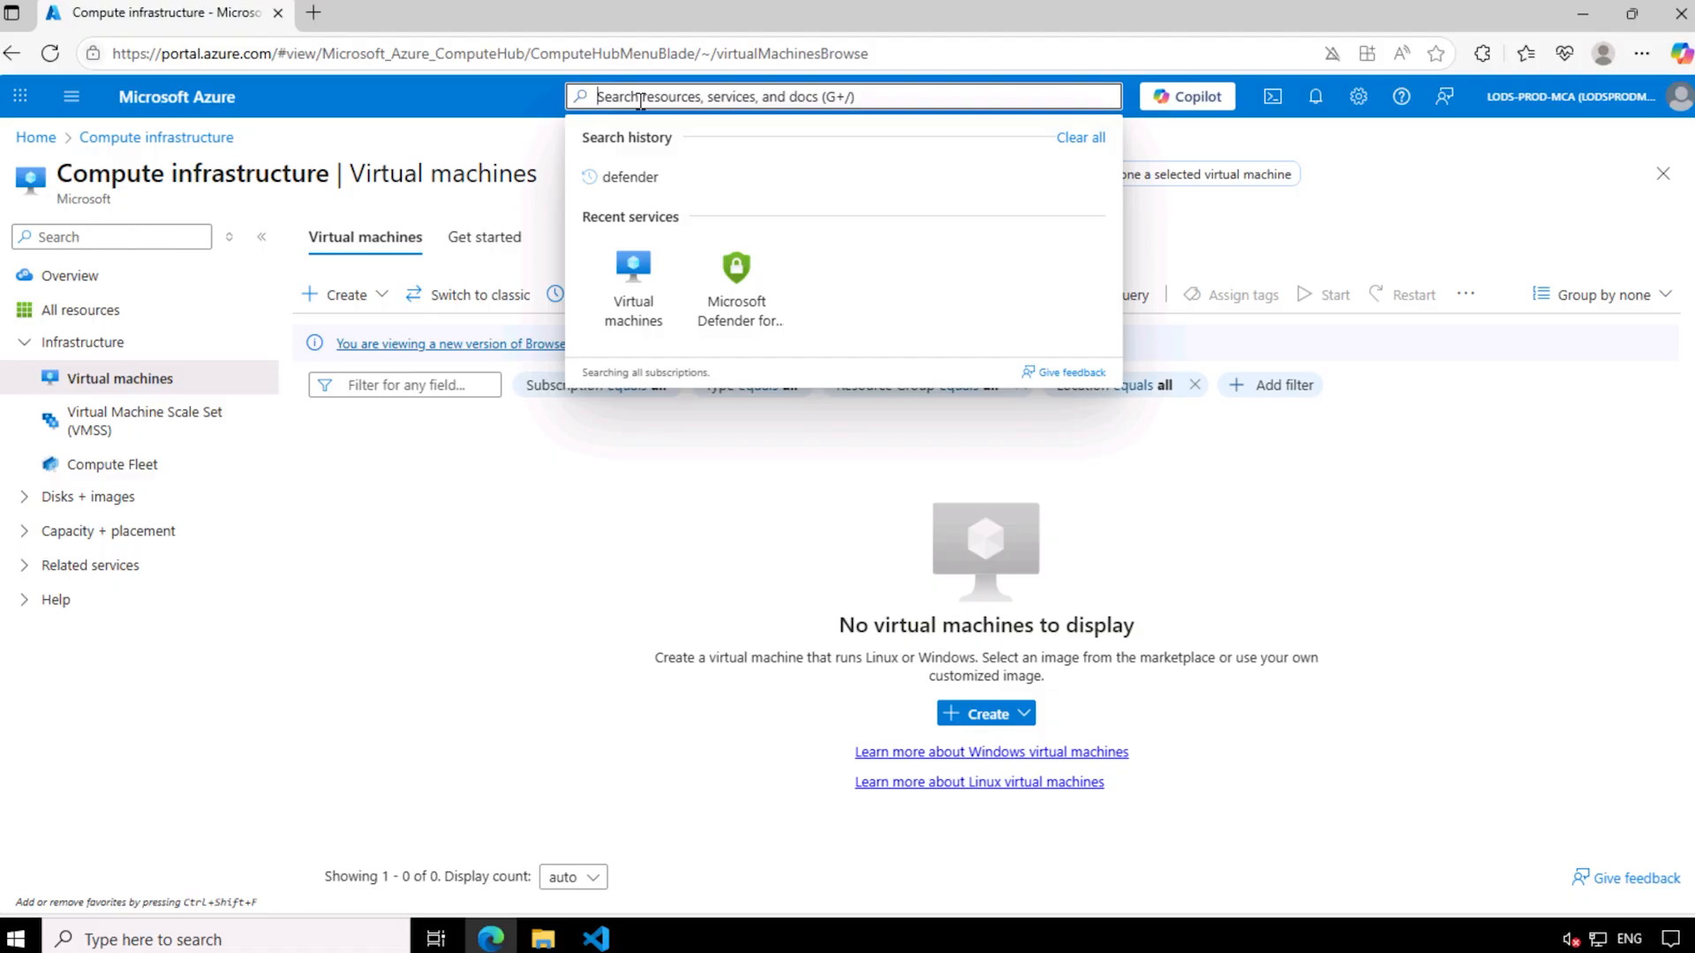
text(template)
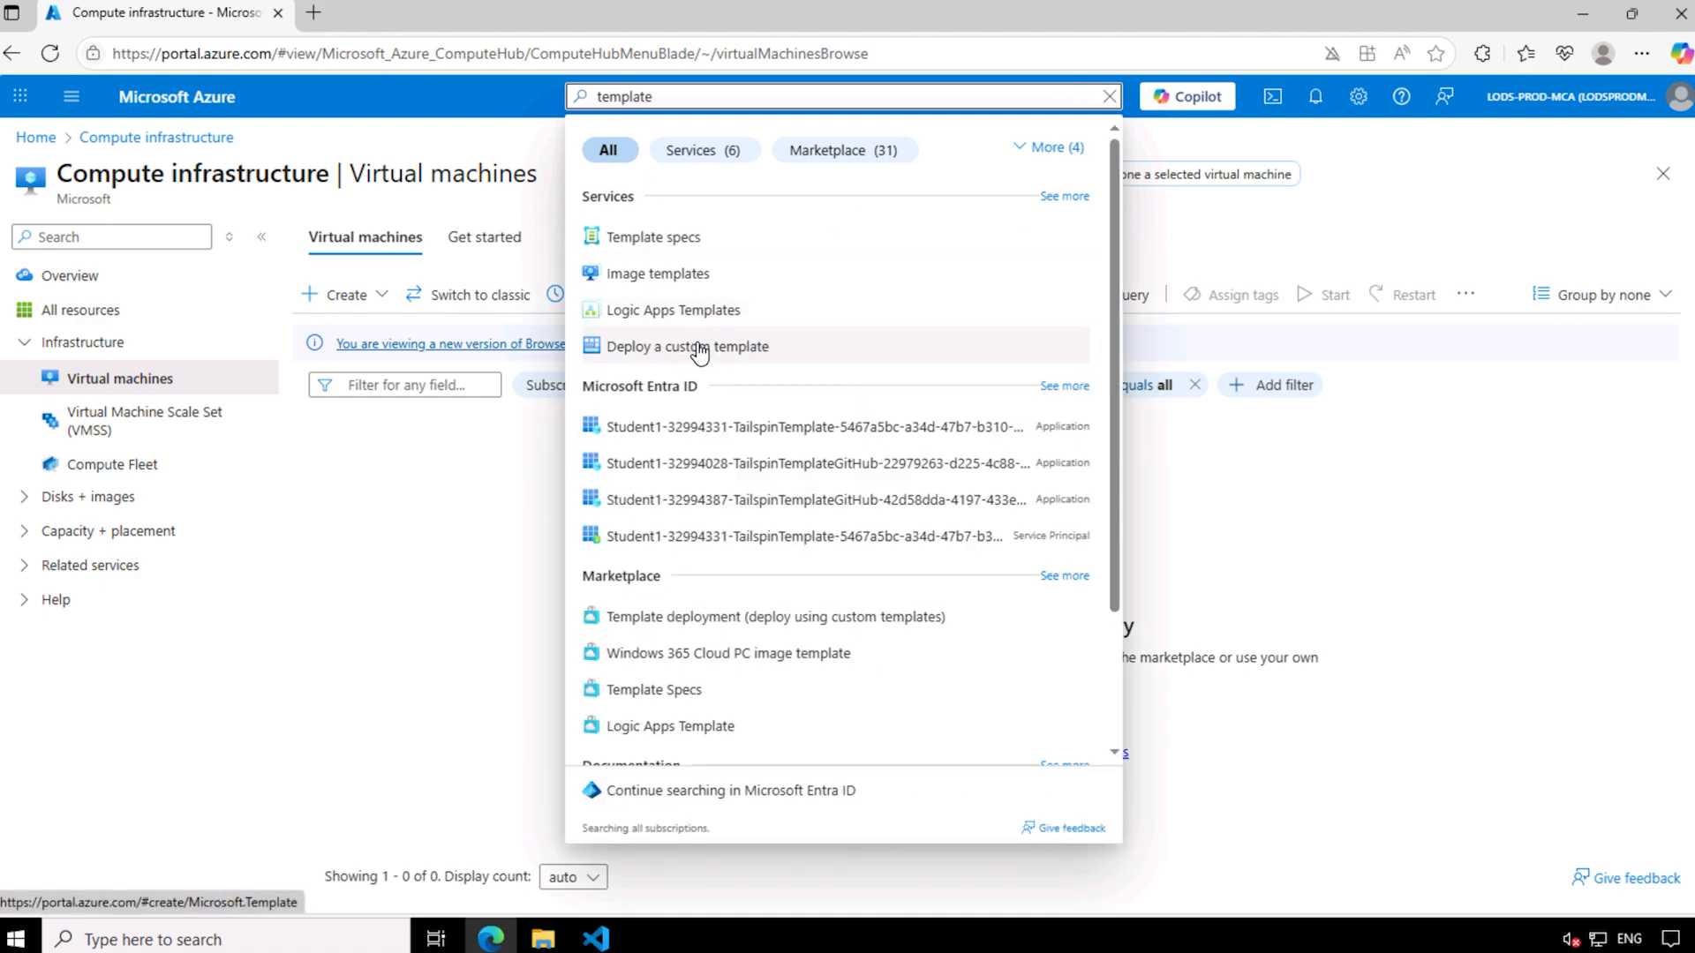
click(700, 351)
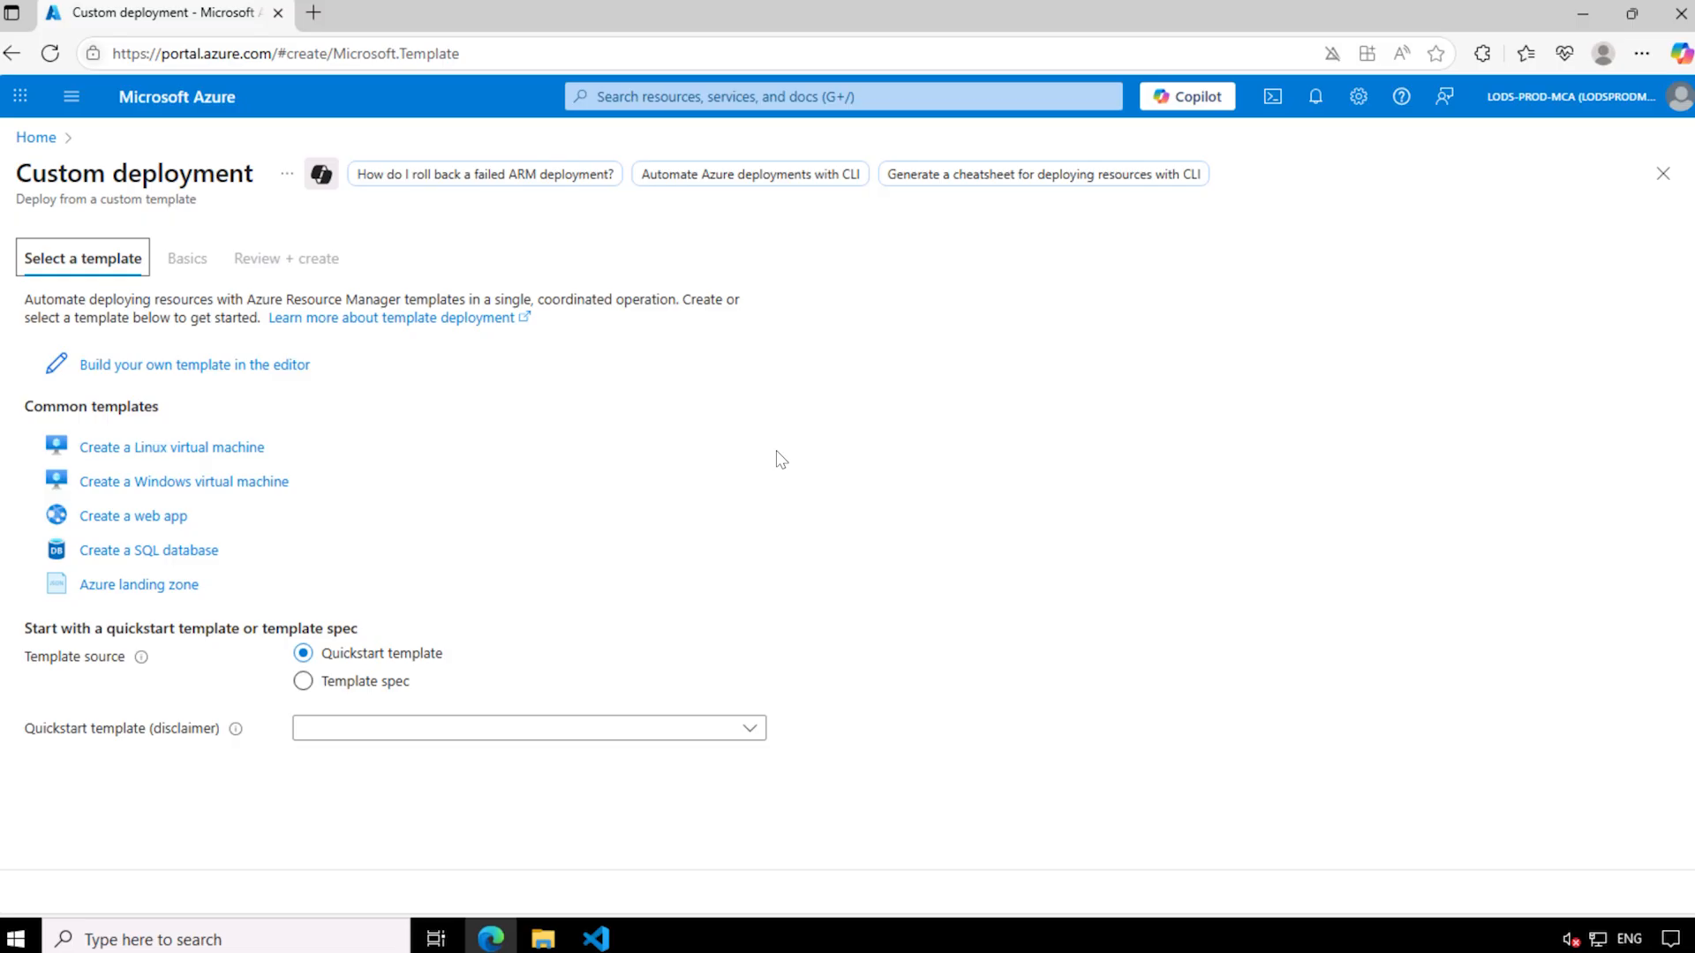
click(253, 375)
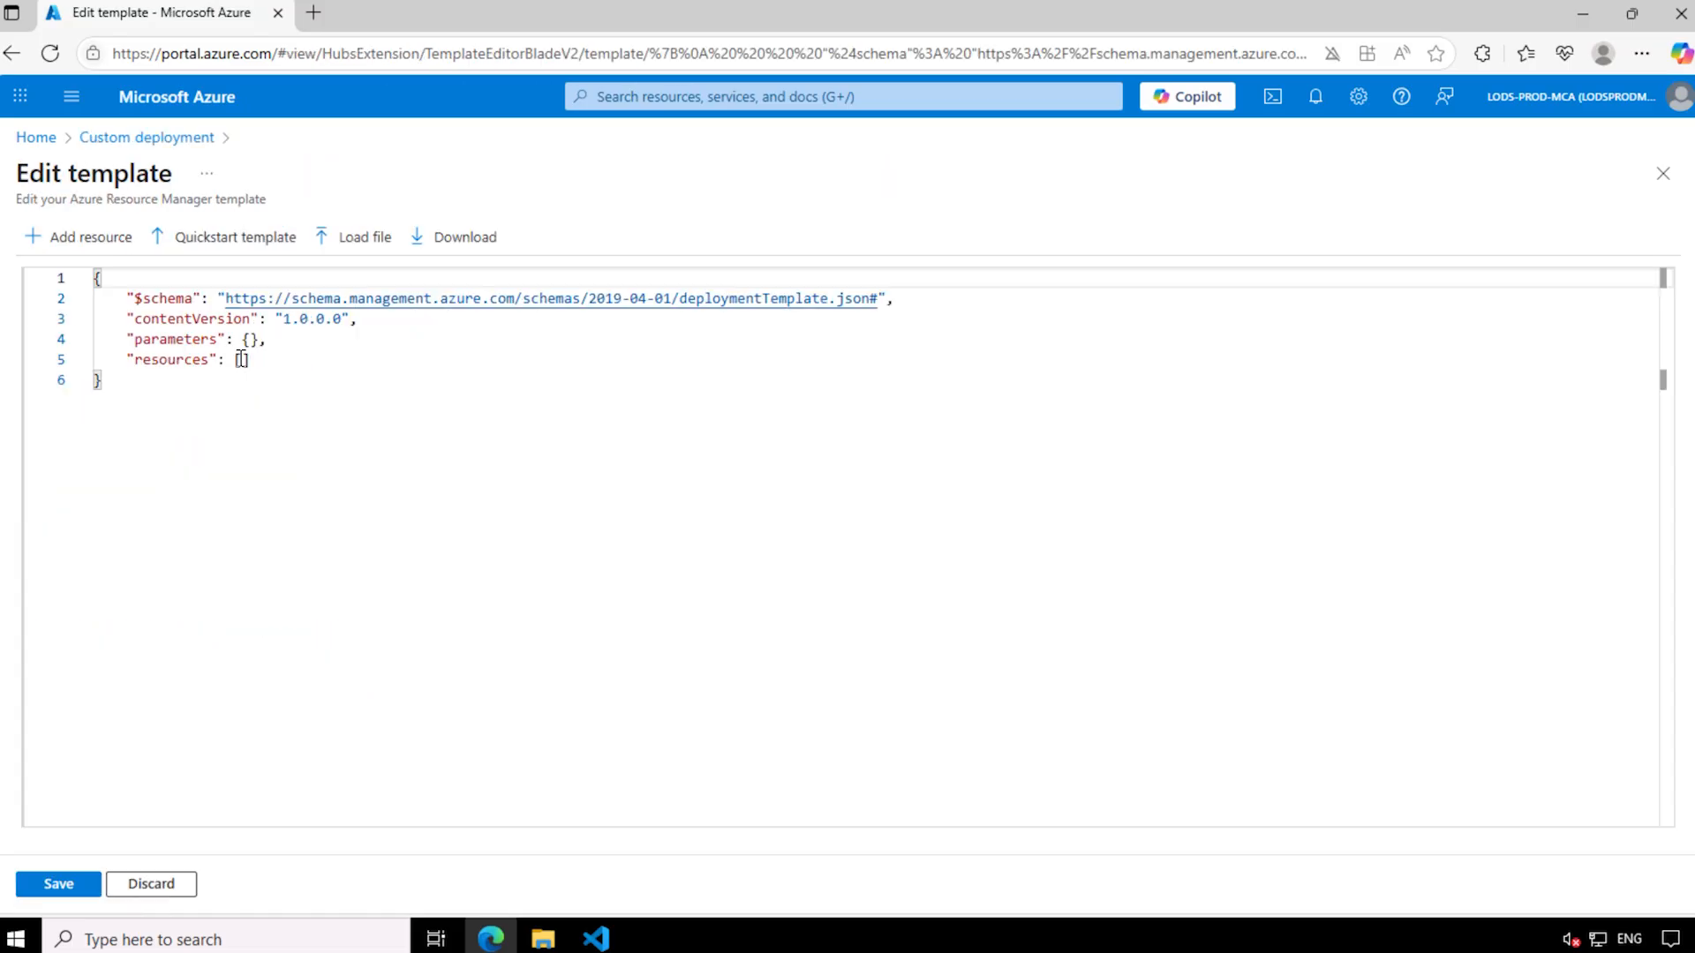
Load the template file from C:\Lab06files\template into the template editor and save it.
click(345, 247)
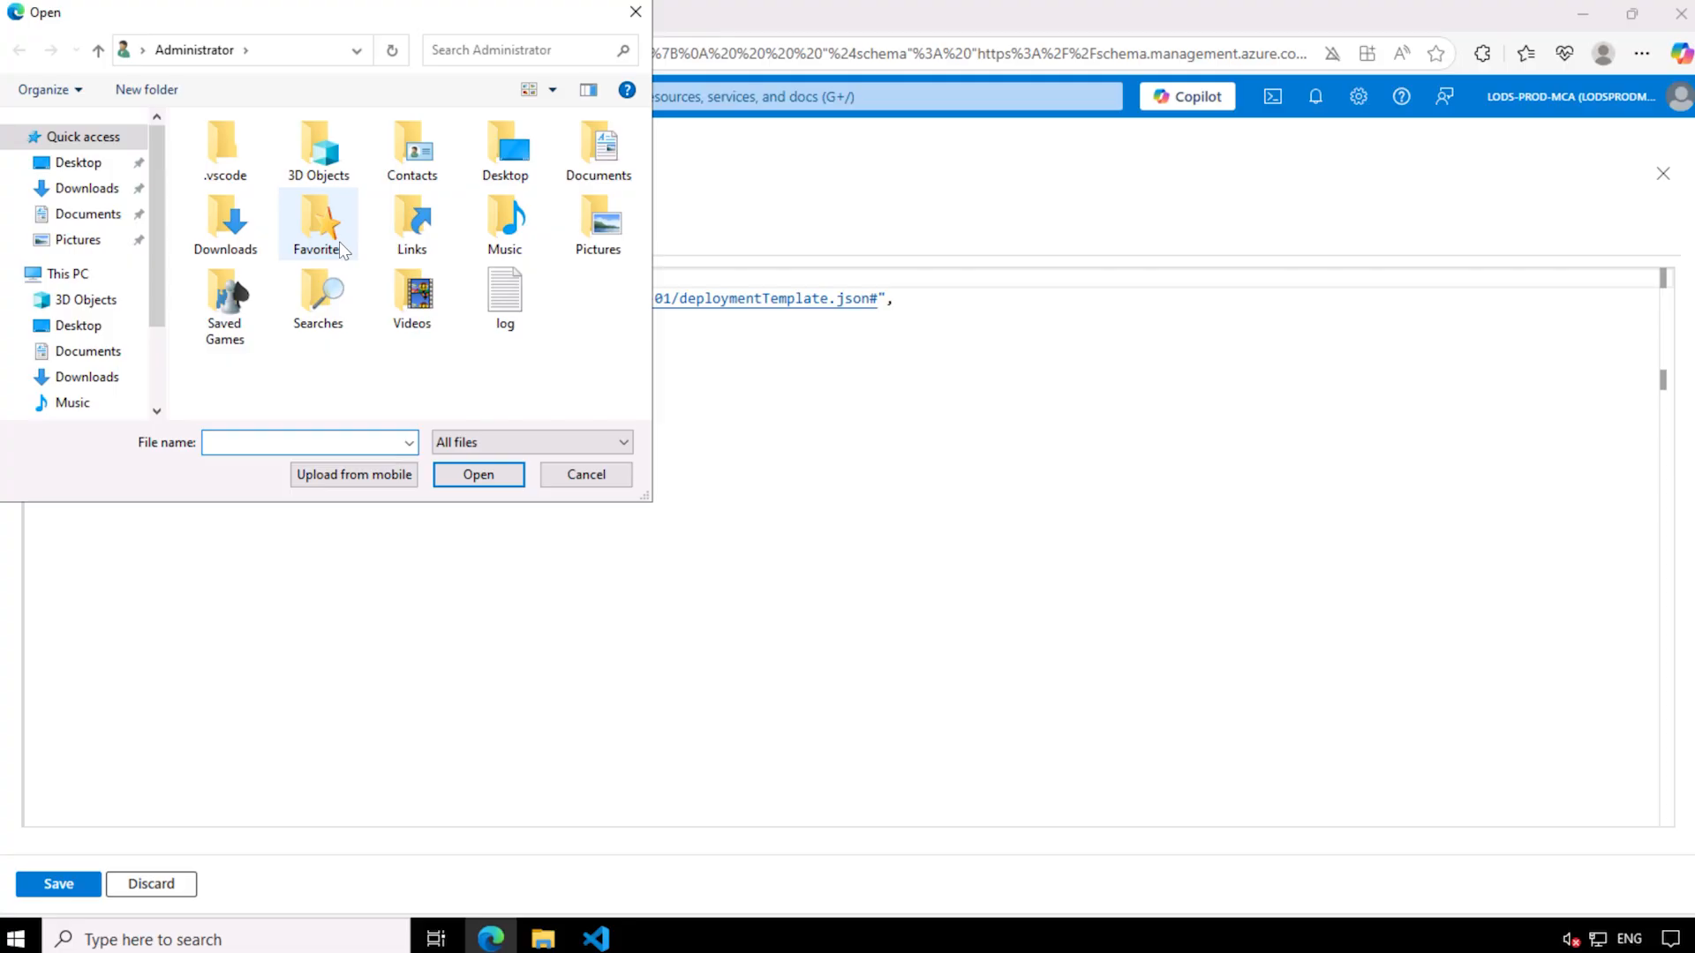
drag(152, 305, 157, 381)
click(99, 386)
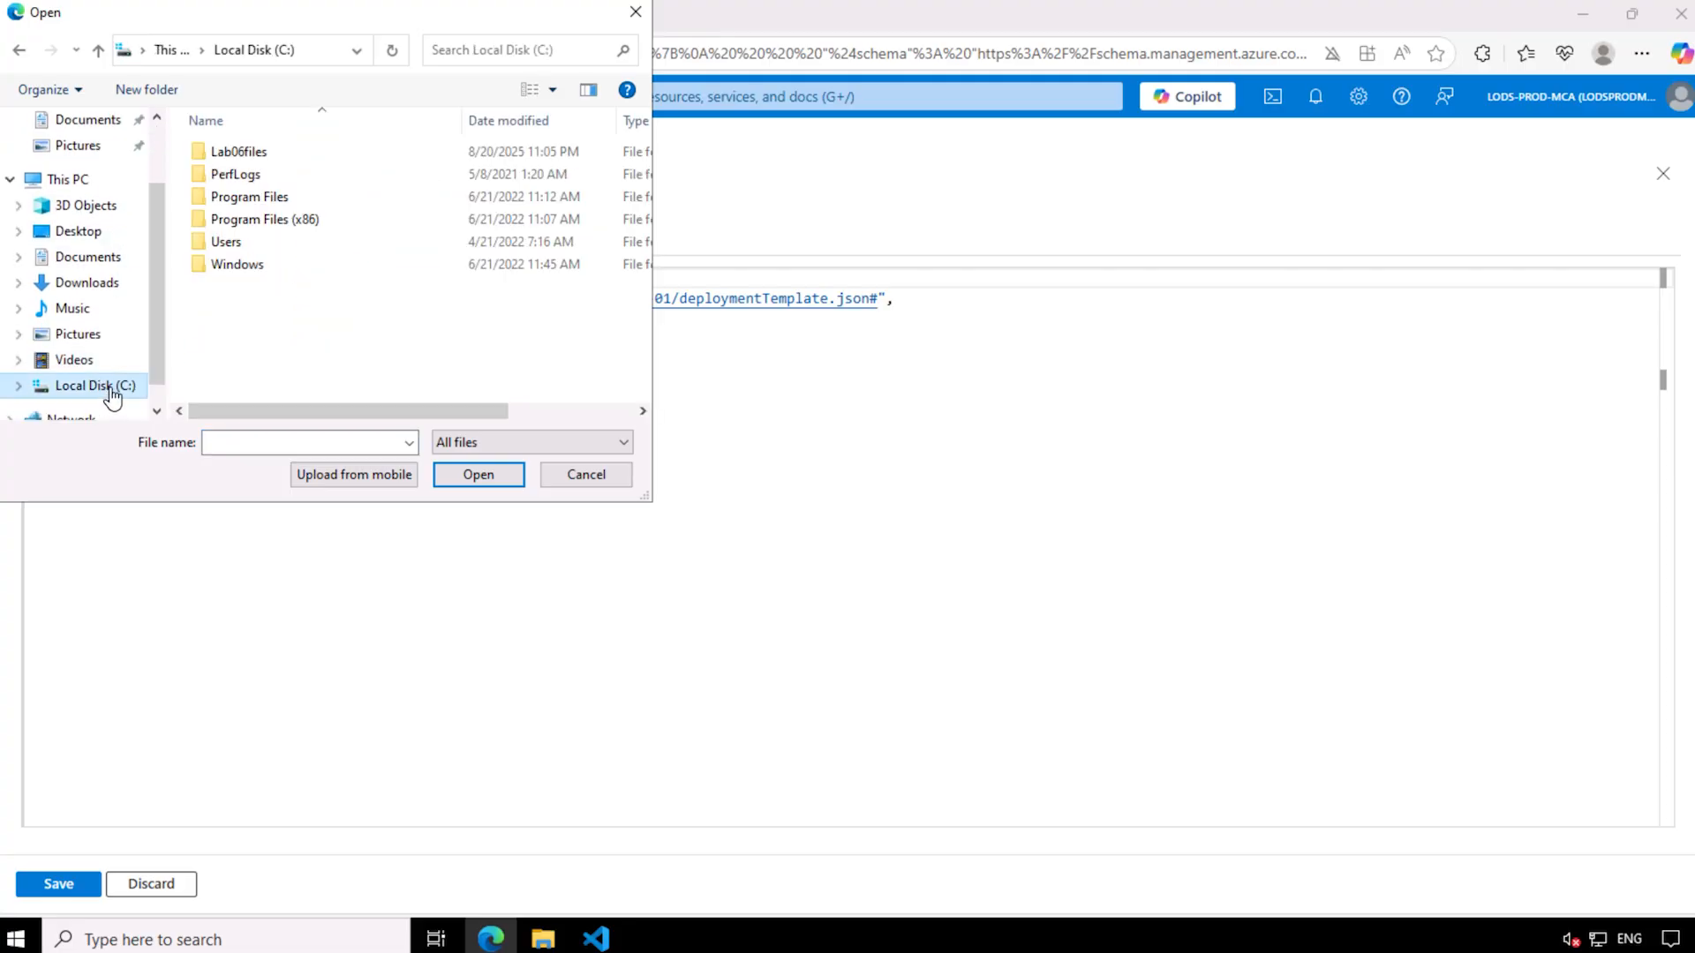
double_click(250, 153)
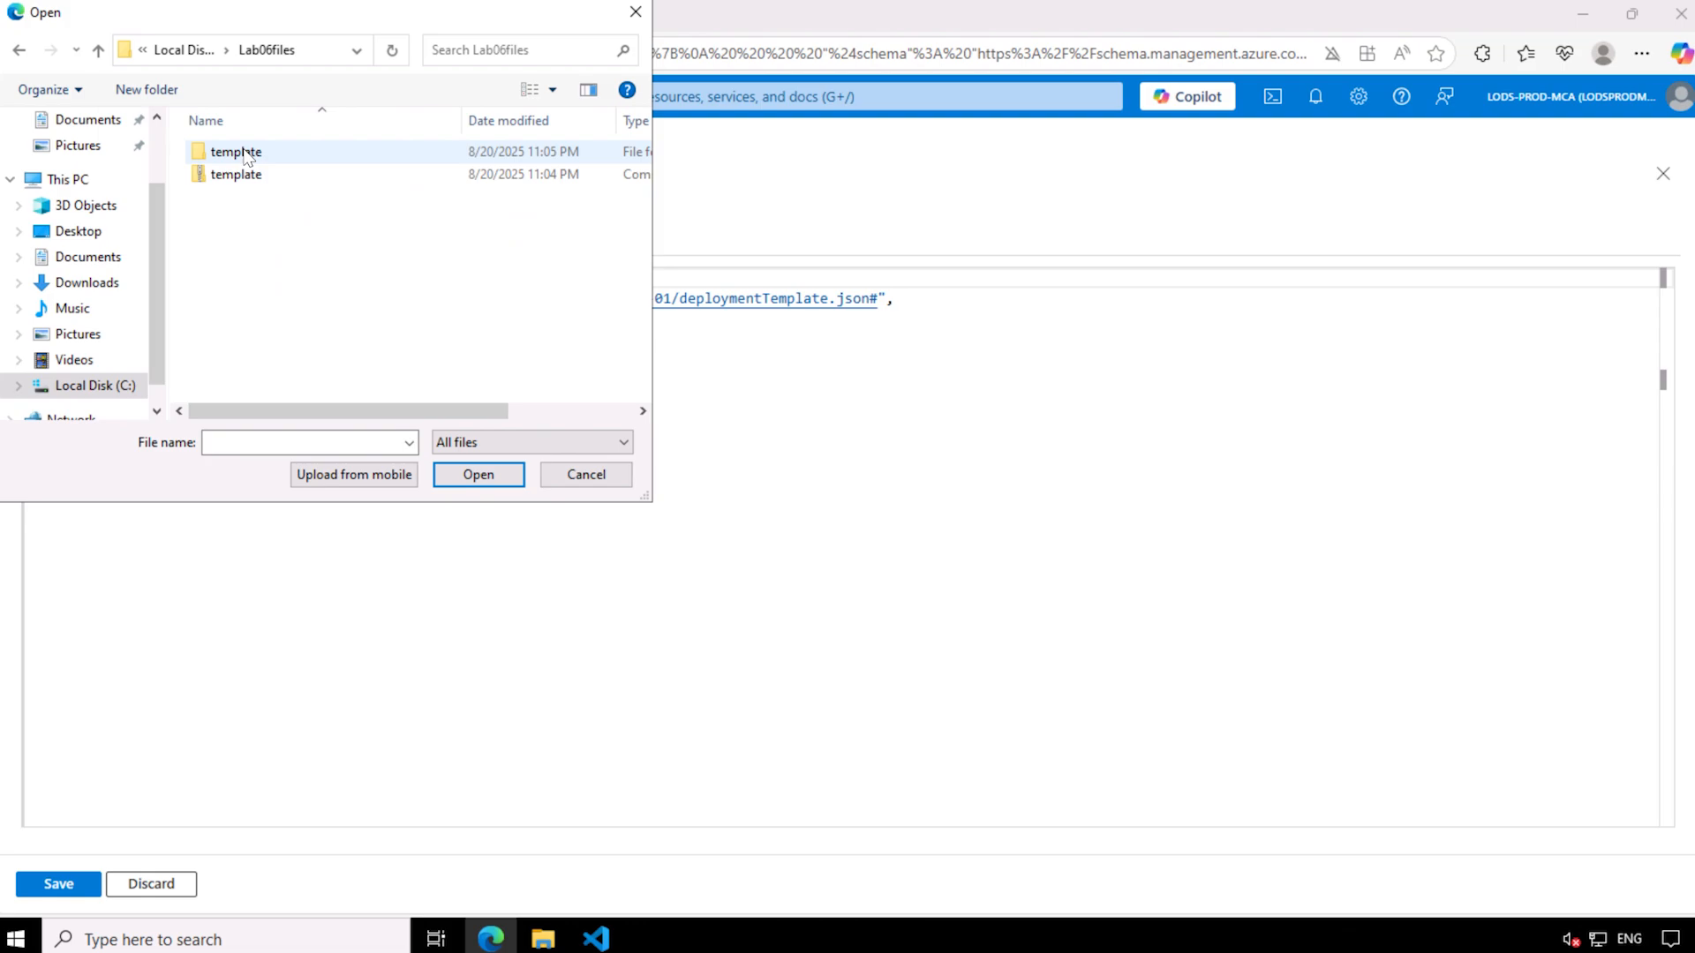
double_click(241, 154)
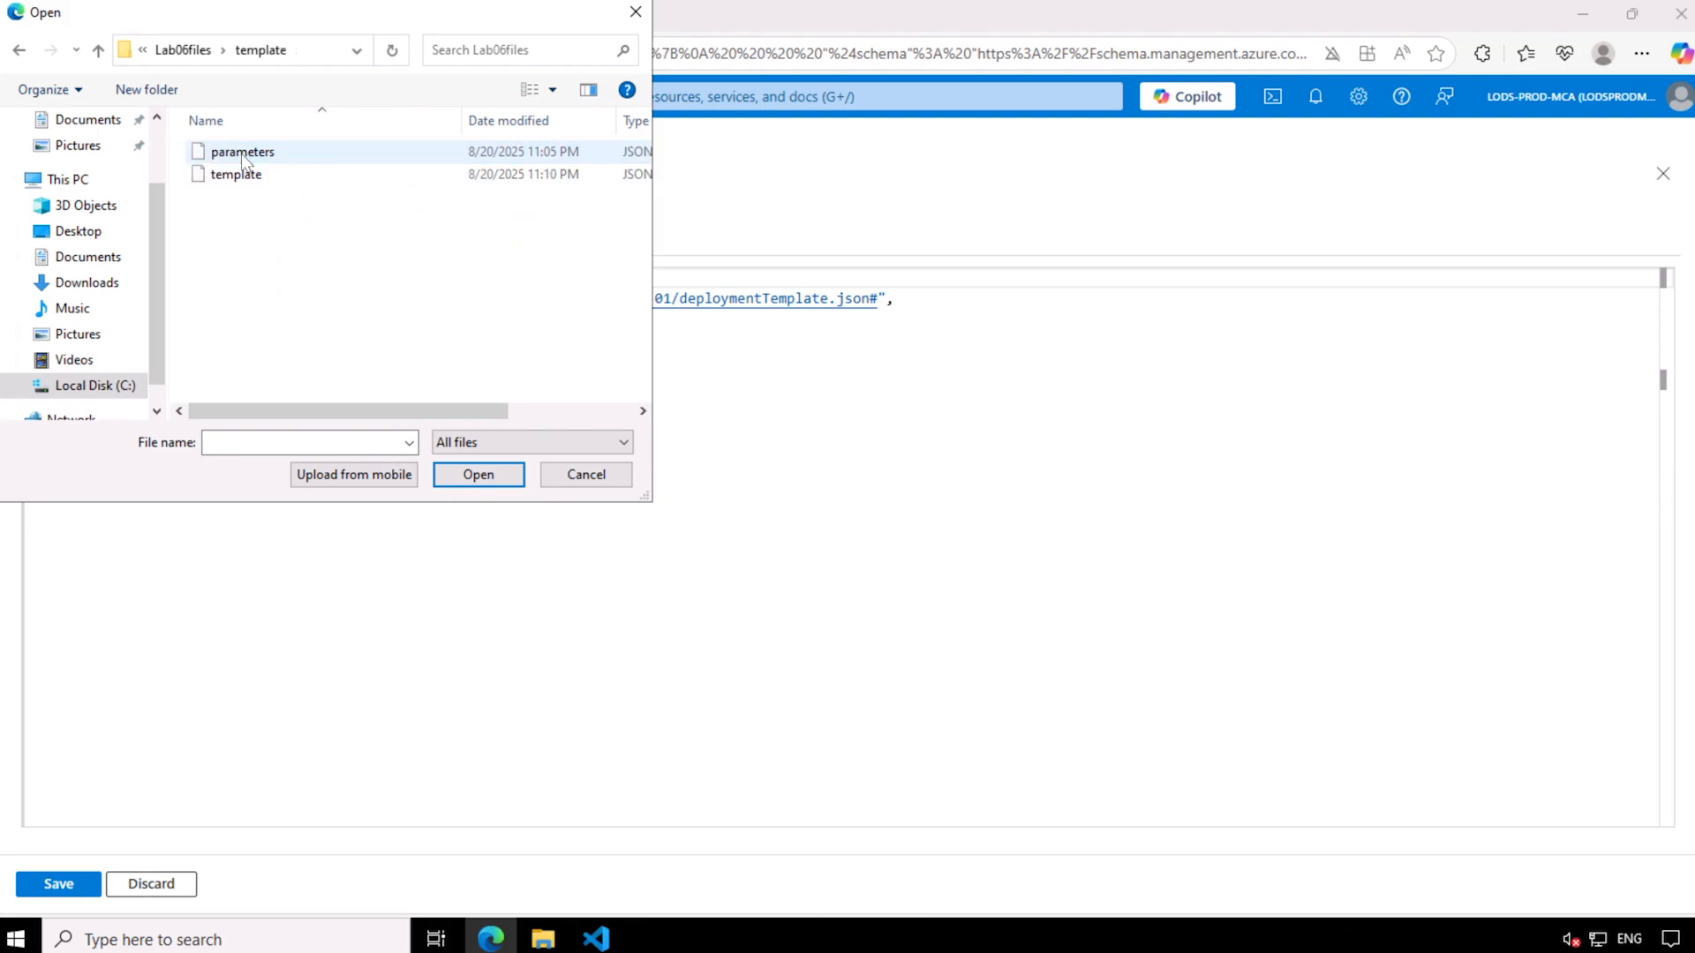
click(247, 175)
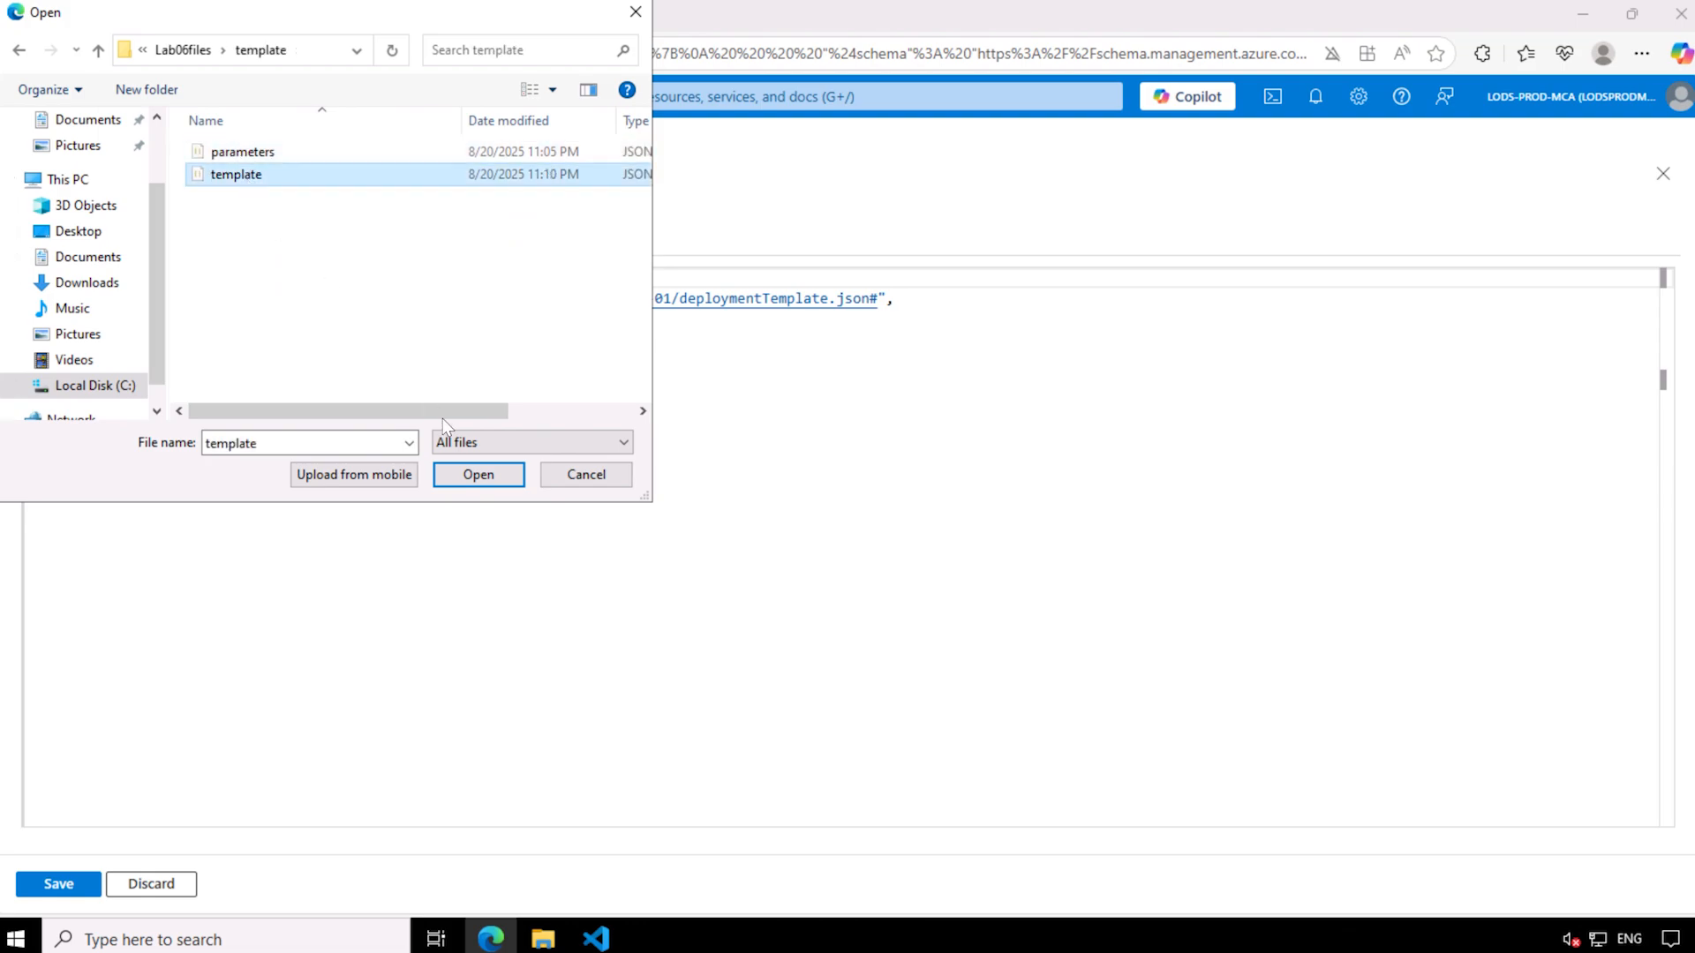
click(478, 475)
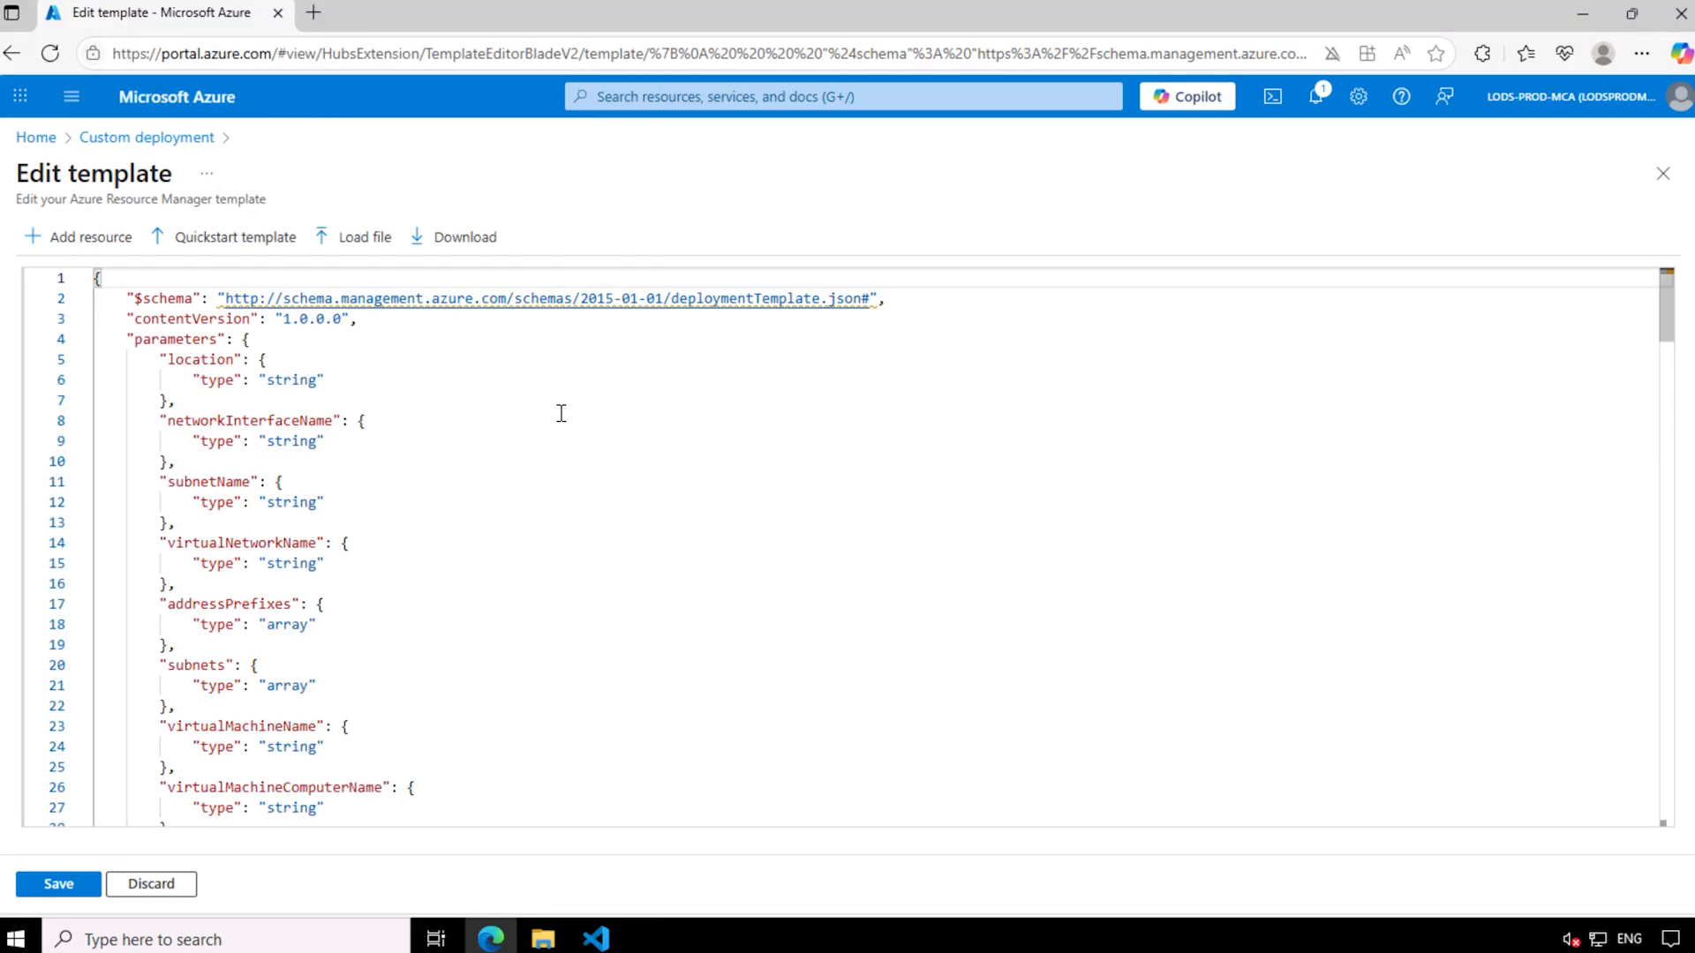
click(56, 880)
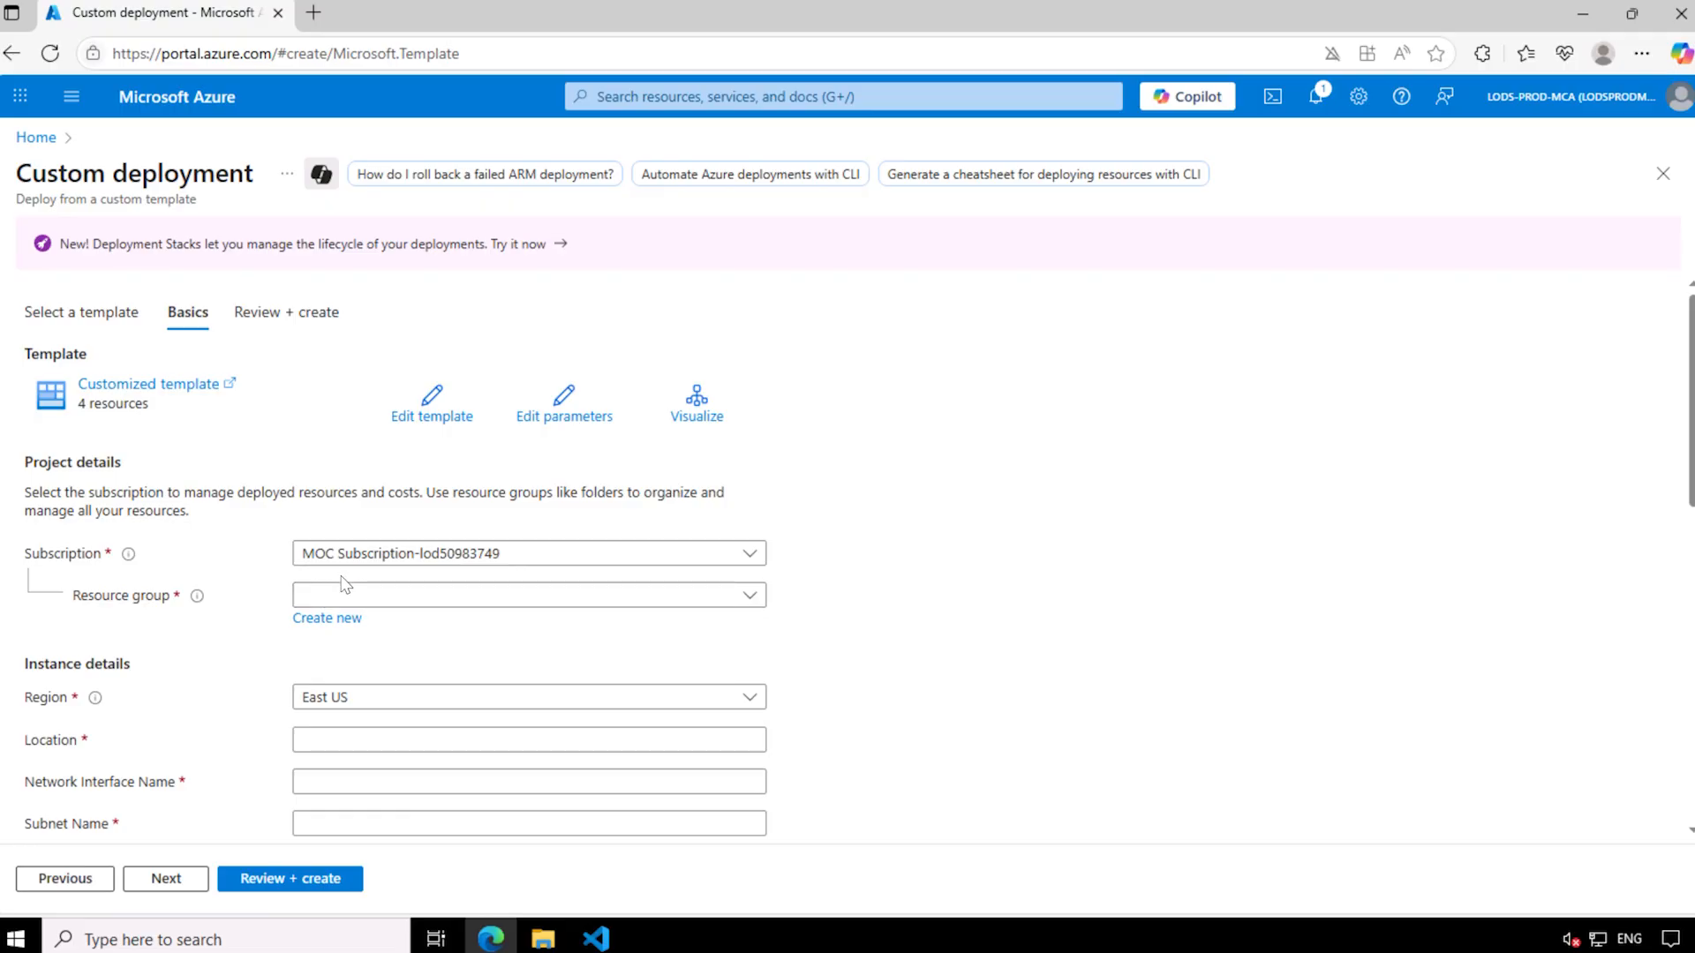
Load the parameters file from C:\Lab06files\template into the custom deployment's parameters and save them.
click(577, 419)
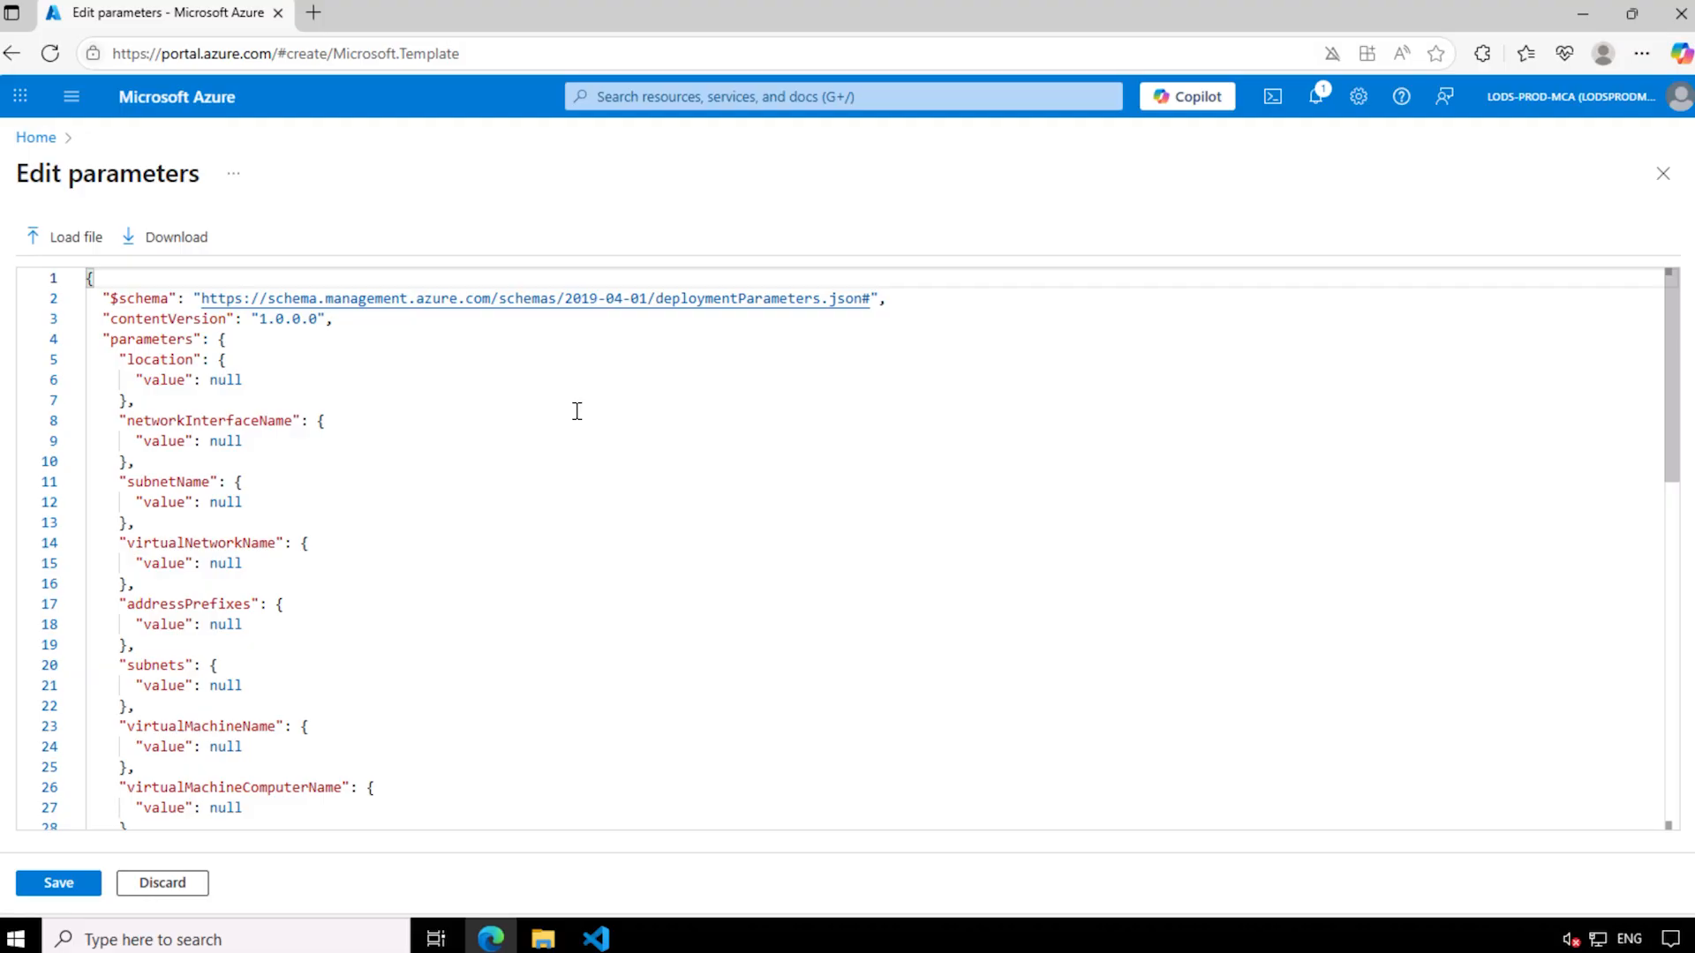
double_click(221, 503)
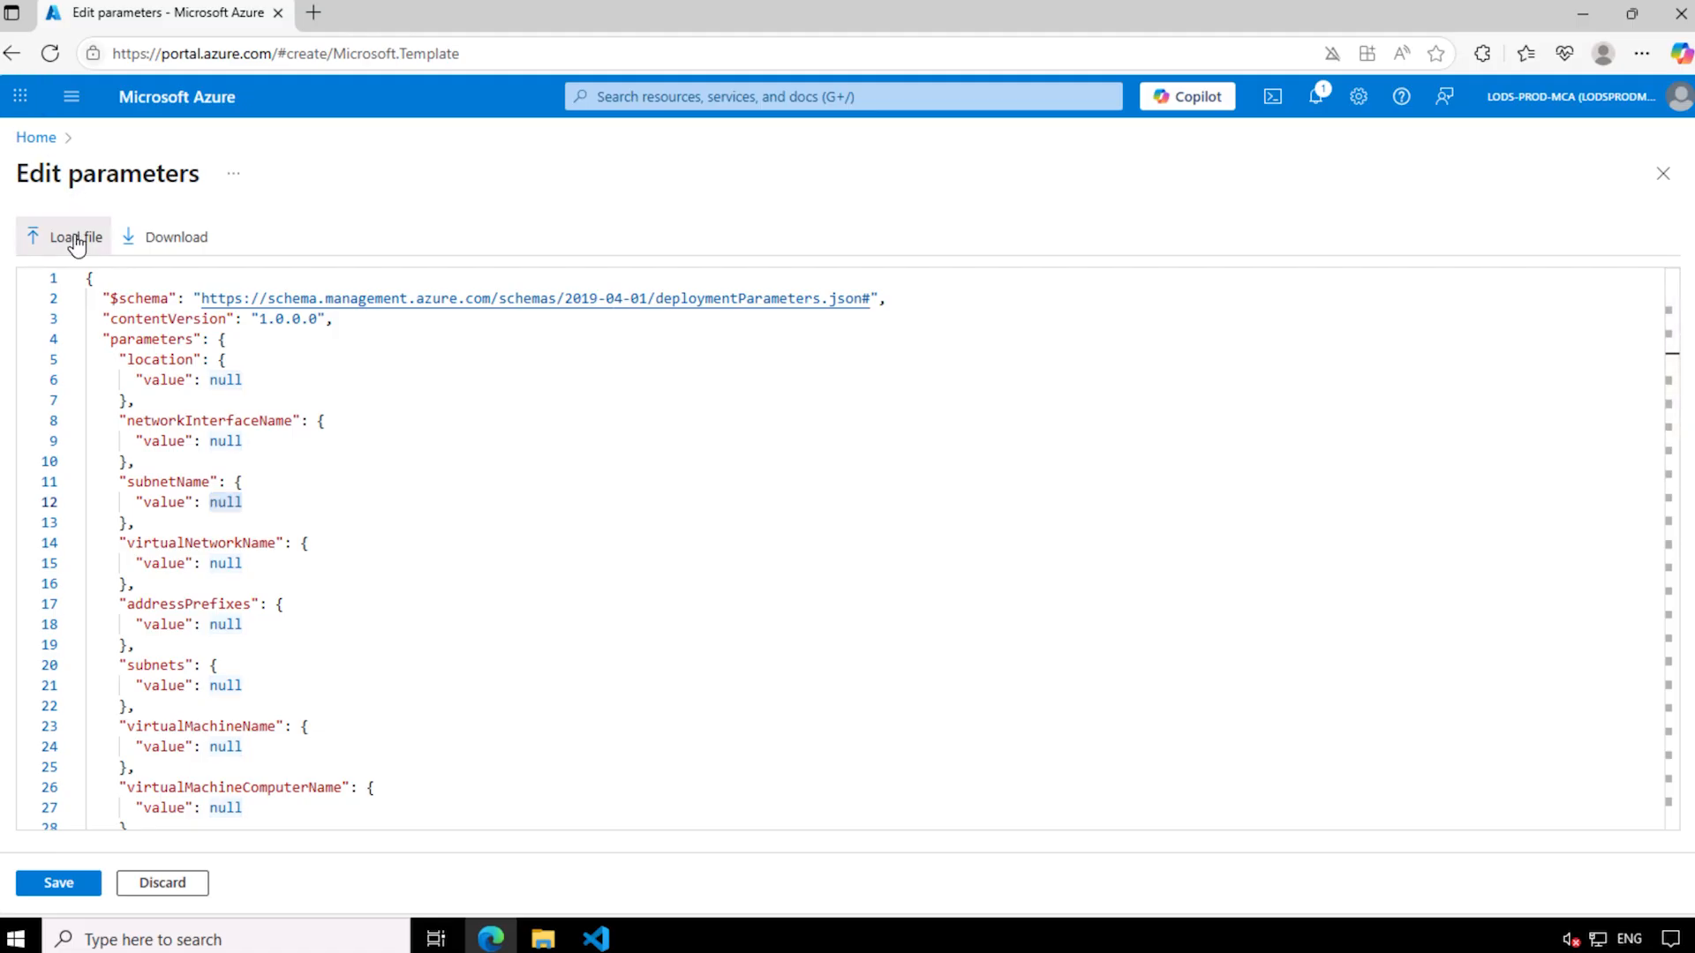
click(76, 237)
click(254, 158)
click(450, 469)
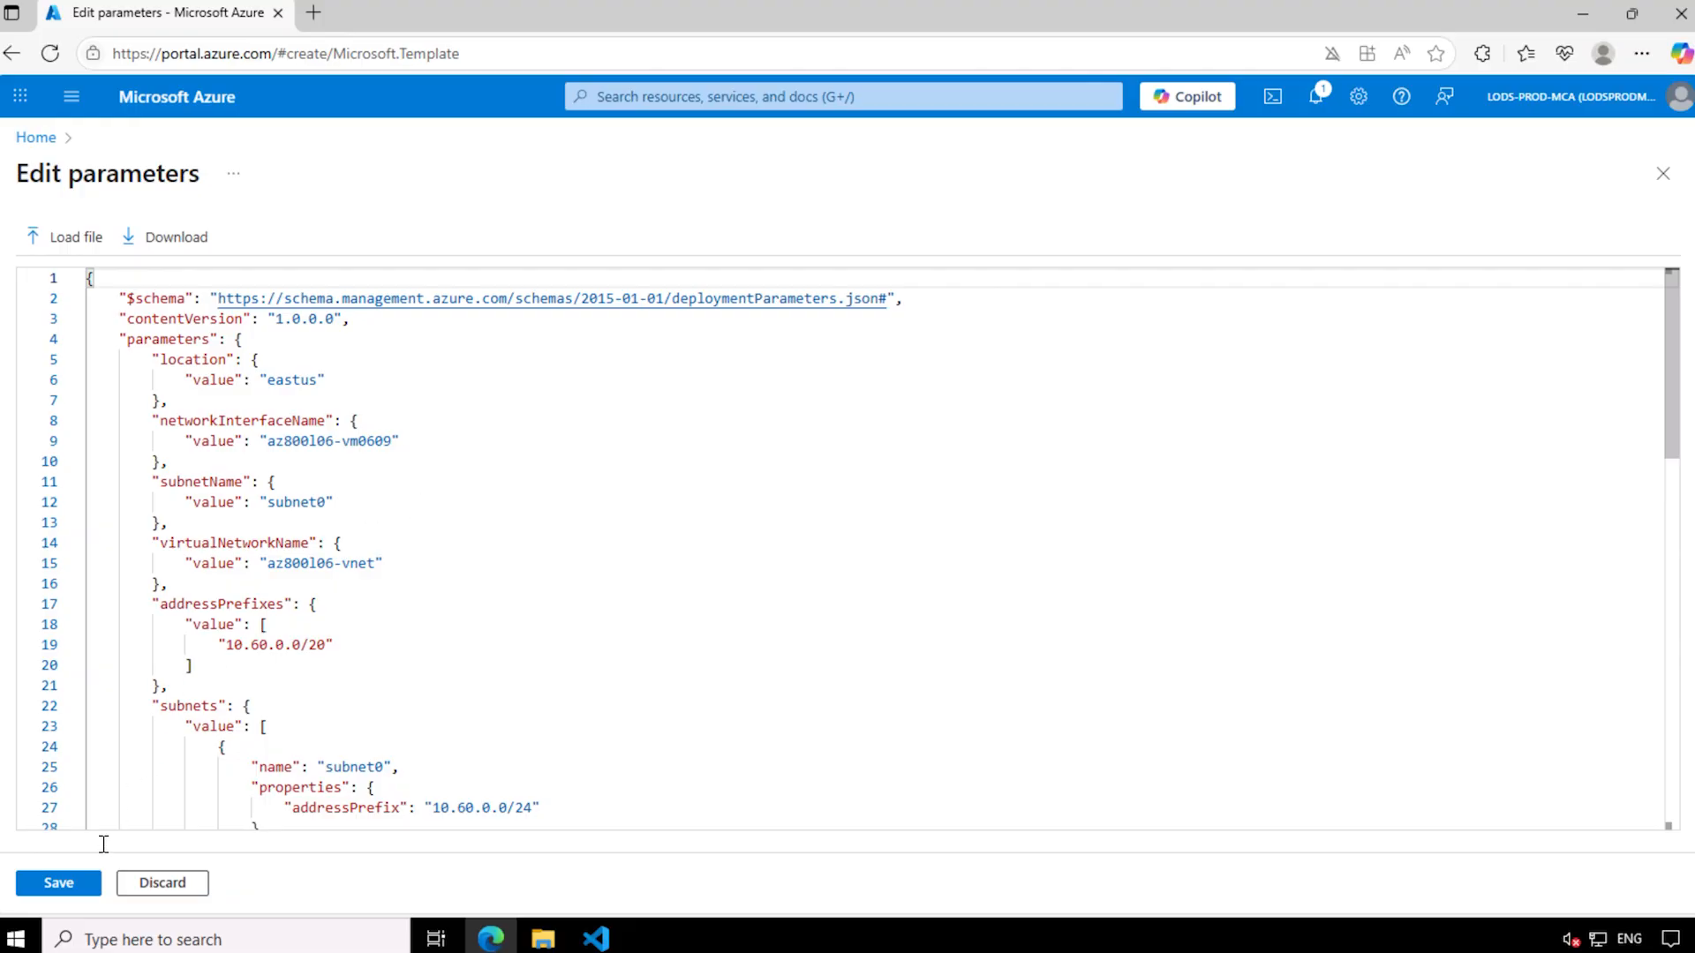
click(58, 882)
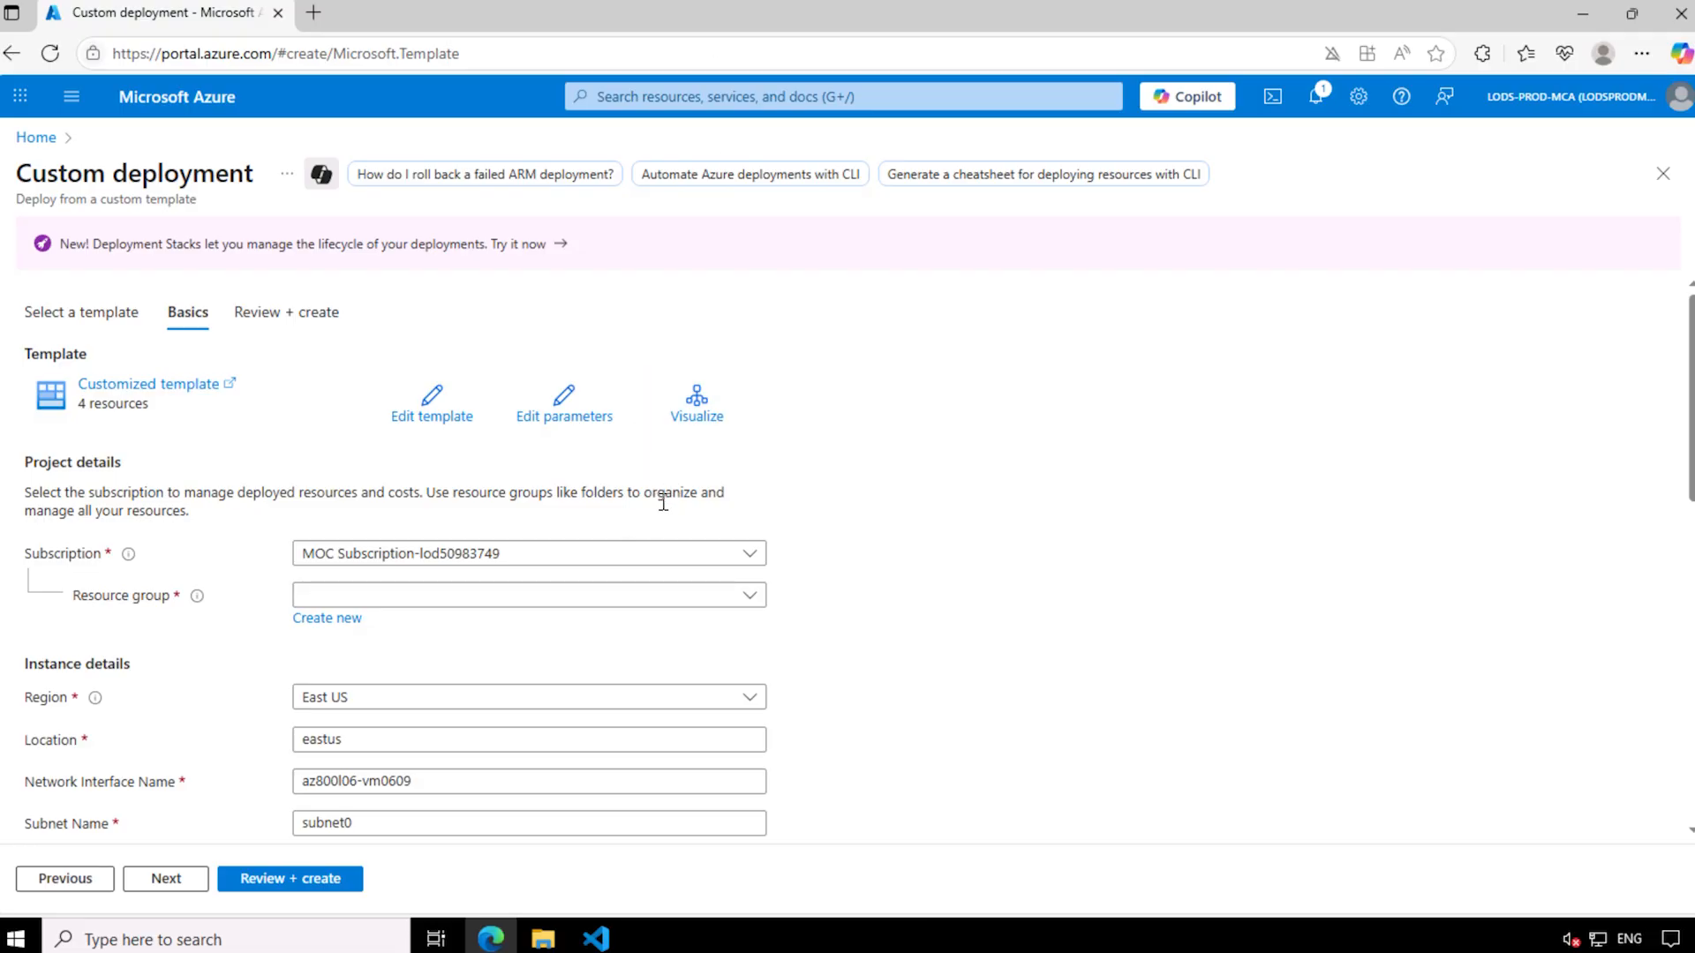
Set the deployment's resource group to AZ800-L0601-RG and paste the administrator password into Admin Password.
click(424, 607)
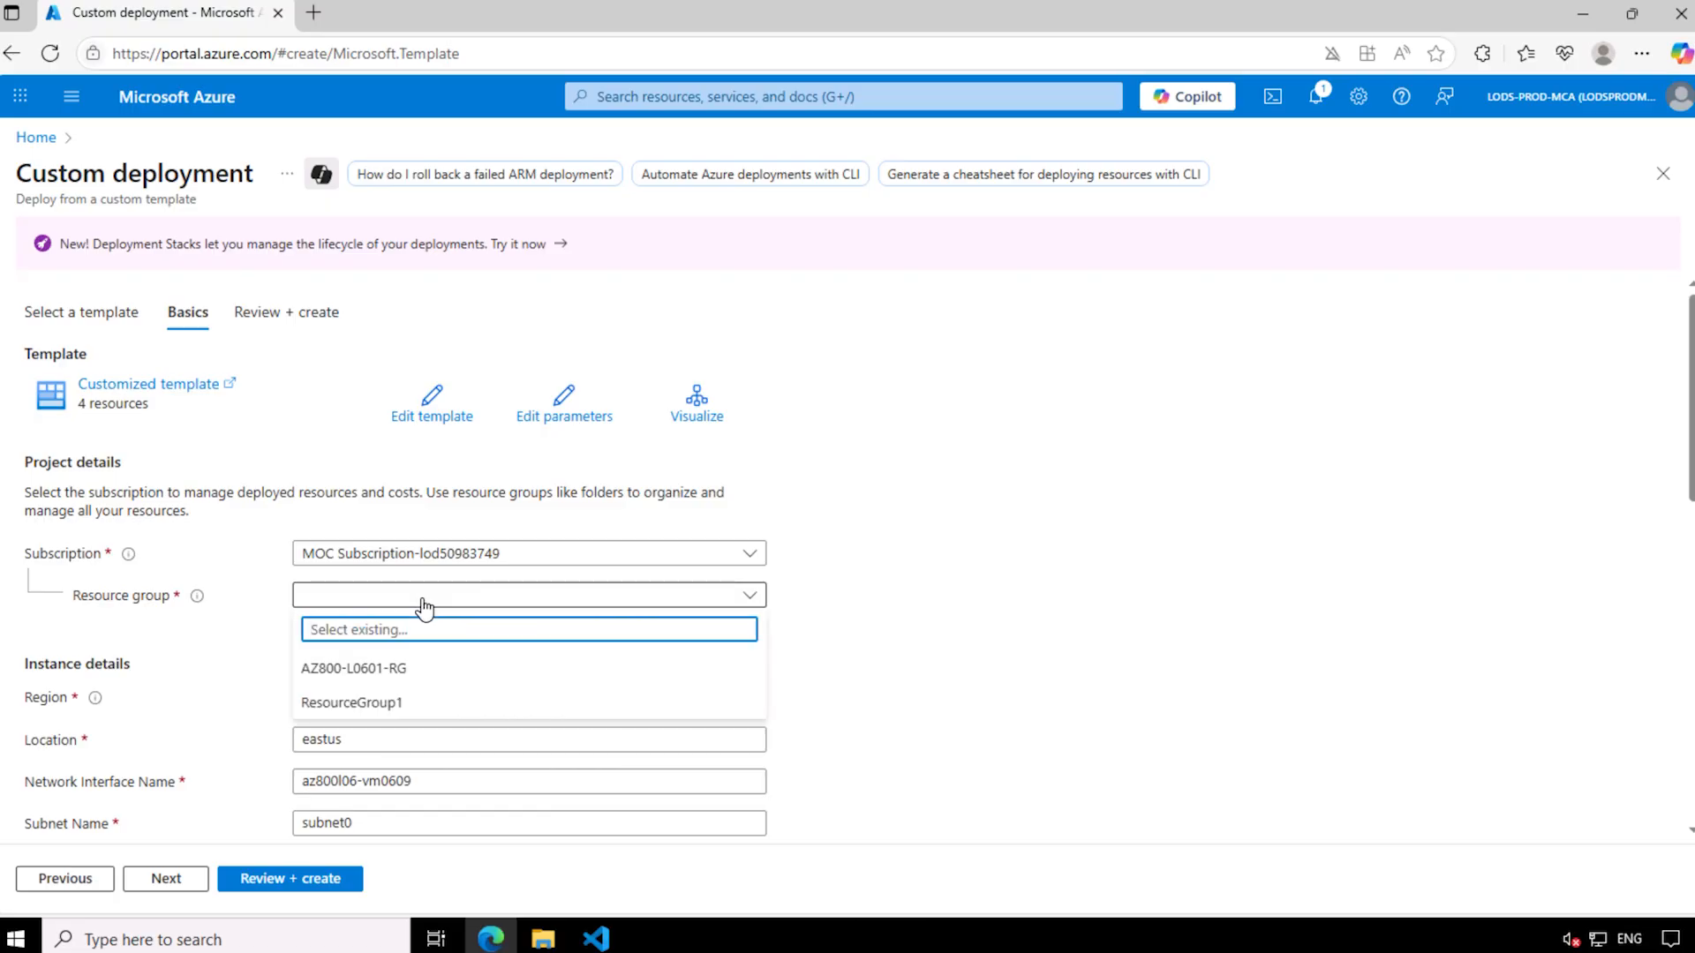
click(399, 668)
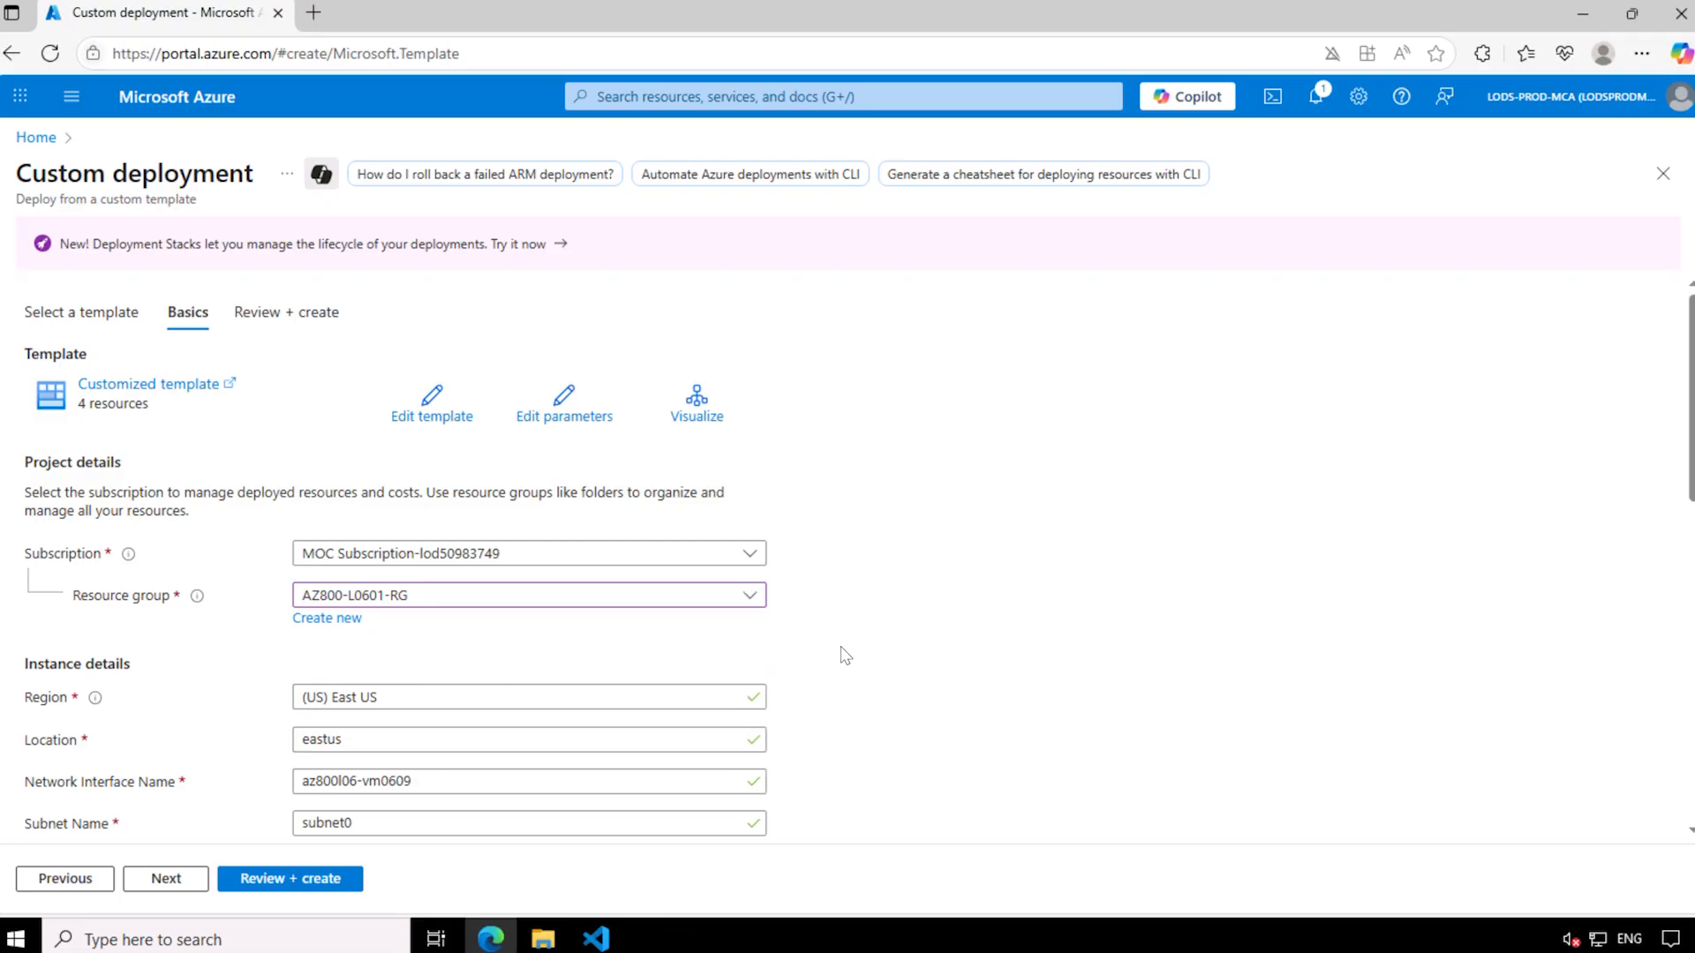
scroll(846, 655, down, 2)
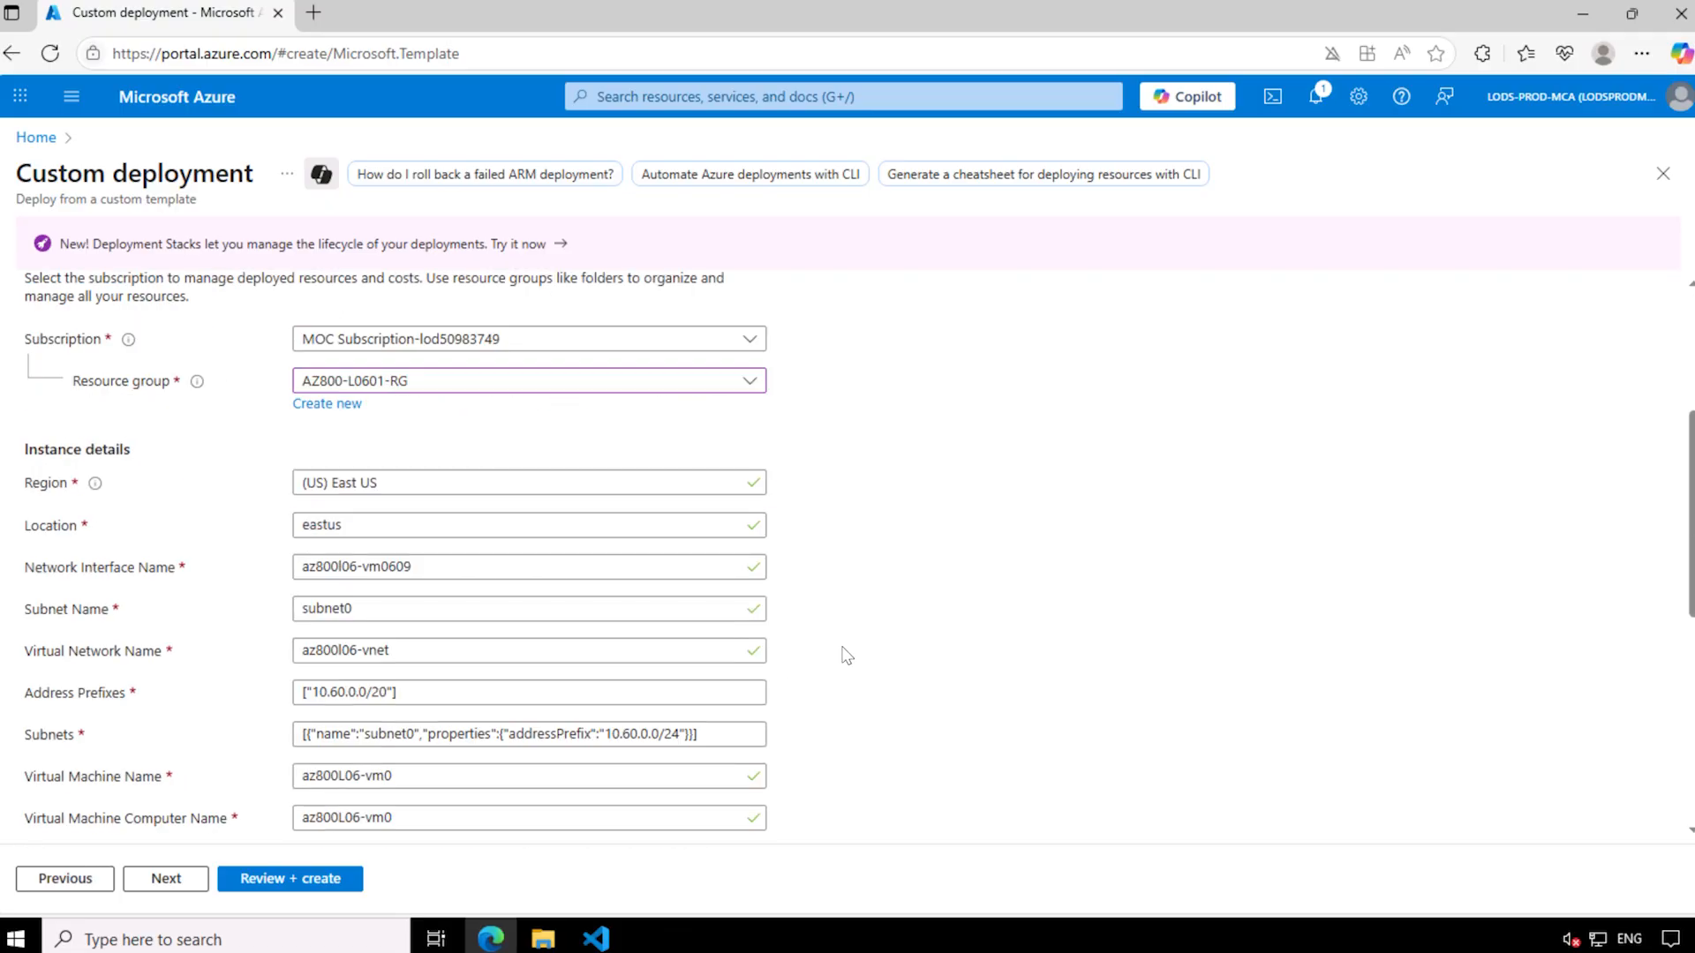
scroll(846, 655, down, 2)
scroll(845, 655, down, 5)
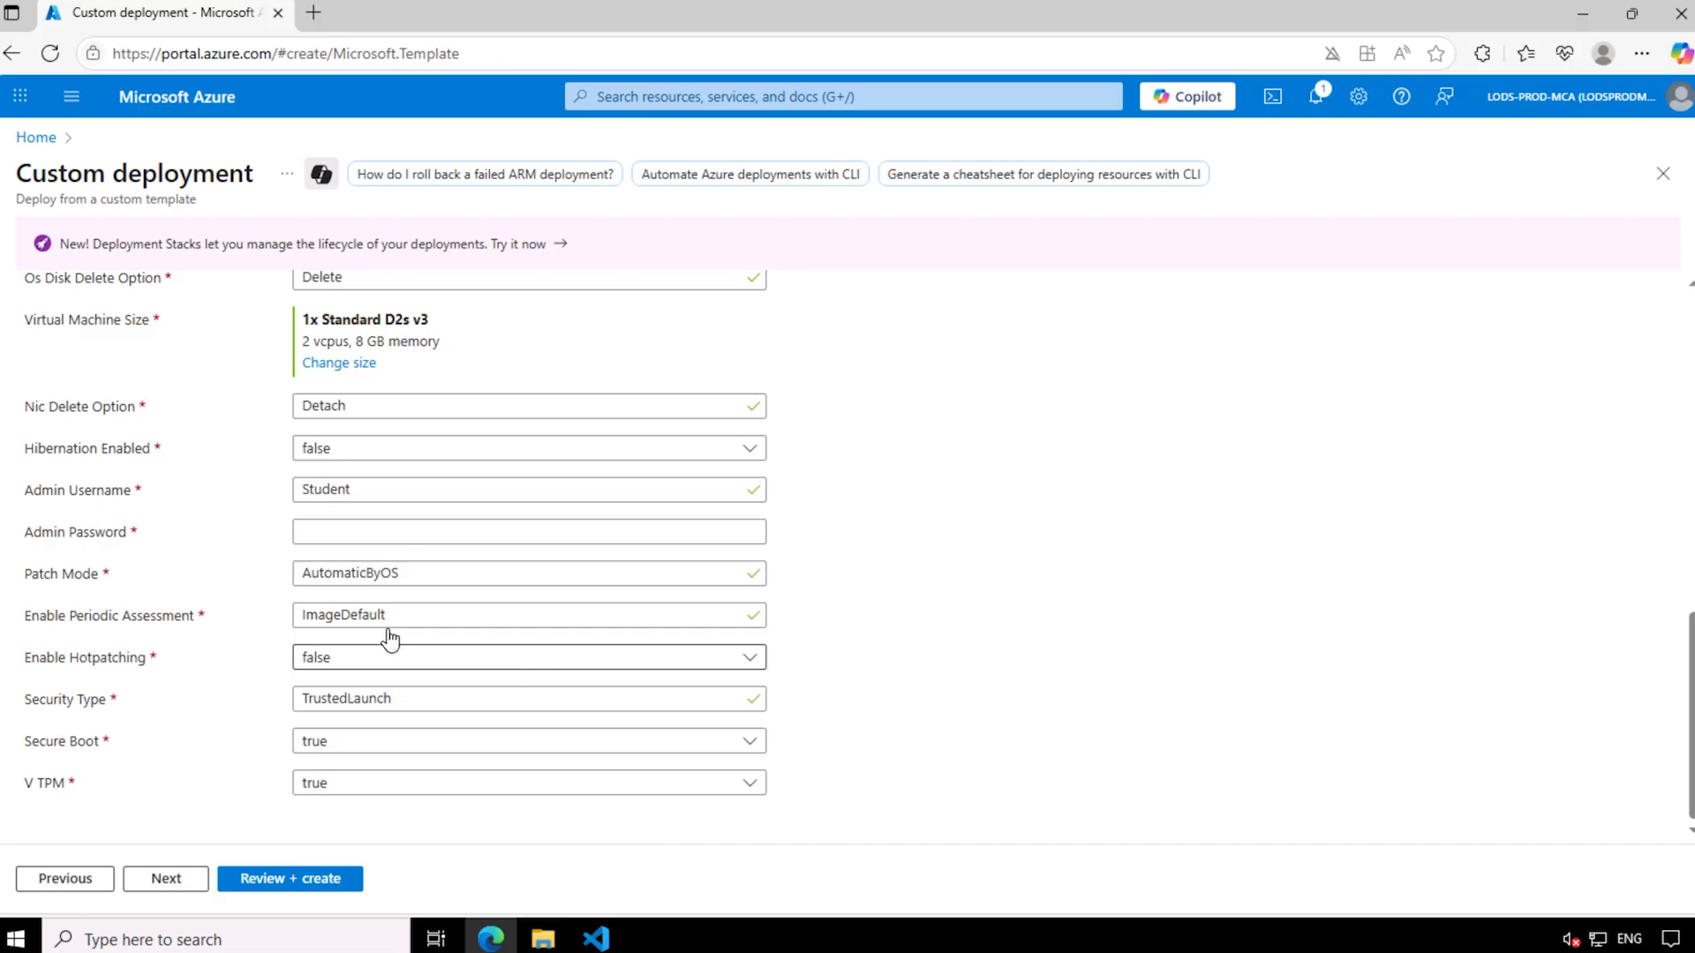
click(326, 532)
key(ctrl+v)
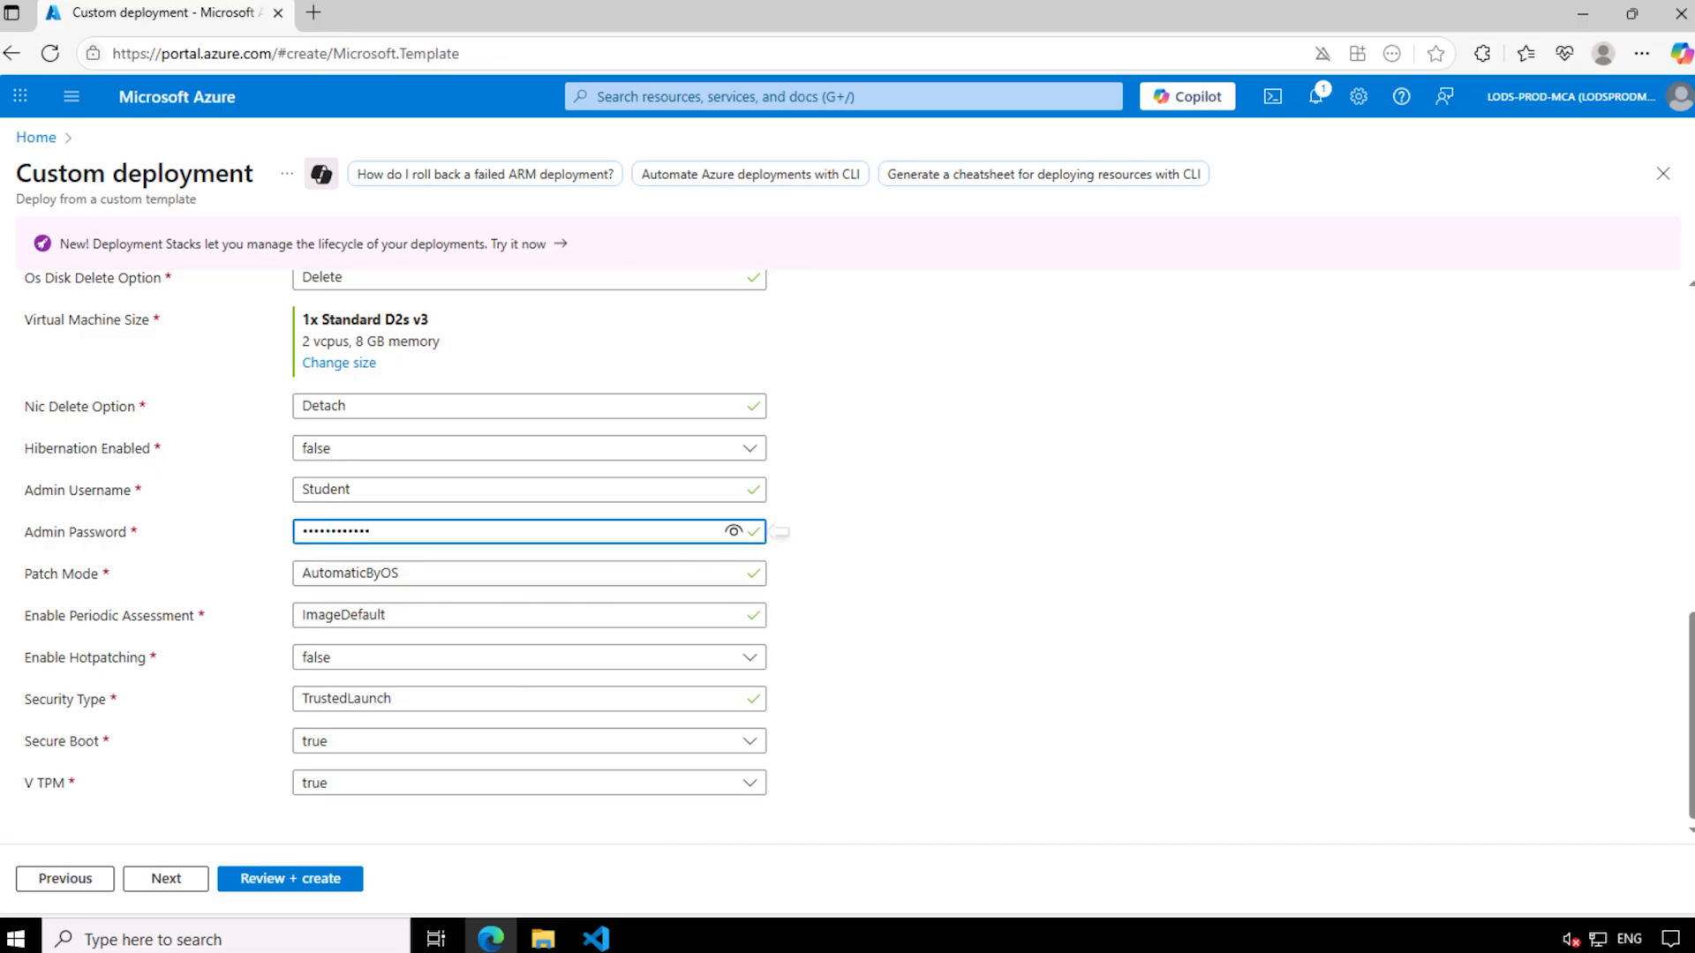
Review and create the custom deployment, and open the resource group it deployed to.
click(300, 880)
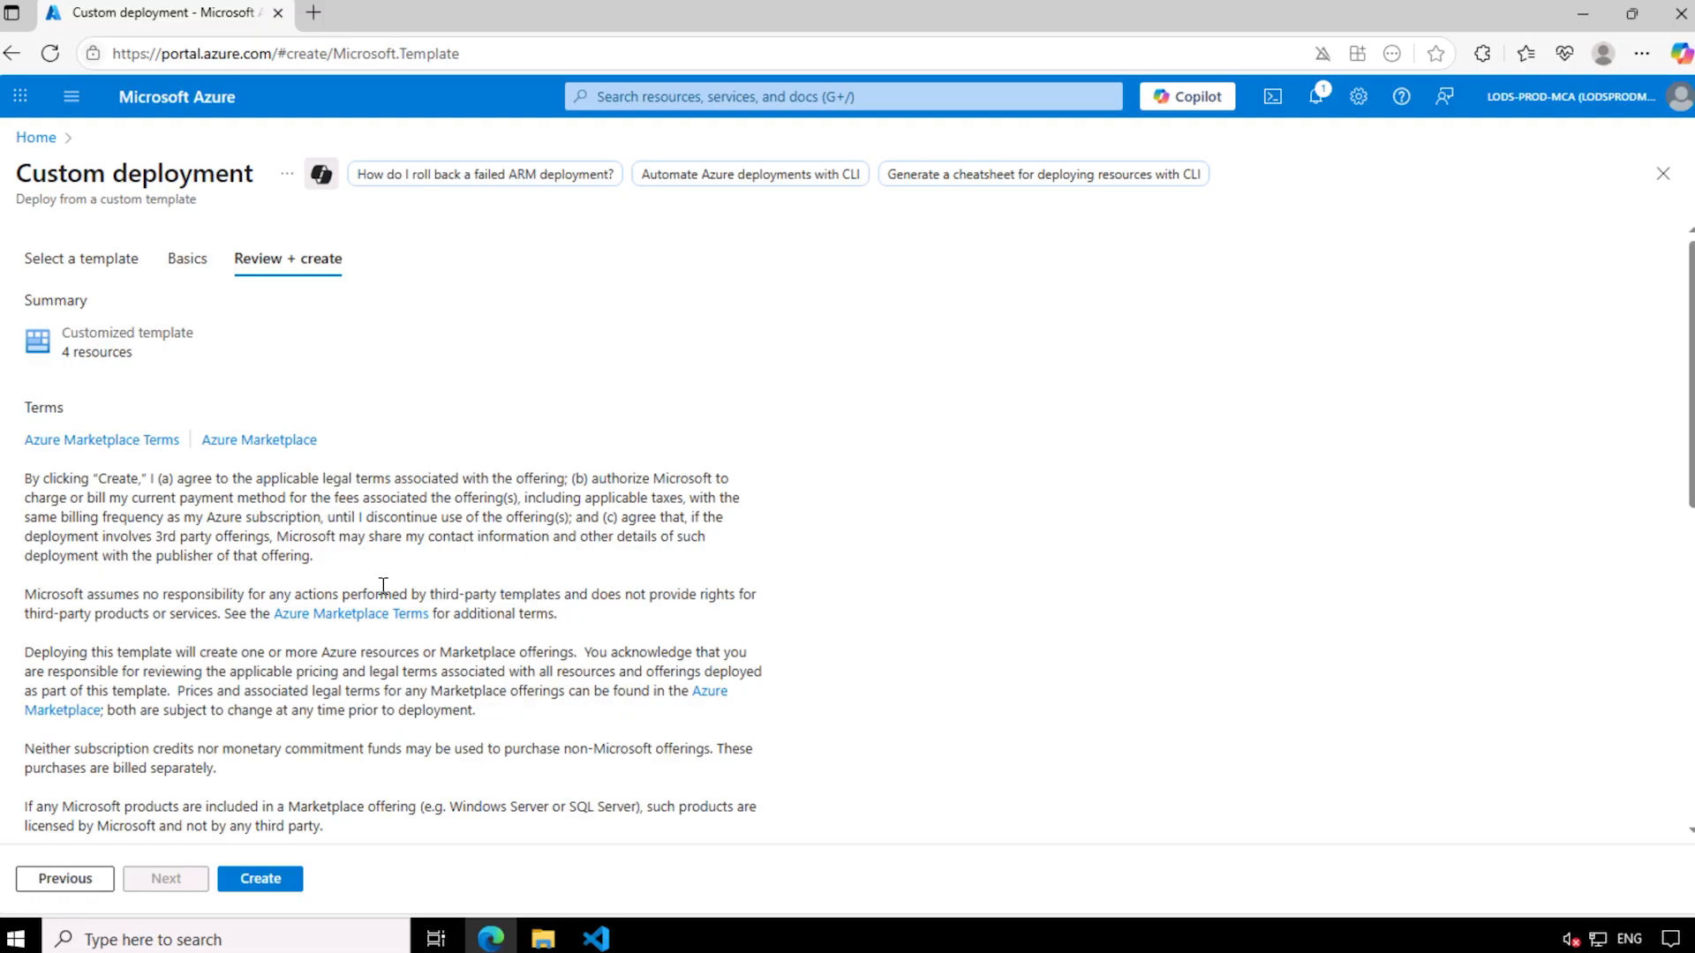
click(262, 878)
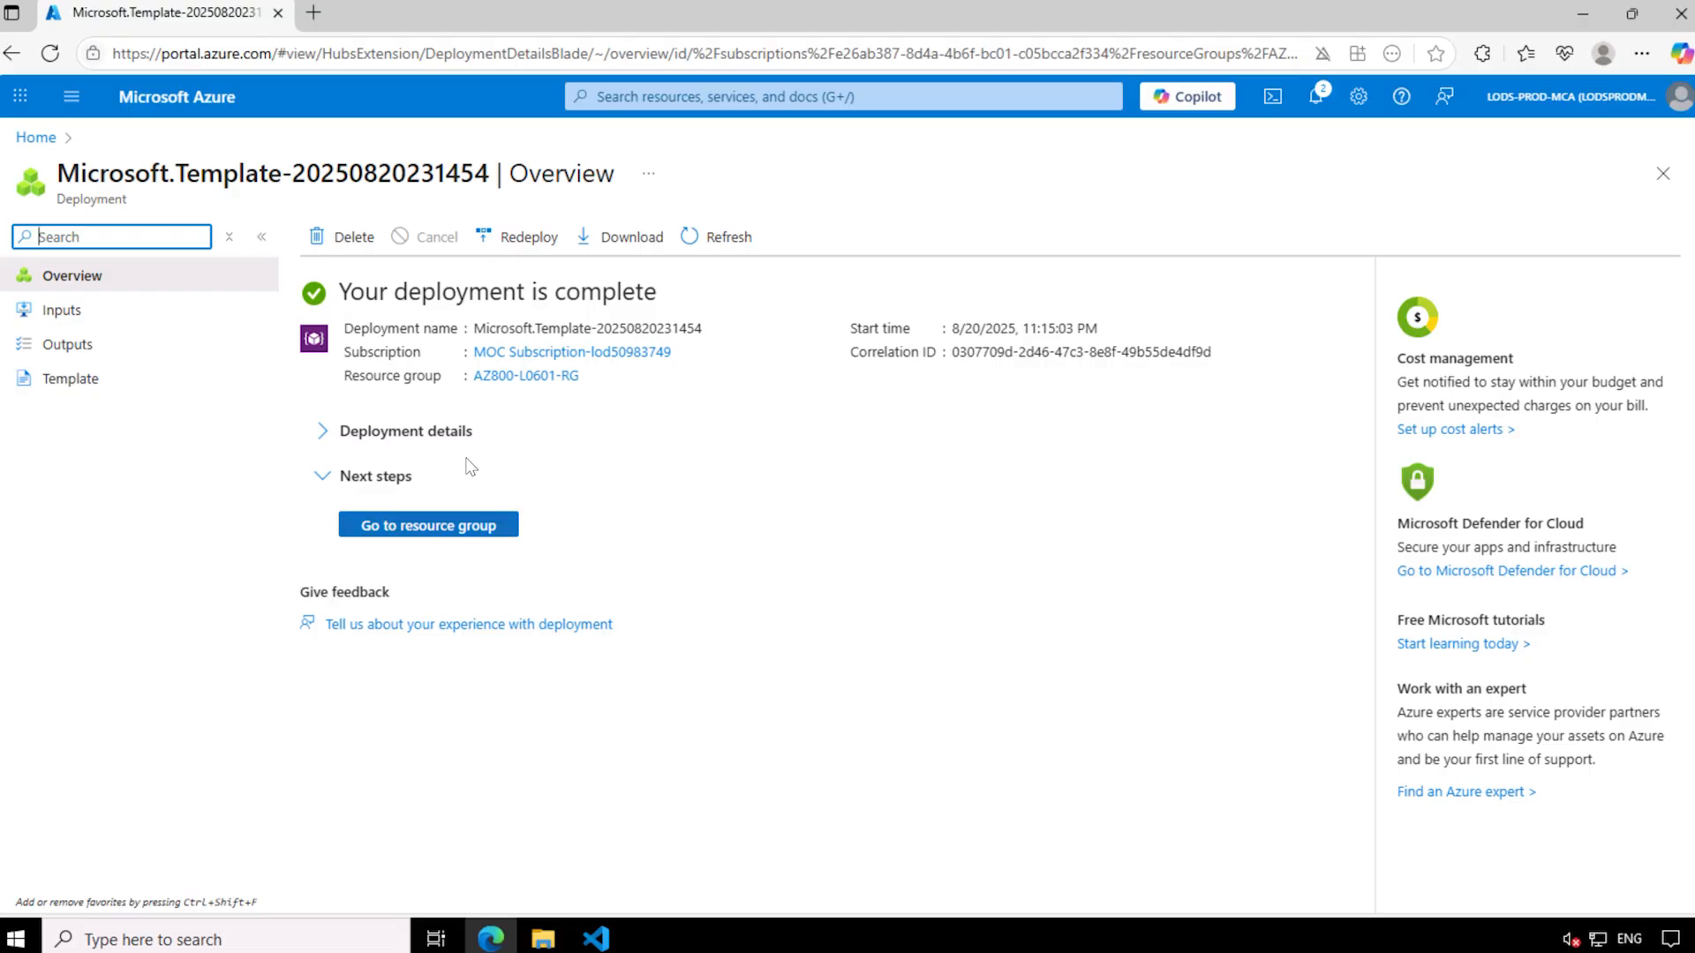
click(426, 527)
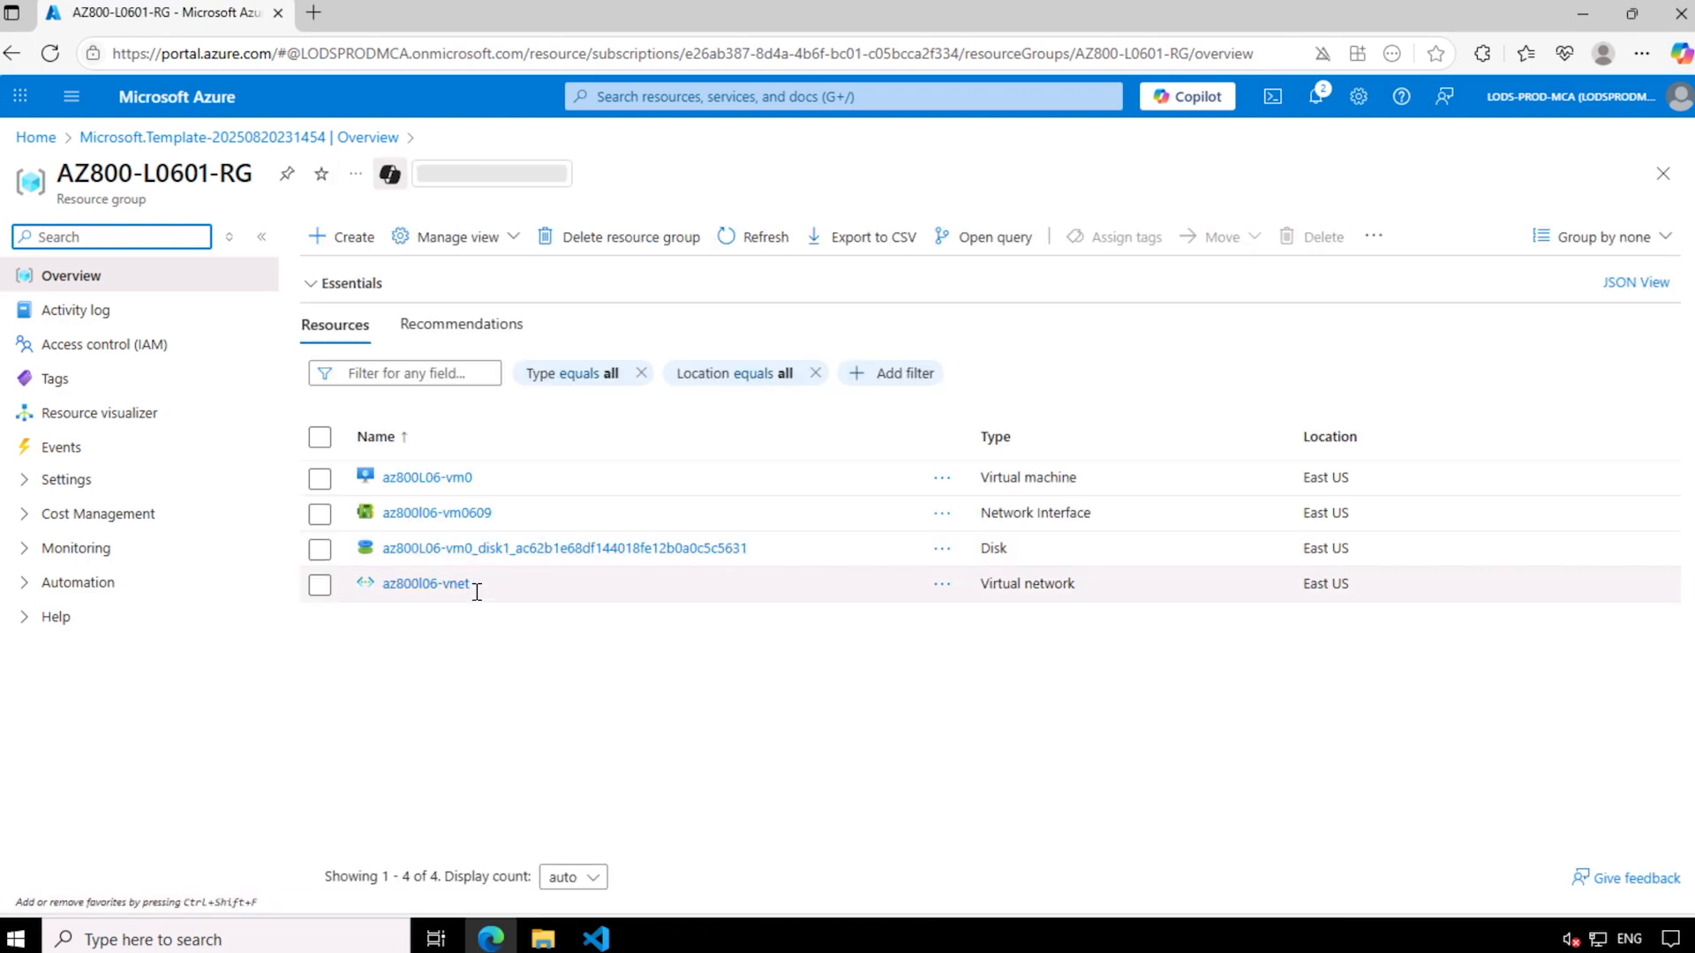
Open az800L06-vm0 and view its Extensions + applications to check the custom script extension.
click(444, 487)
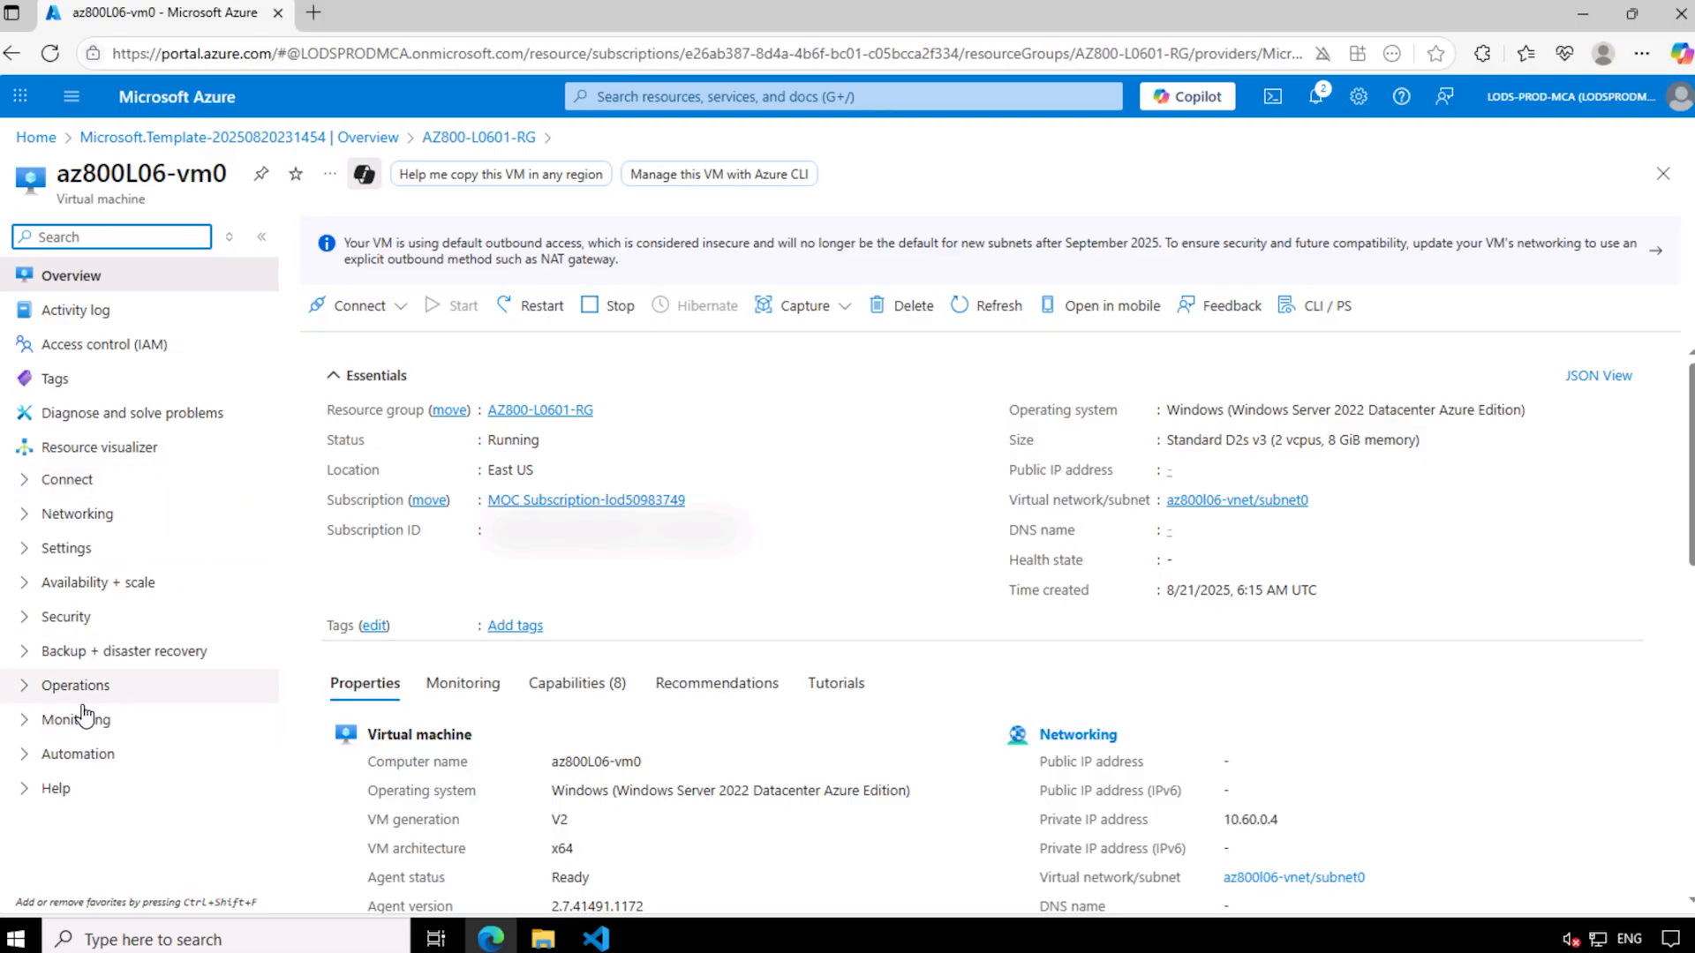
click(58, 560)
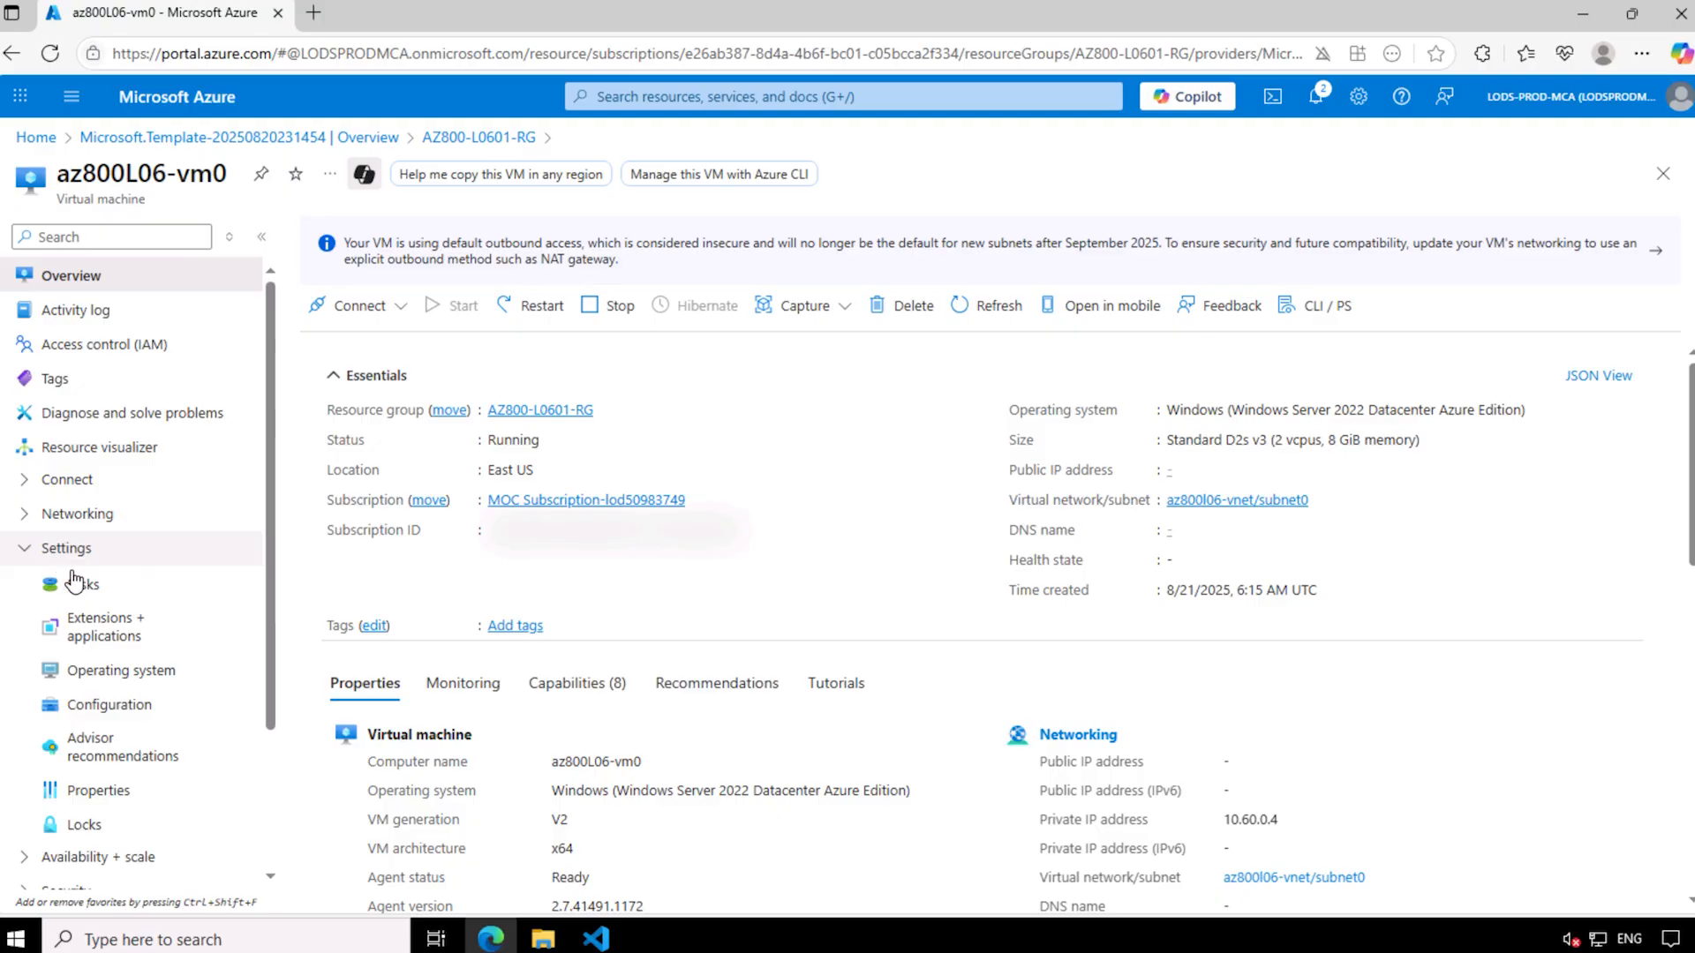
click(106, 633)
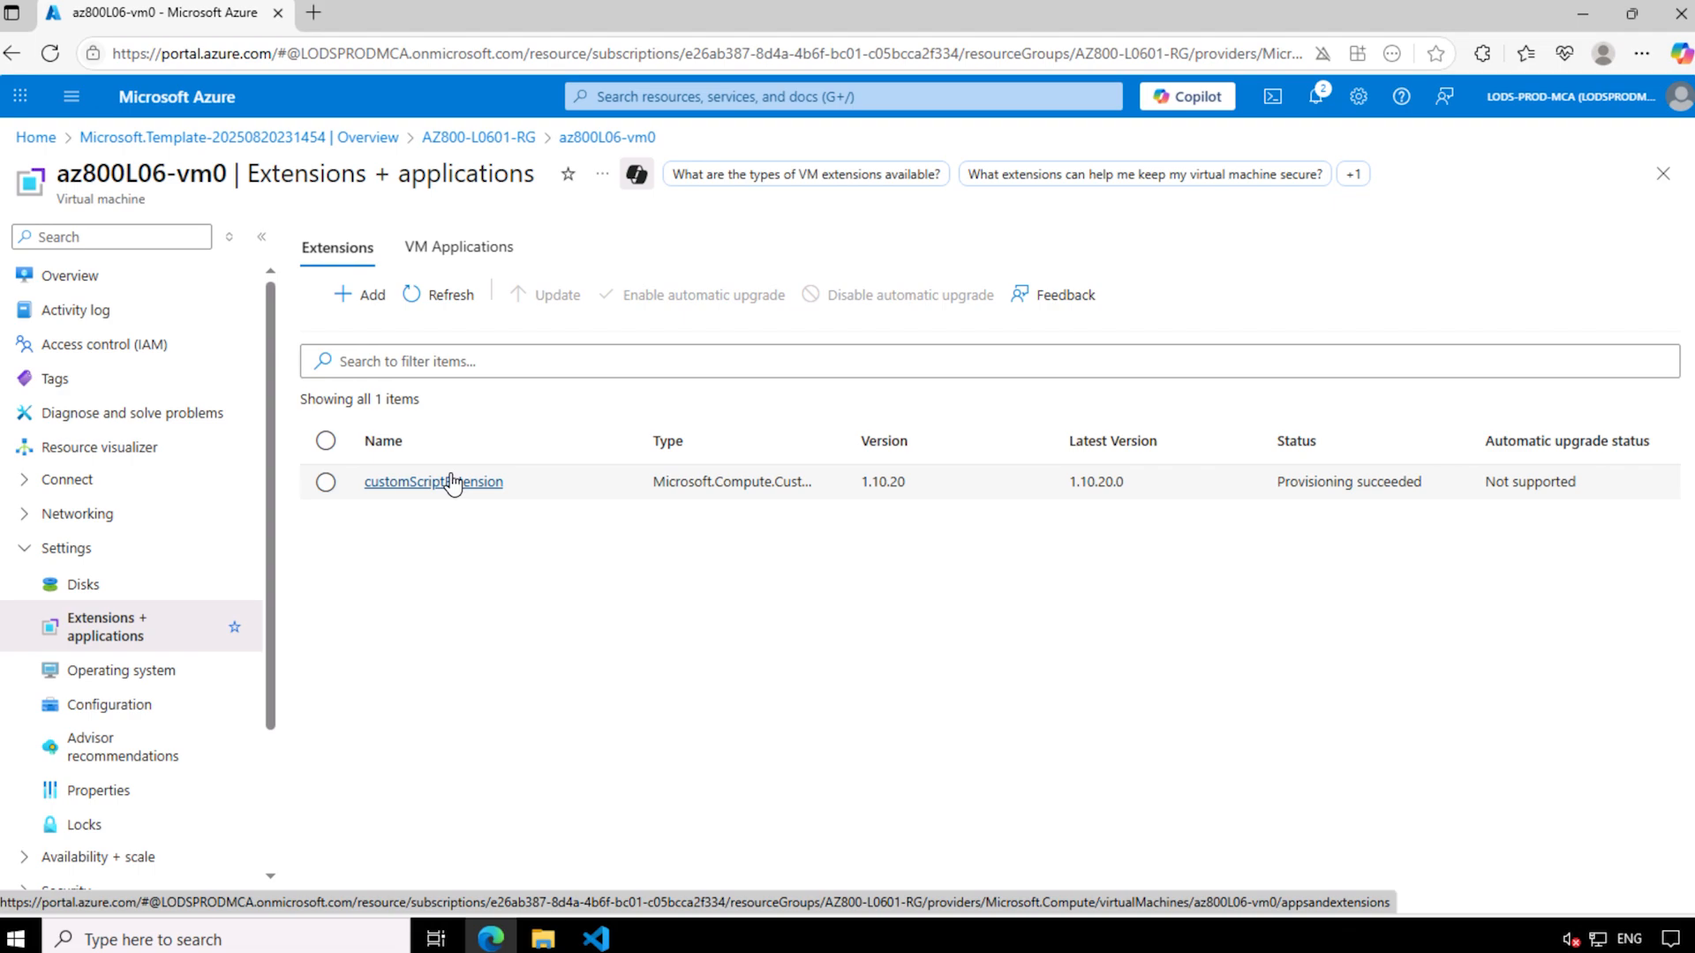
Open Microsoft Defender for Cloud and go to its Environment settings.
click(709, 98)
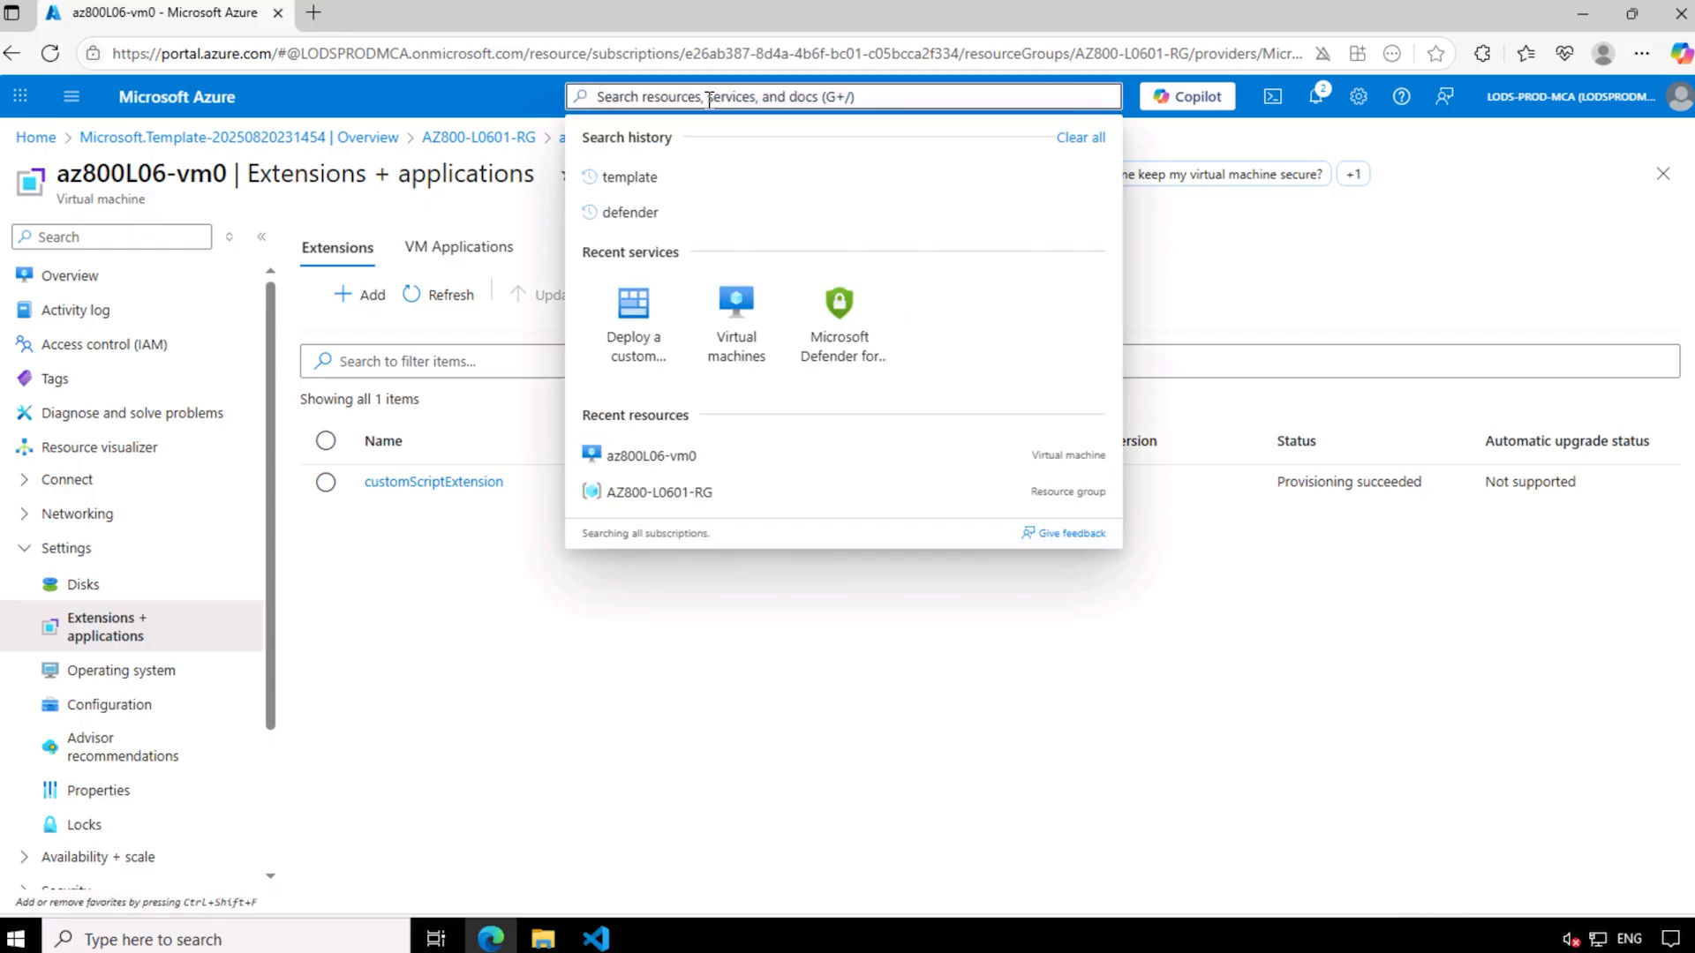
click(845, 343)
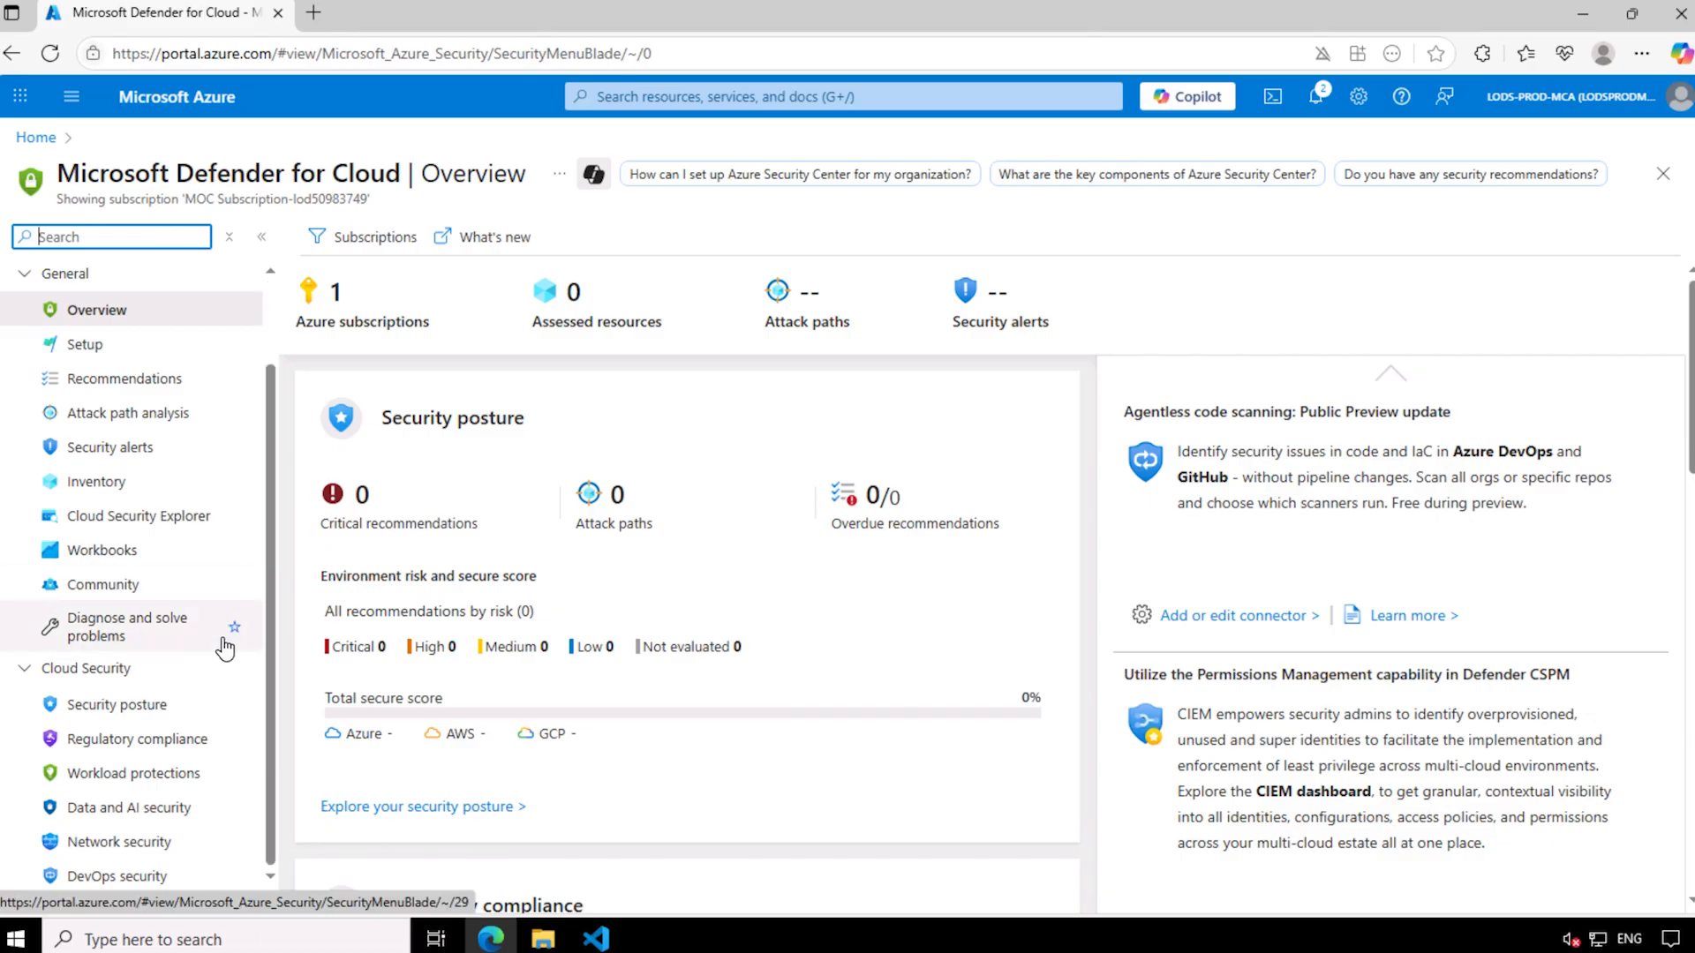
scroll(225, 642, down, 2)
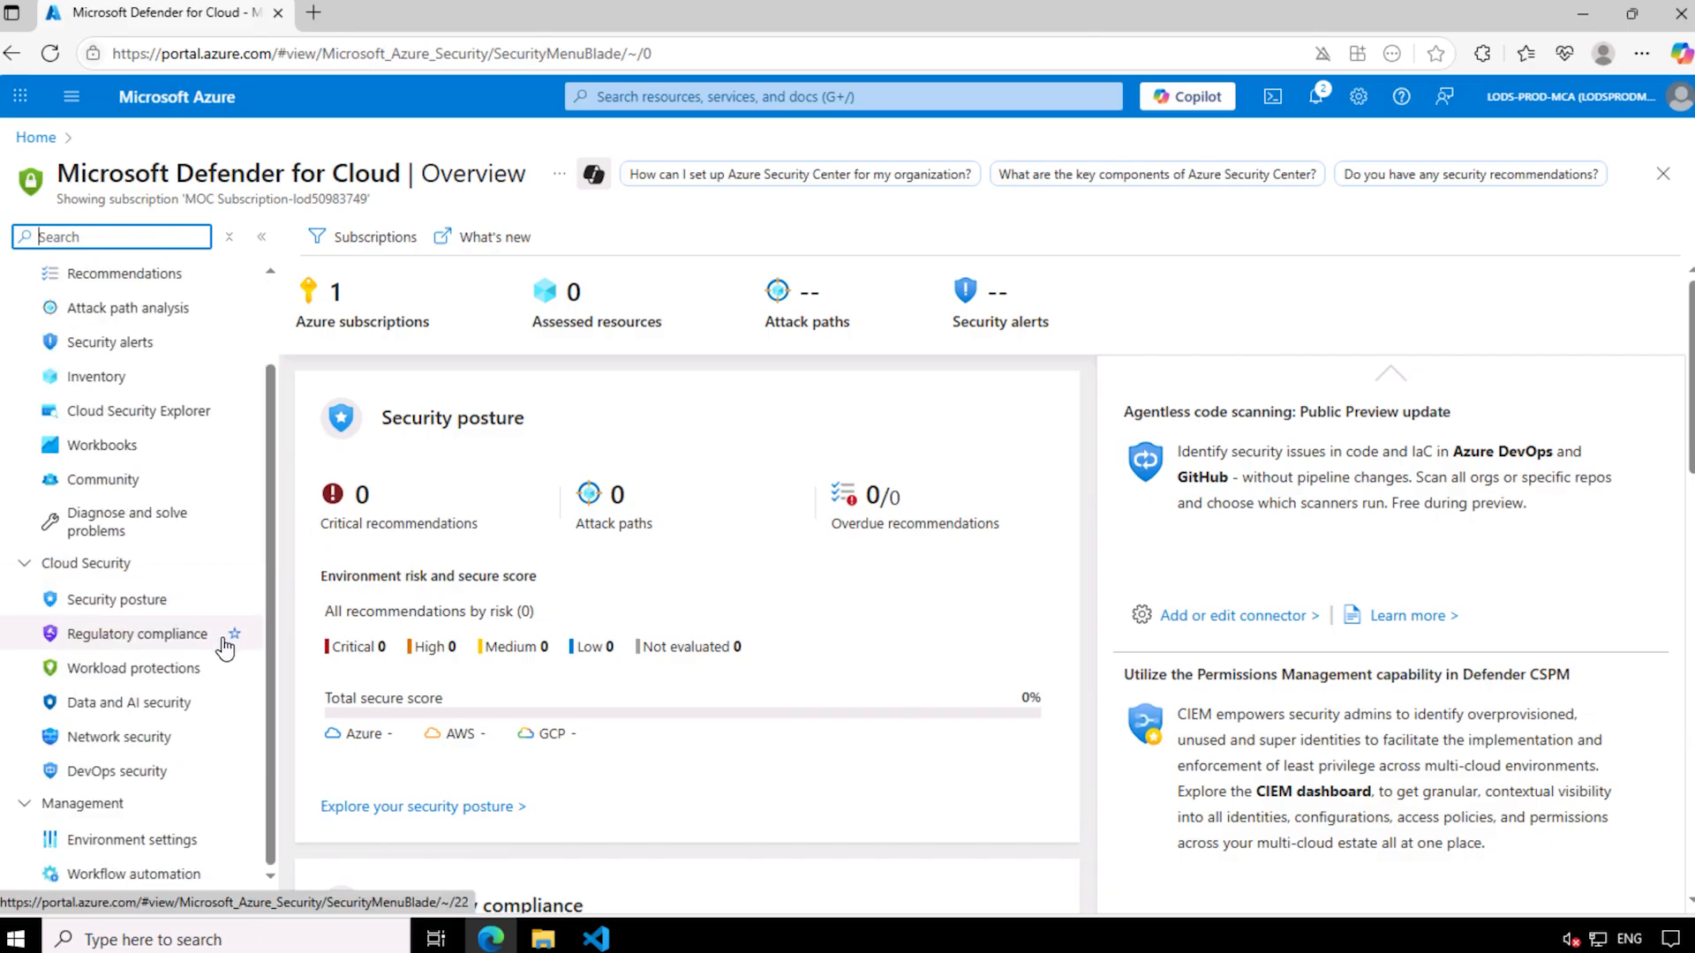
click(177, 846)
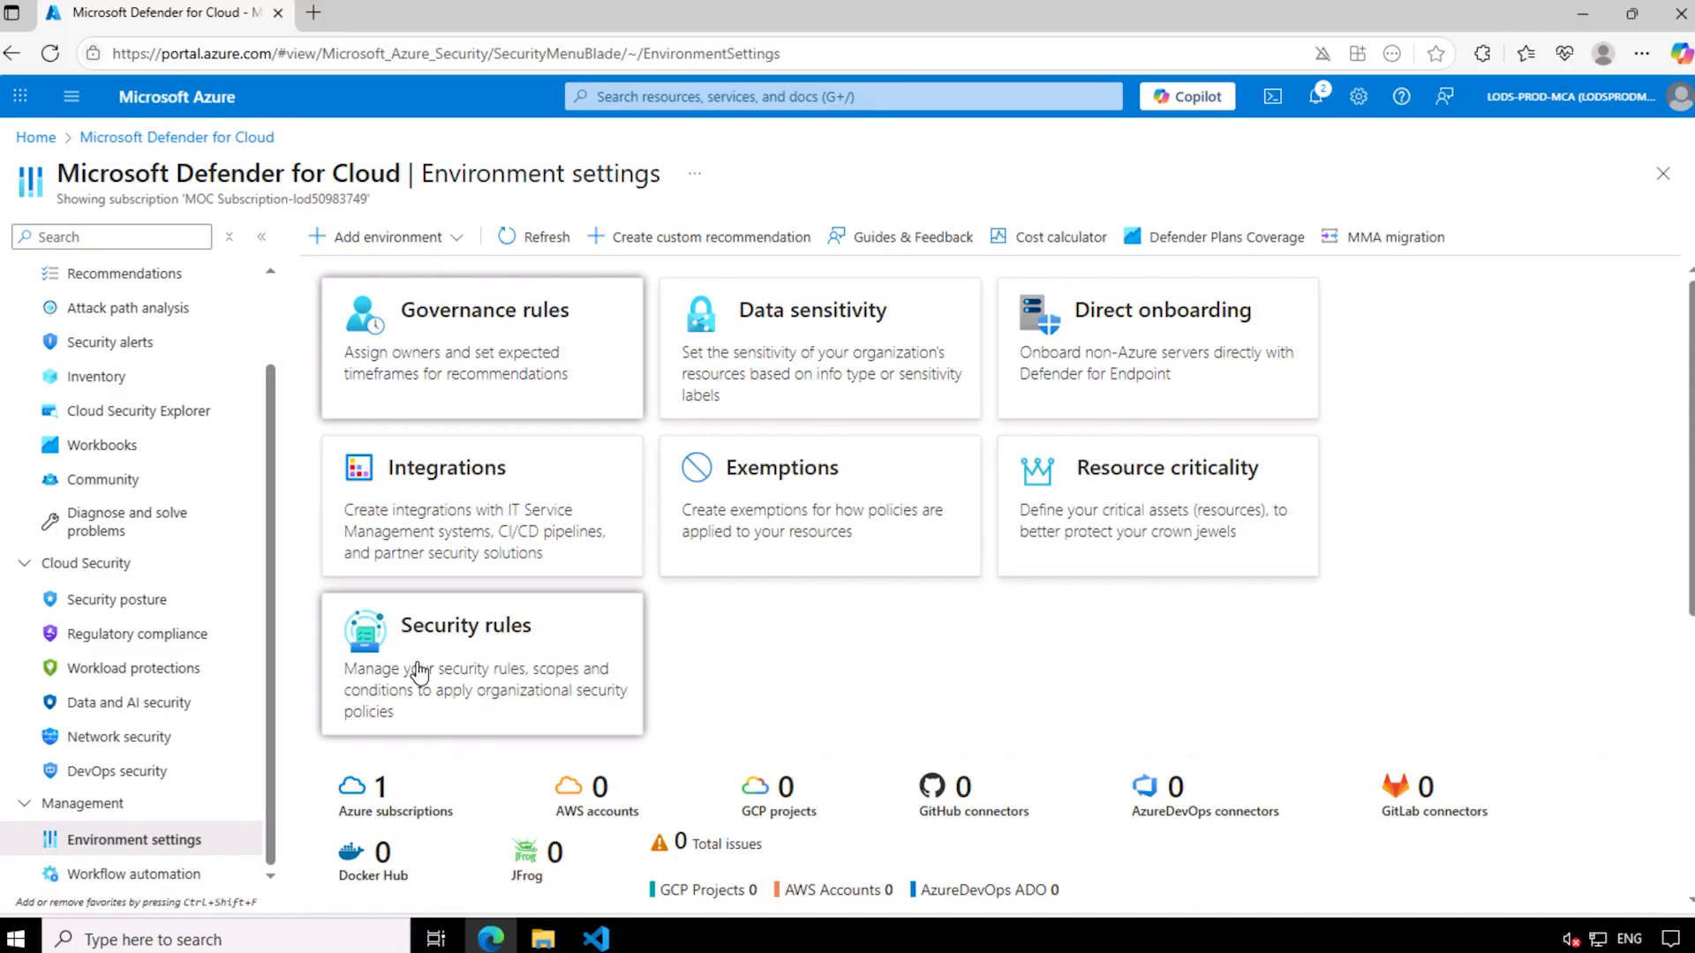
Expand the Azure environment hierarchy and open the Defender plans settings of the MOC subscription.
scroll(415, 658, down, 2)
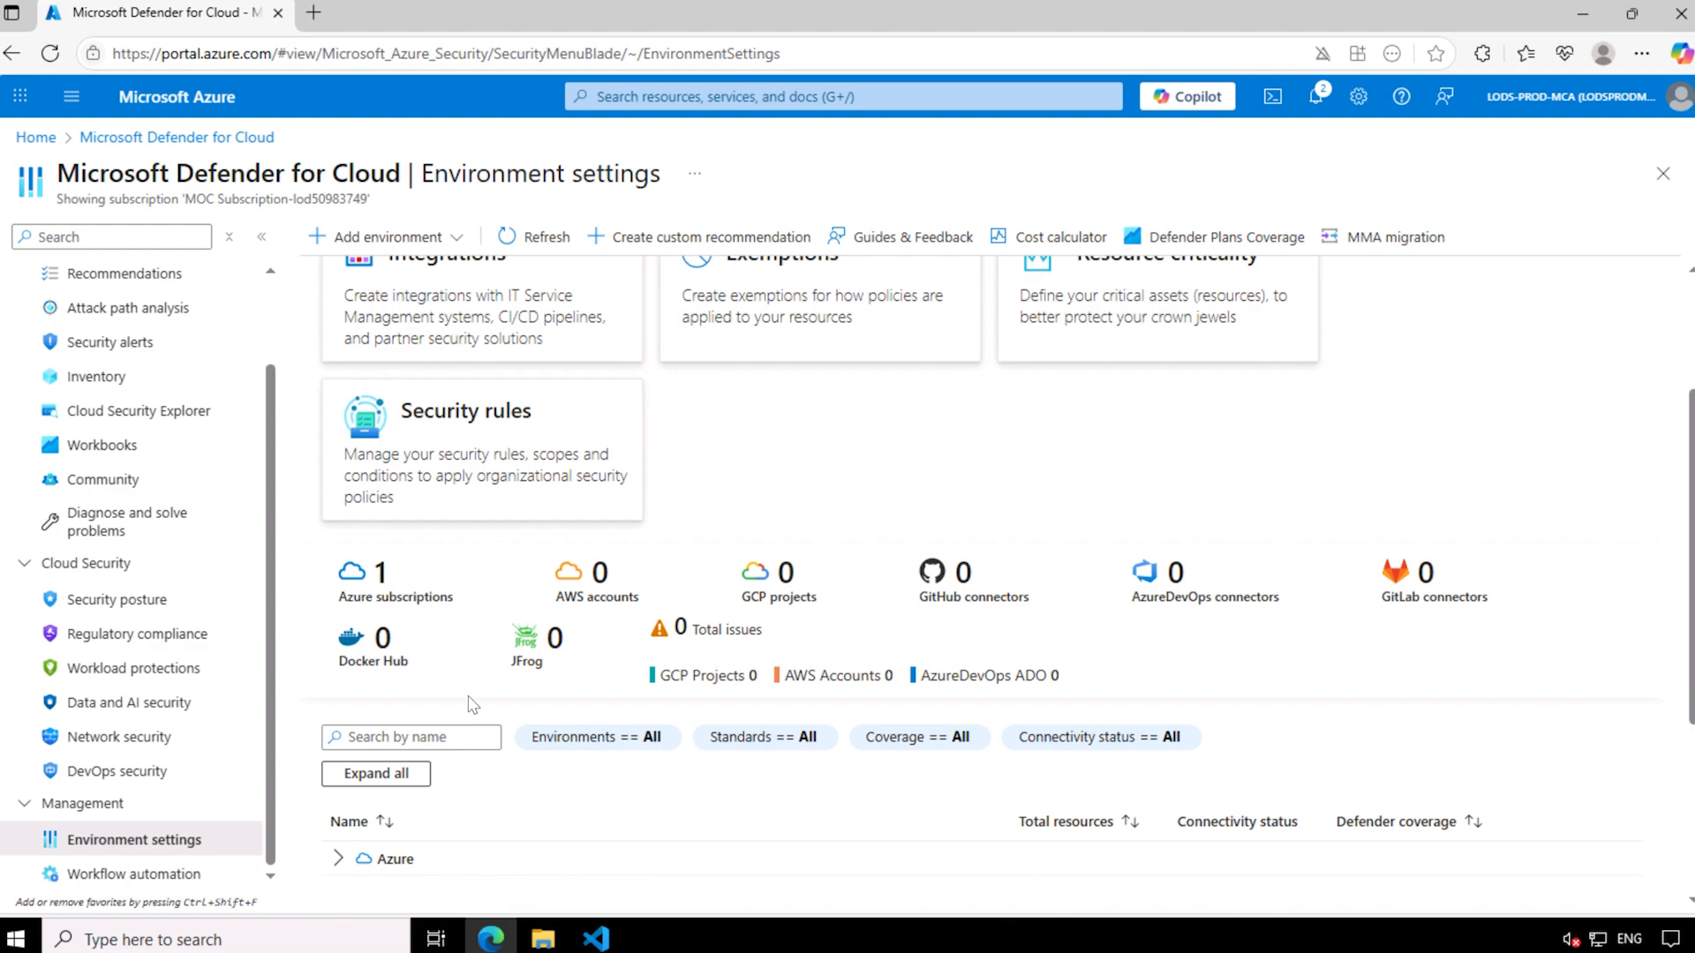
scroll(582, 741, down, 3)
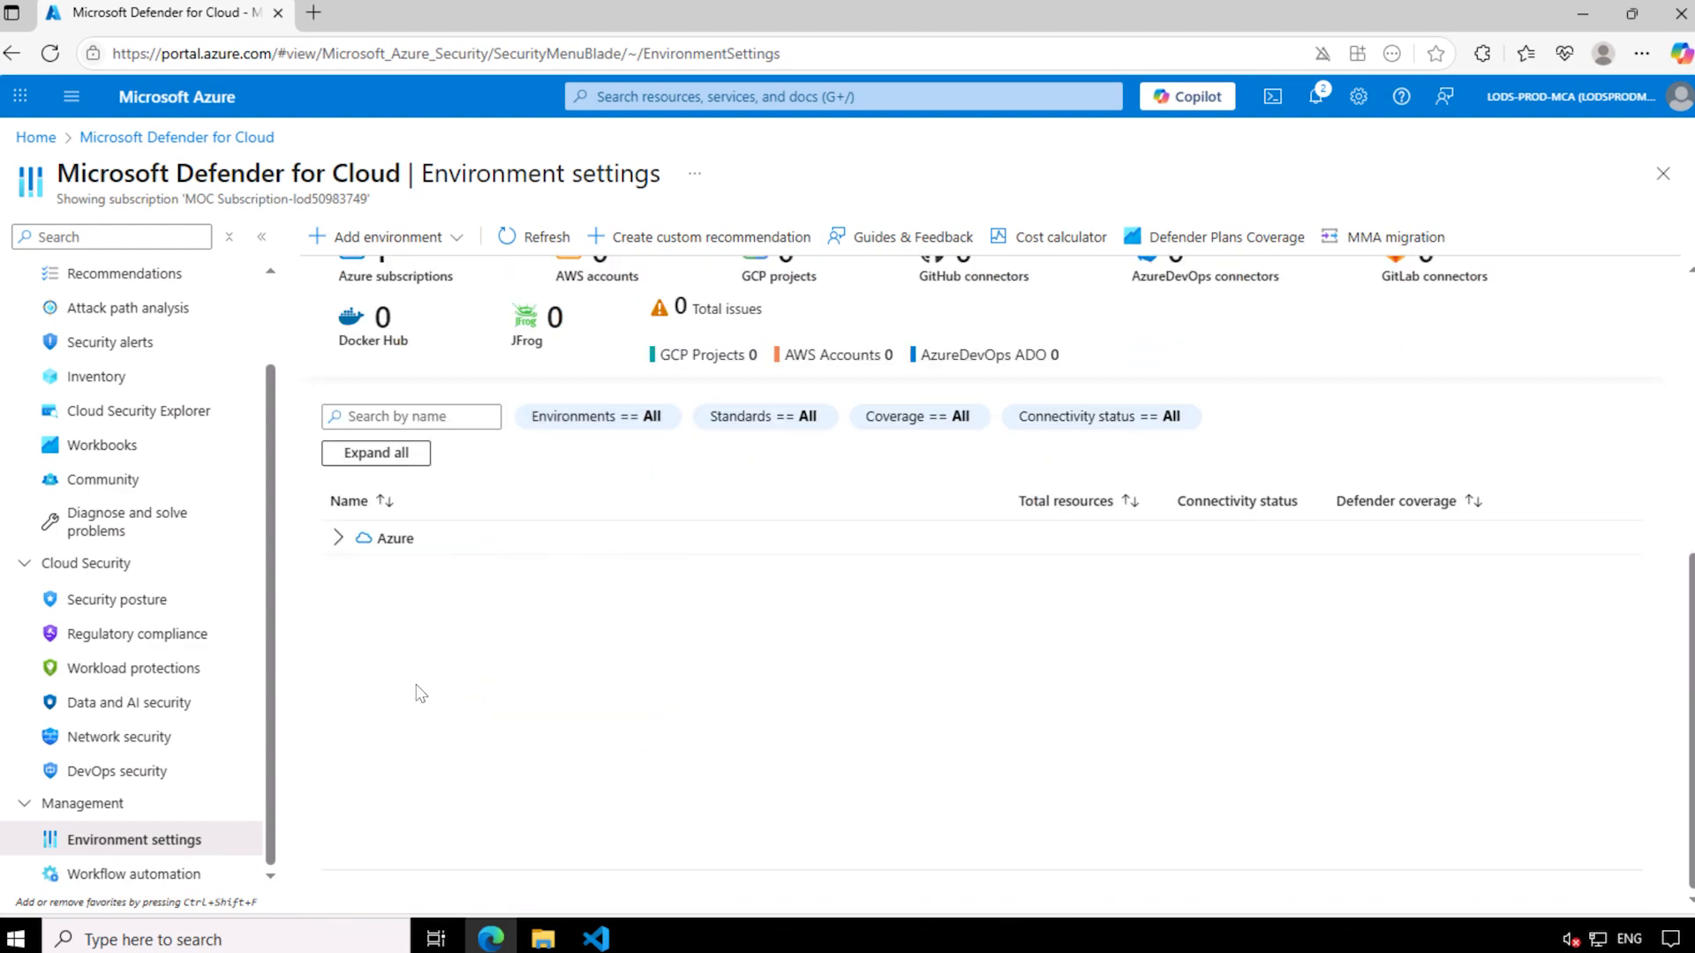
click(335, 537)
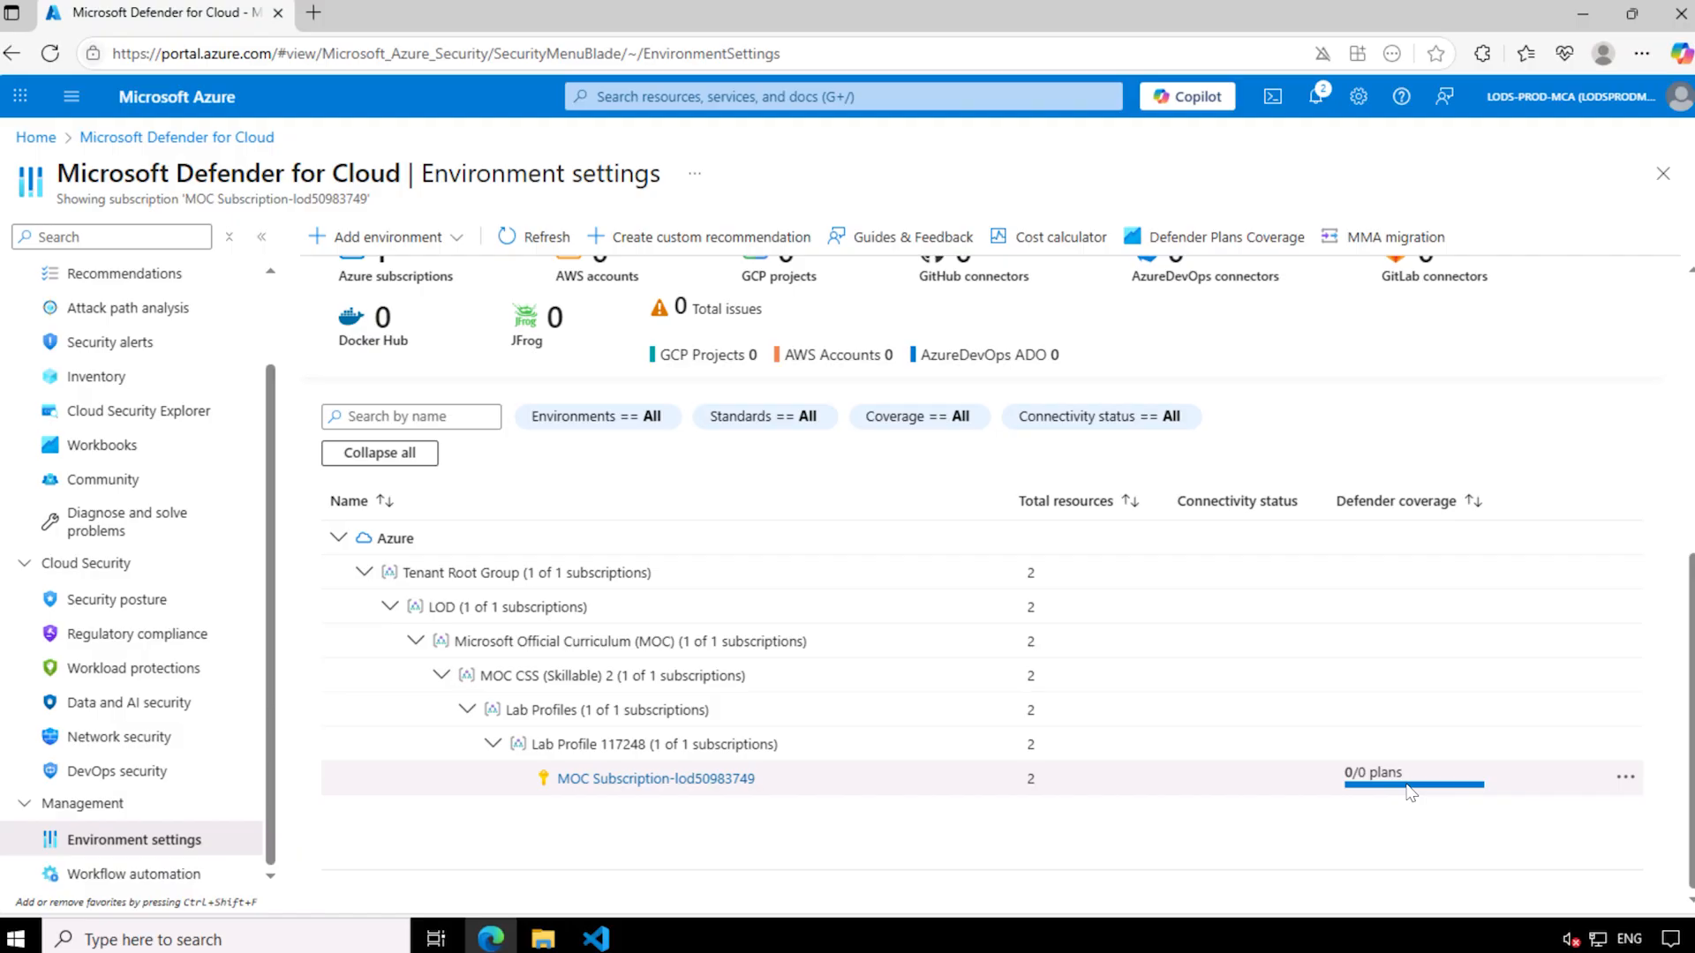
mouse_move(1448, 711)
mouse_down()
mouse_move(1364, 728)
mouse_move(1492, 737)
mouse_move(1448, 715)
mouse_up()
click(1626, 779)
click(1531, 803)
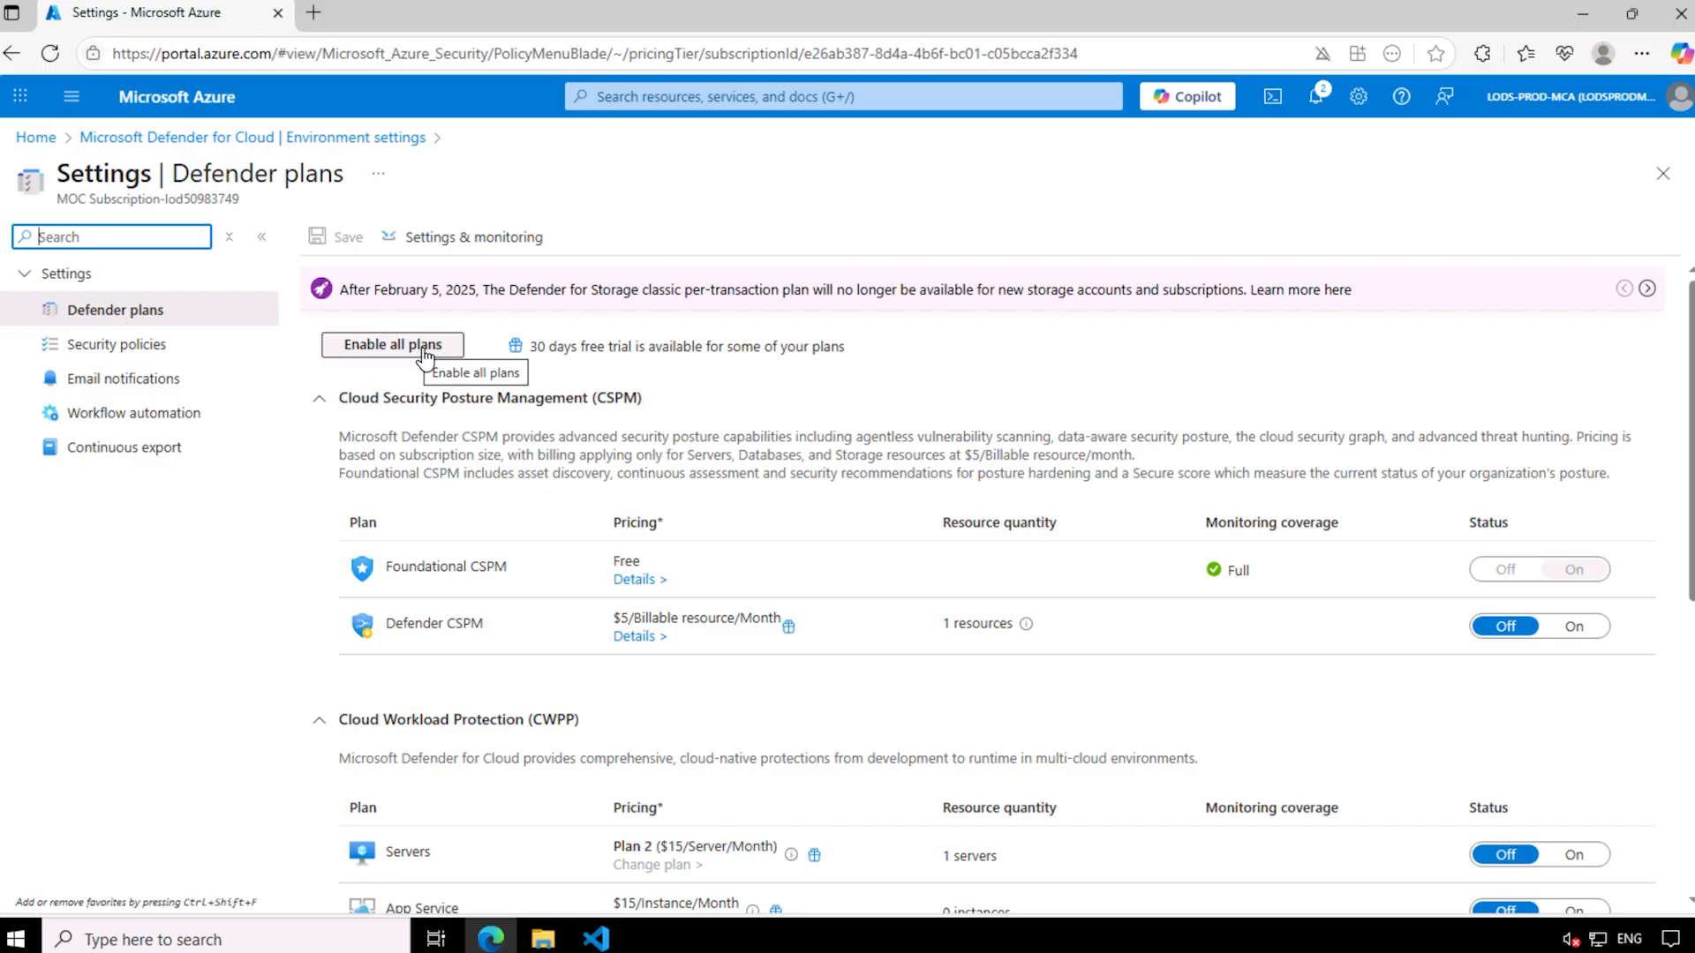
Enable all Defender plans for the subscription, and cancel the plan selection for APIs after viewing its plans.
mouse_move(542, 306)
mouse_down()
mouse_move(523, 337)
mouse_move(640, 314)
mouse_move(506, 325)
mouse_up()
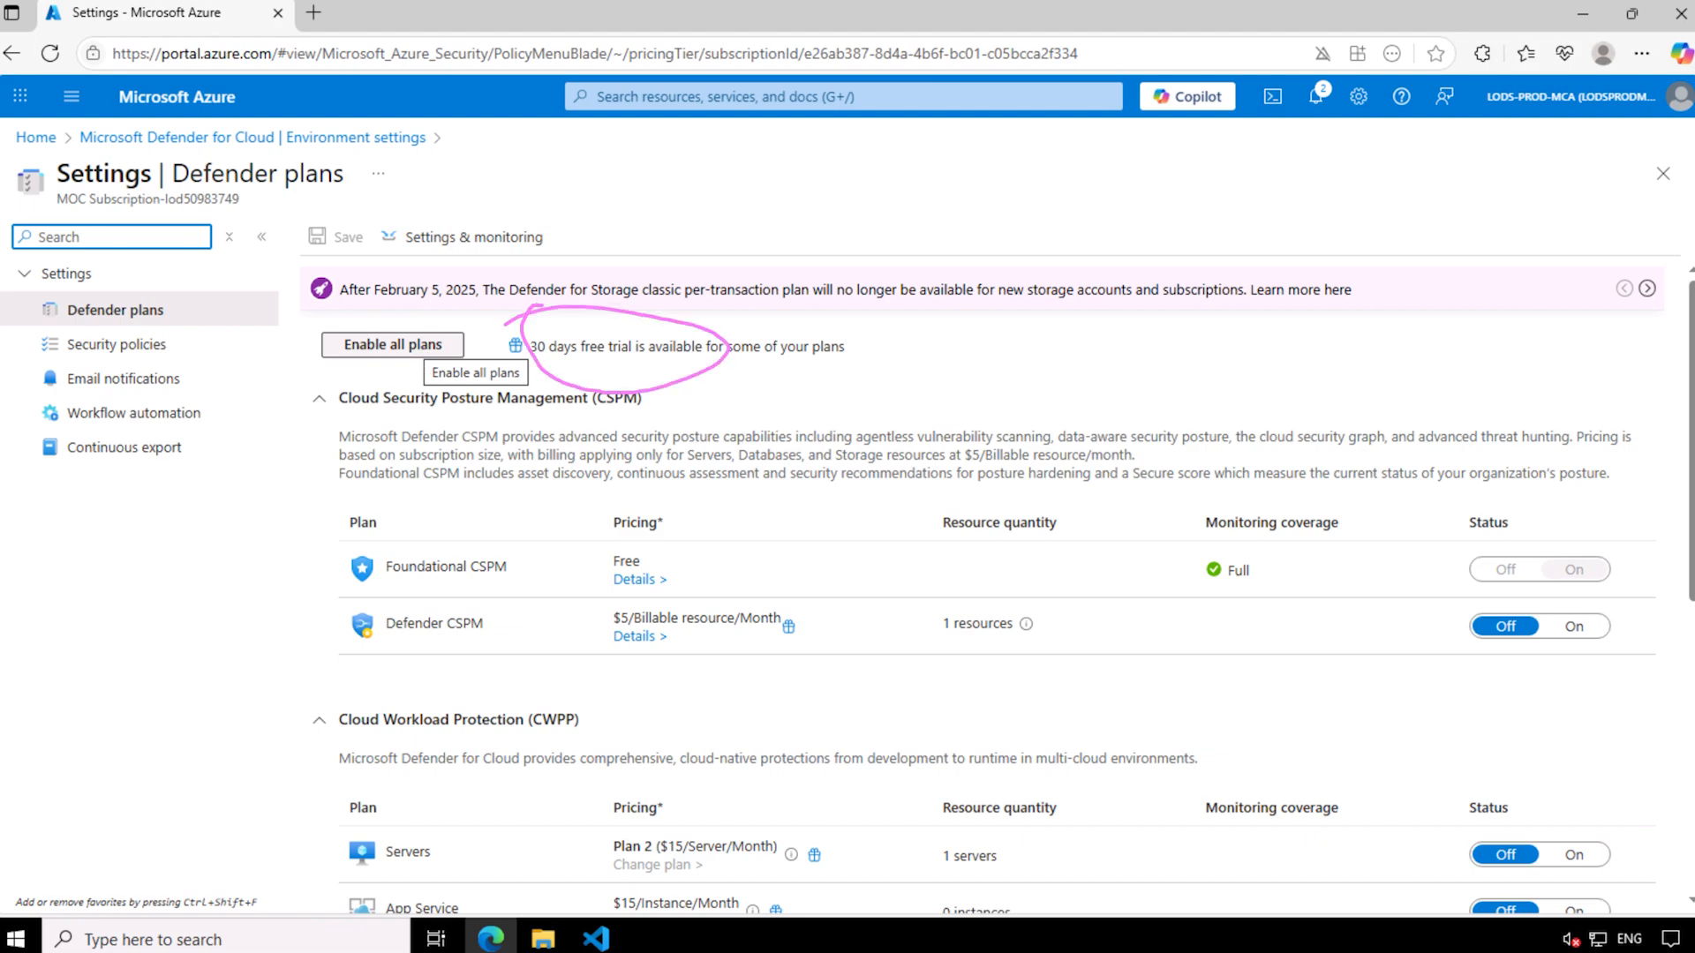
key(Escape)
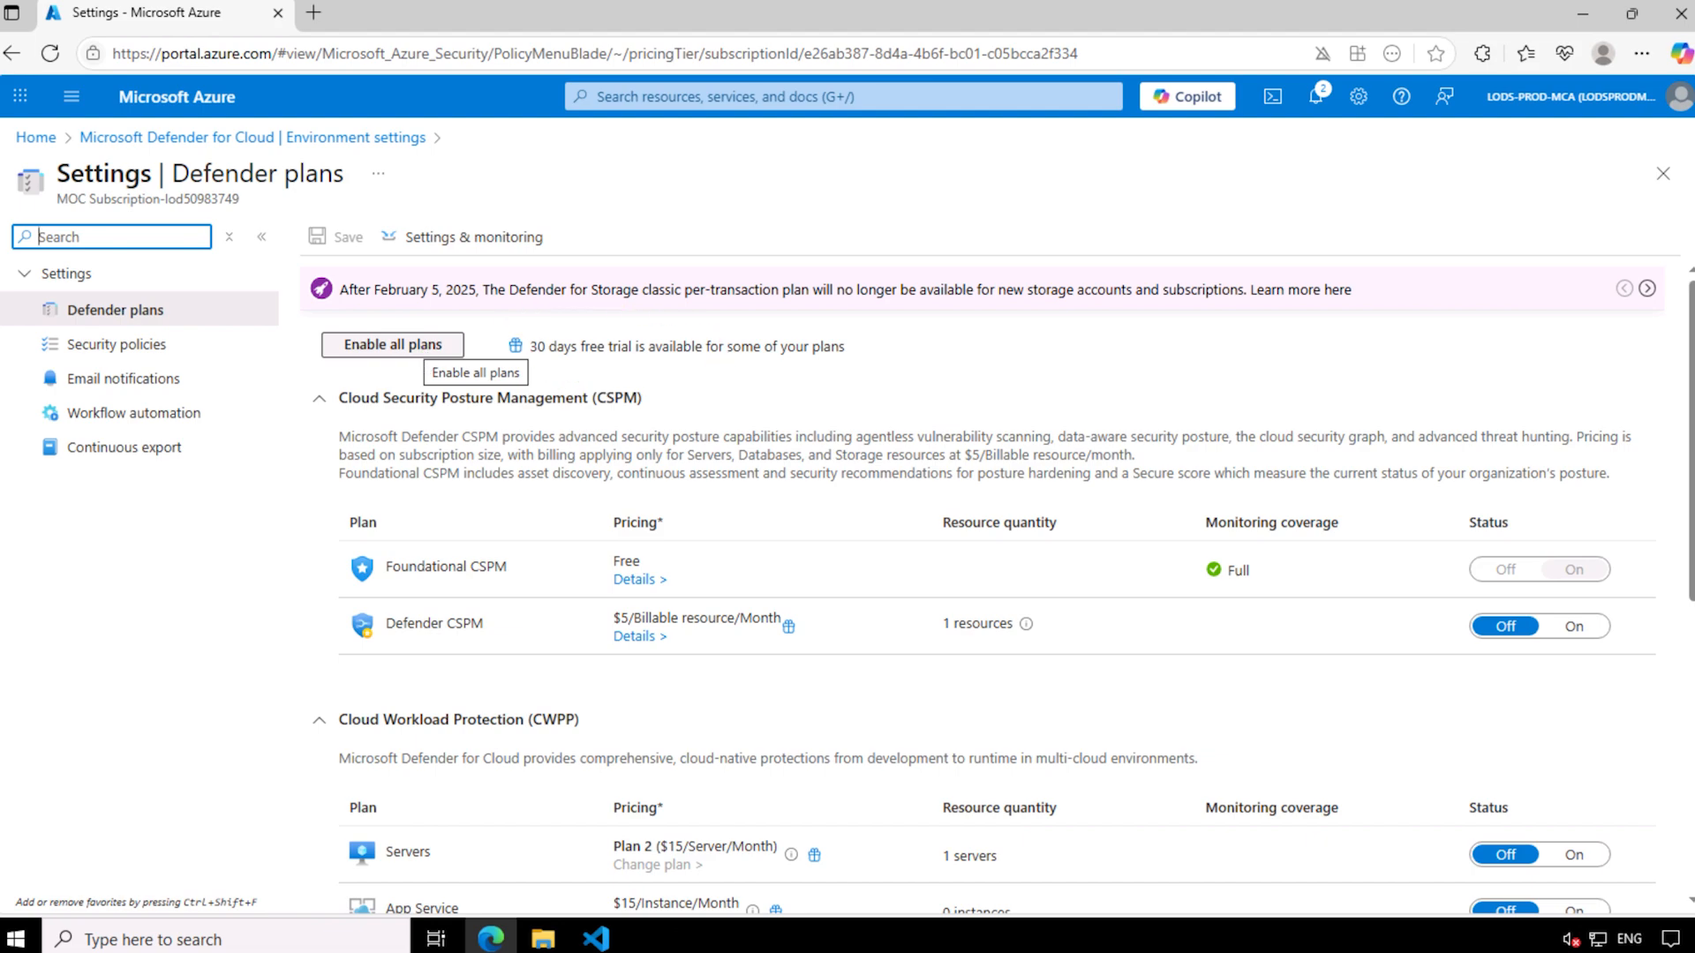
click(378, 346)
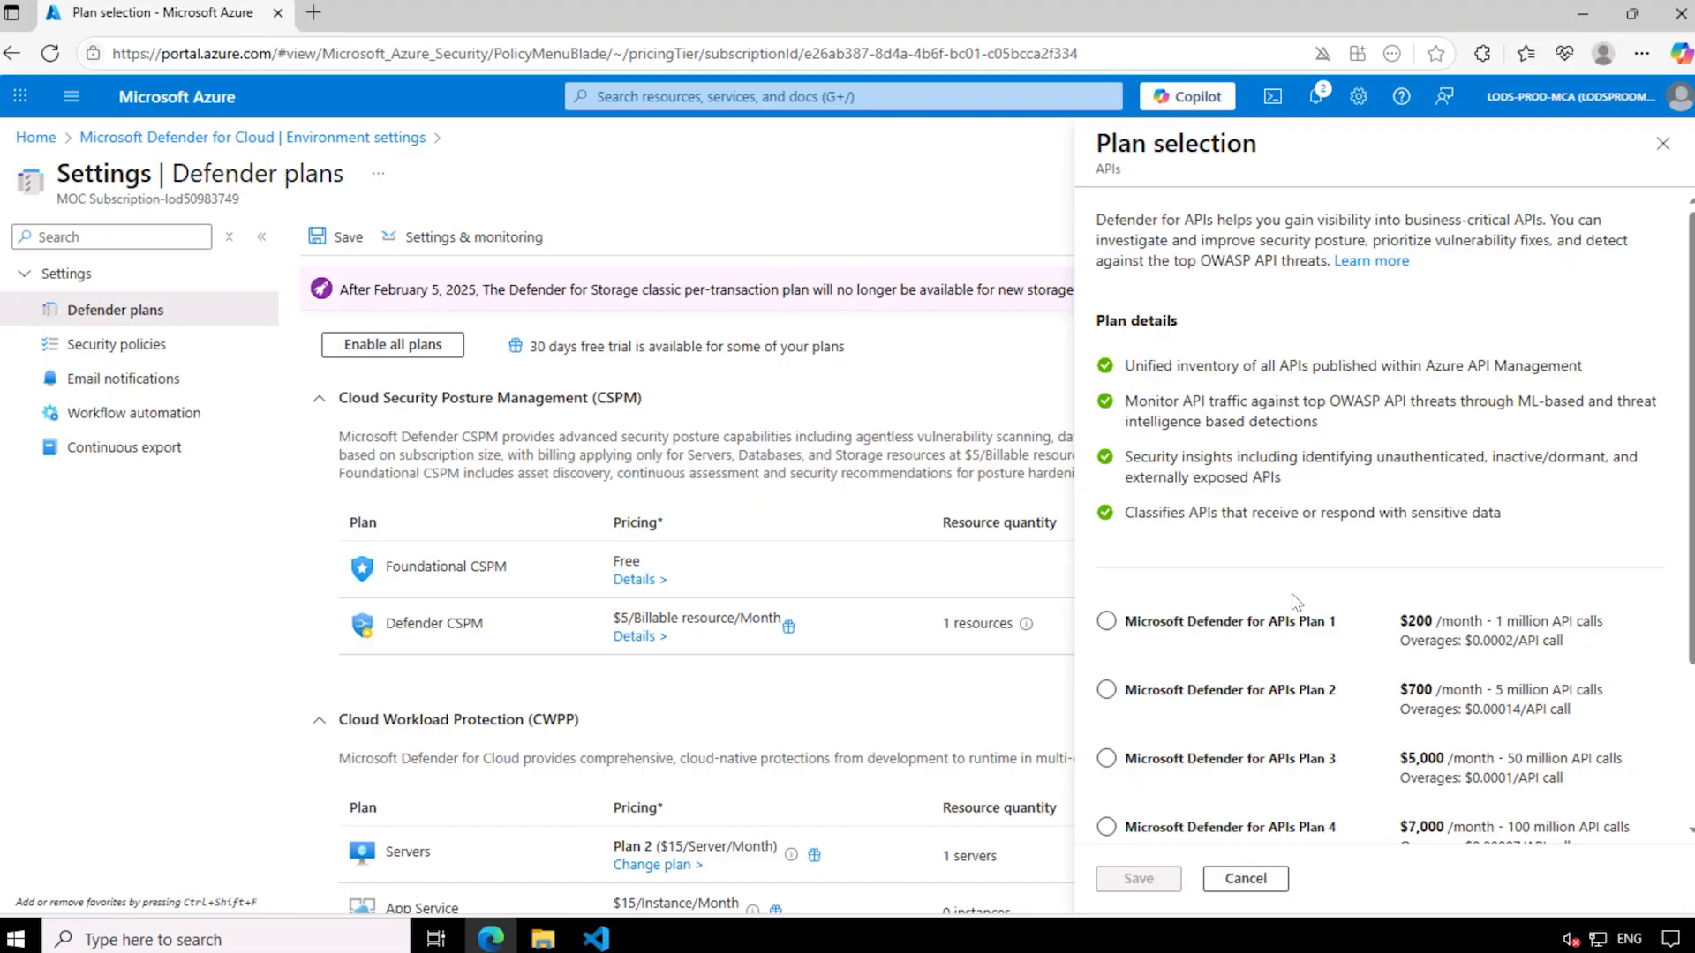
scroll(1291, 595, down, 3)
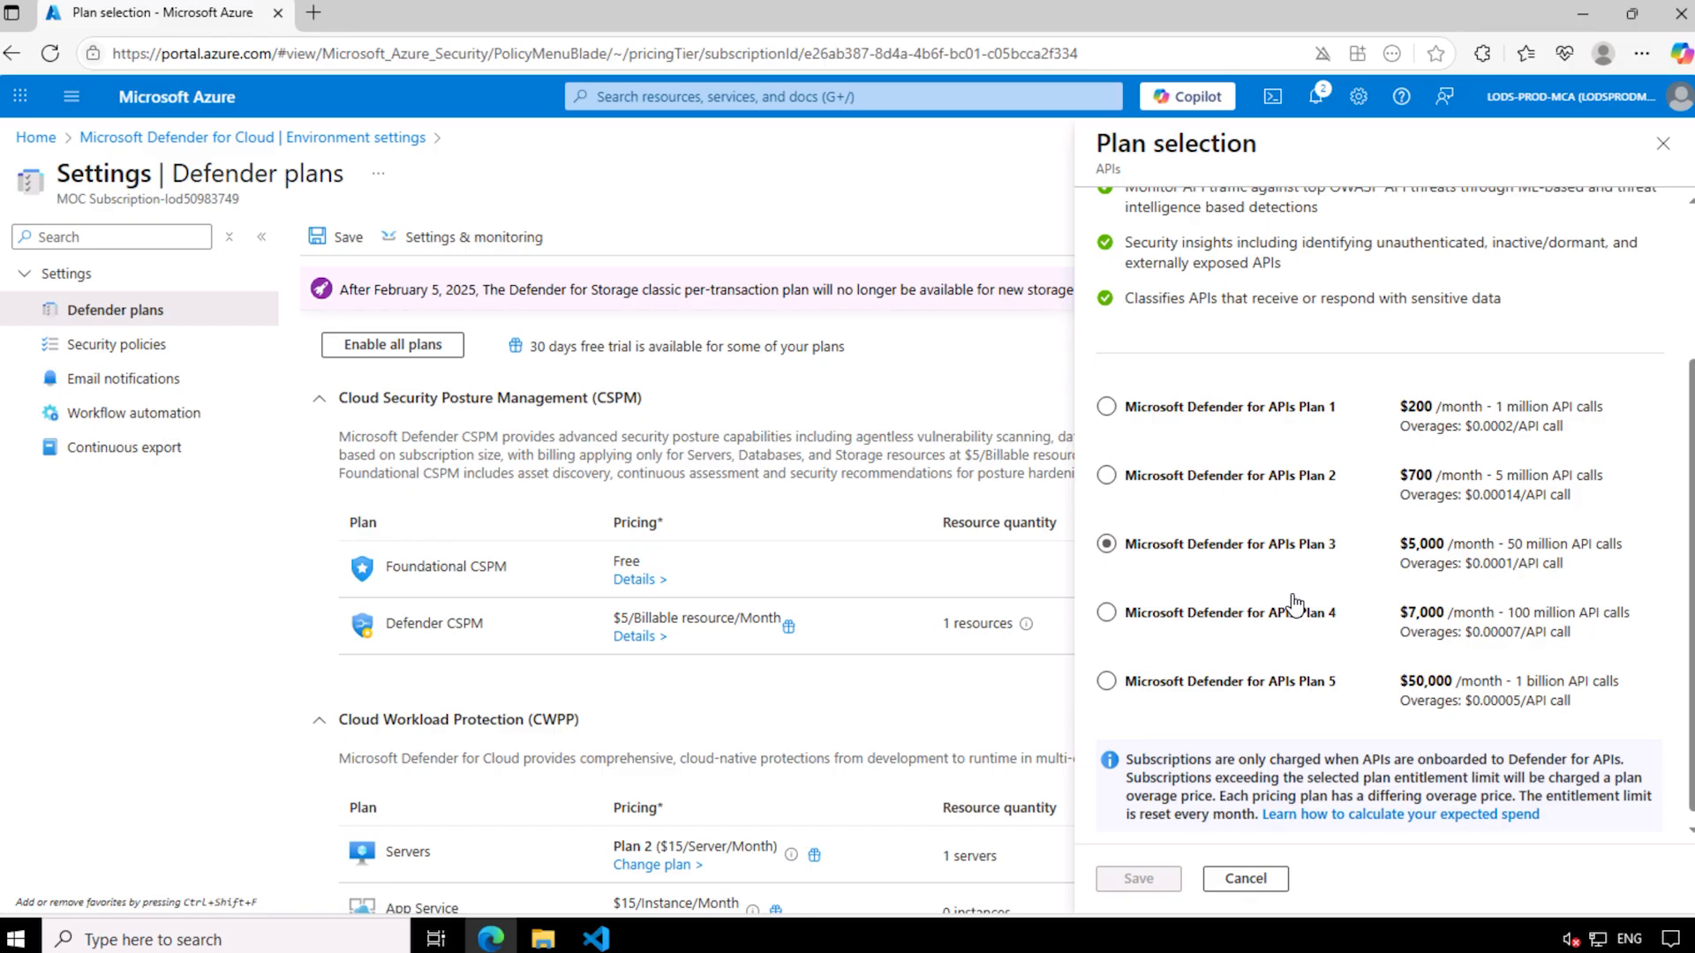
click(1293, 598)
click(1295, 686)
scroll(1295, 688, down, 1)
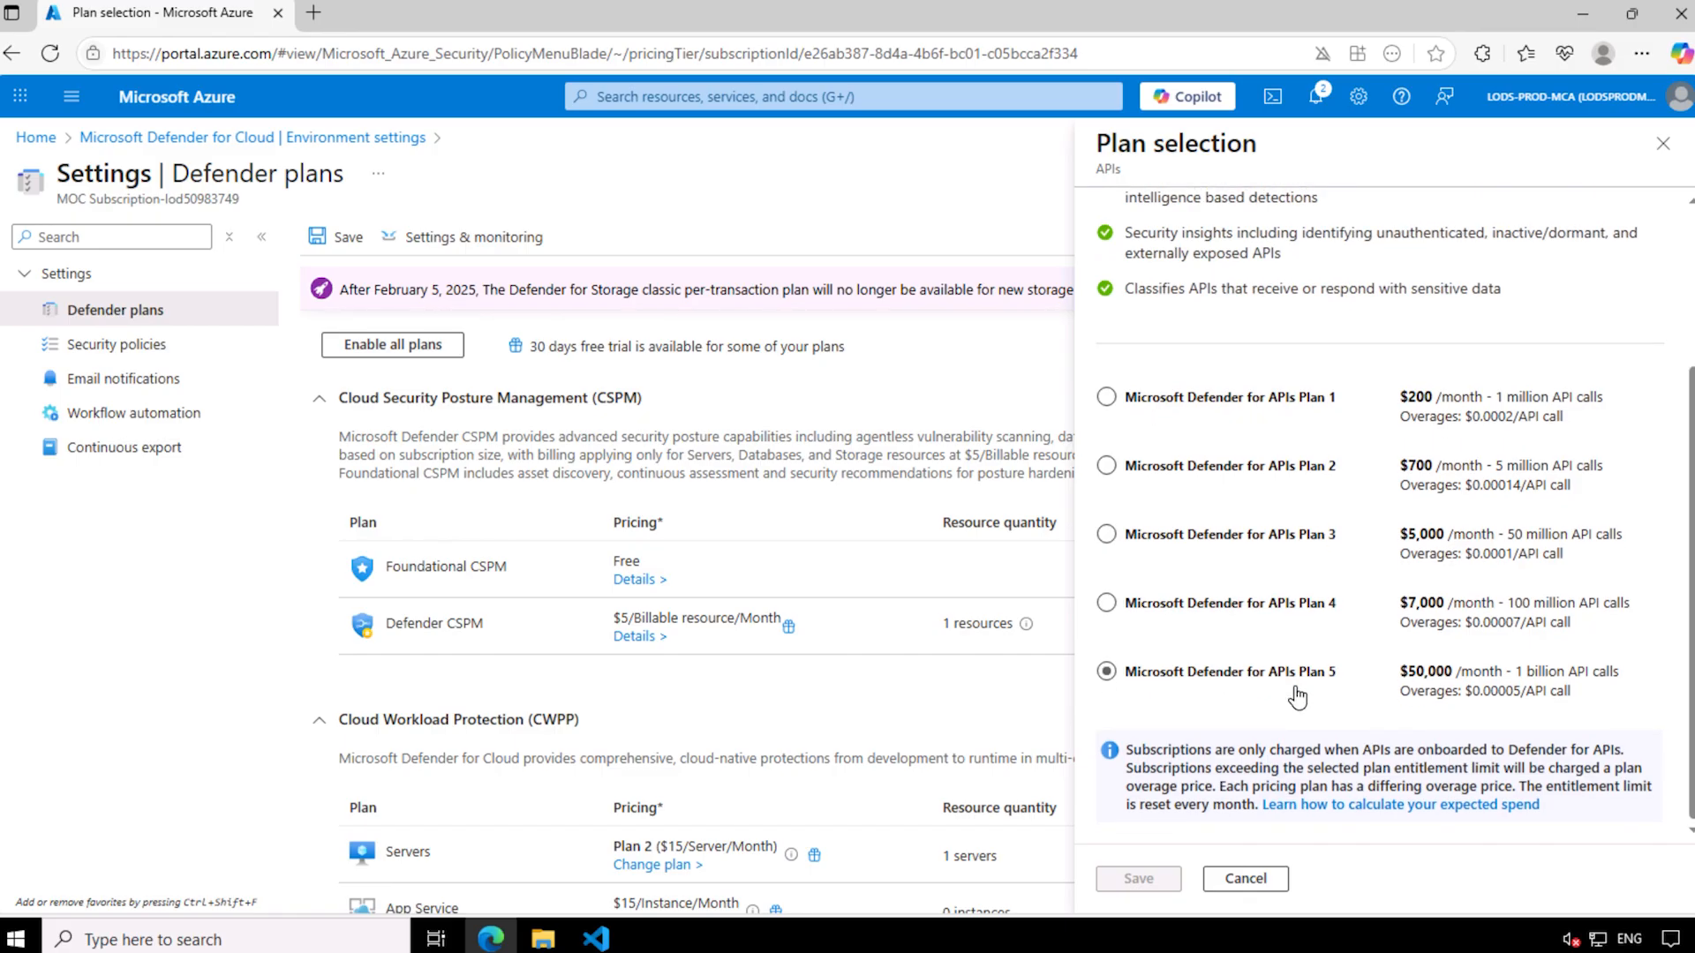
scroll(1294, 813, up, 3)
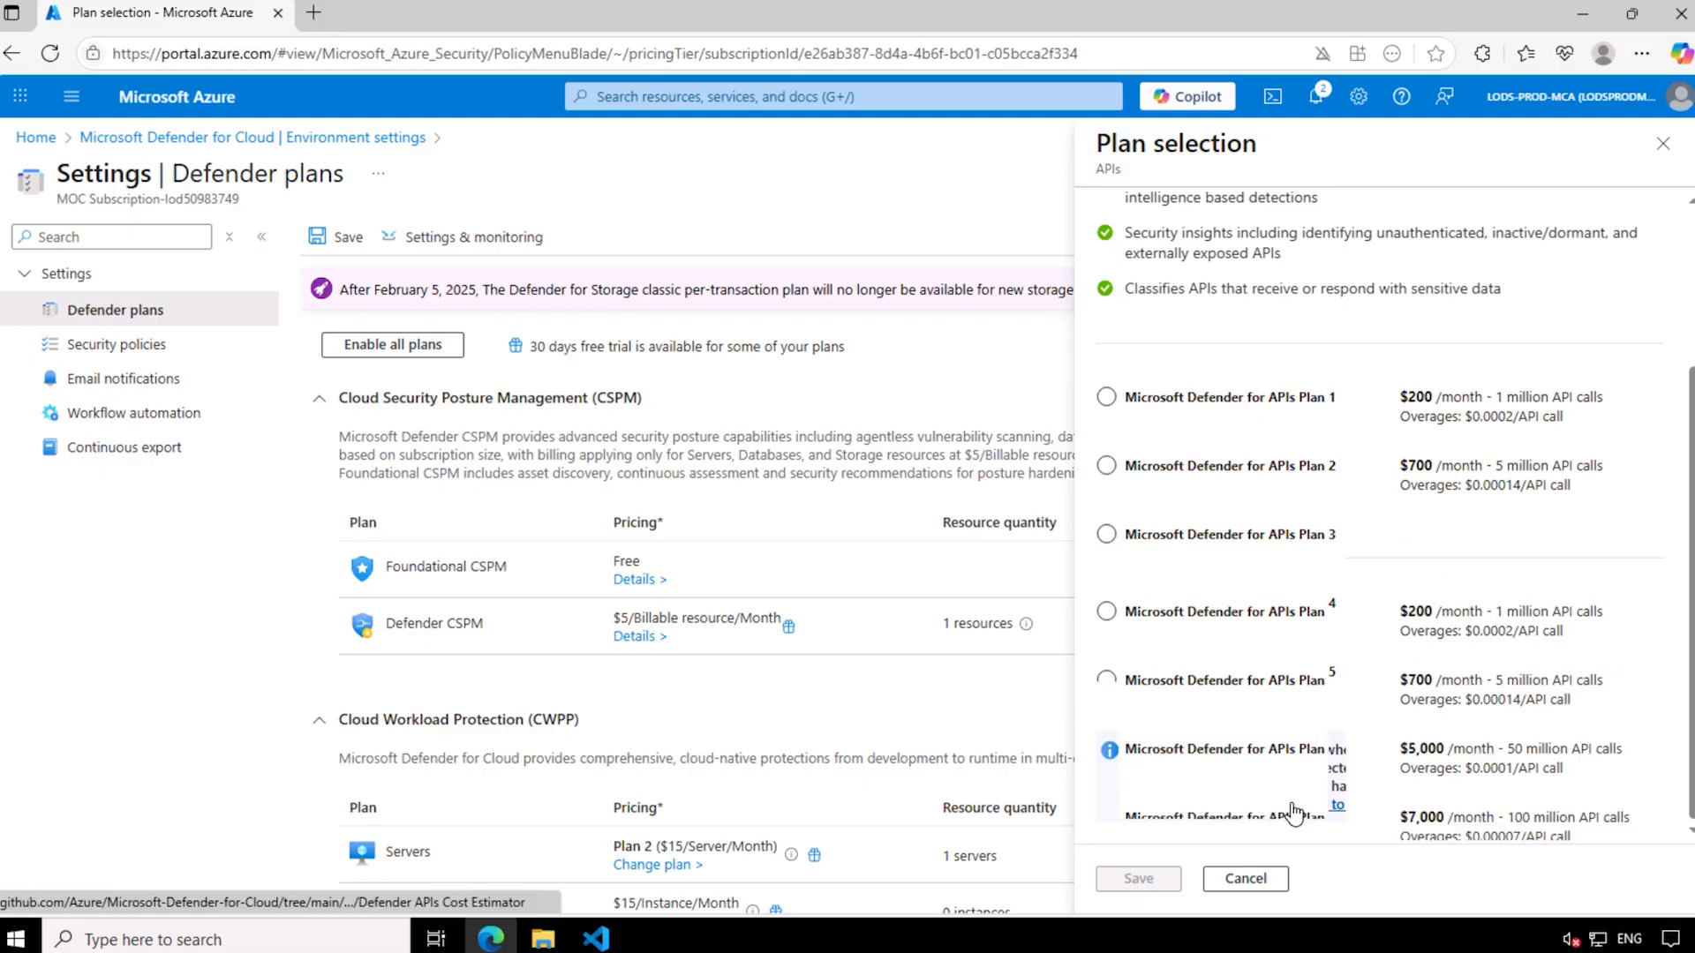
scroll(1294, 813, up, 3)
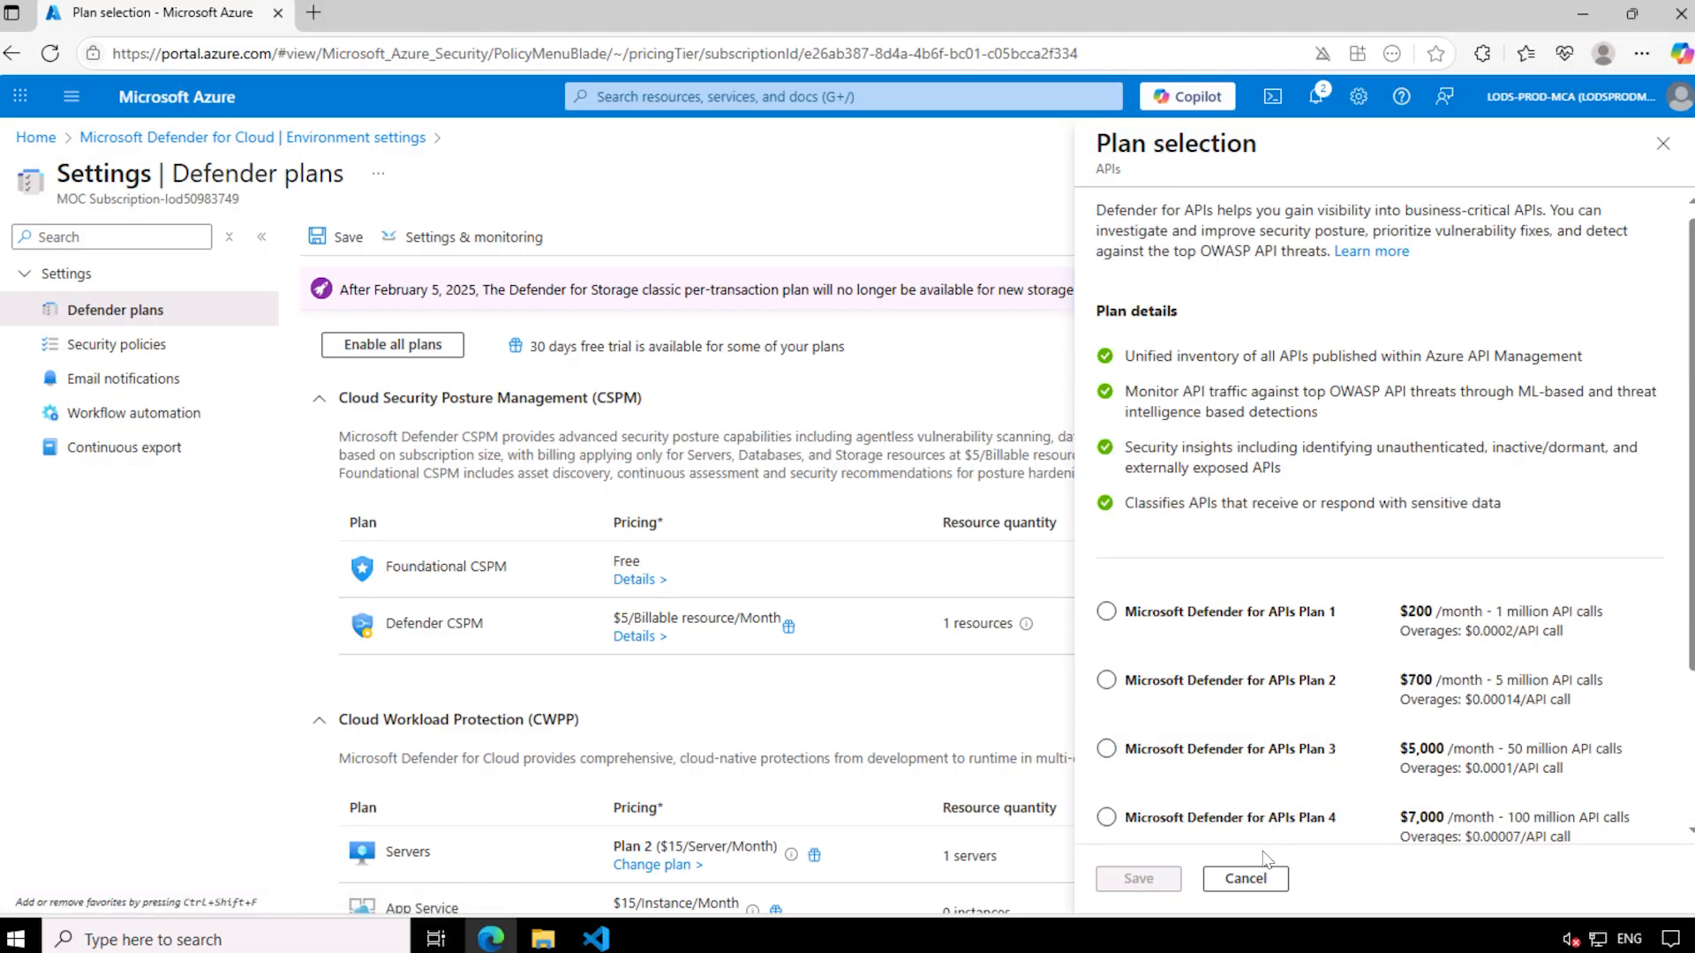
click(1258, 880)
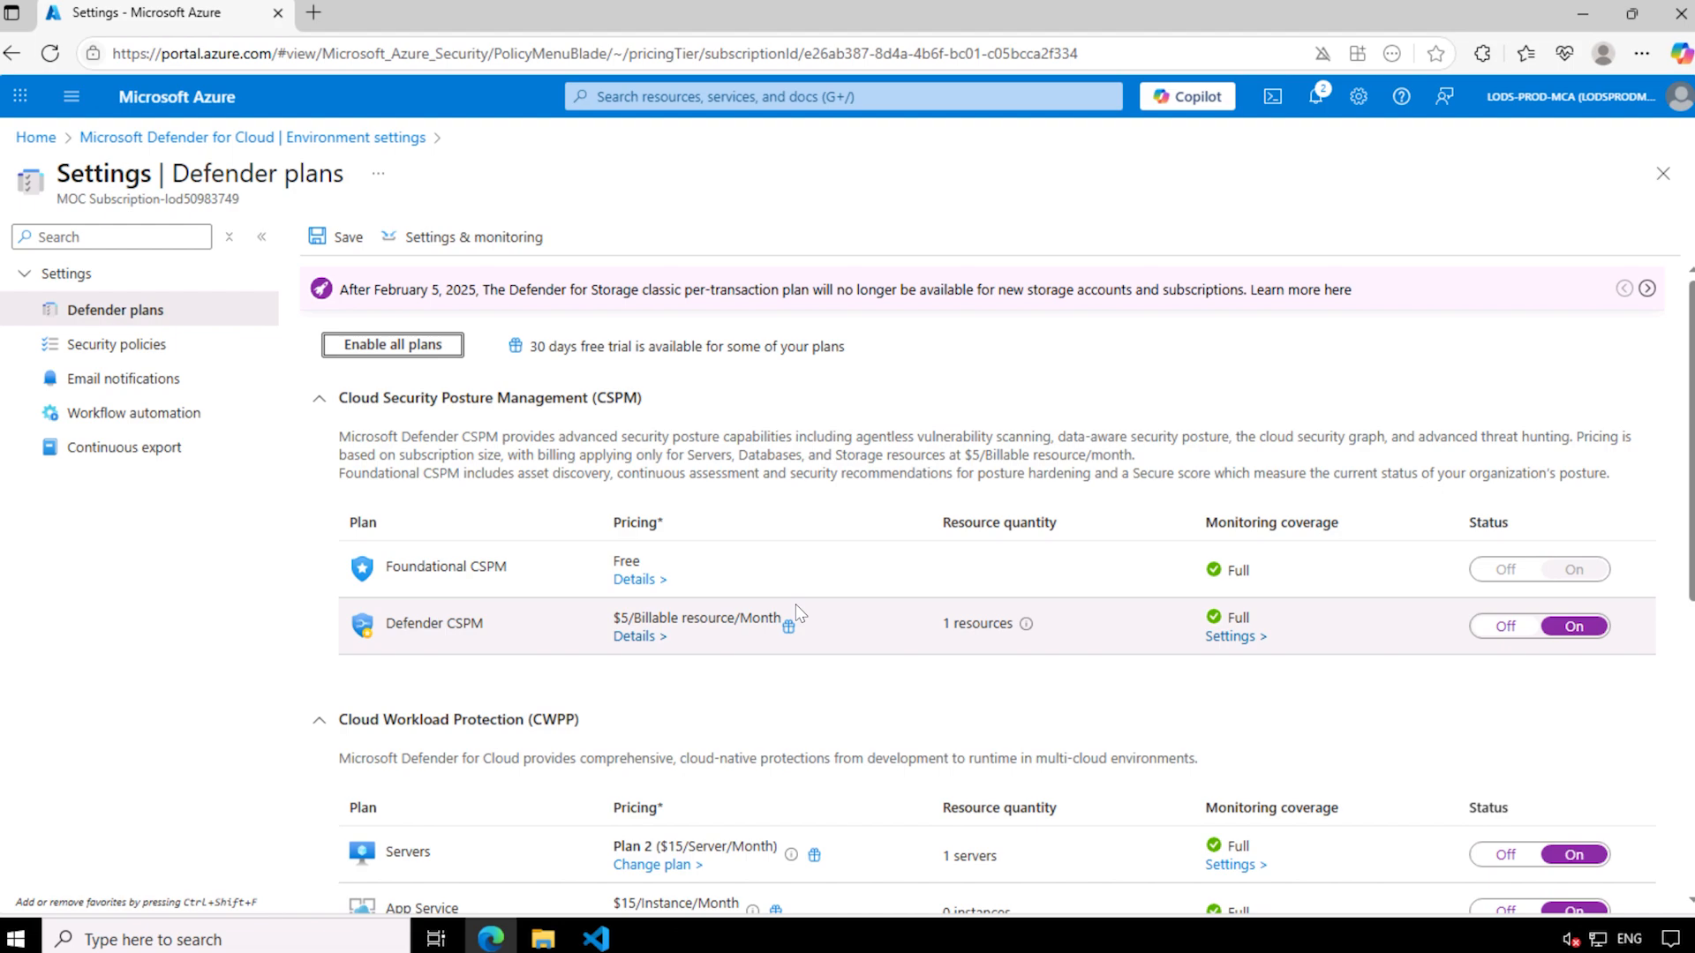
Check the status of the Cloud Workload Protection plans and save the Defender plans settings.
scroll(808, 614, down, 5)
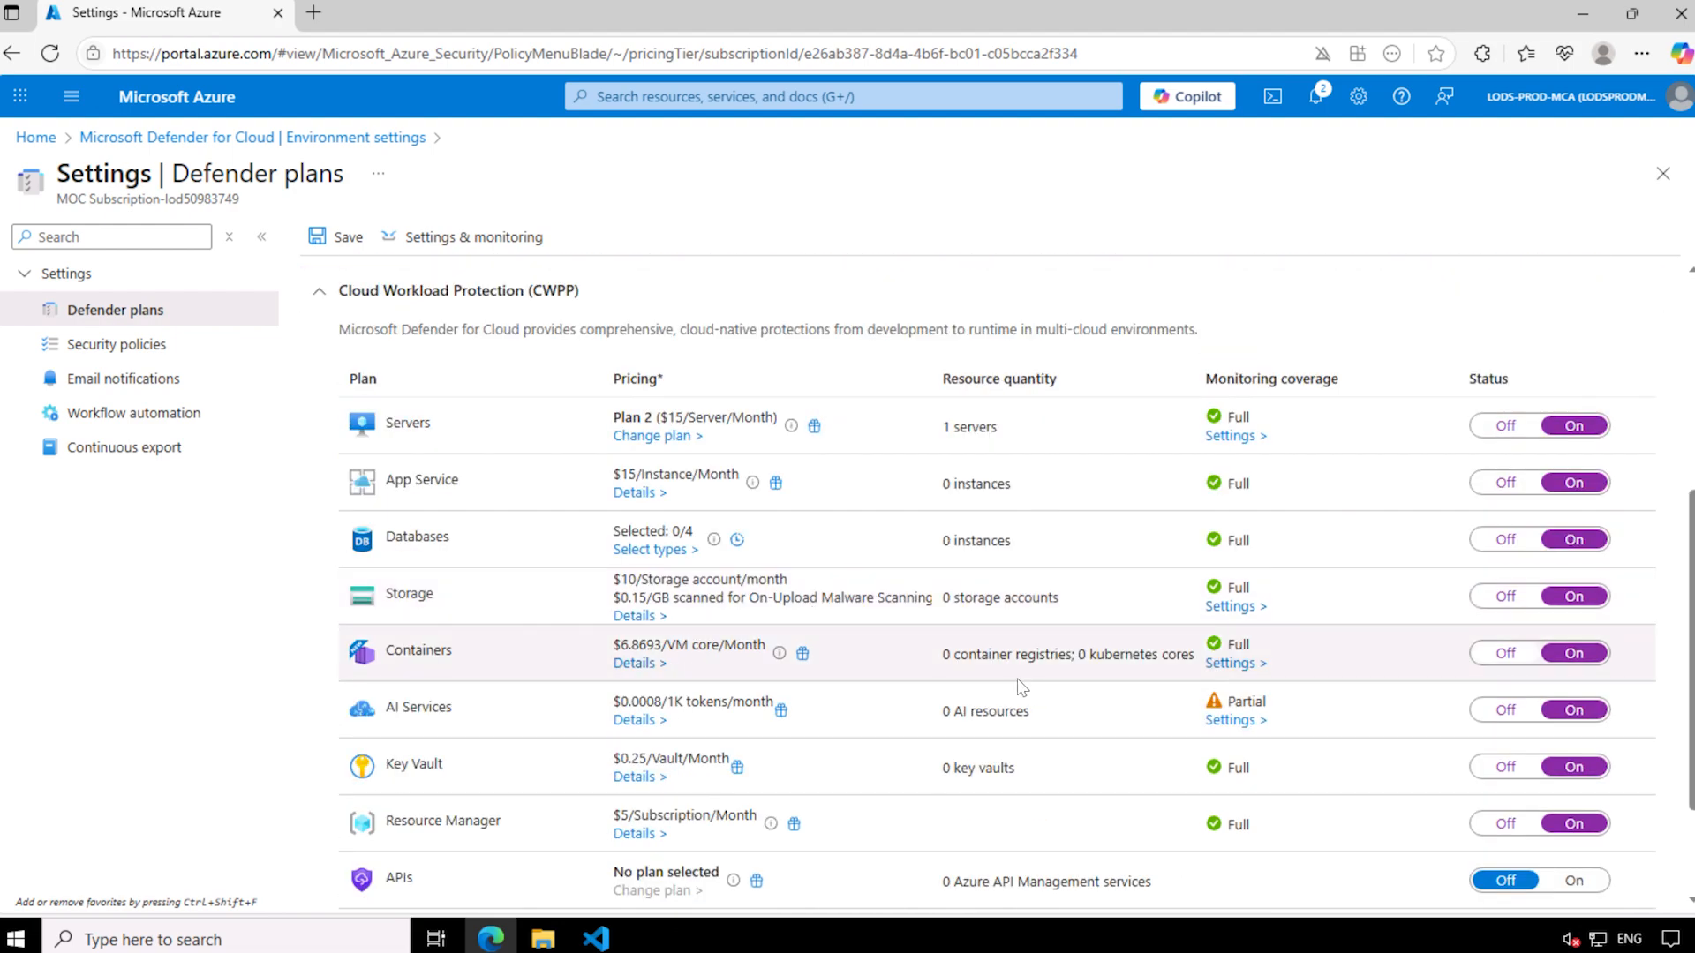
scroll(1189, 648, up, 5)
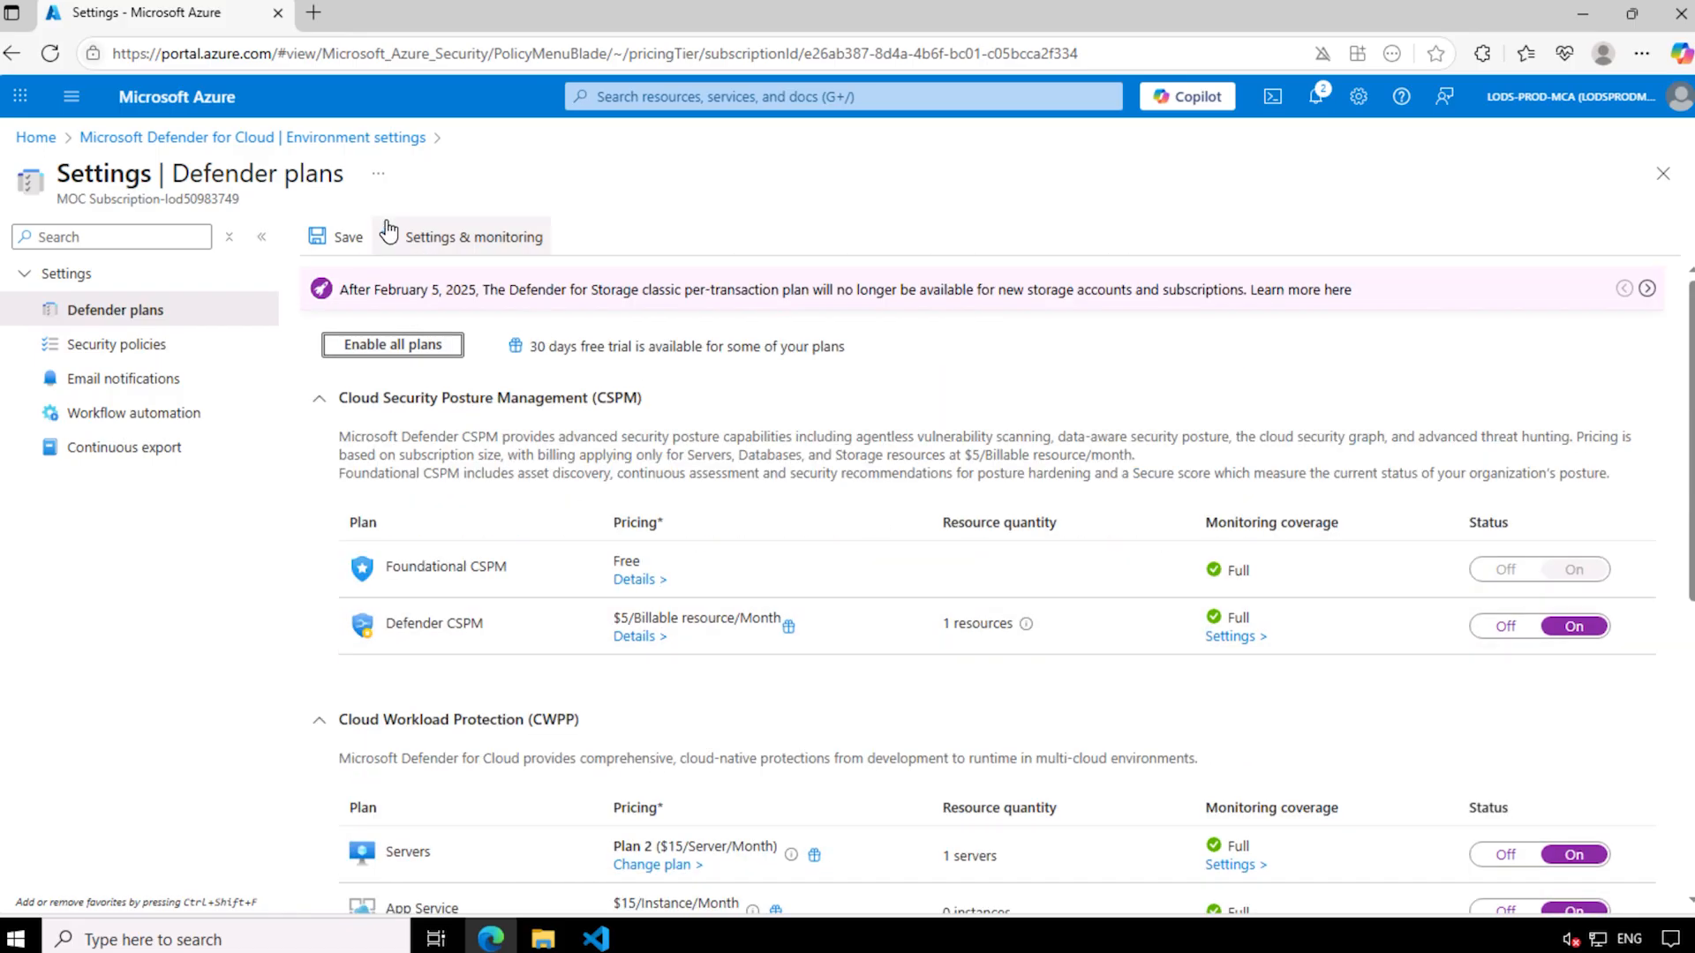
click(343, 241)
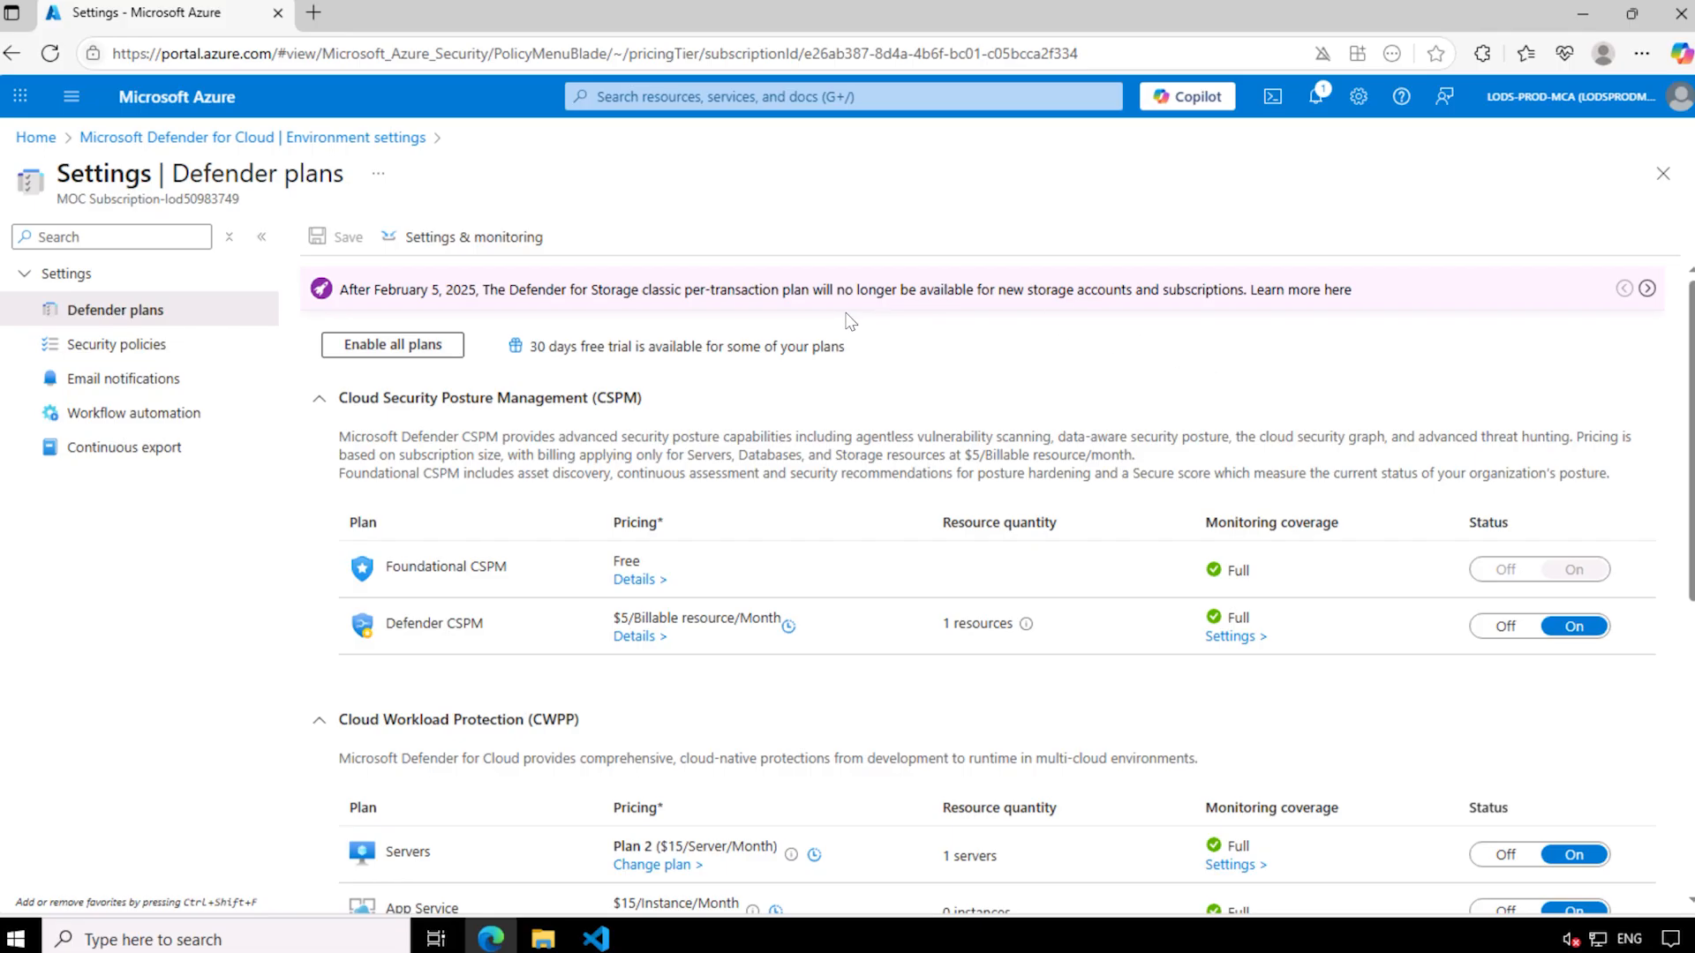
Open Just-in-time VM access from Defender for Cloud's Workload protections and expand the Other group of unsupported virtual machines.
click(311, 141)
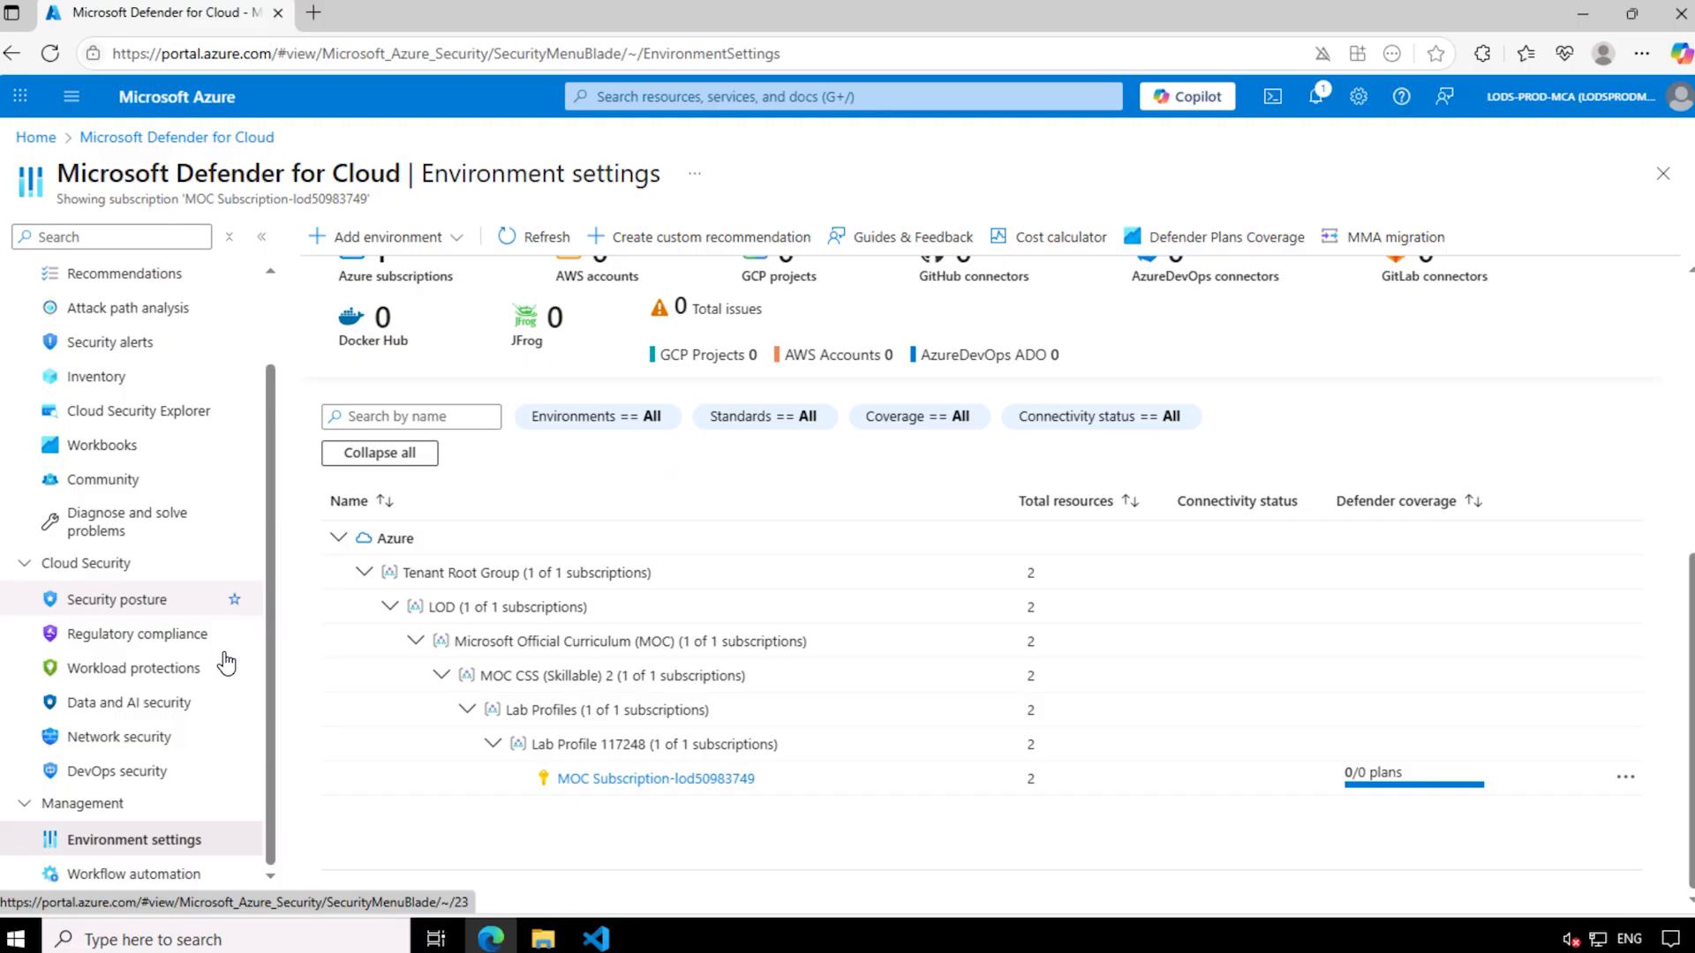
click(165, 678)
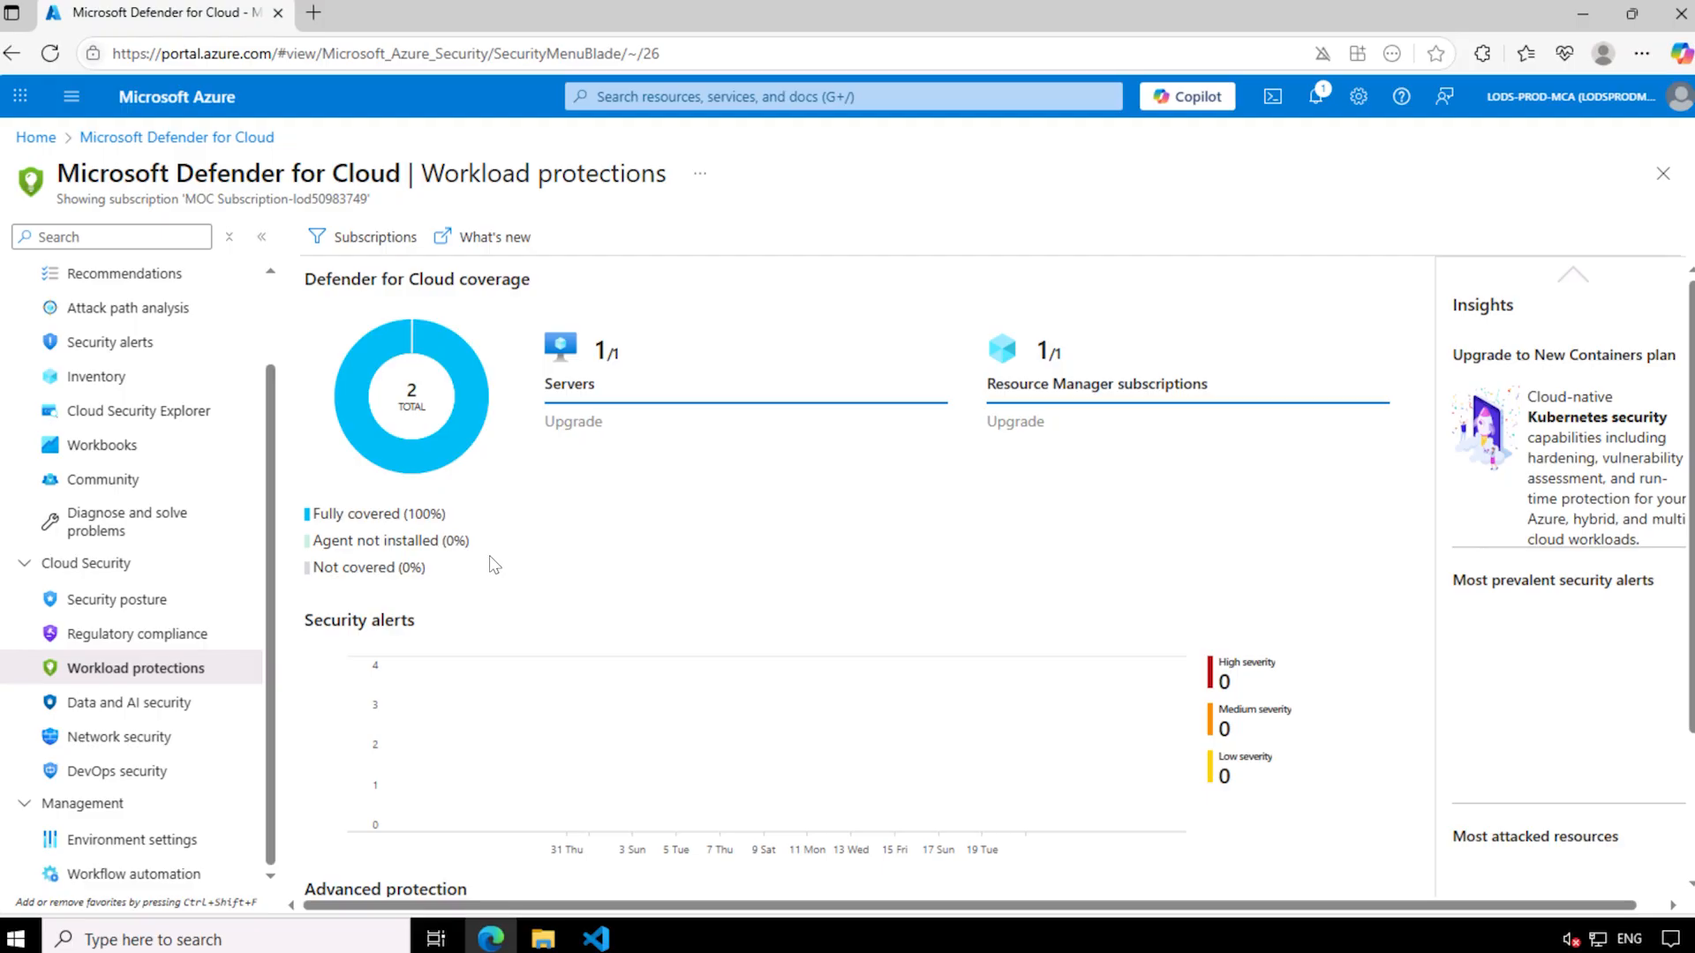
scroll(497, 565, down, 2)
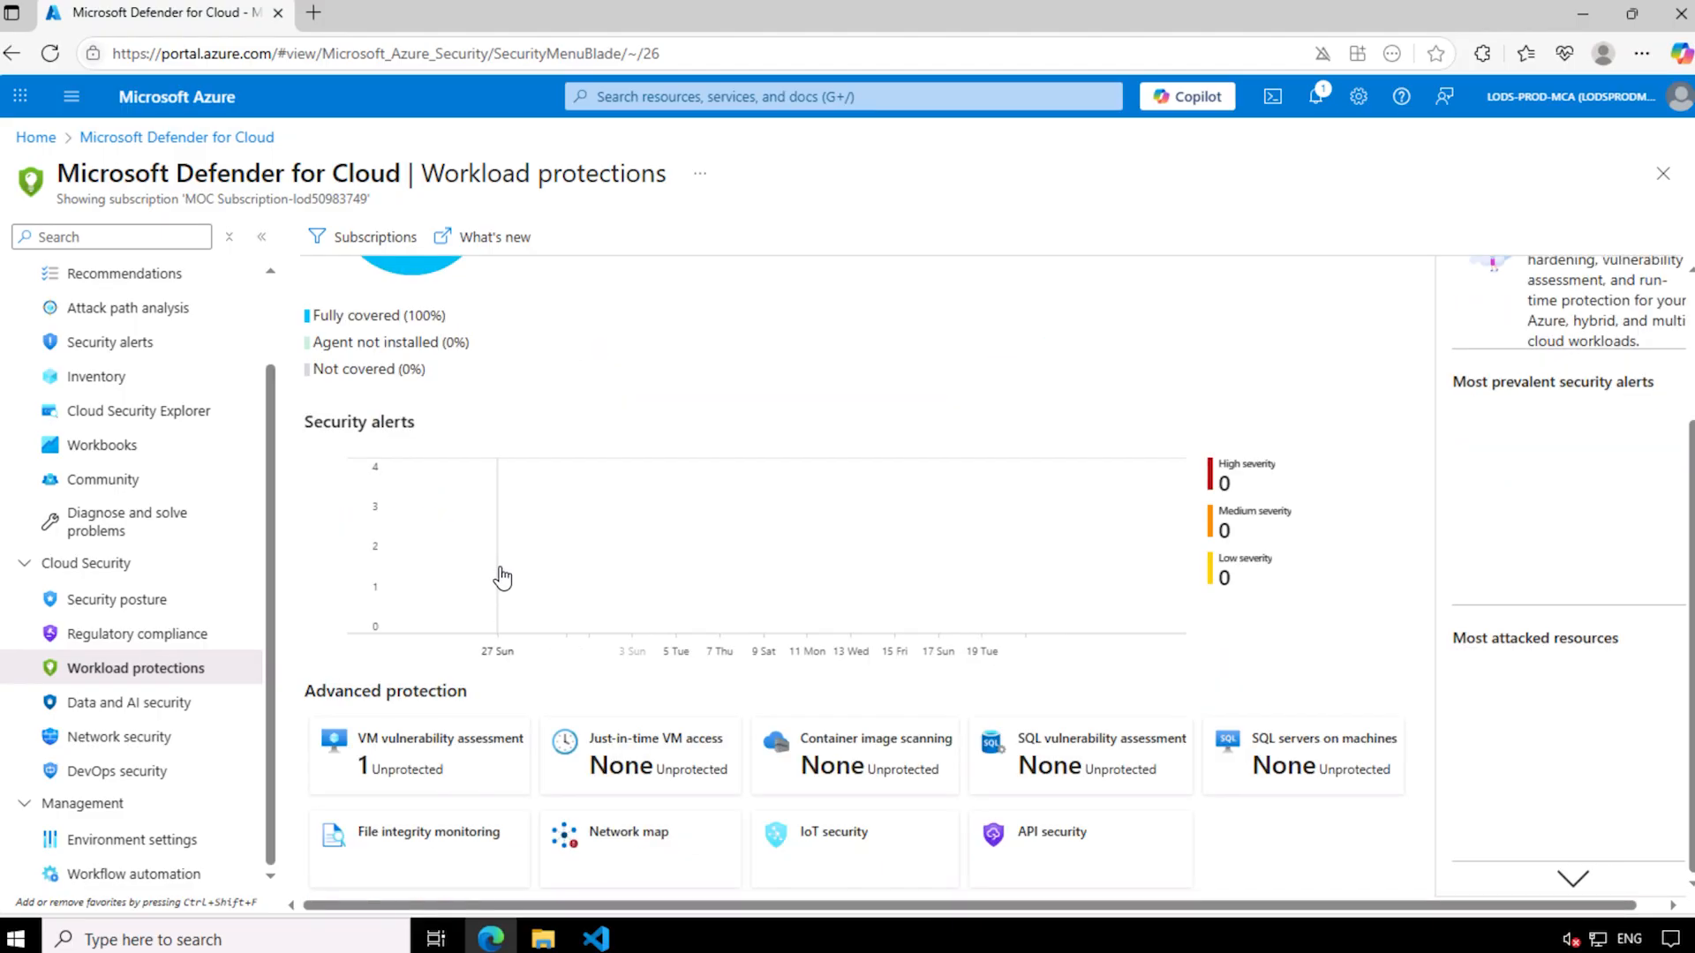
click(655, 742)
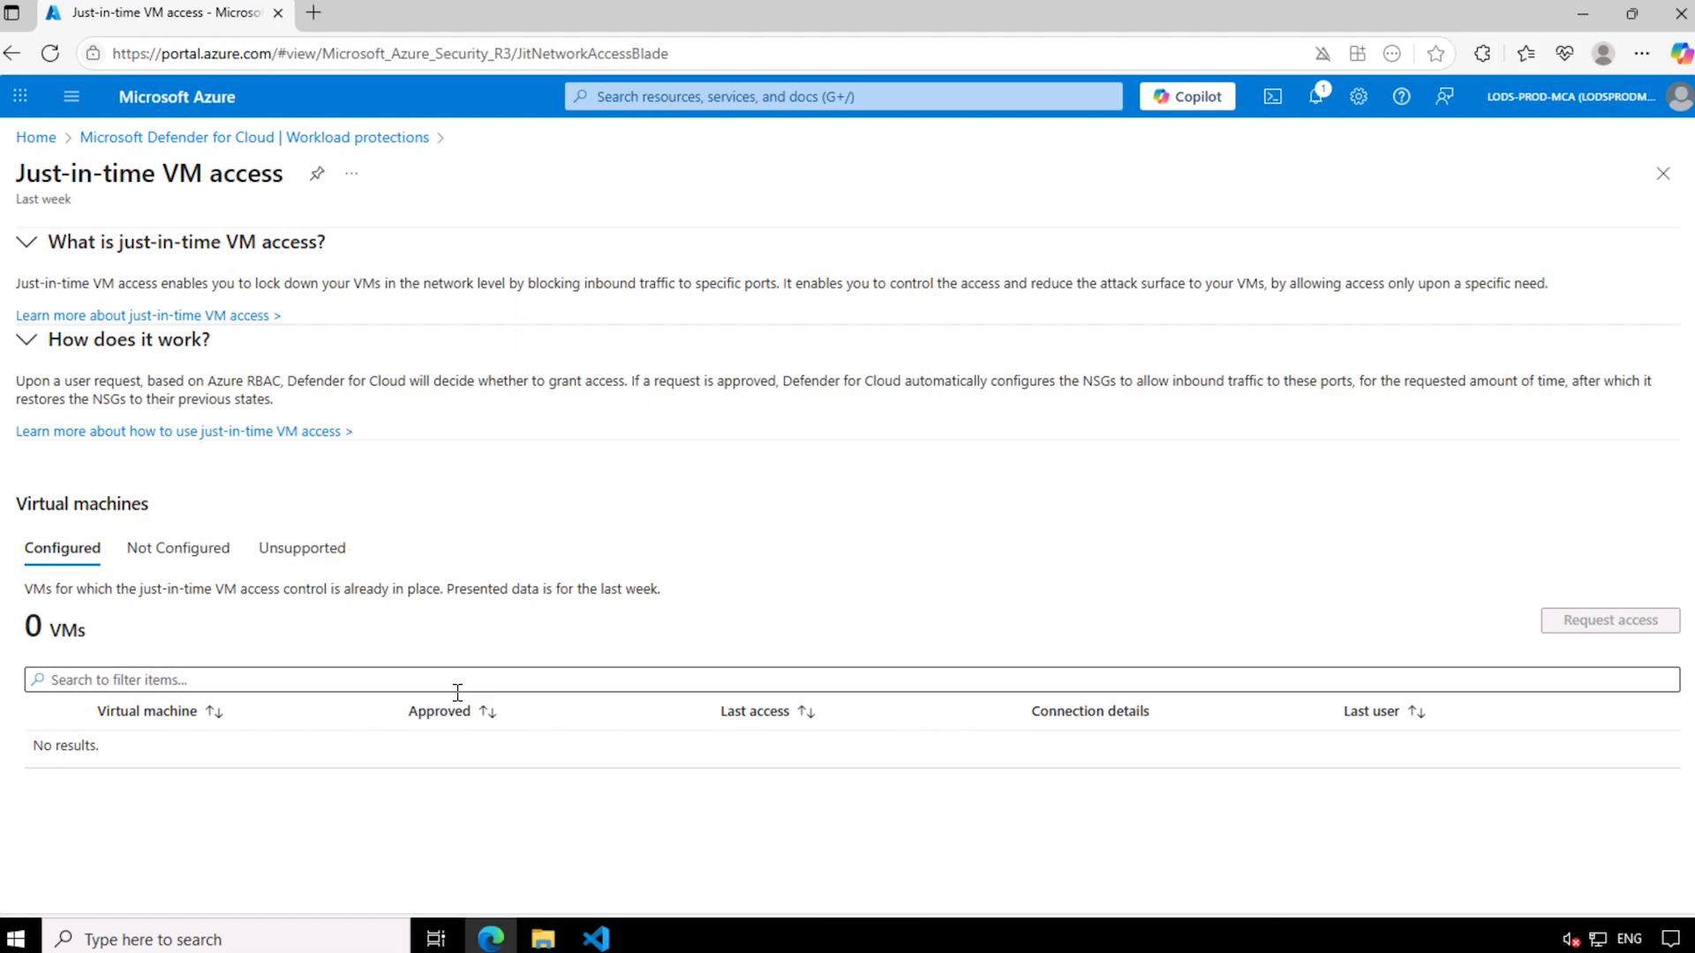
click(290, 562)
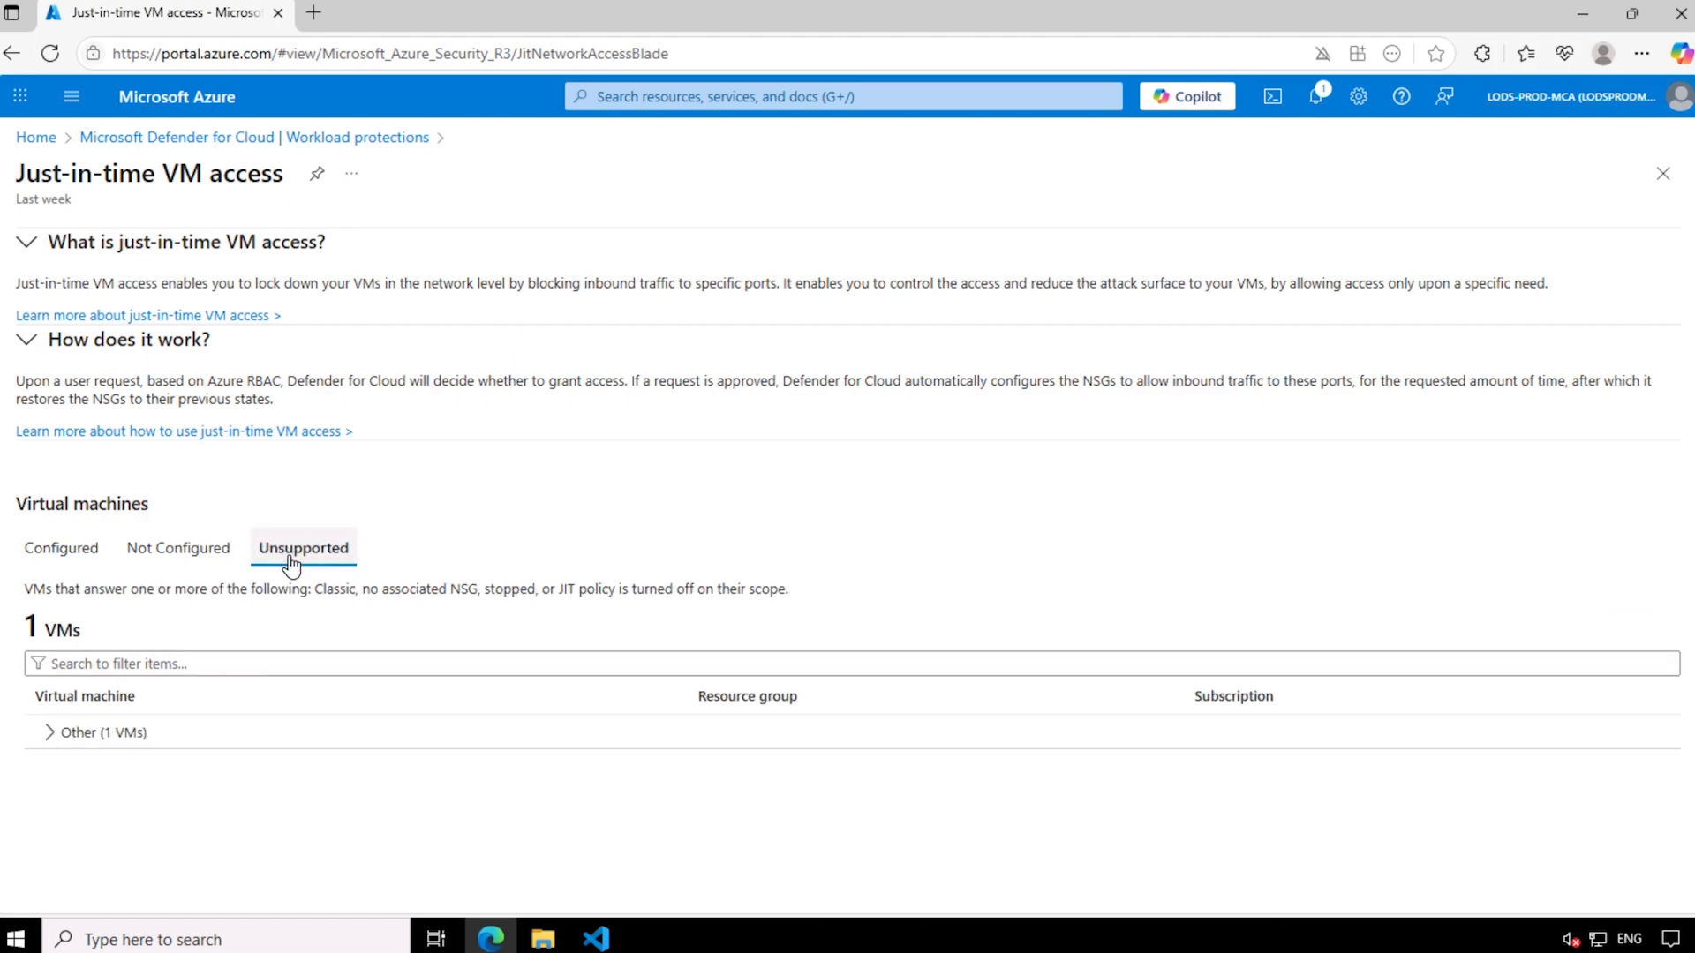
click(51, 738)
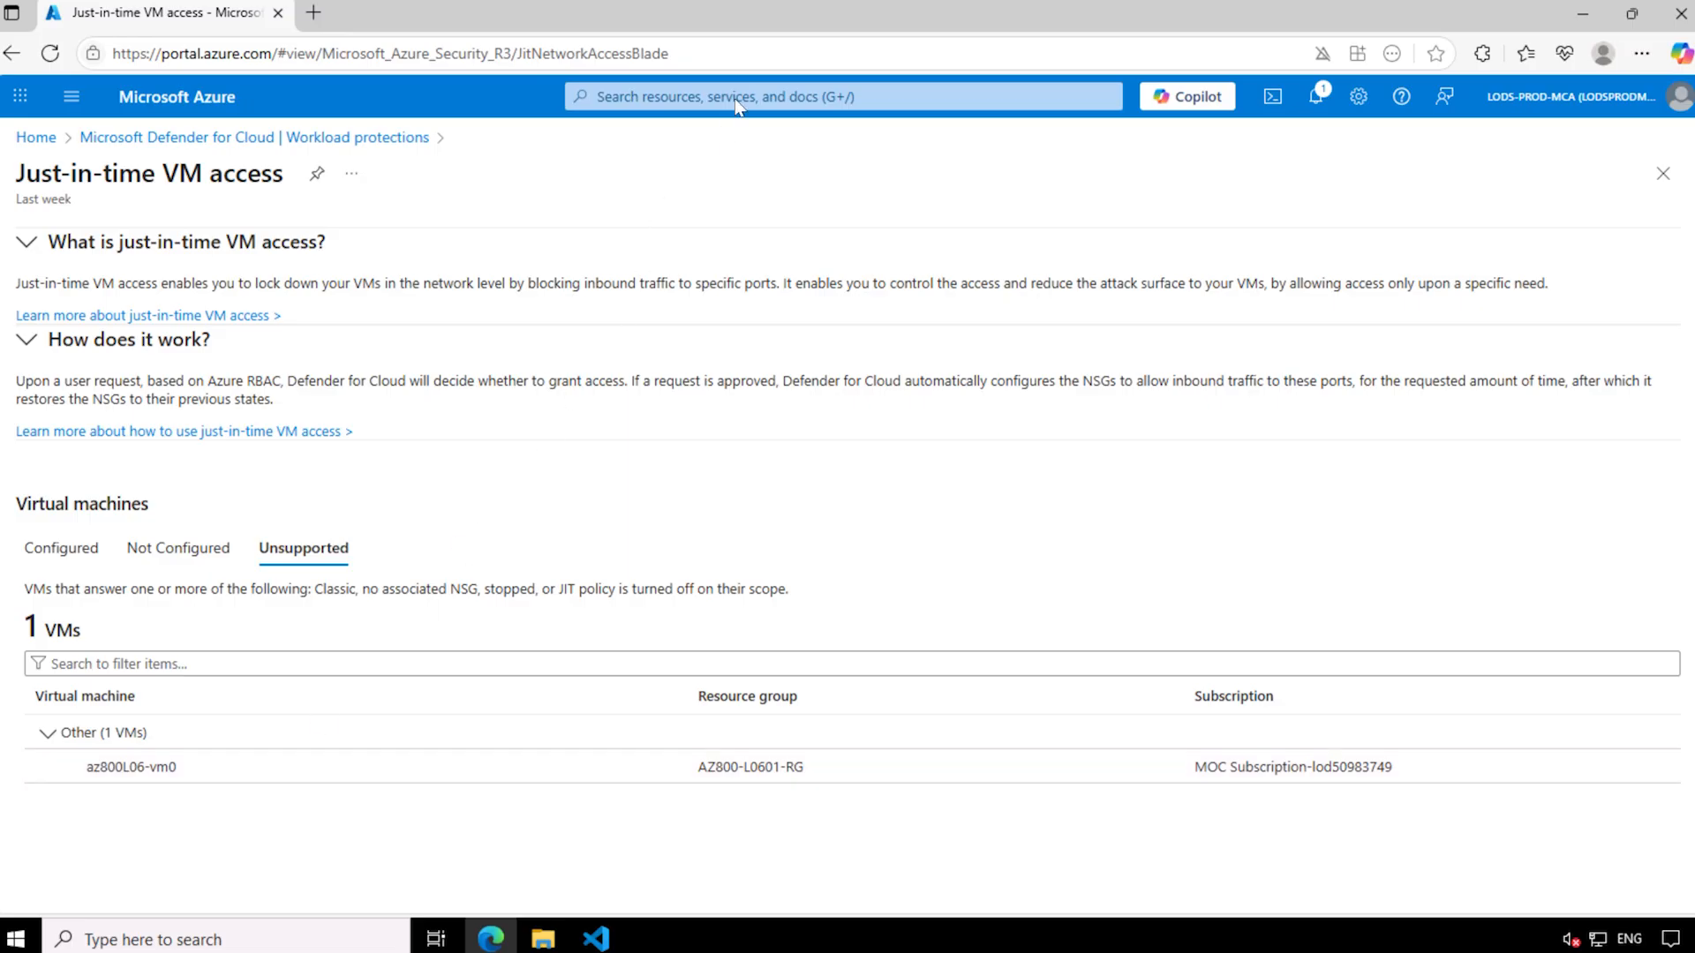
Search the portal for "network security" and open the Network security groups service.
click(655, 89)
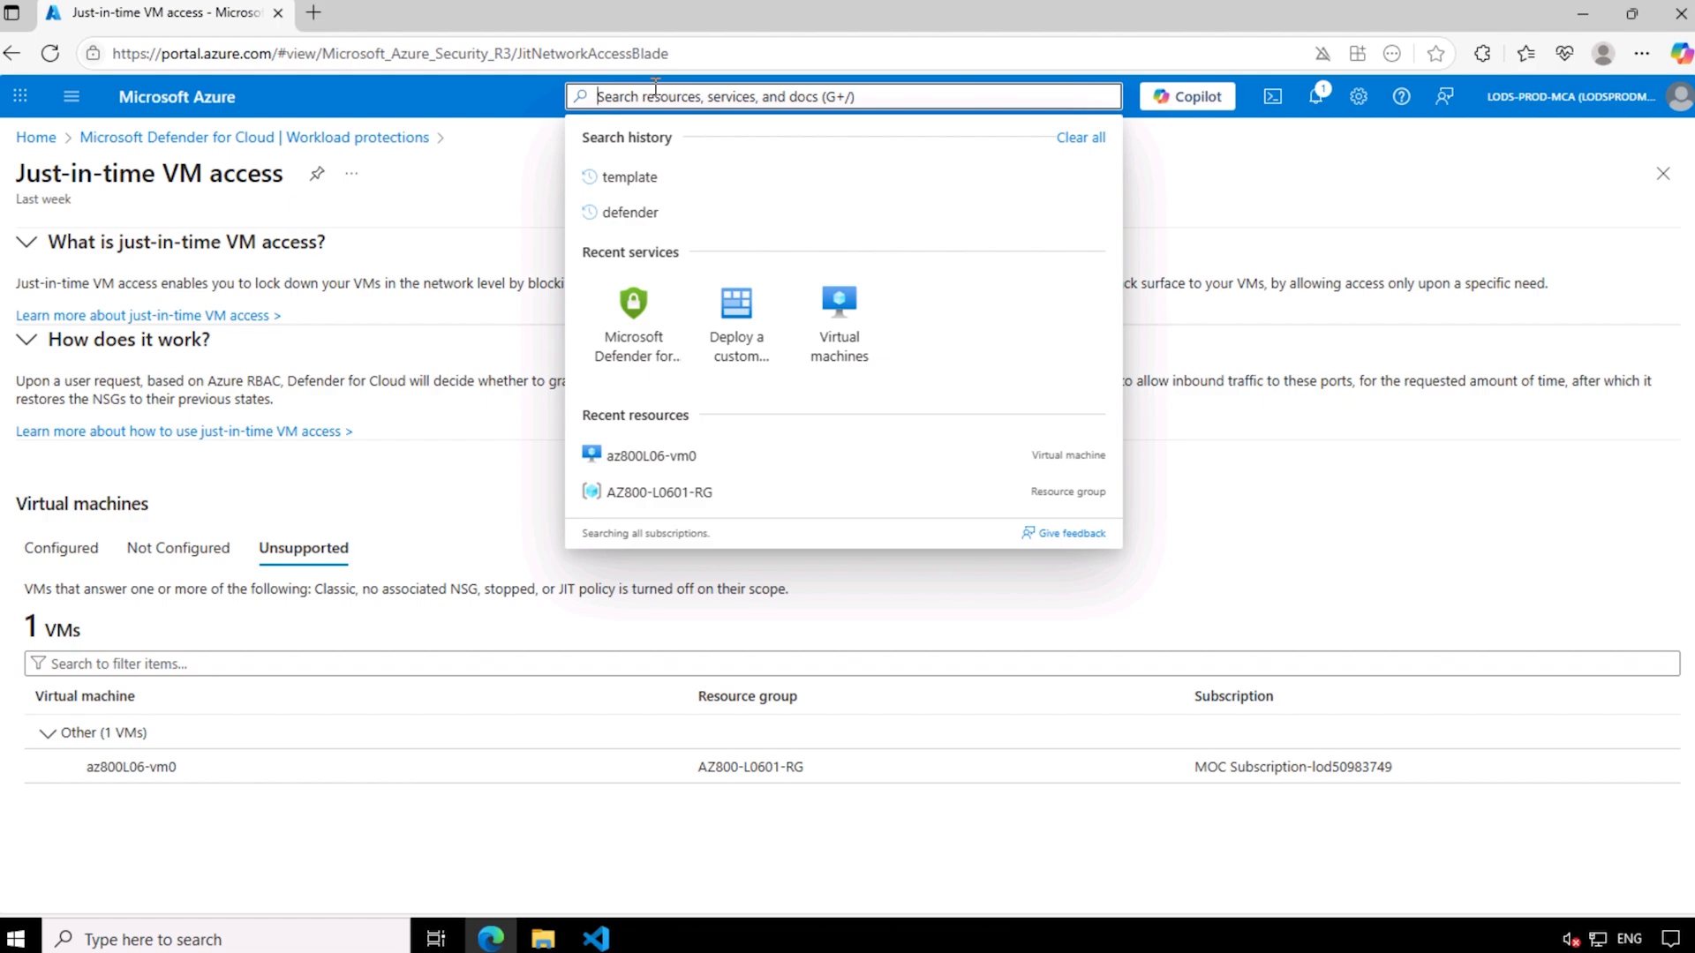
text(network)
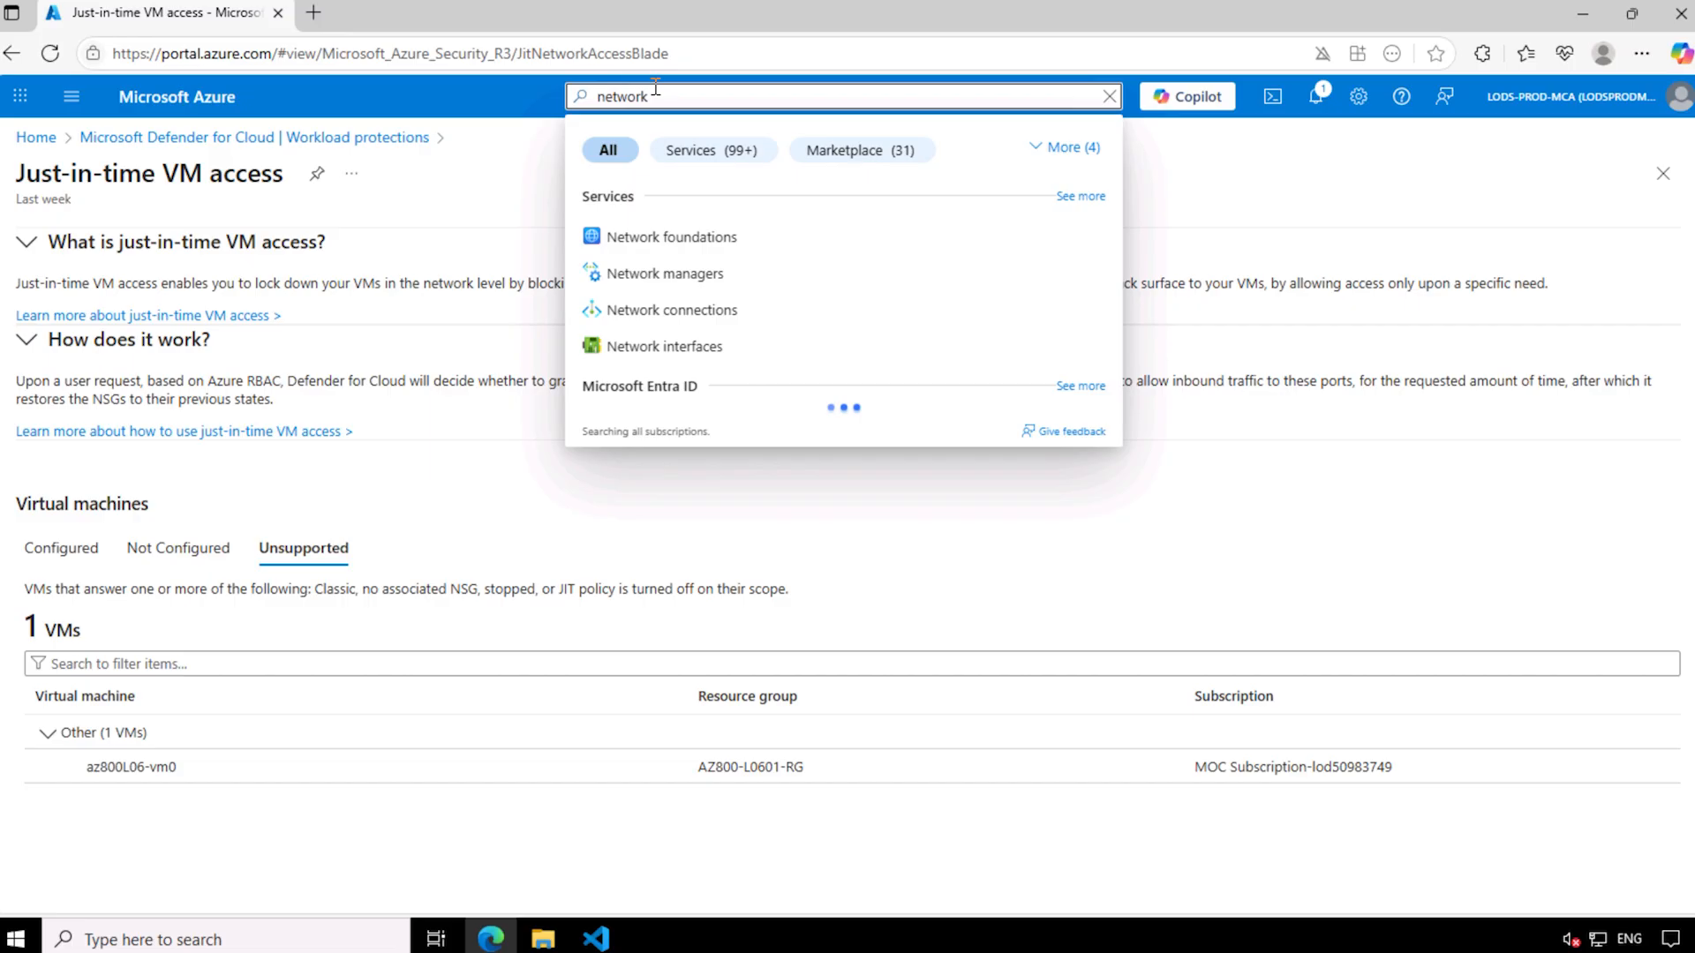
text( securi)
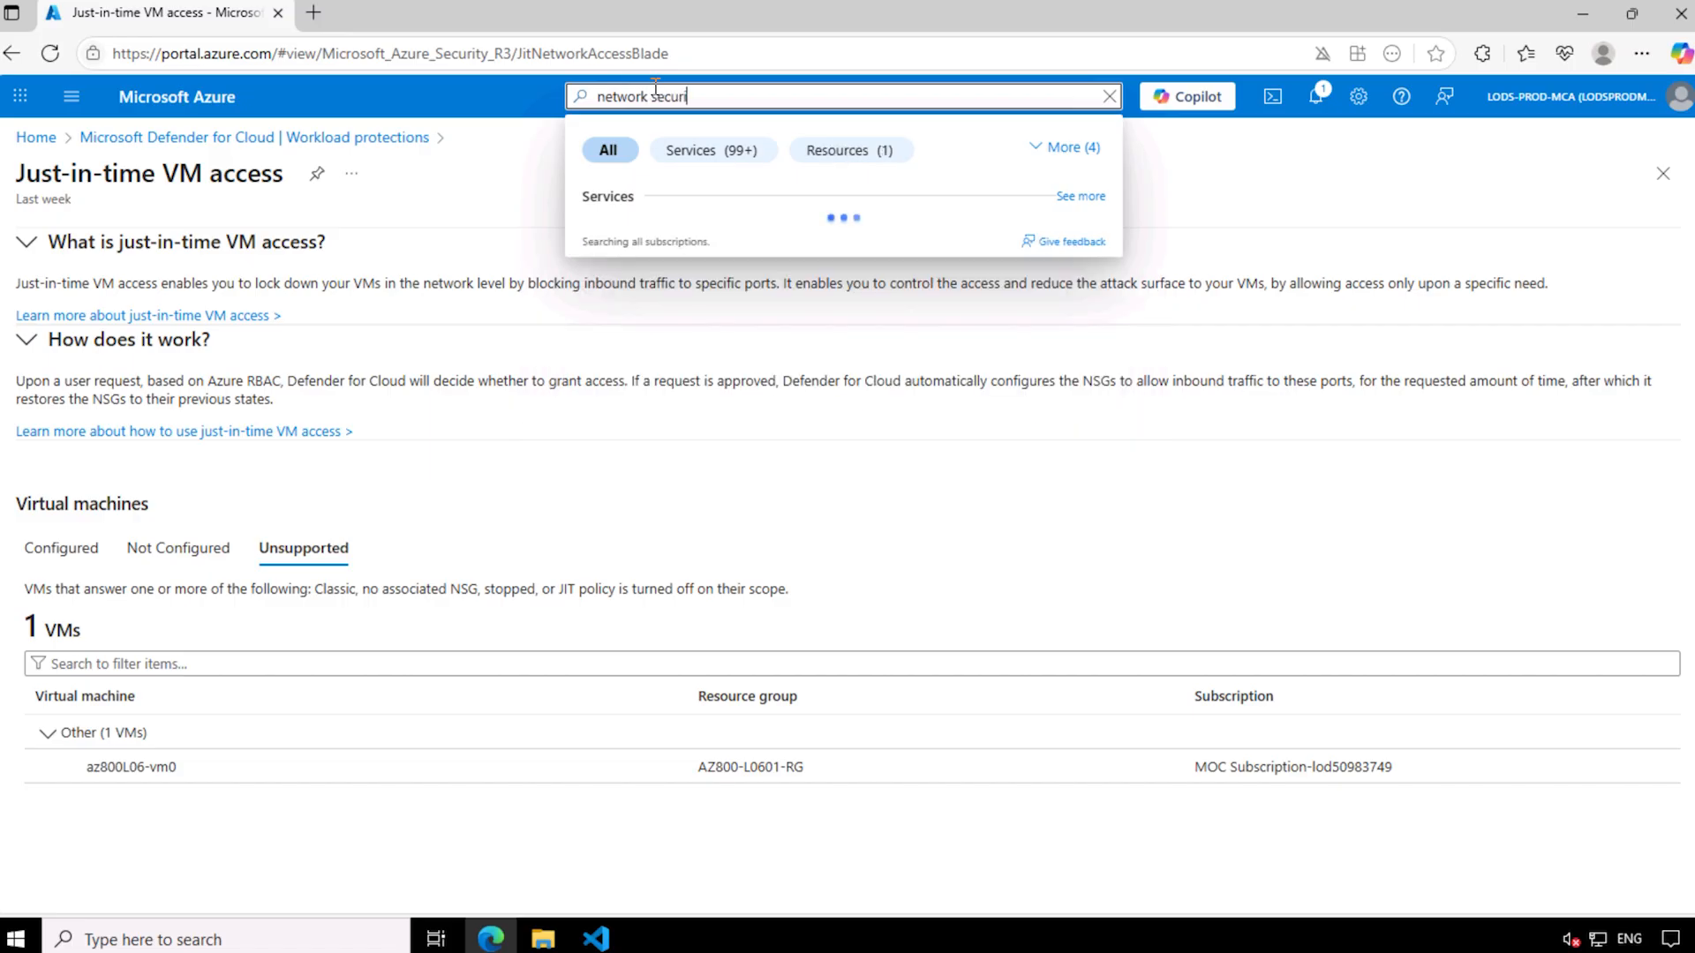
text(ty)
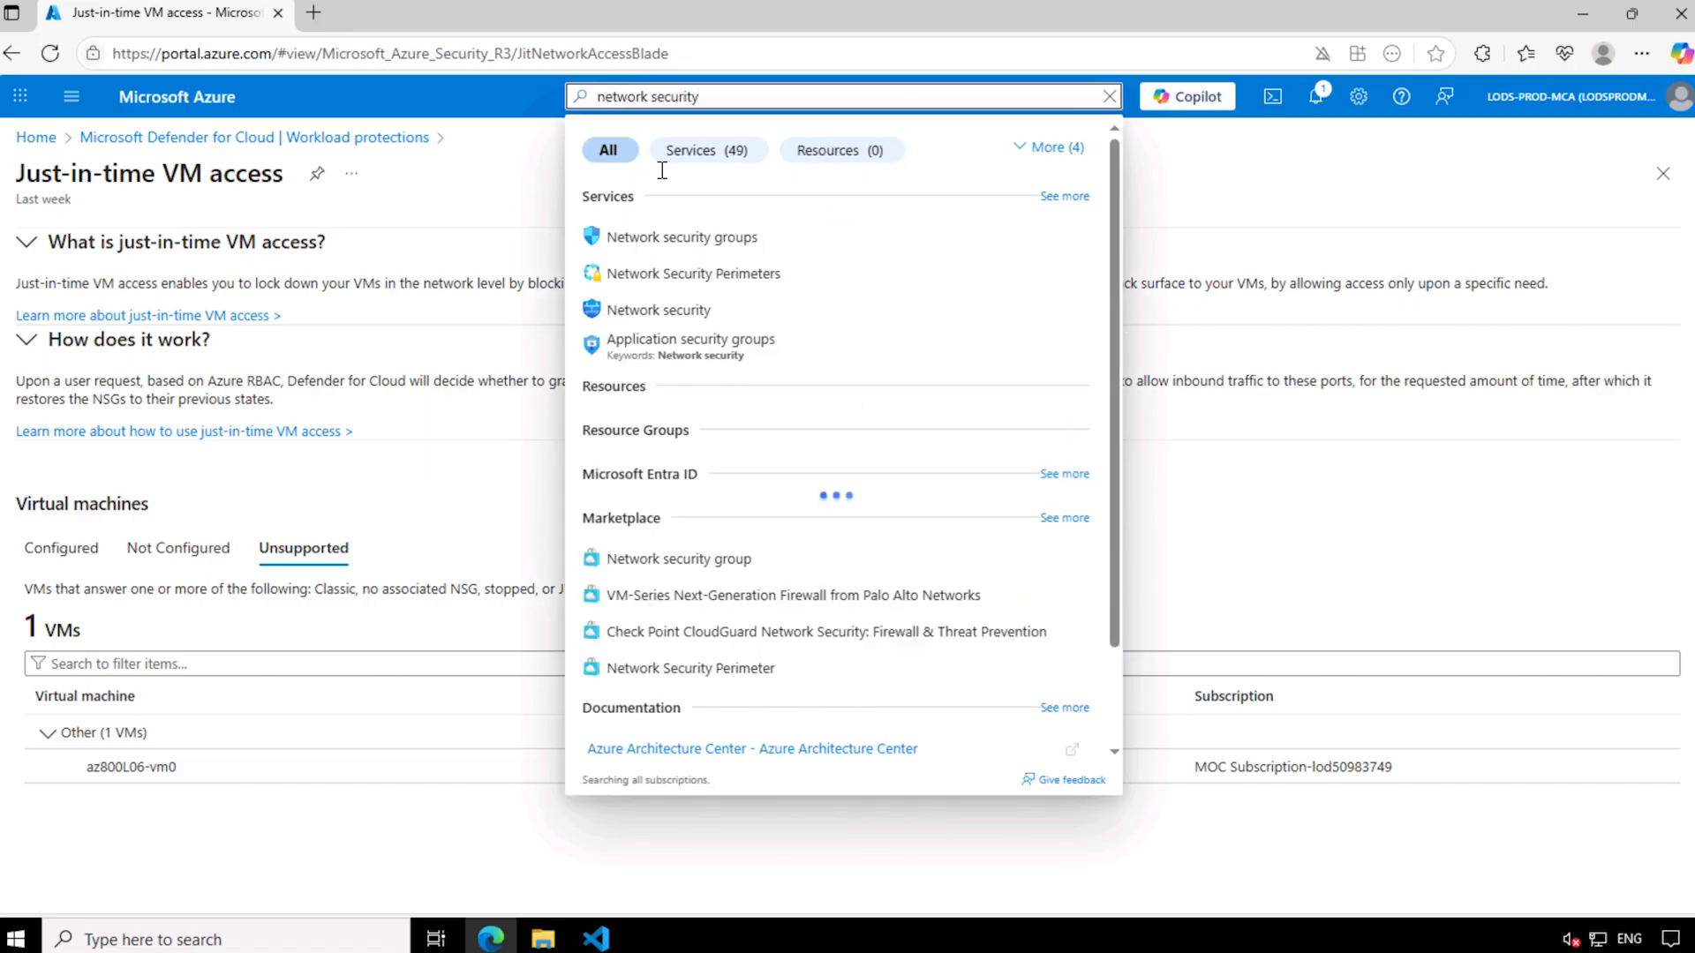
click(673, 237)
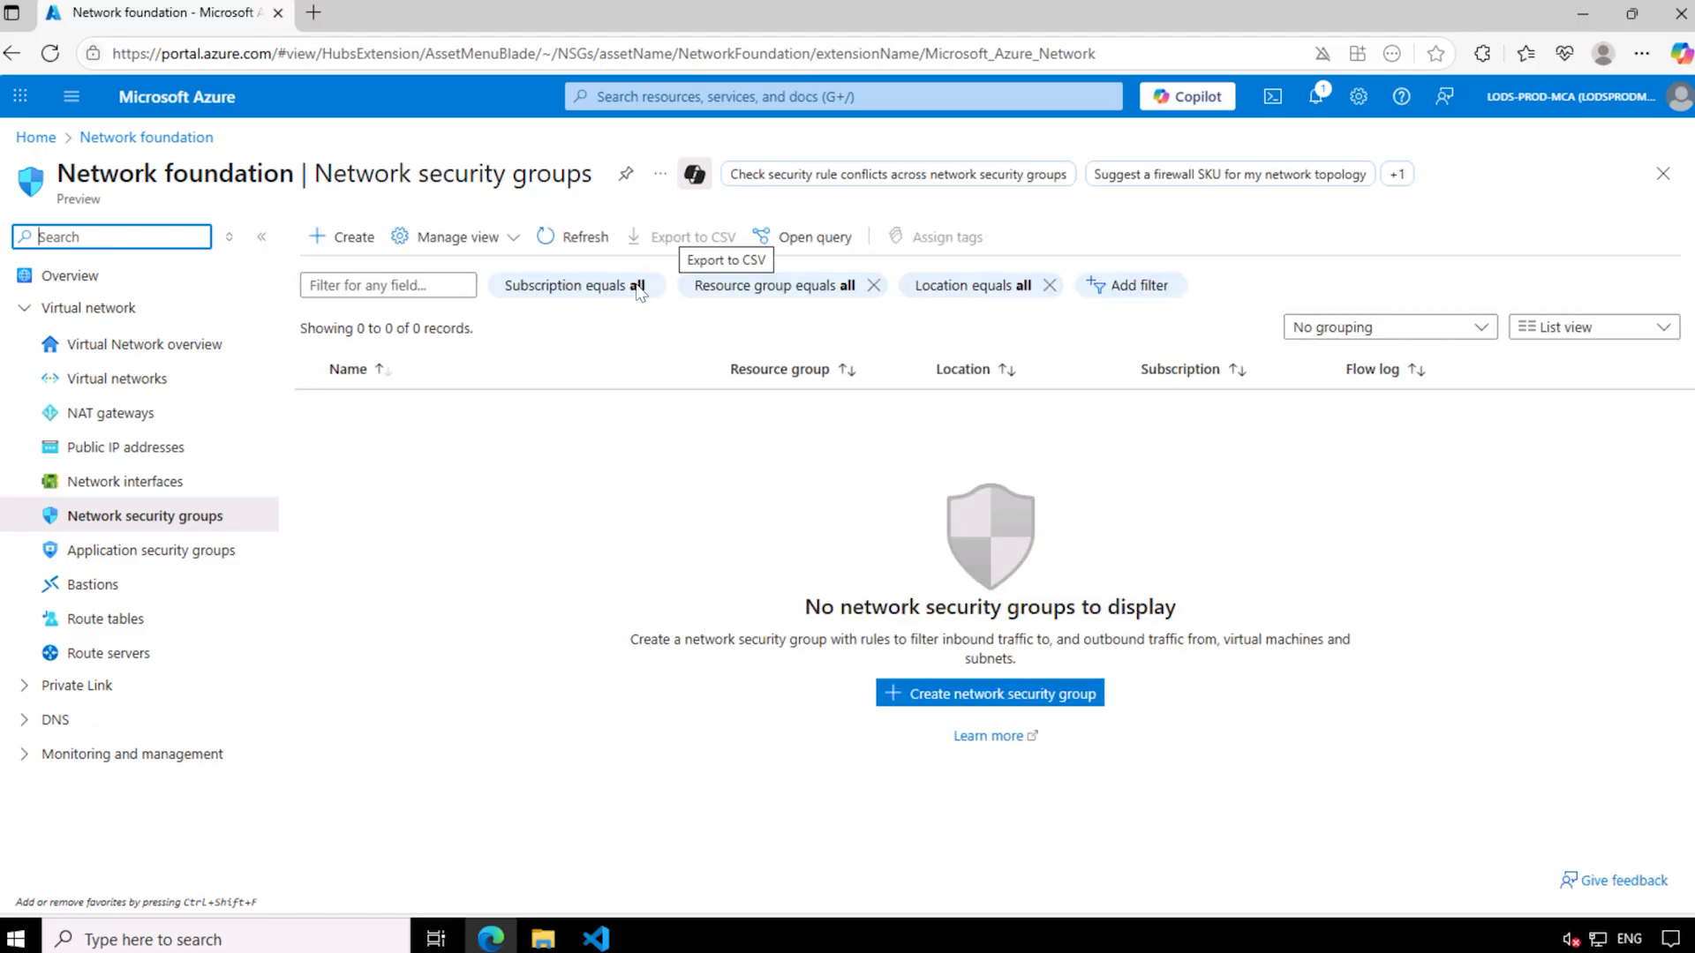
Create a network security group named az800l06-vm0-nsg1 in the AZ800-L0601-RG resource group.
click(1024, 697)
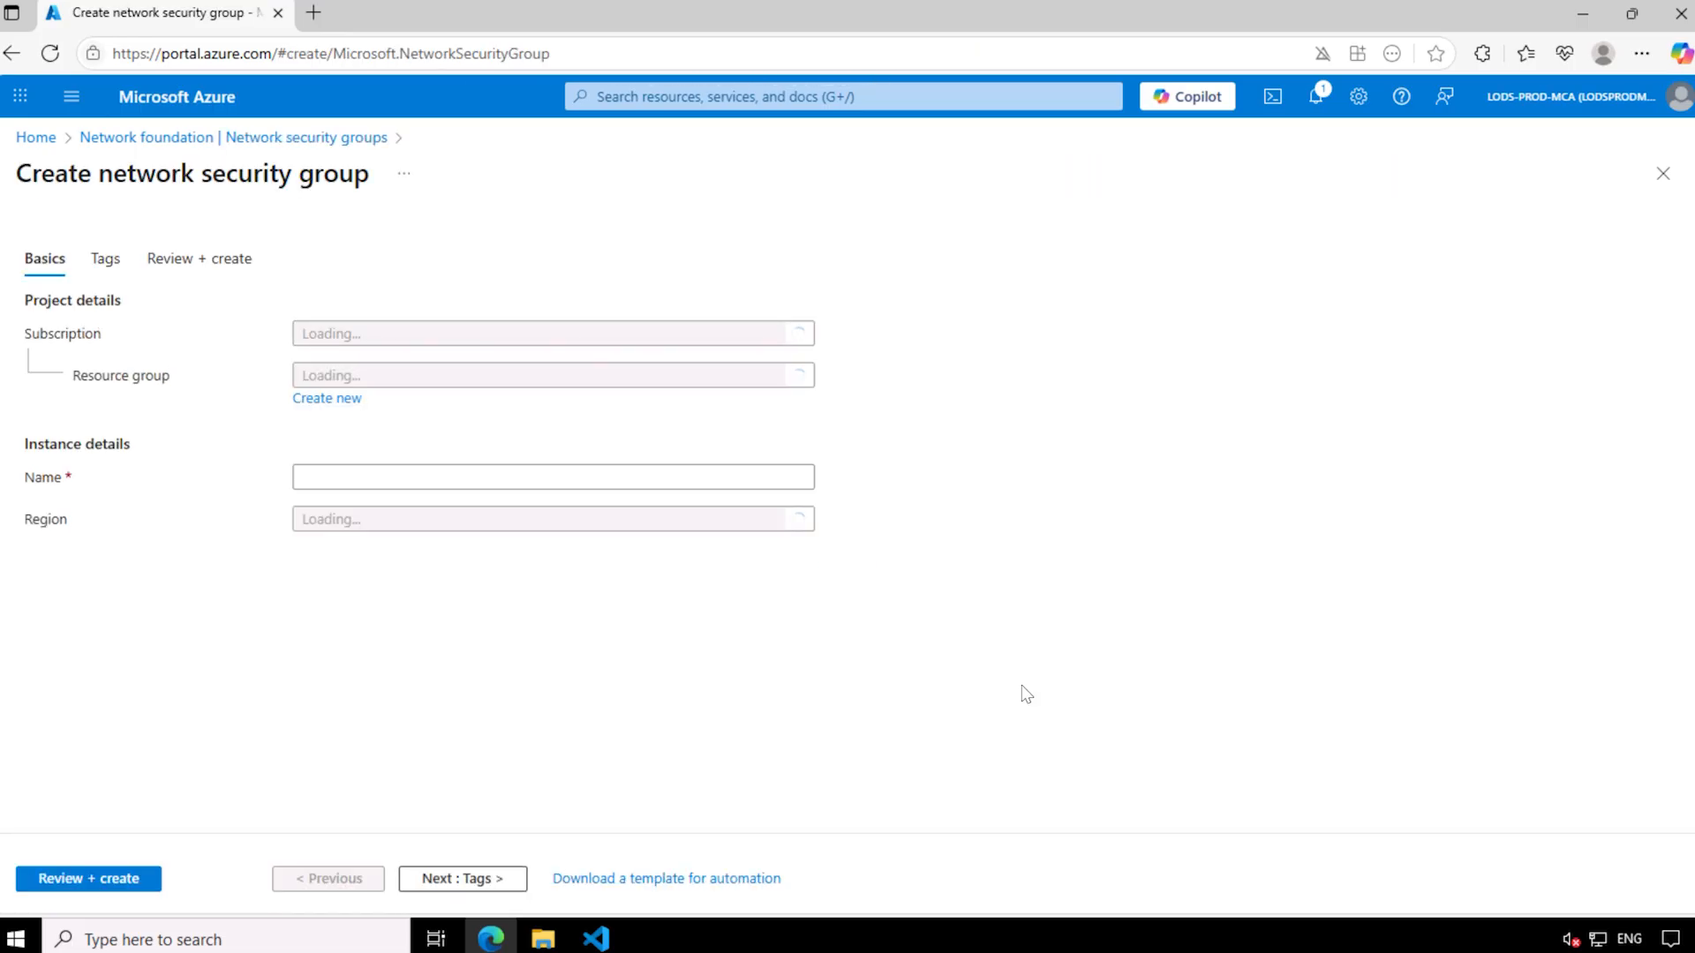
click(368, 387)
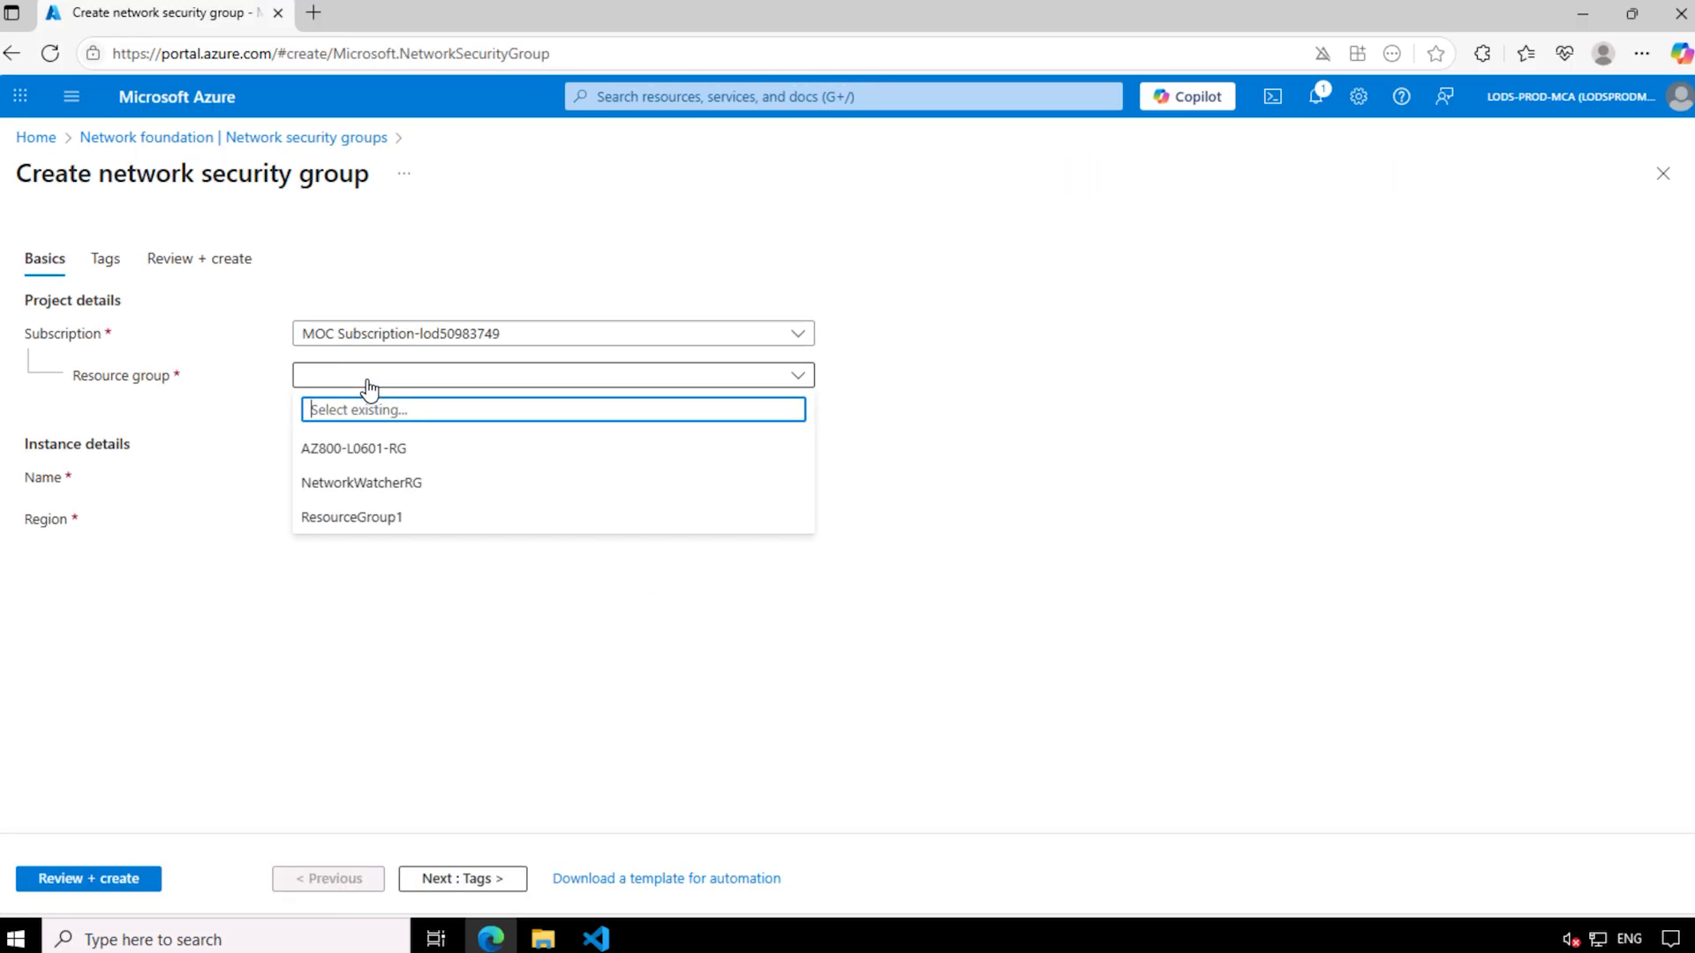
click(400, 450)
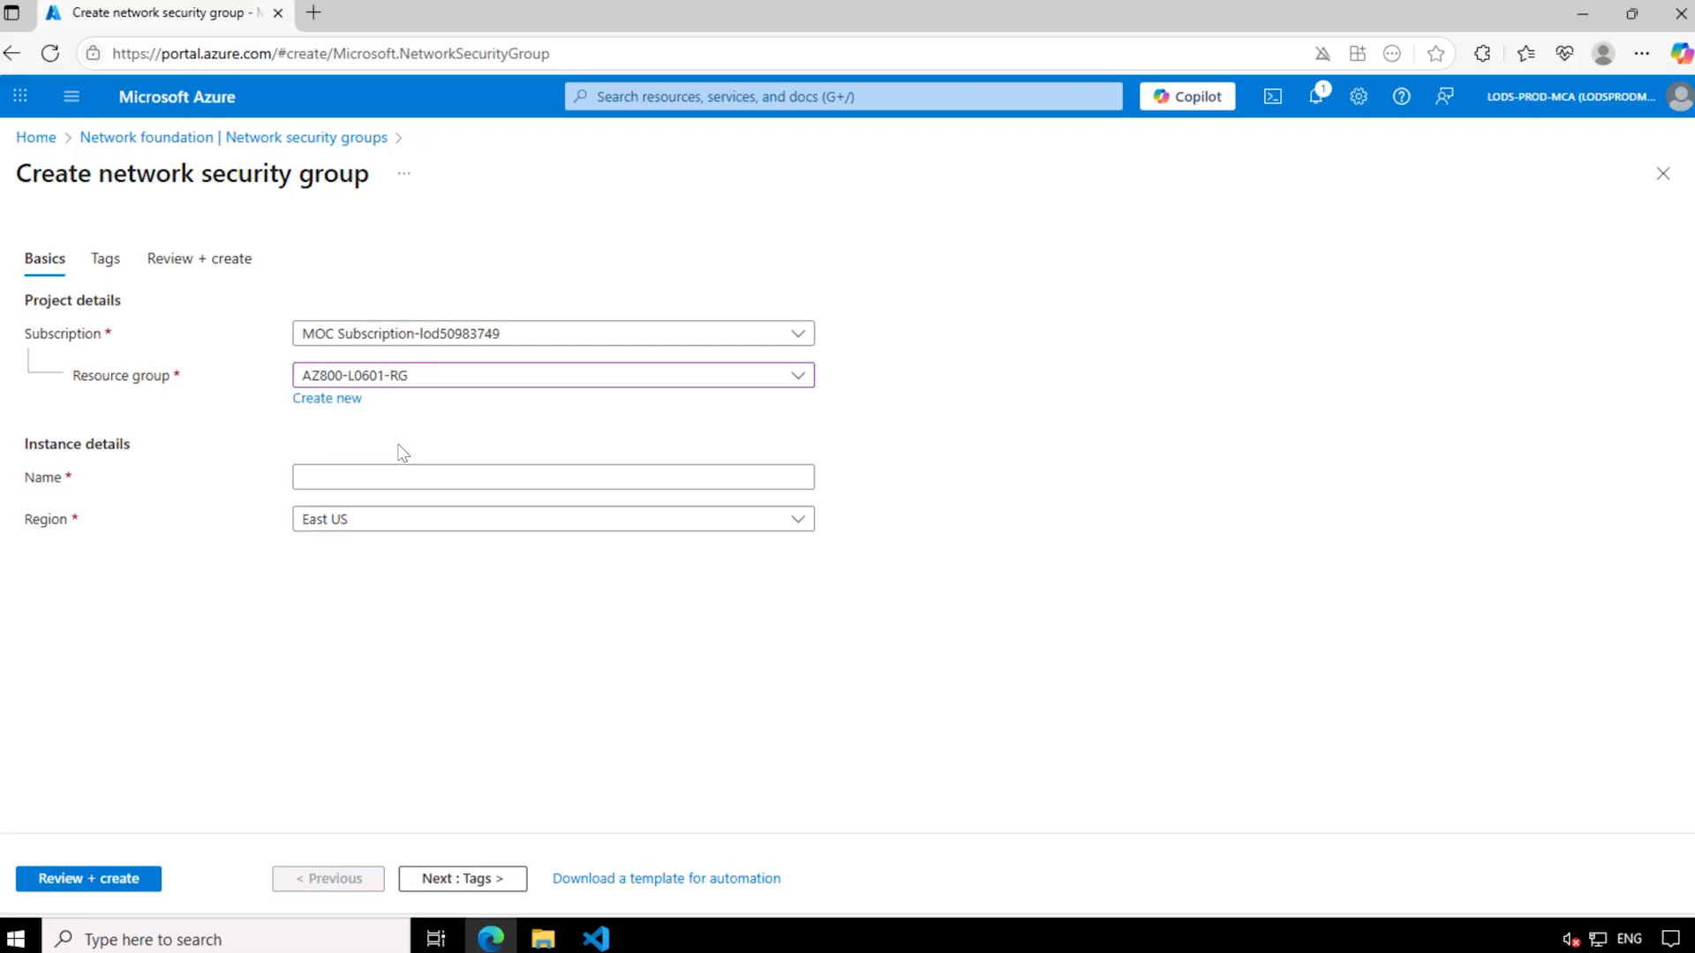
click(400, 475)
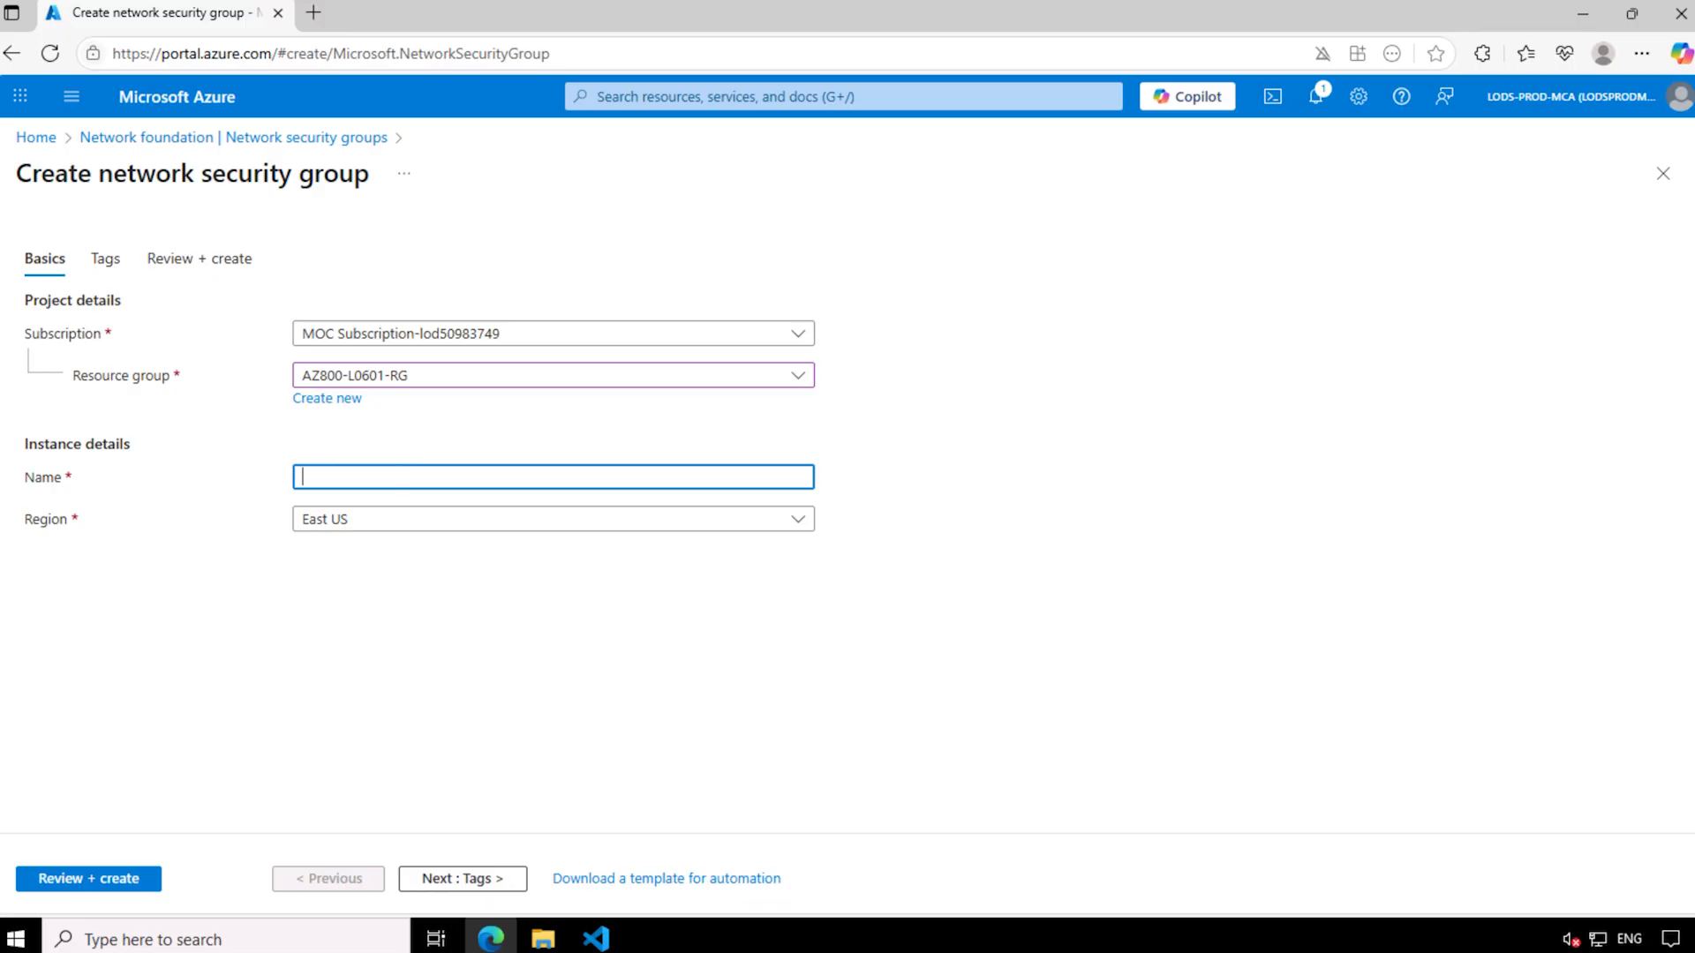
text(az800l06-vm0-nsg1)
click(92, 884)
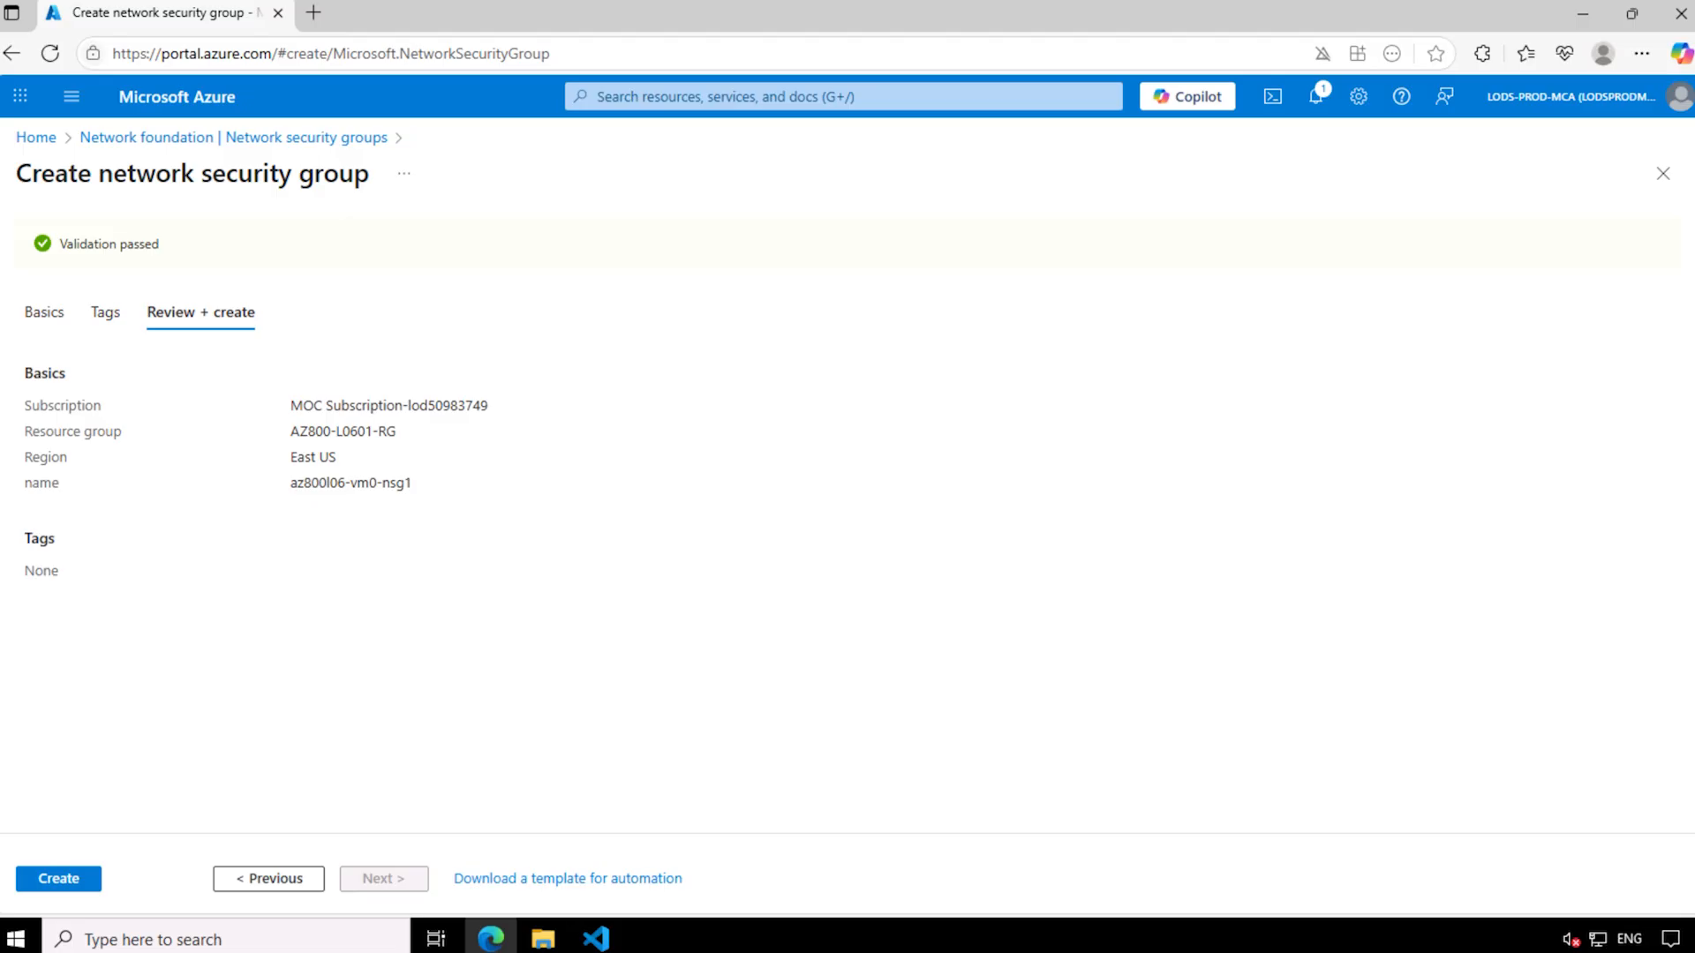
click(53, 877)
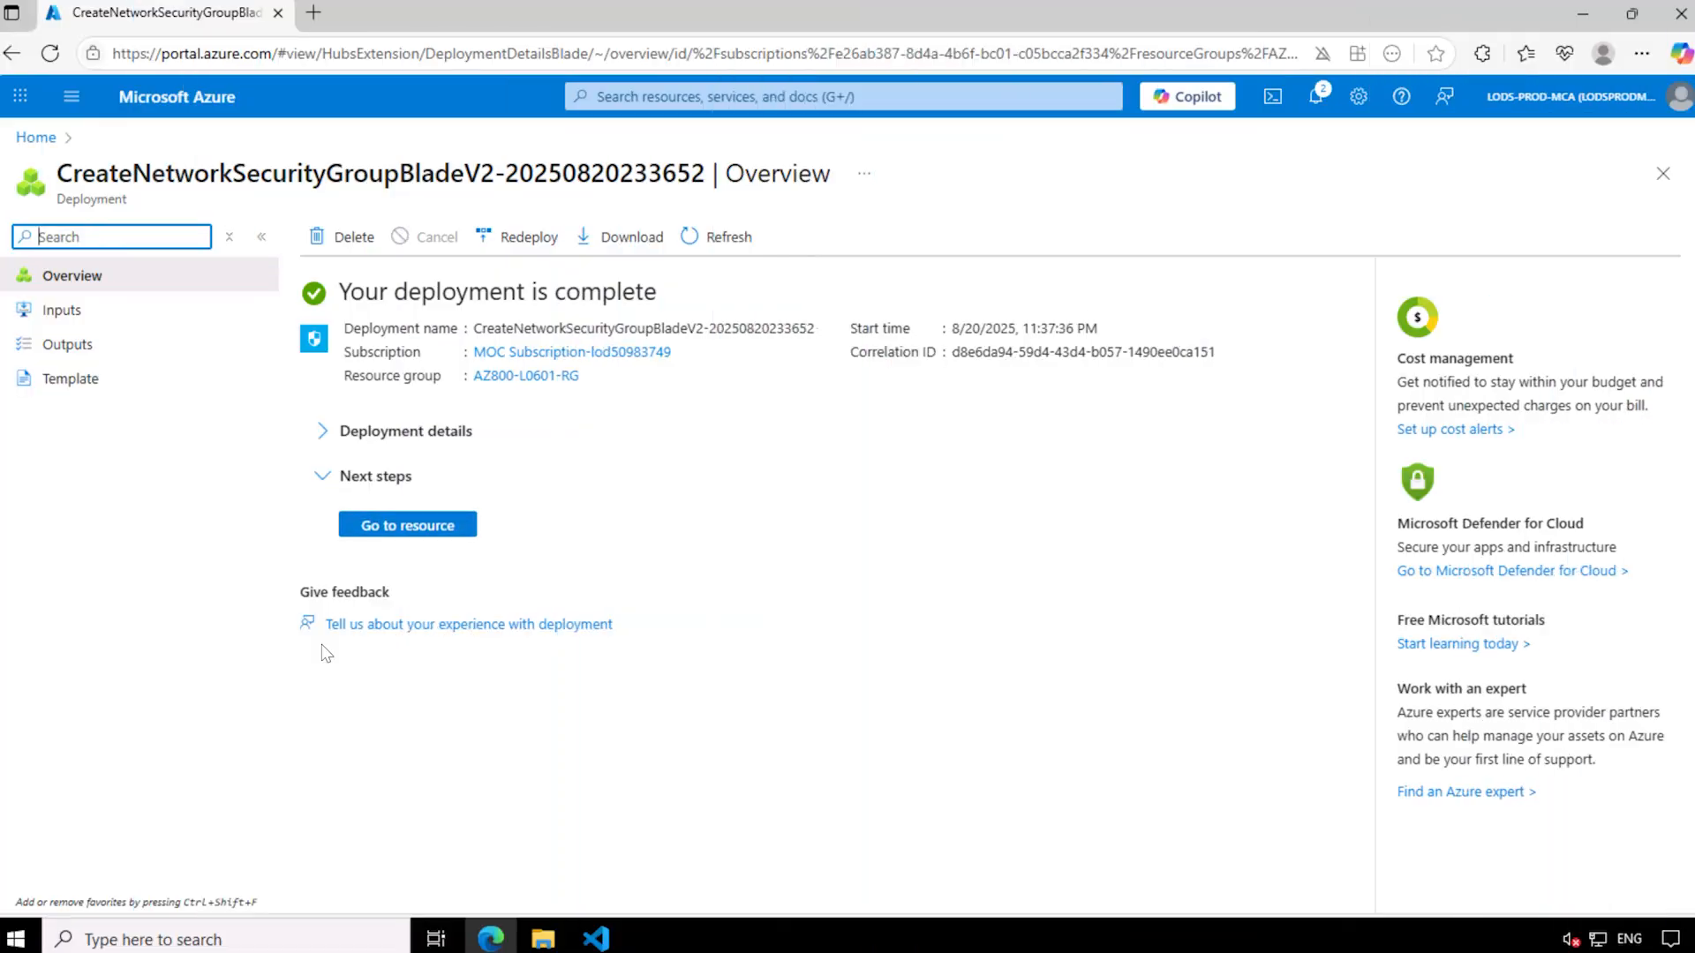
Go to the newly deployed network security group and open its inbound security rules.
click(444, 533)
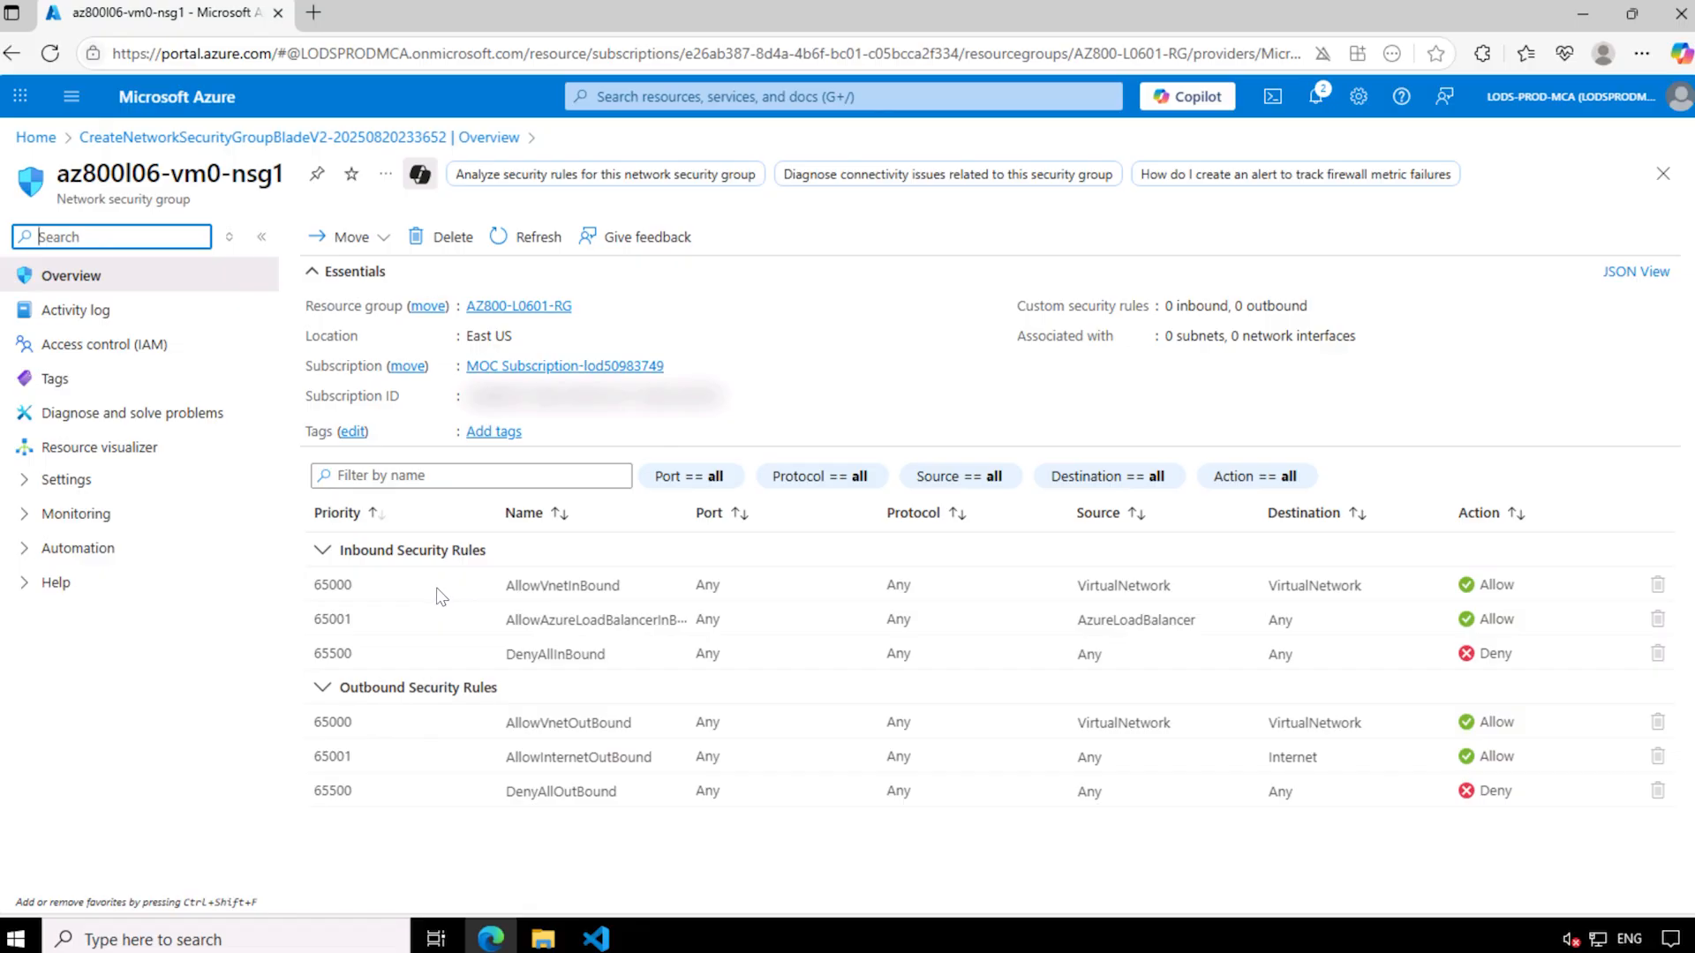
click(89, 491)
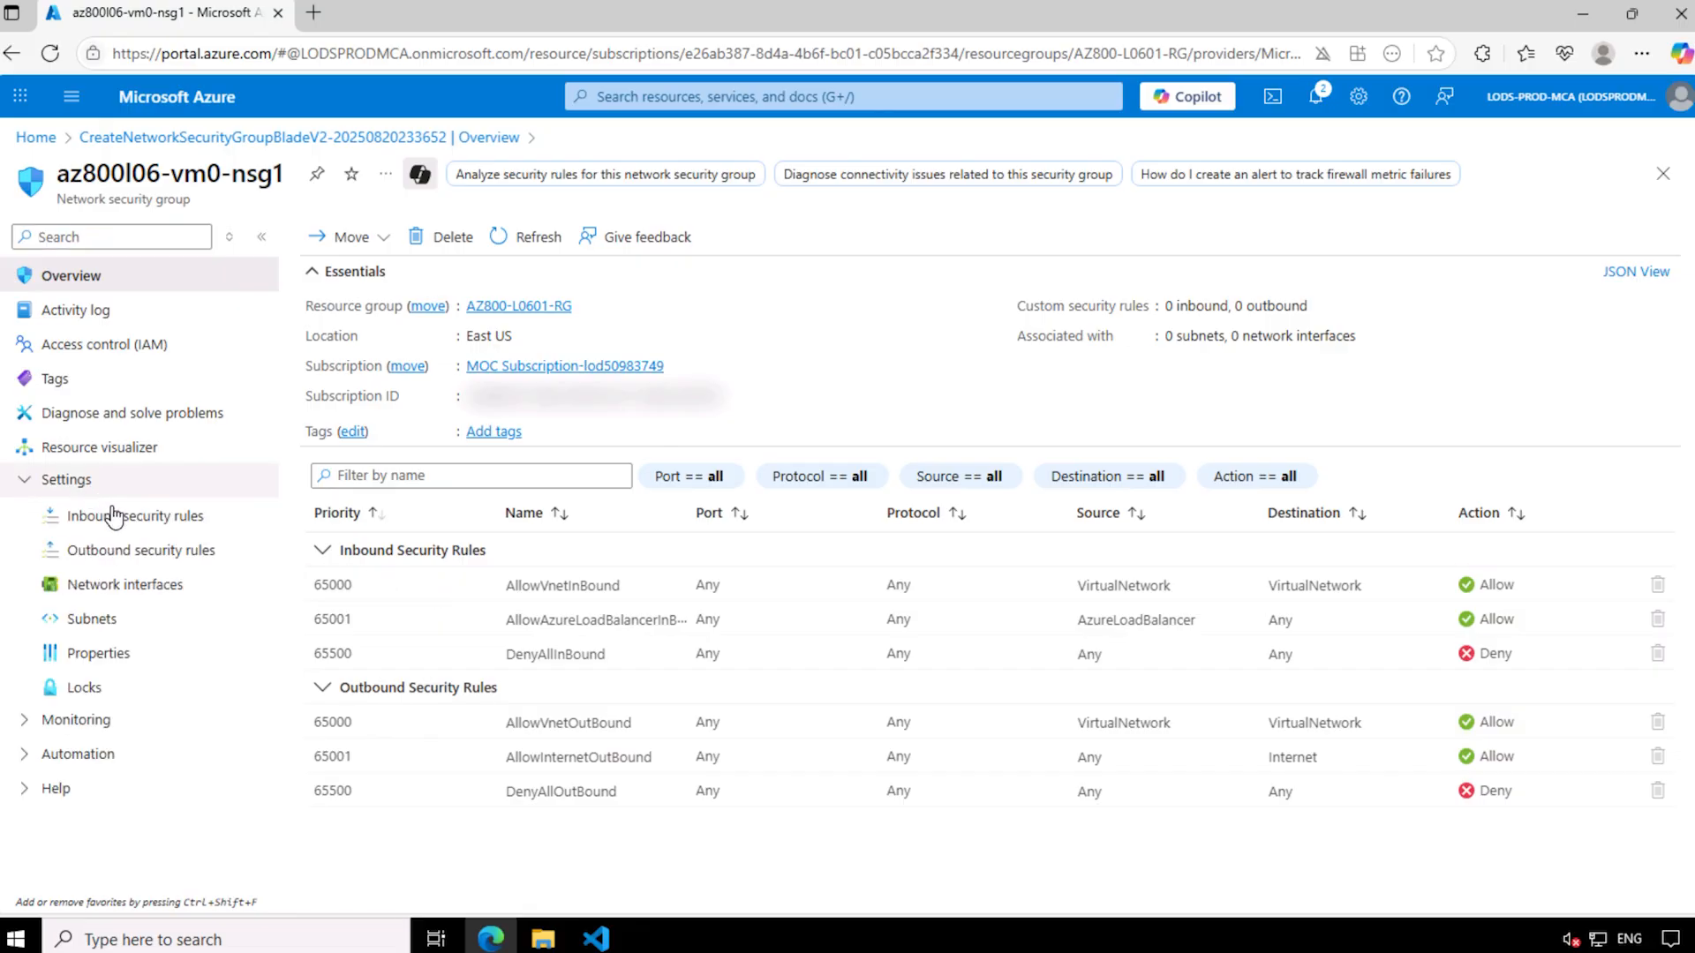
click(121, 521)
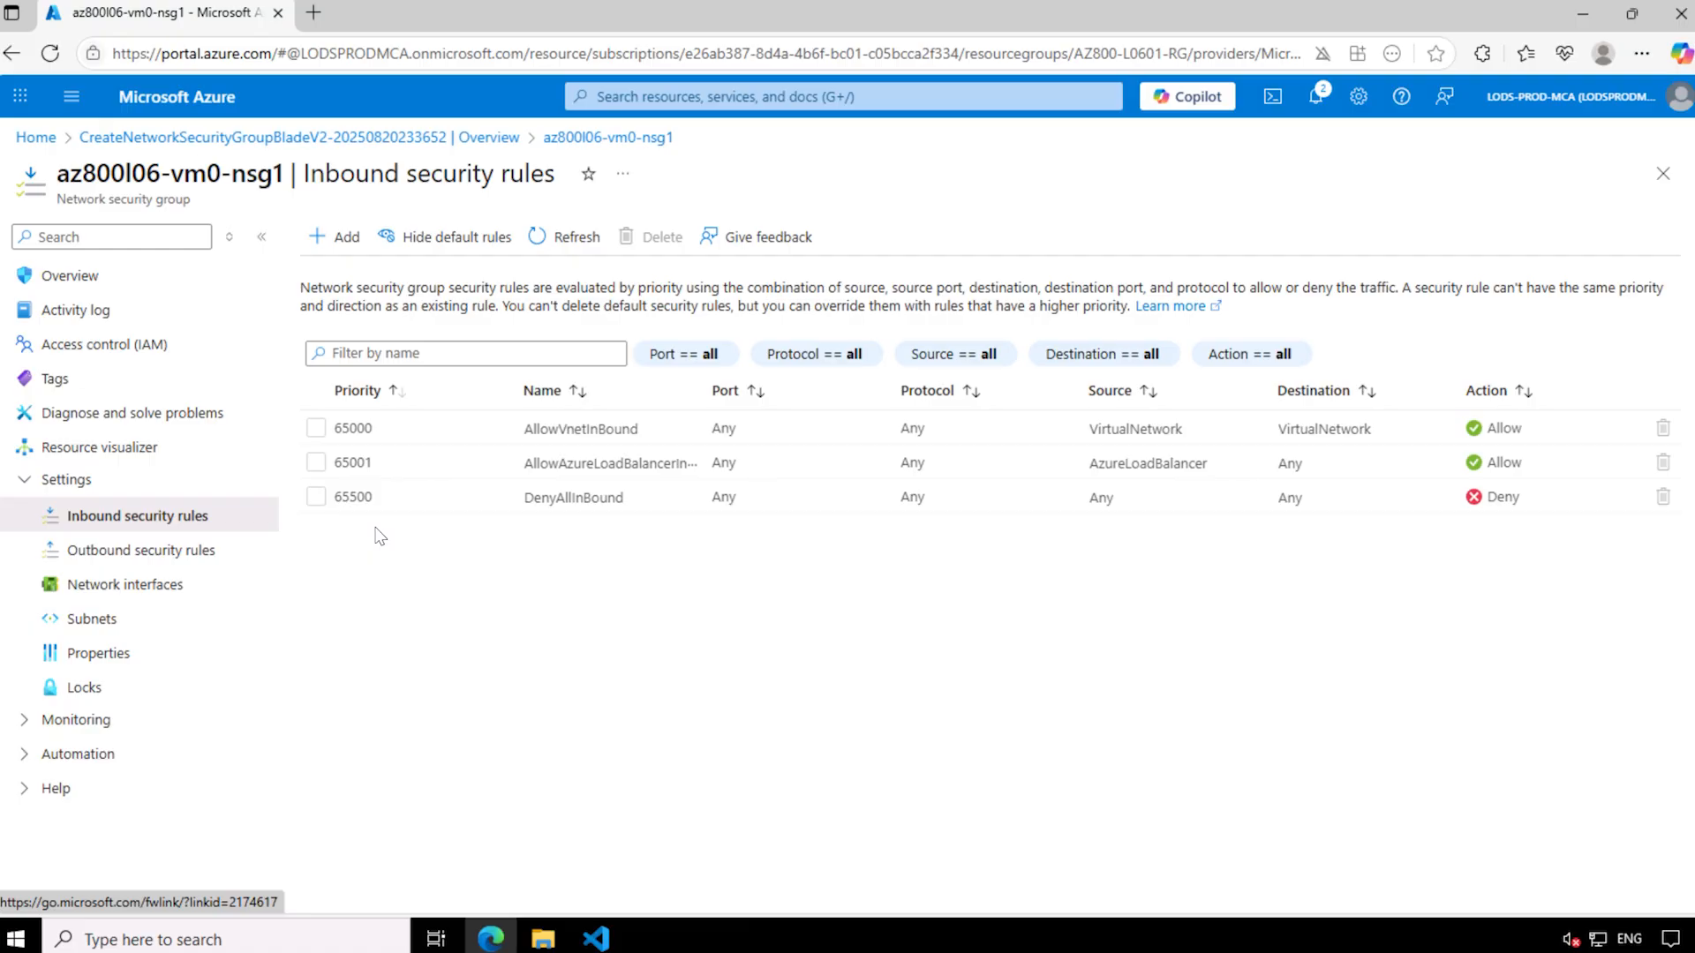
mouse_move(422, 378)
mouse_down()
mouse_move(343, 562)
mouse_move(420, 360)
mouse_up()
key(Escape)
Start a new inbound security rule and choose HTTP as its service.
click(331, 243)
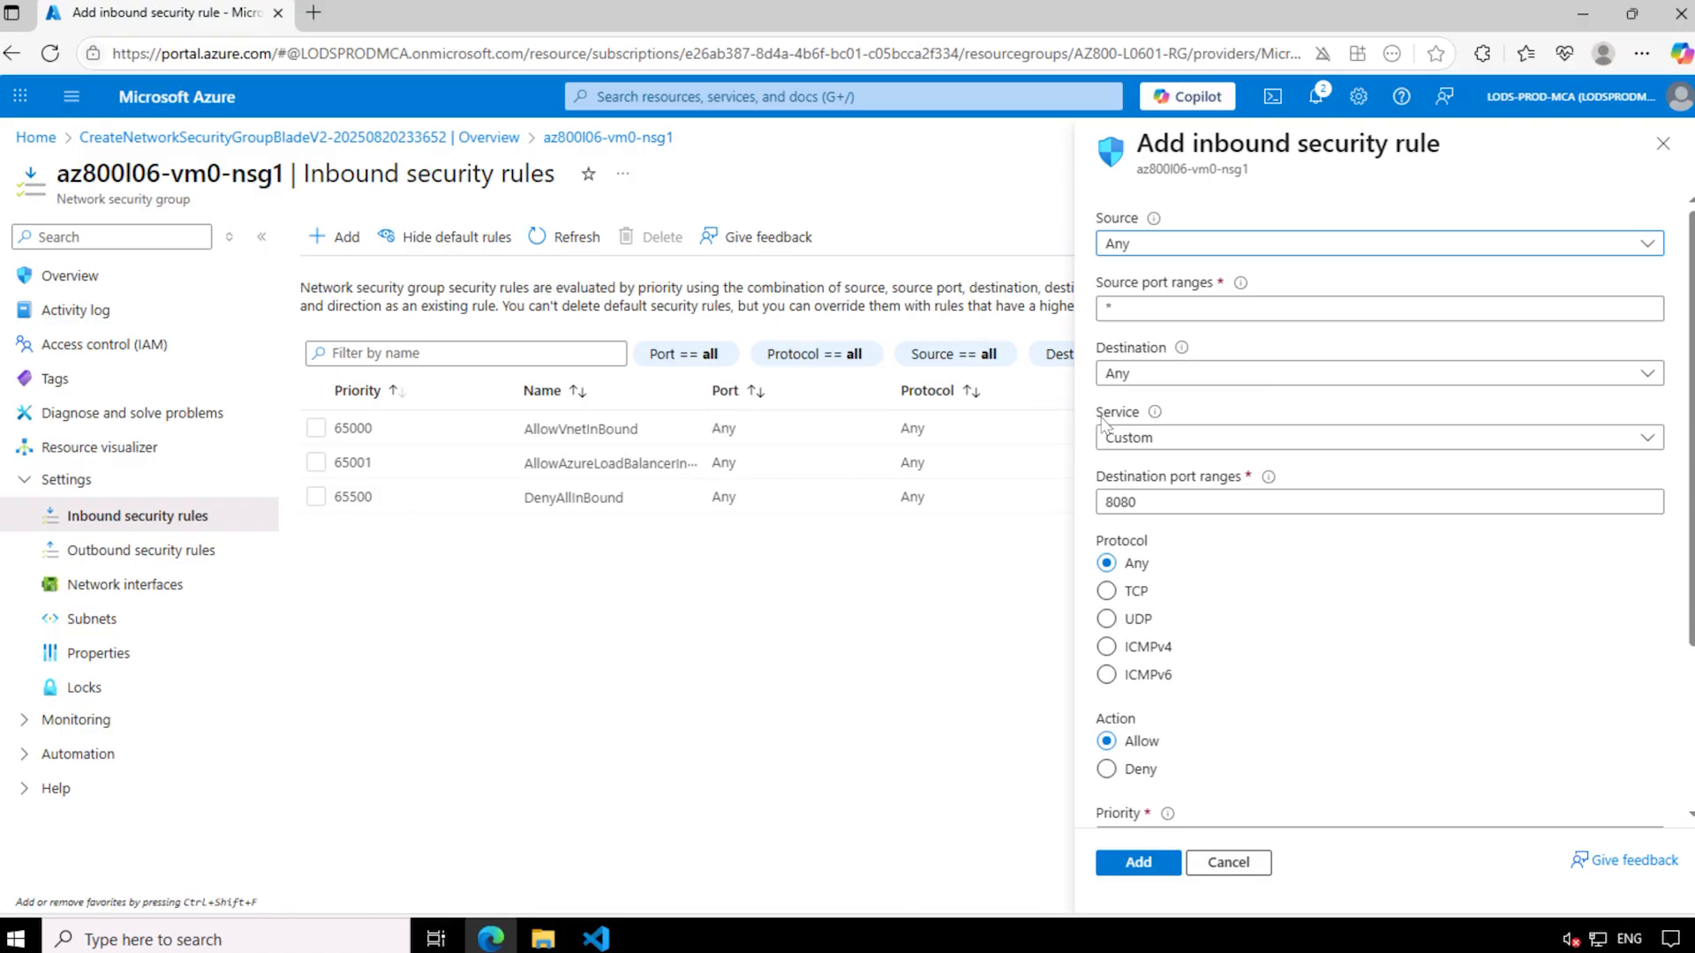
click(1147, 445)
click(1147, 447)
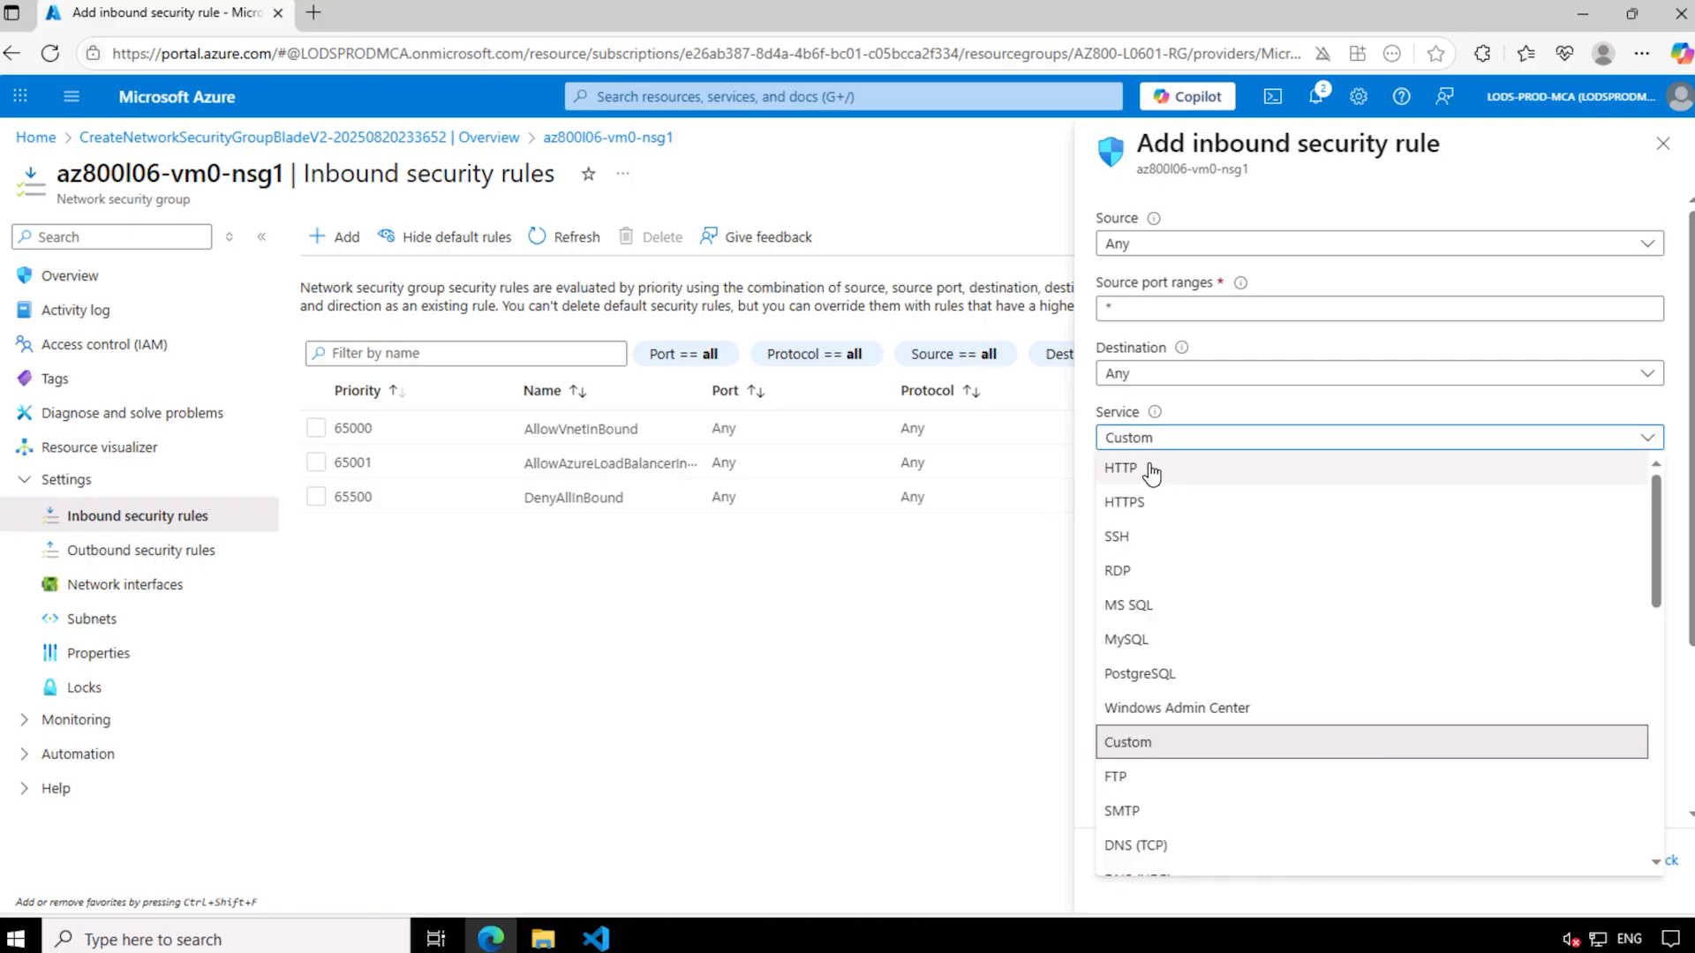
click(1150, 468)
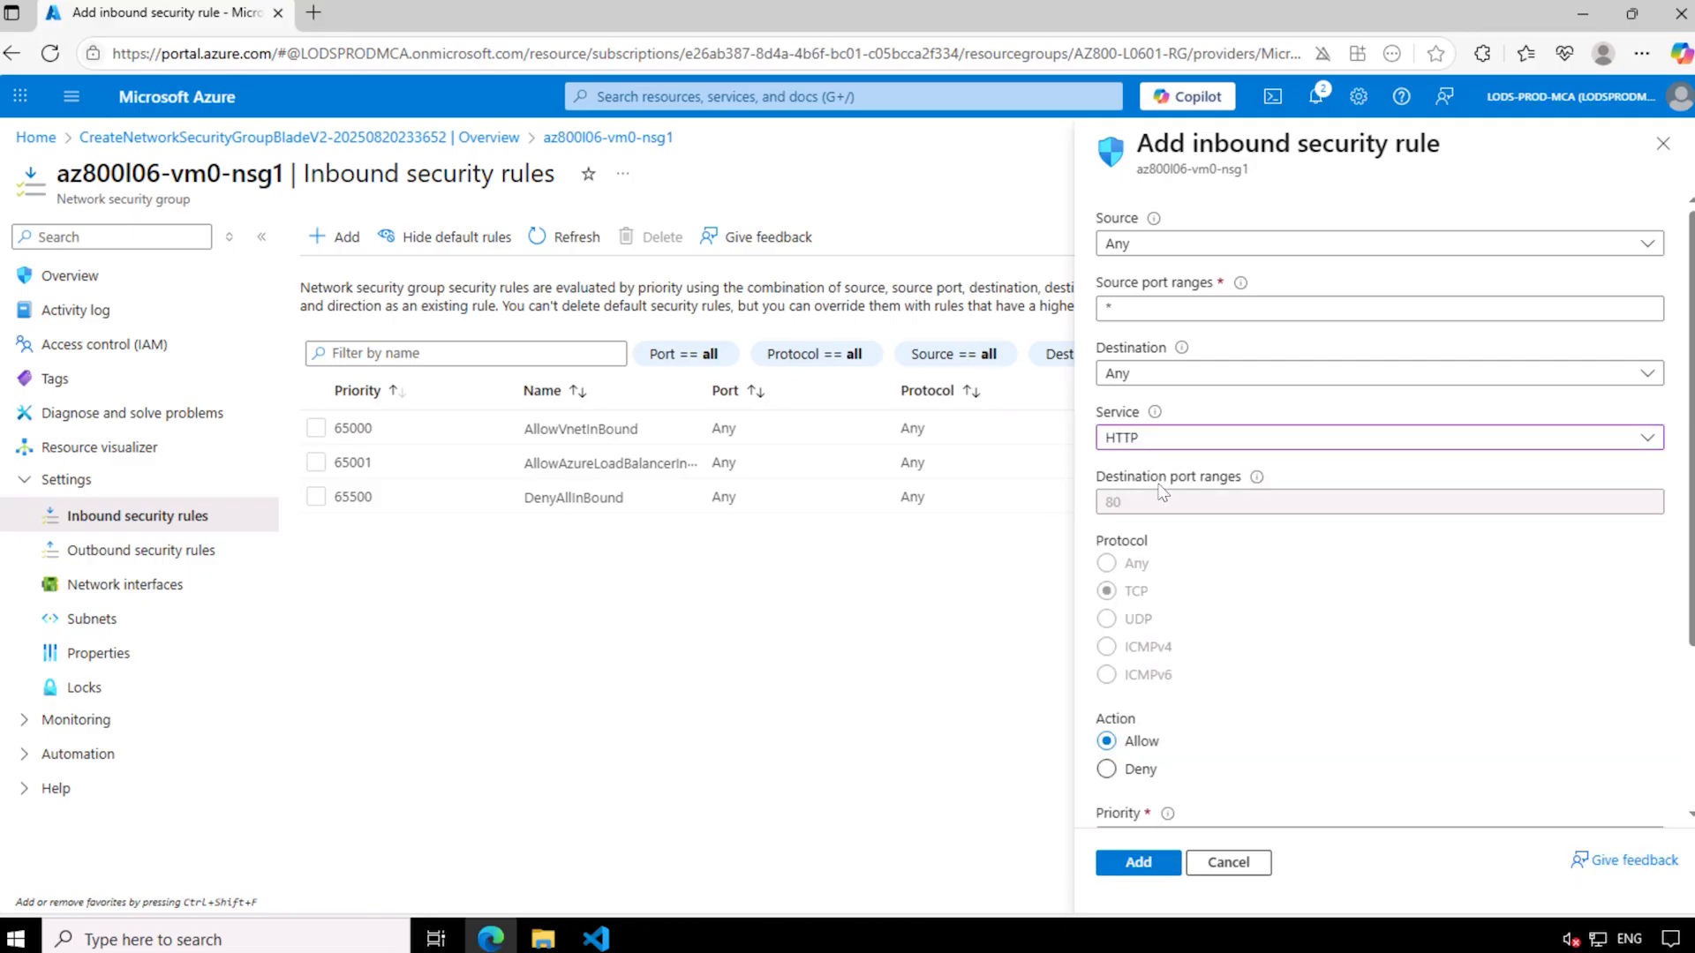
scroll(1179, 603, down, 3)
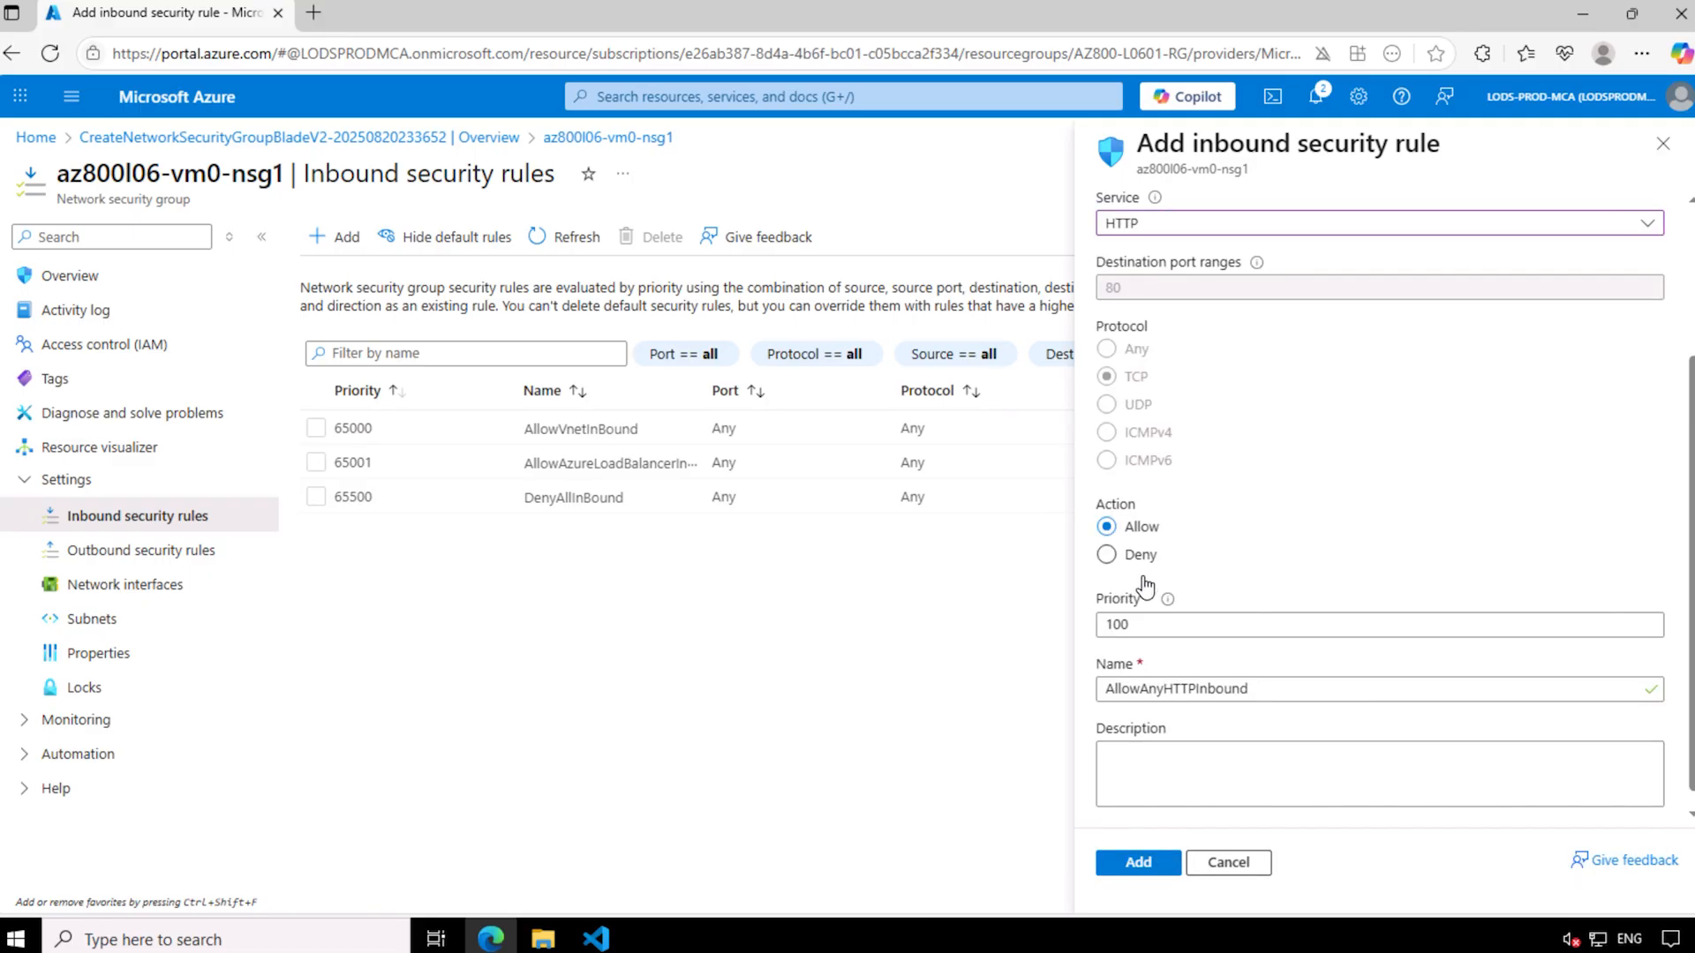
Set the inbound rule's priority to 300, name it AllowHTTPInBound, and add it to the network security group.
mouse_move(1167, 599)
drag(1182, 625, 1033, 630)
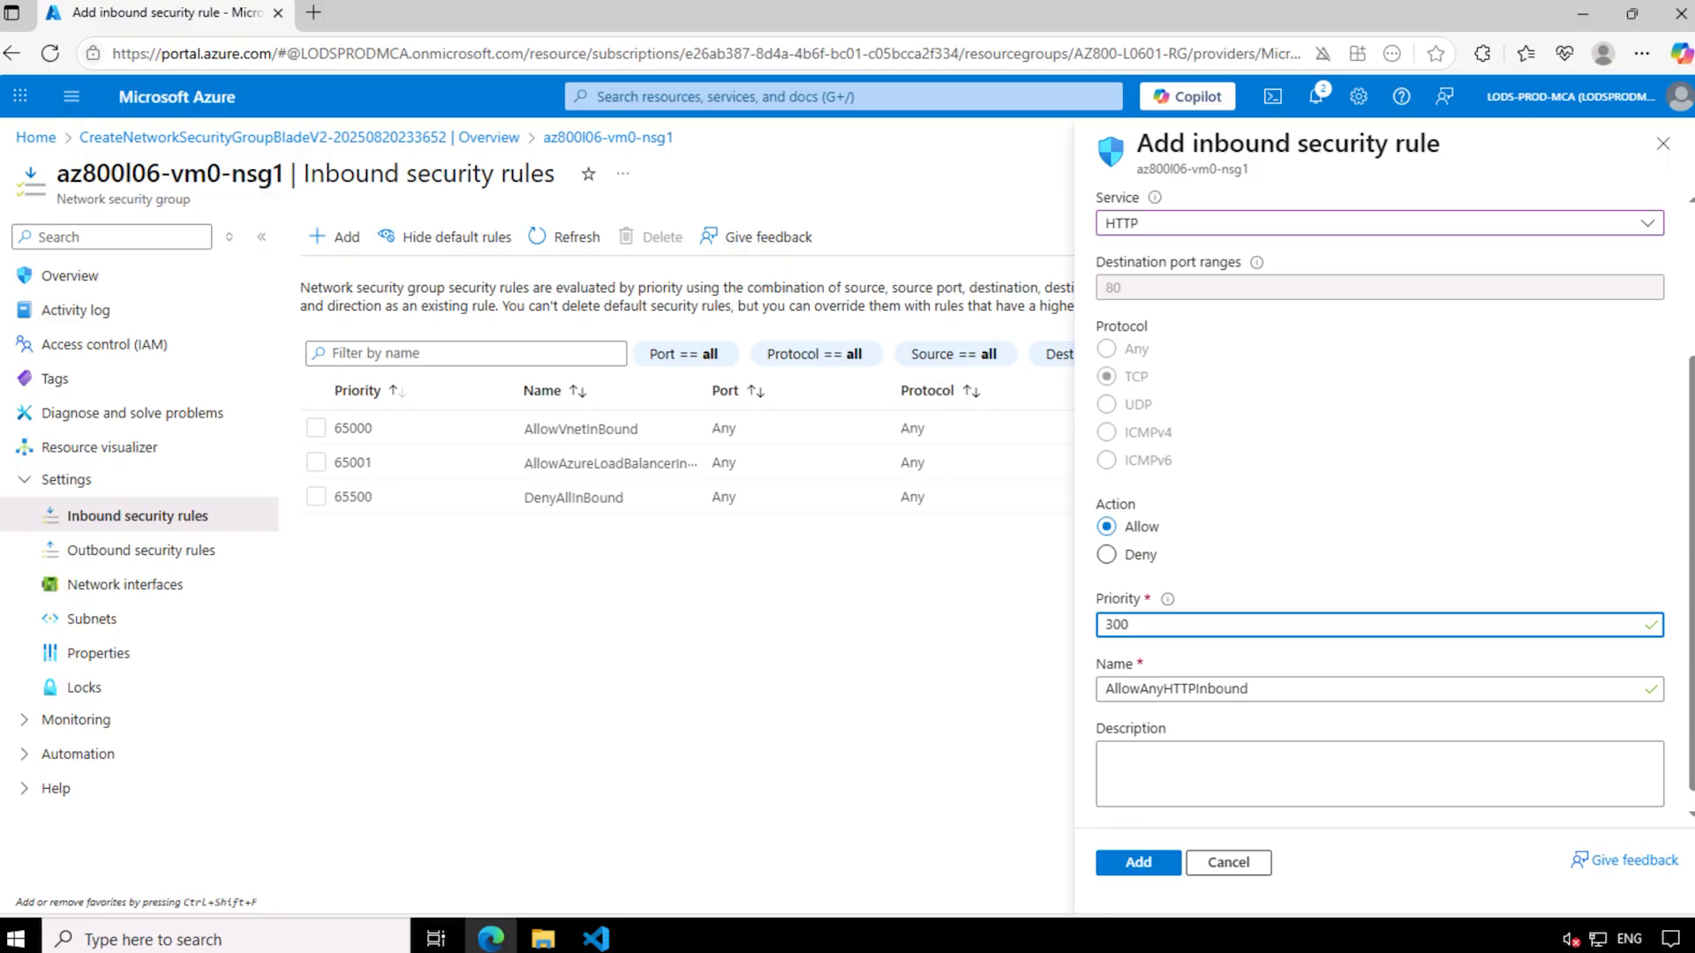
click(1164, 689)
double_click(1159, 689)
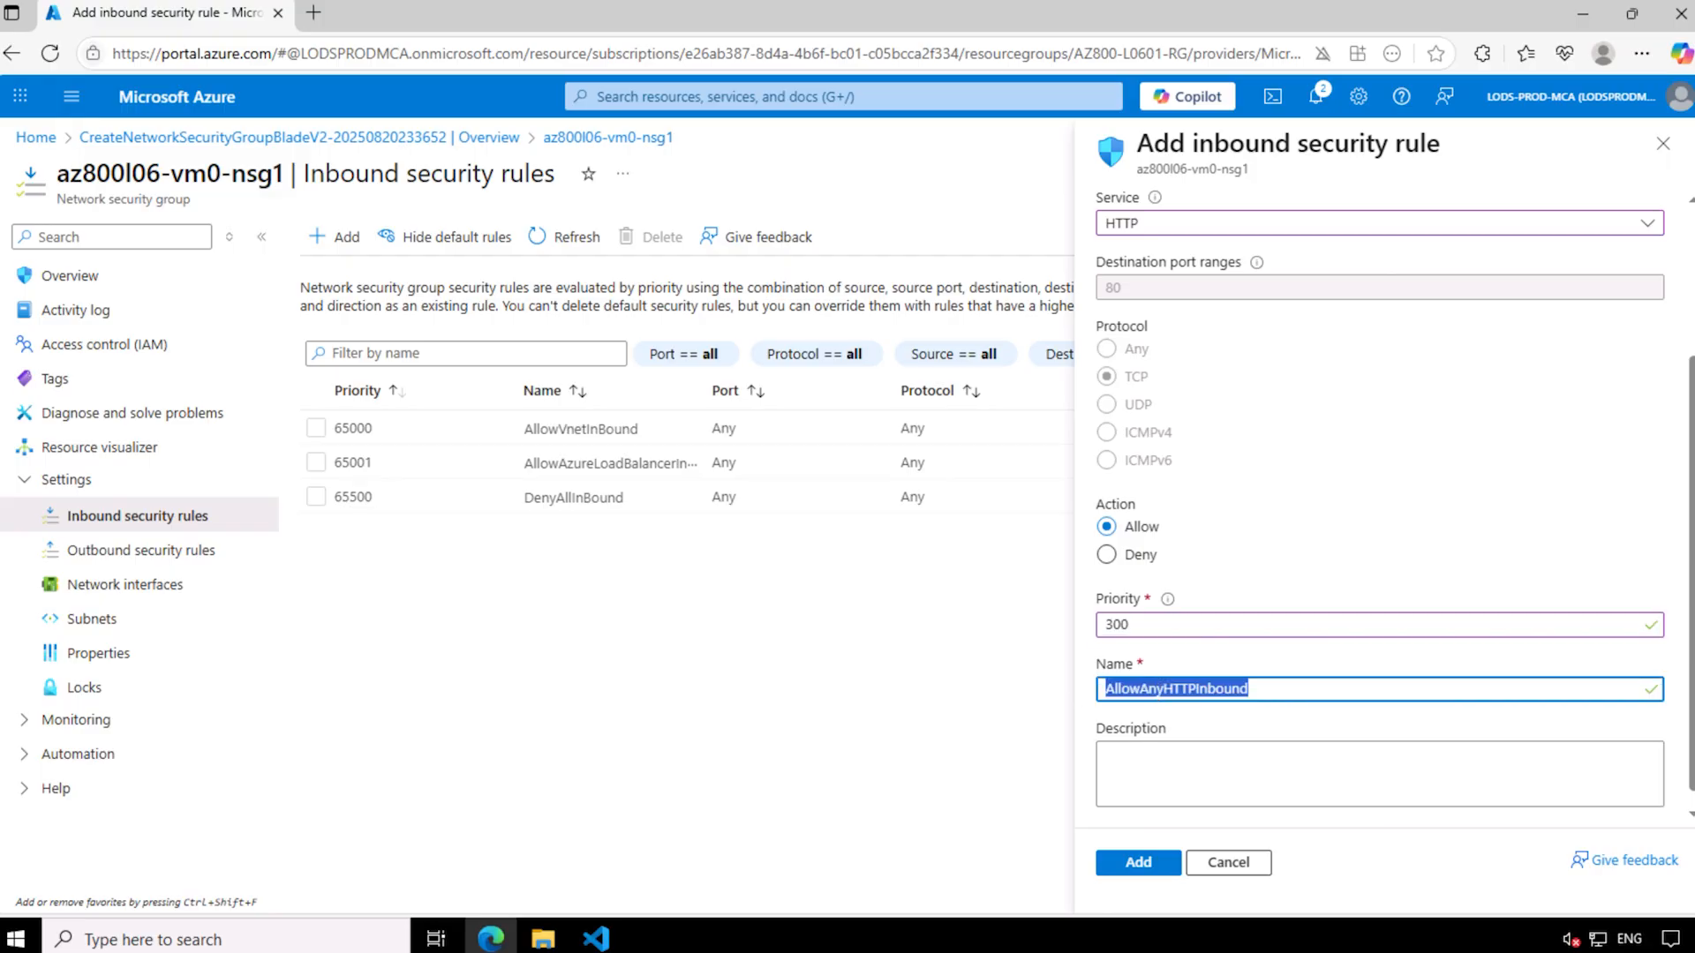
text(AllowHTTPInBound)
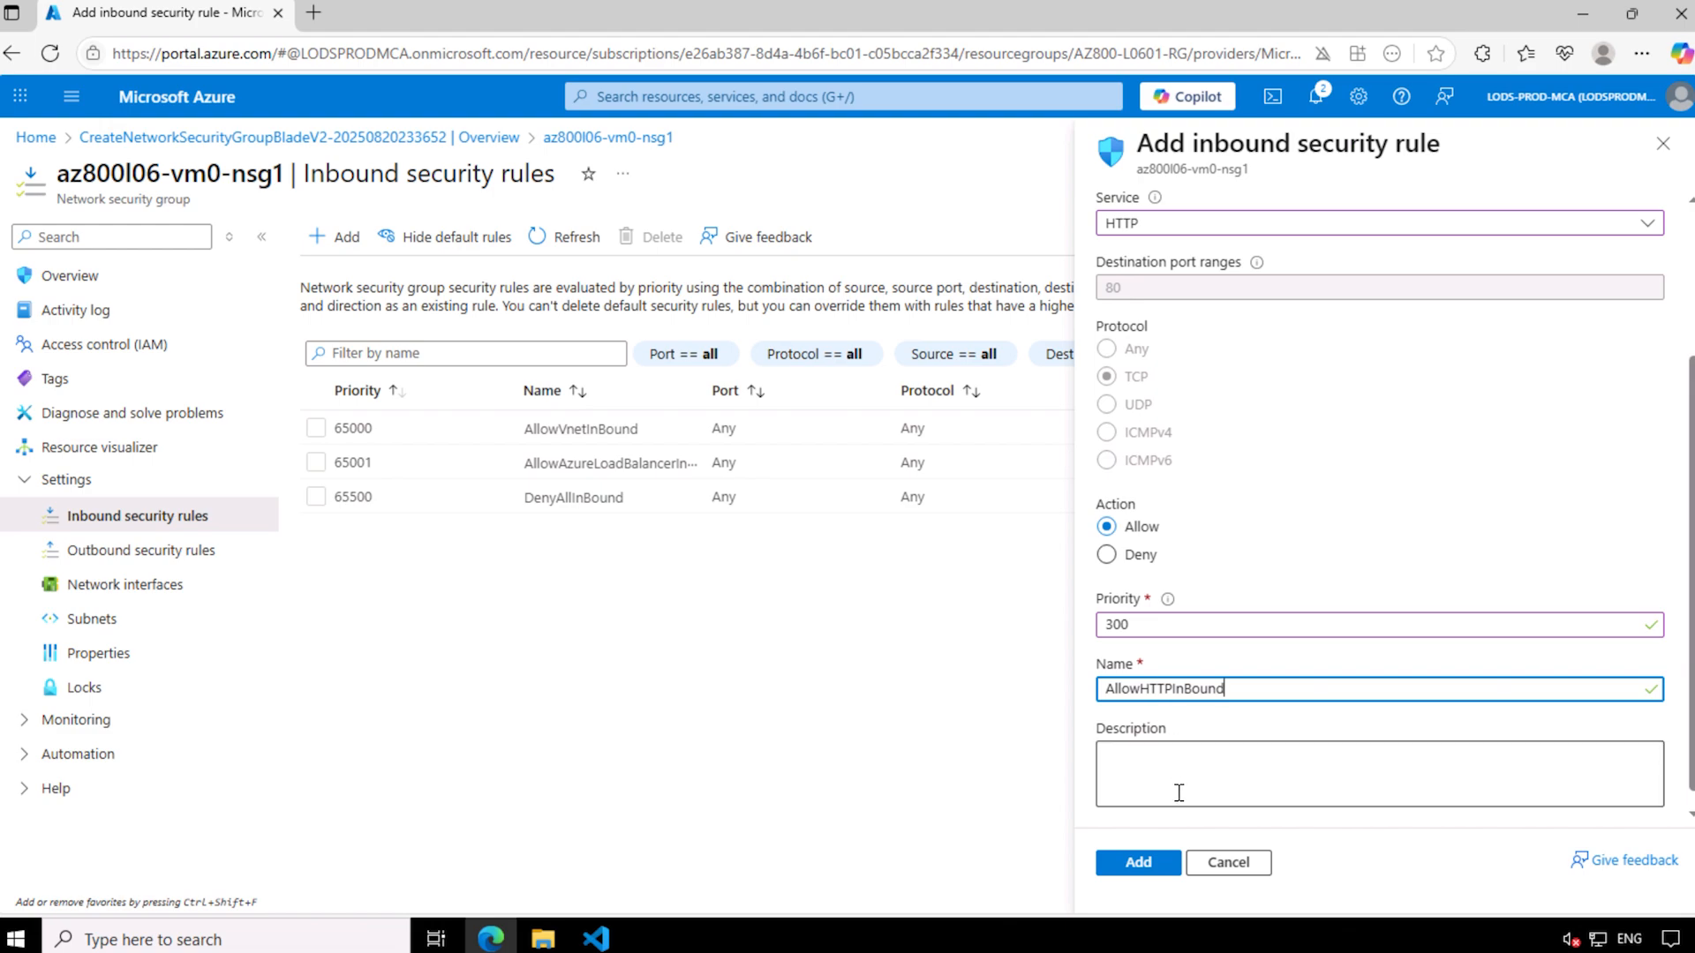
click(1144, 872)
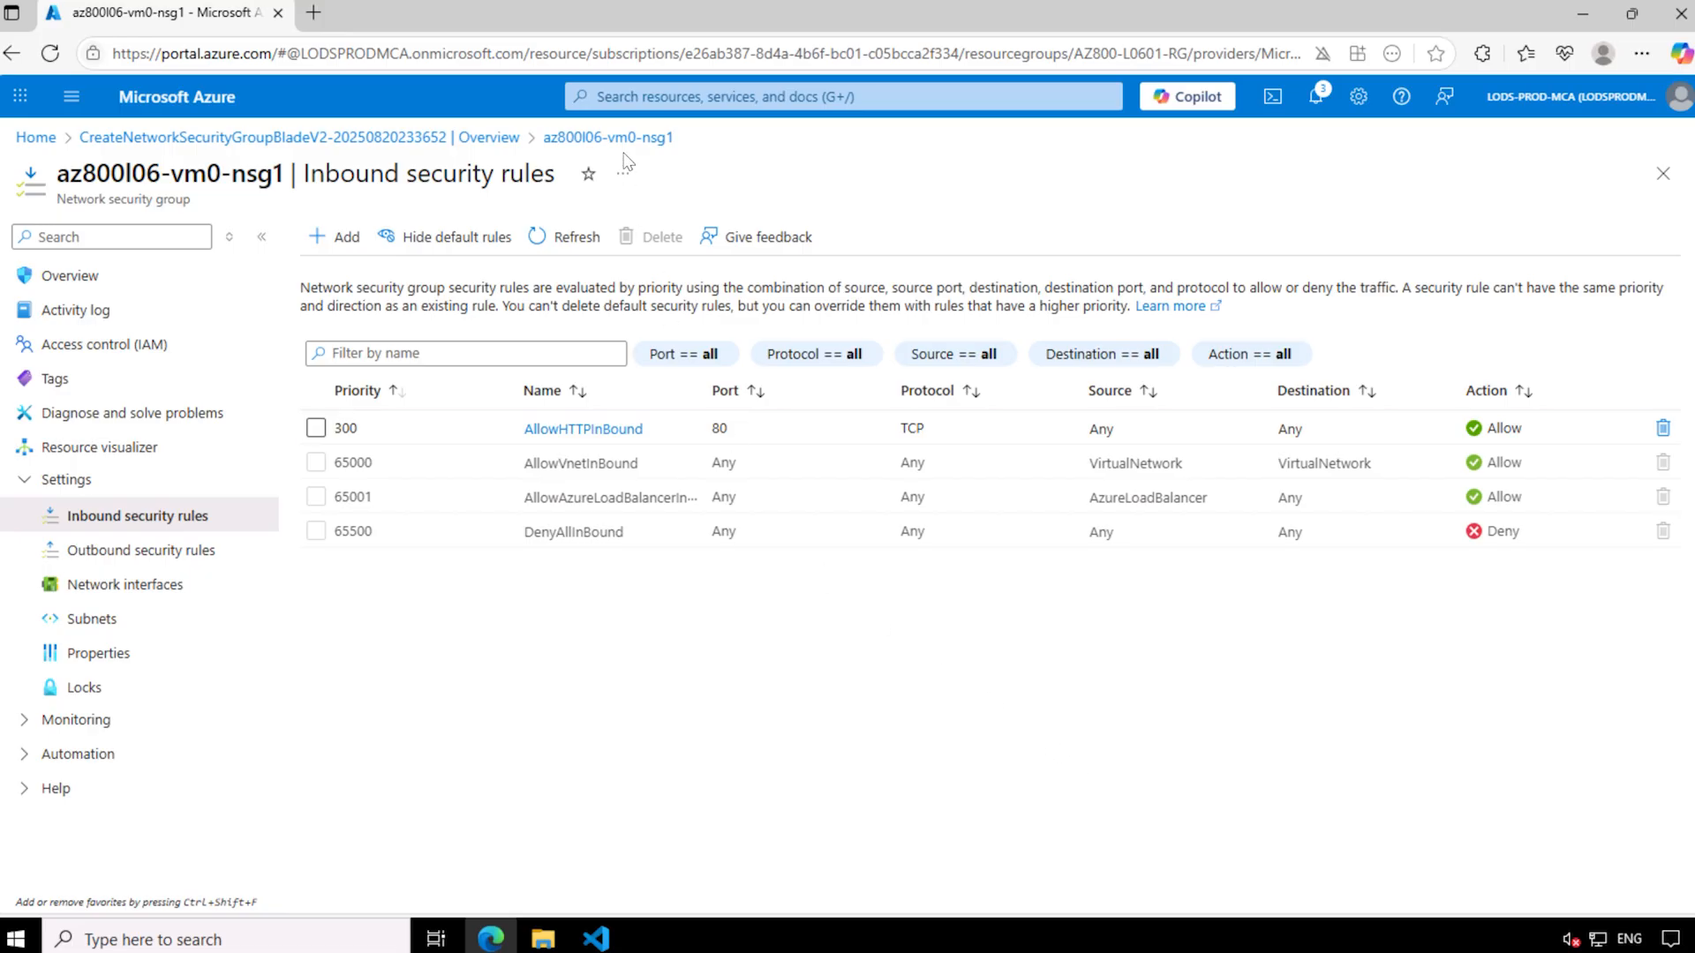
Search the portal for public IP services and open Public IP addresses.
click(626, 99)
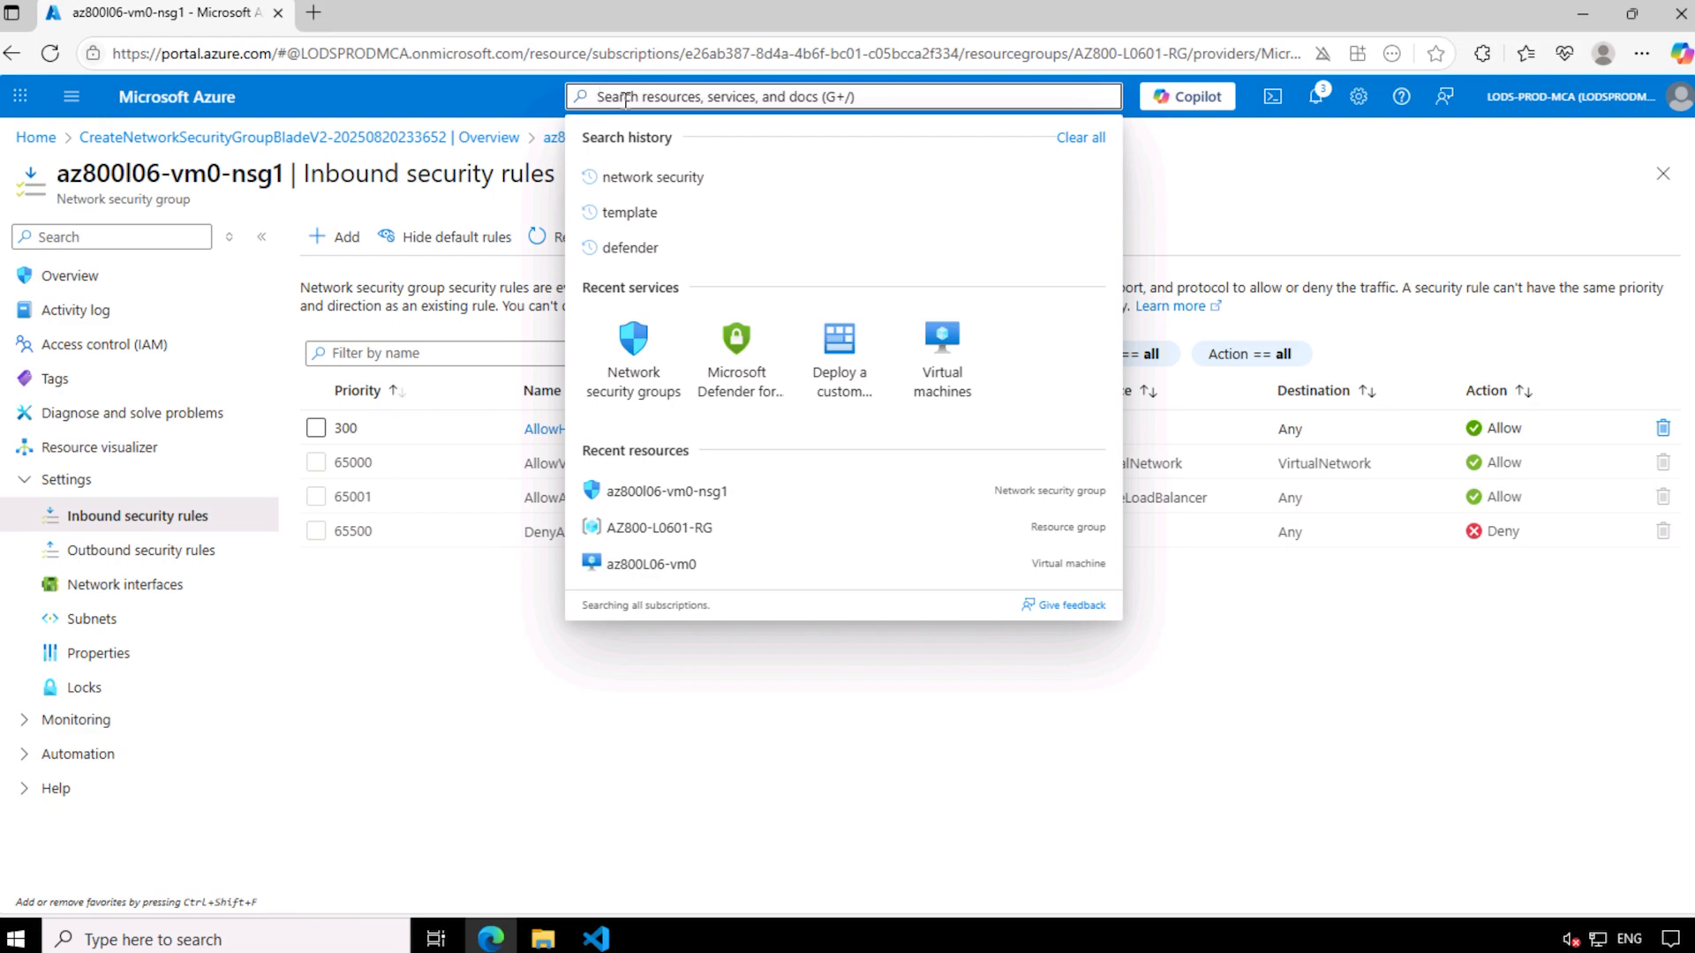
text(publ)
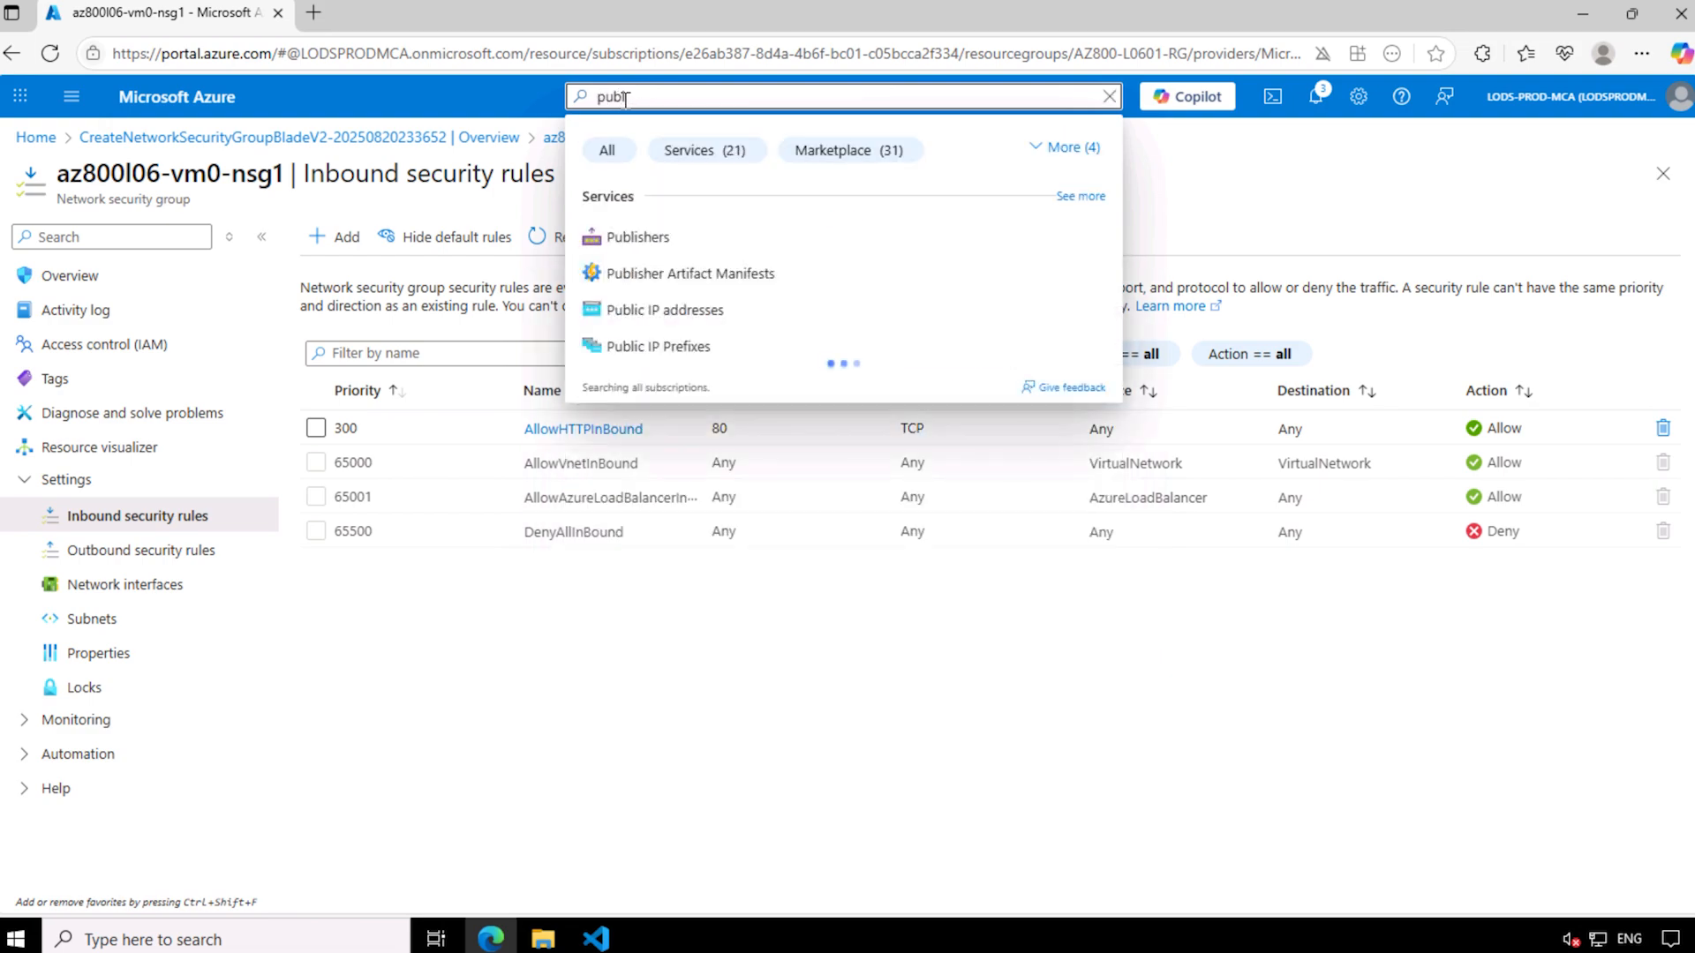
text(i)
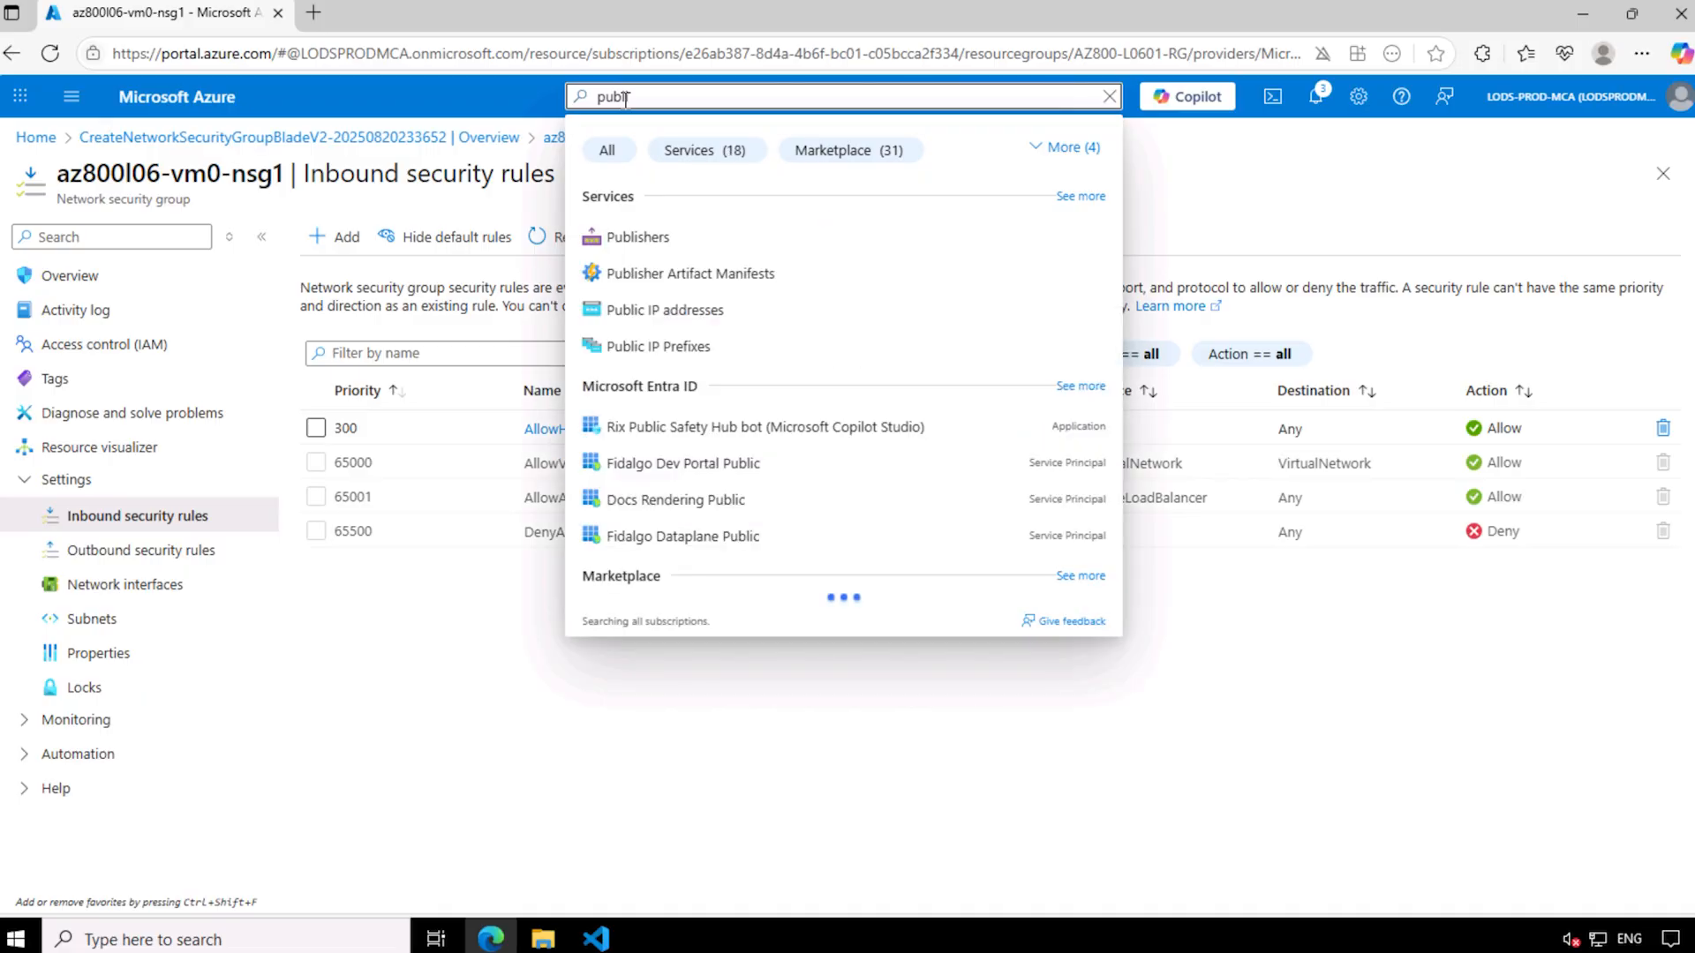
click(743, 309)
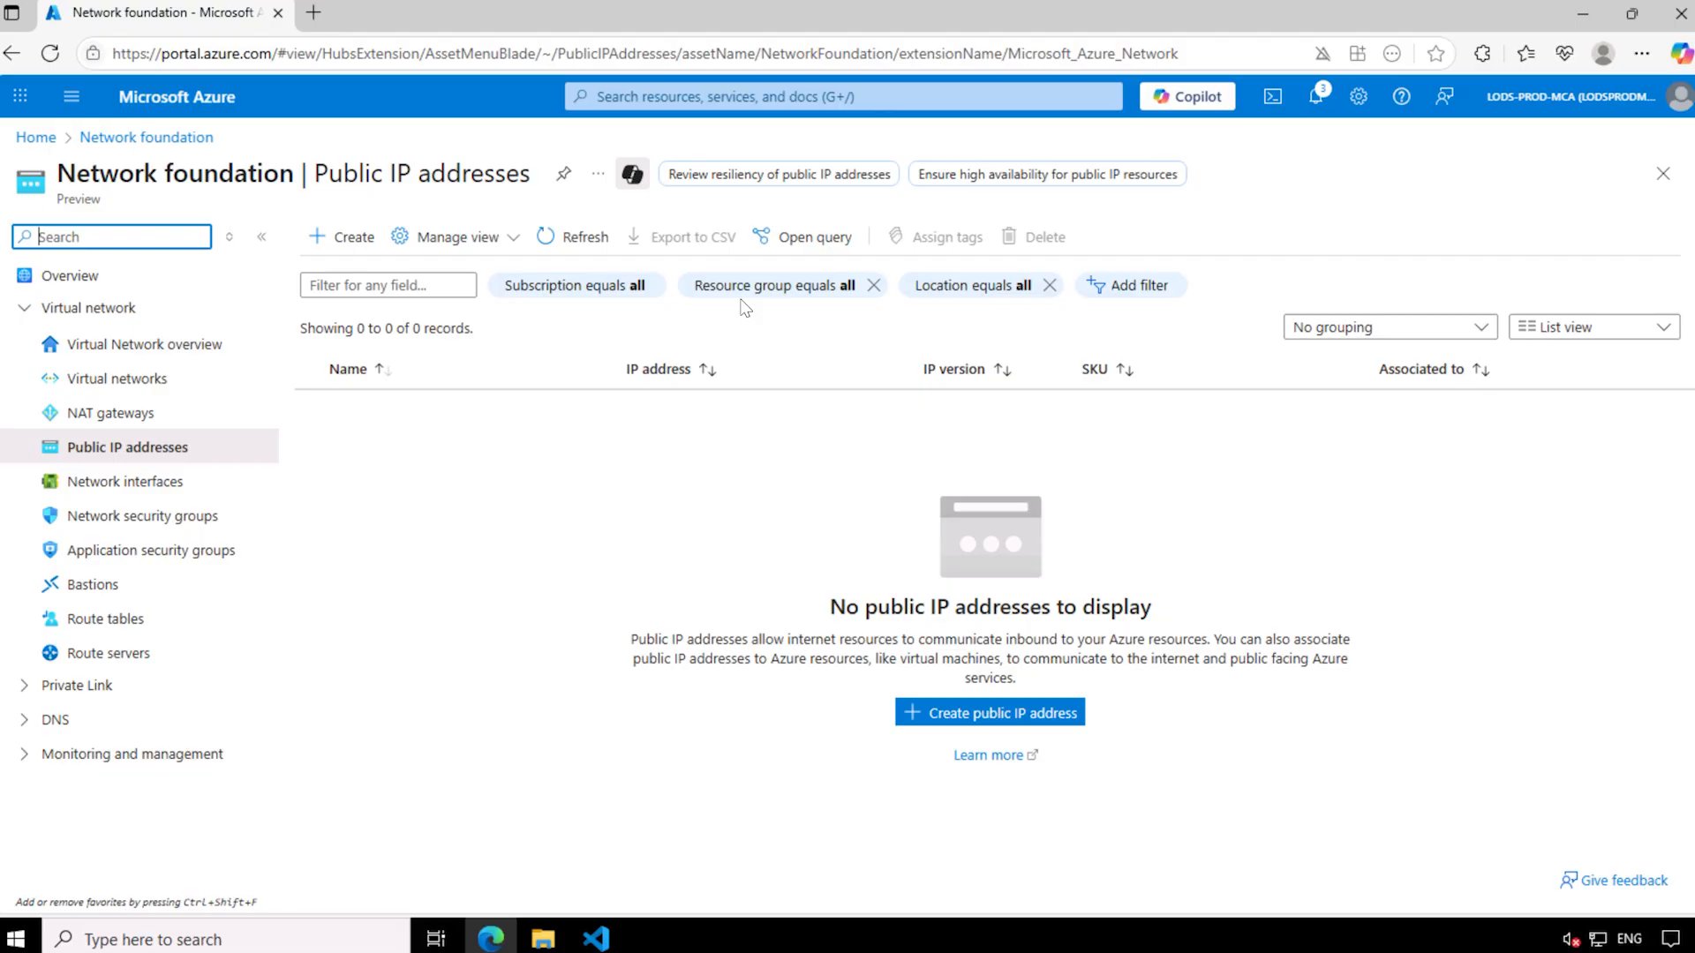
Start a new public IP address, name it az800l06-vm0-pip1, and review the remaining basic settings.
click(993, 720)
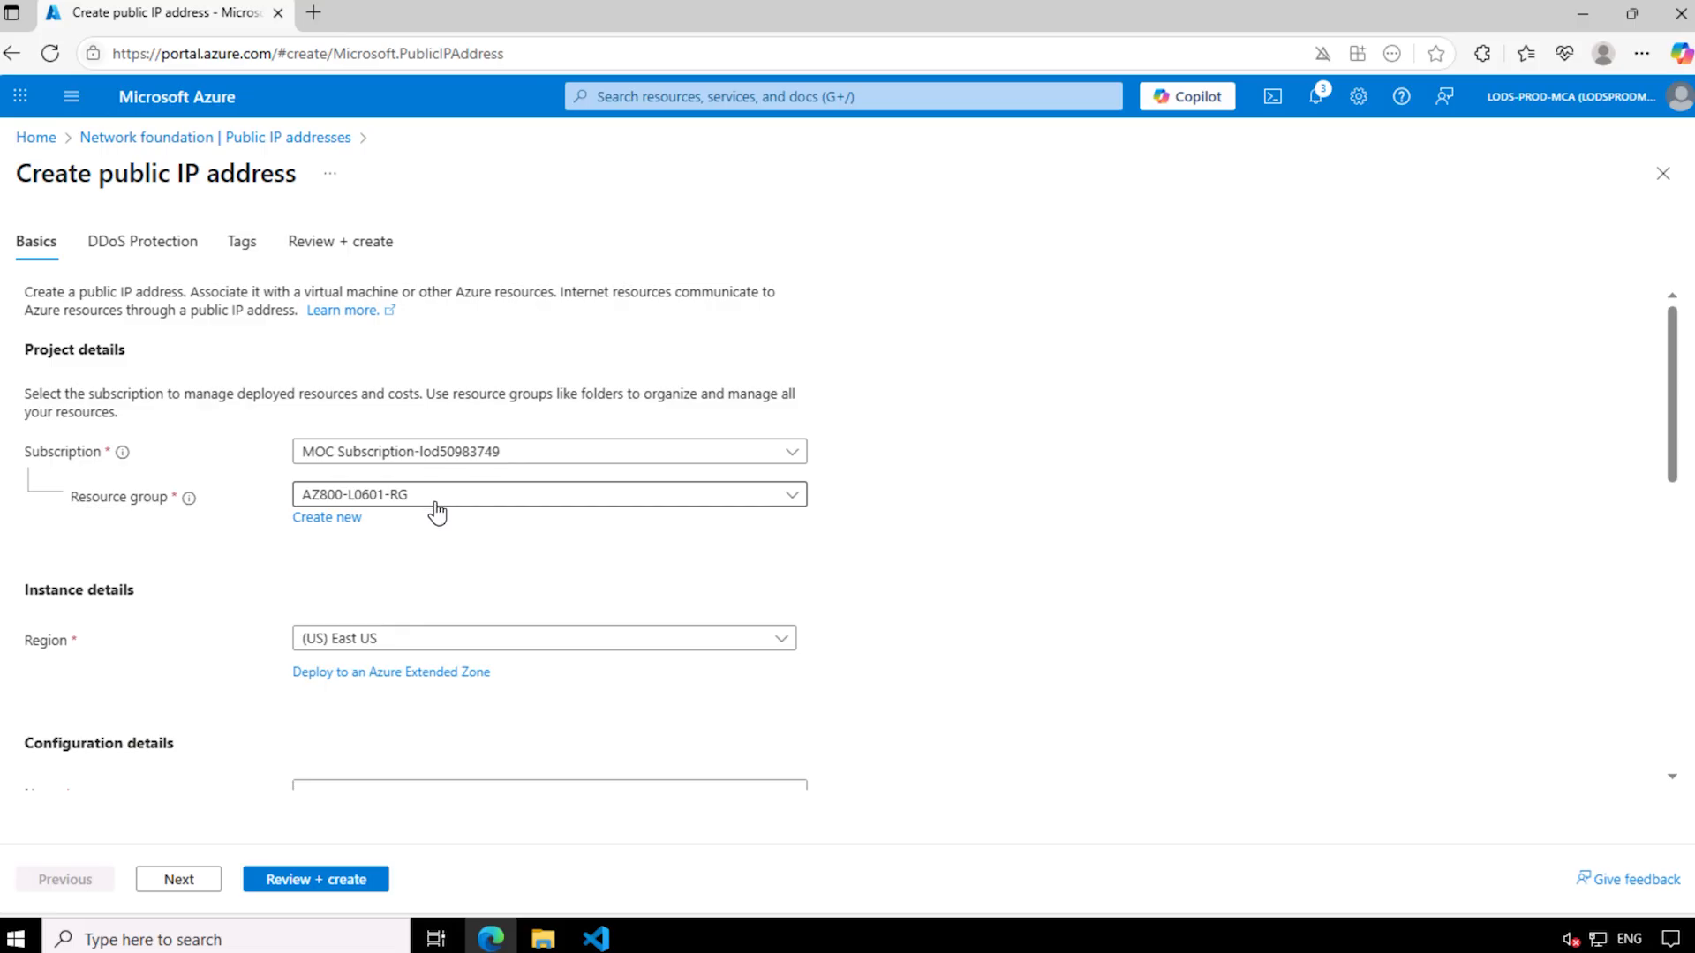
scroll(898, 649, down, 2)
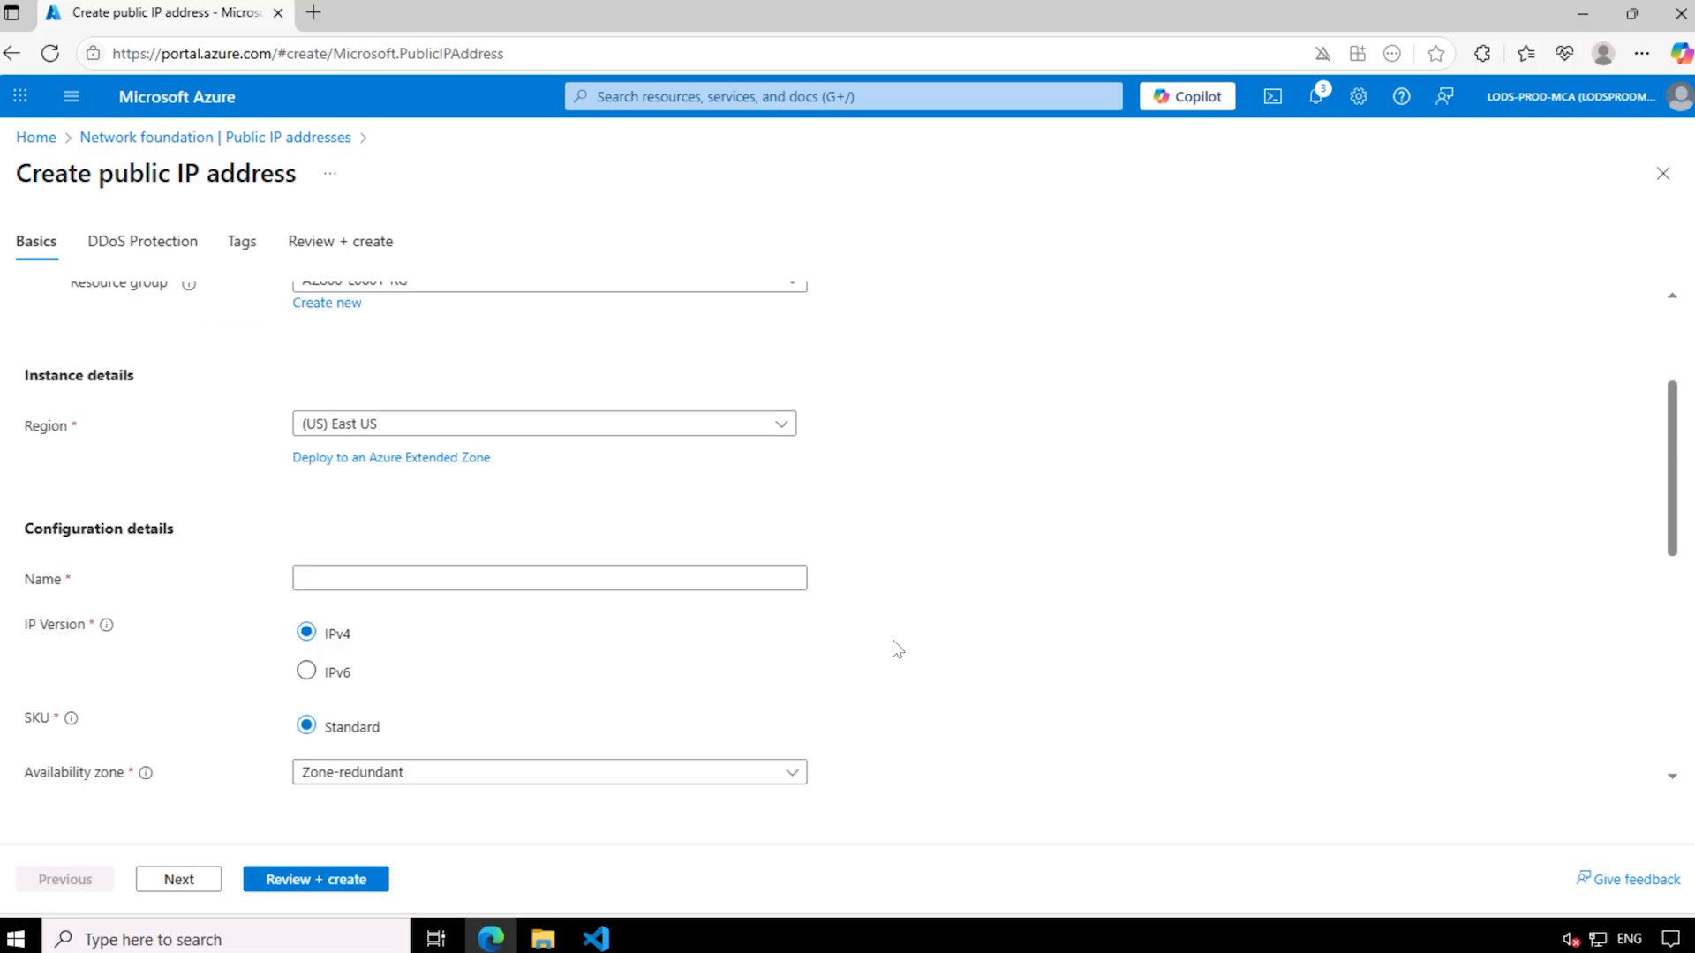
click(488, 569)
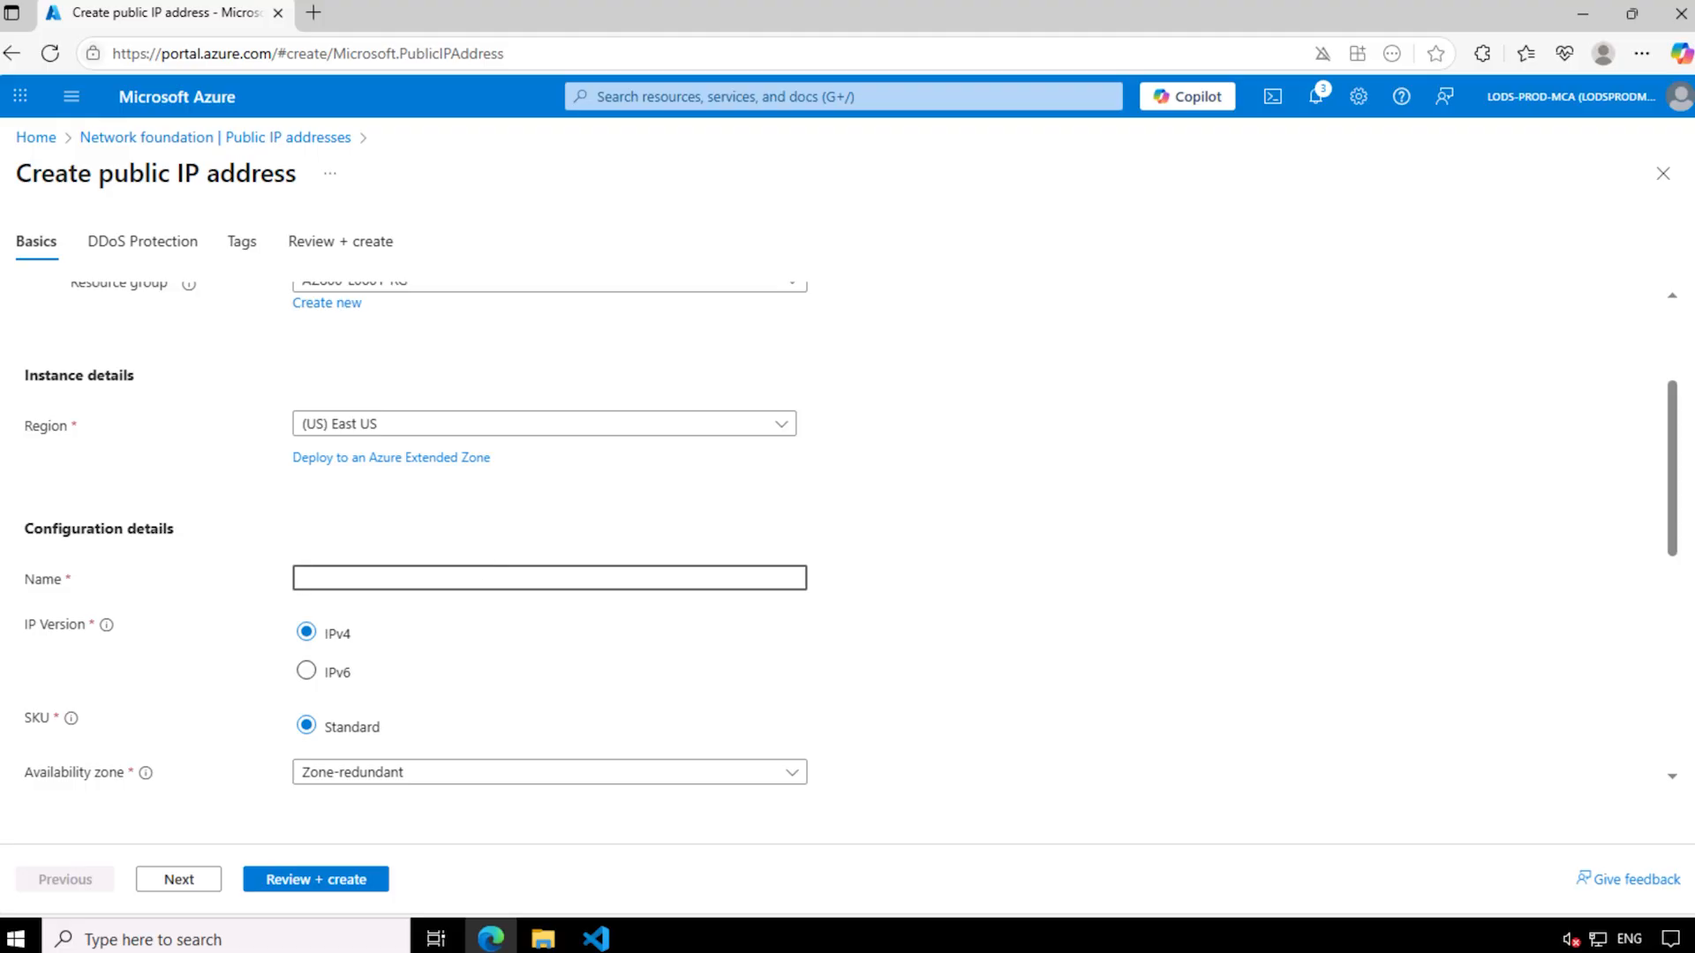
text(az800l06-vm0-pip1)
scroll(1136, 668, down, 5)
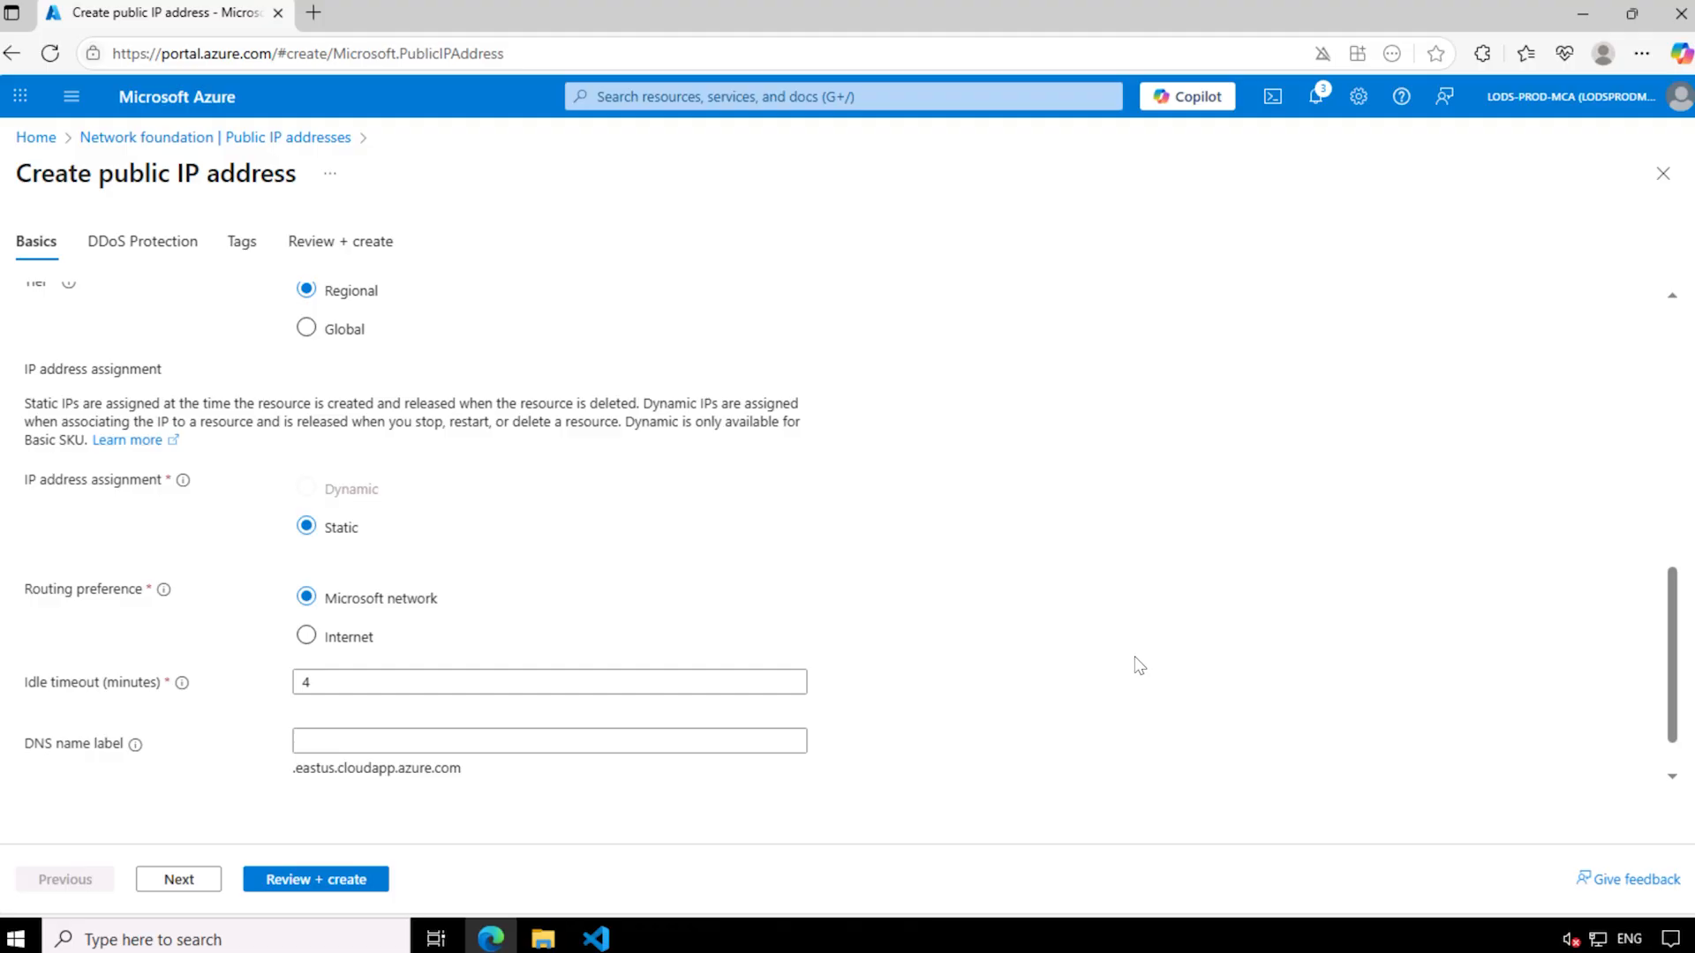
scroll(844, 692, up, 2)
scroll(824, 702, up, 5)
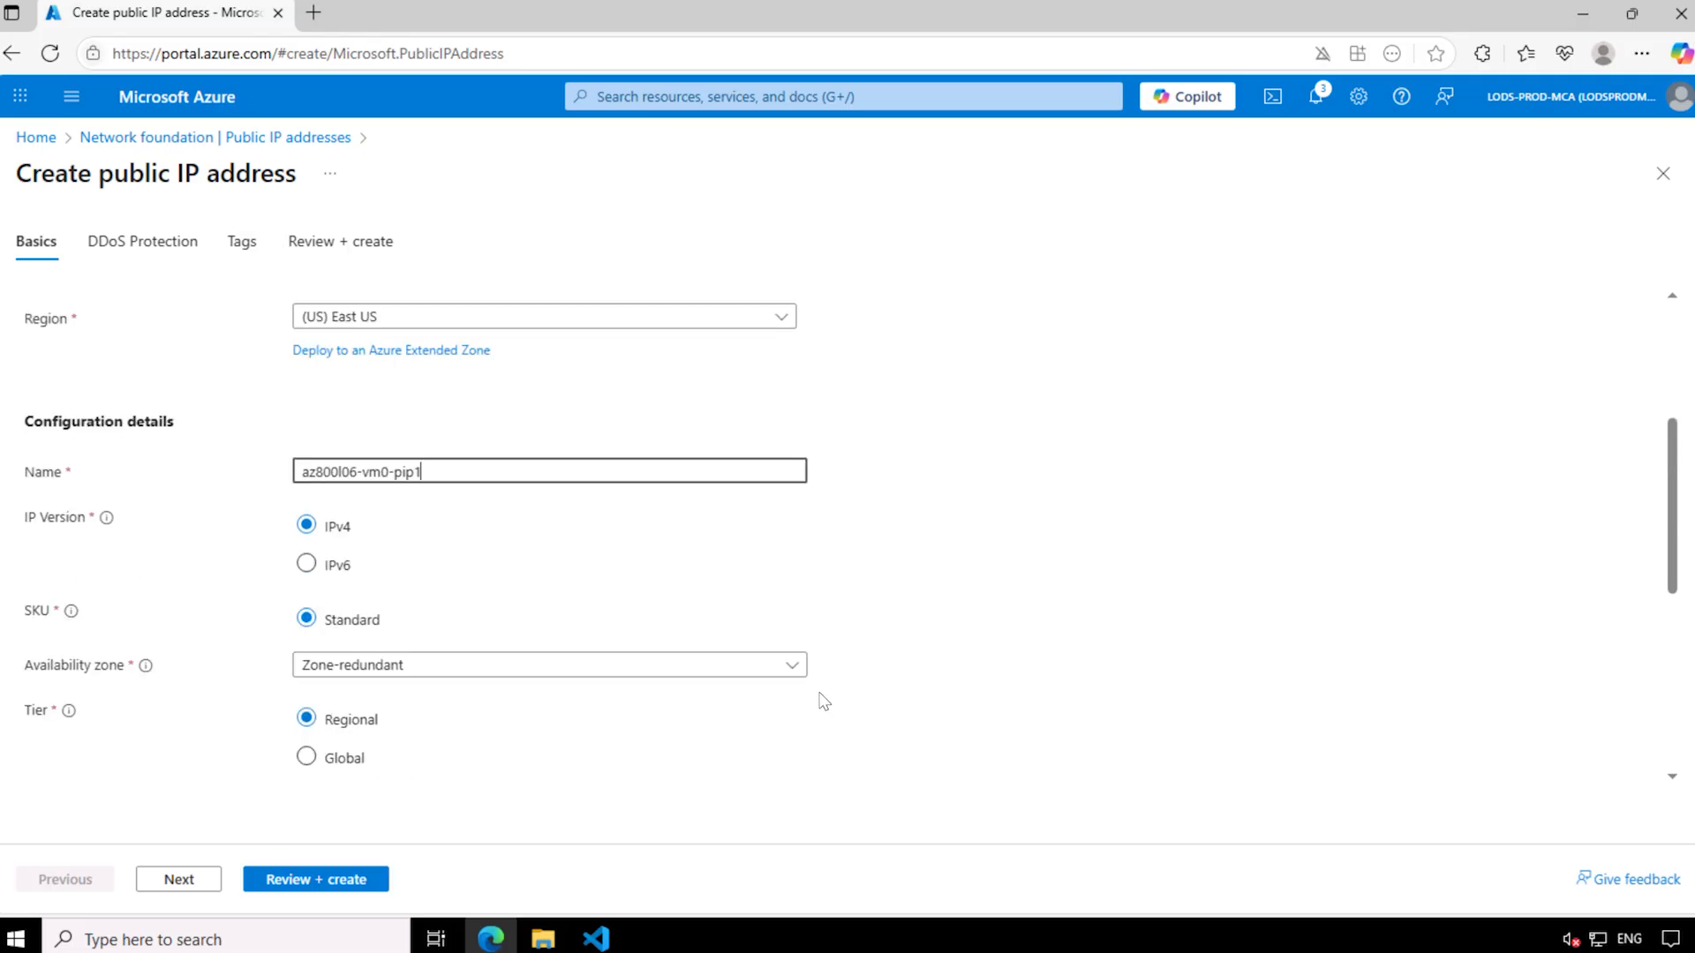
scroll(823, 702, down, 8)
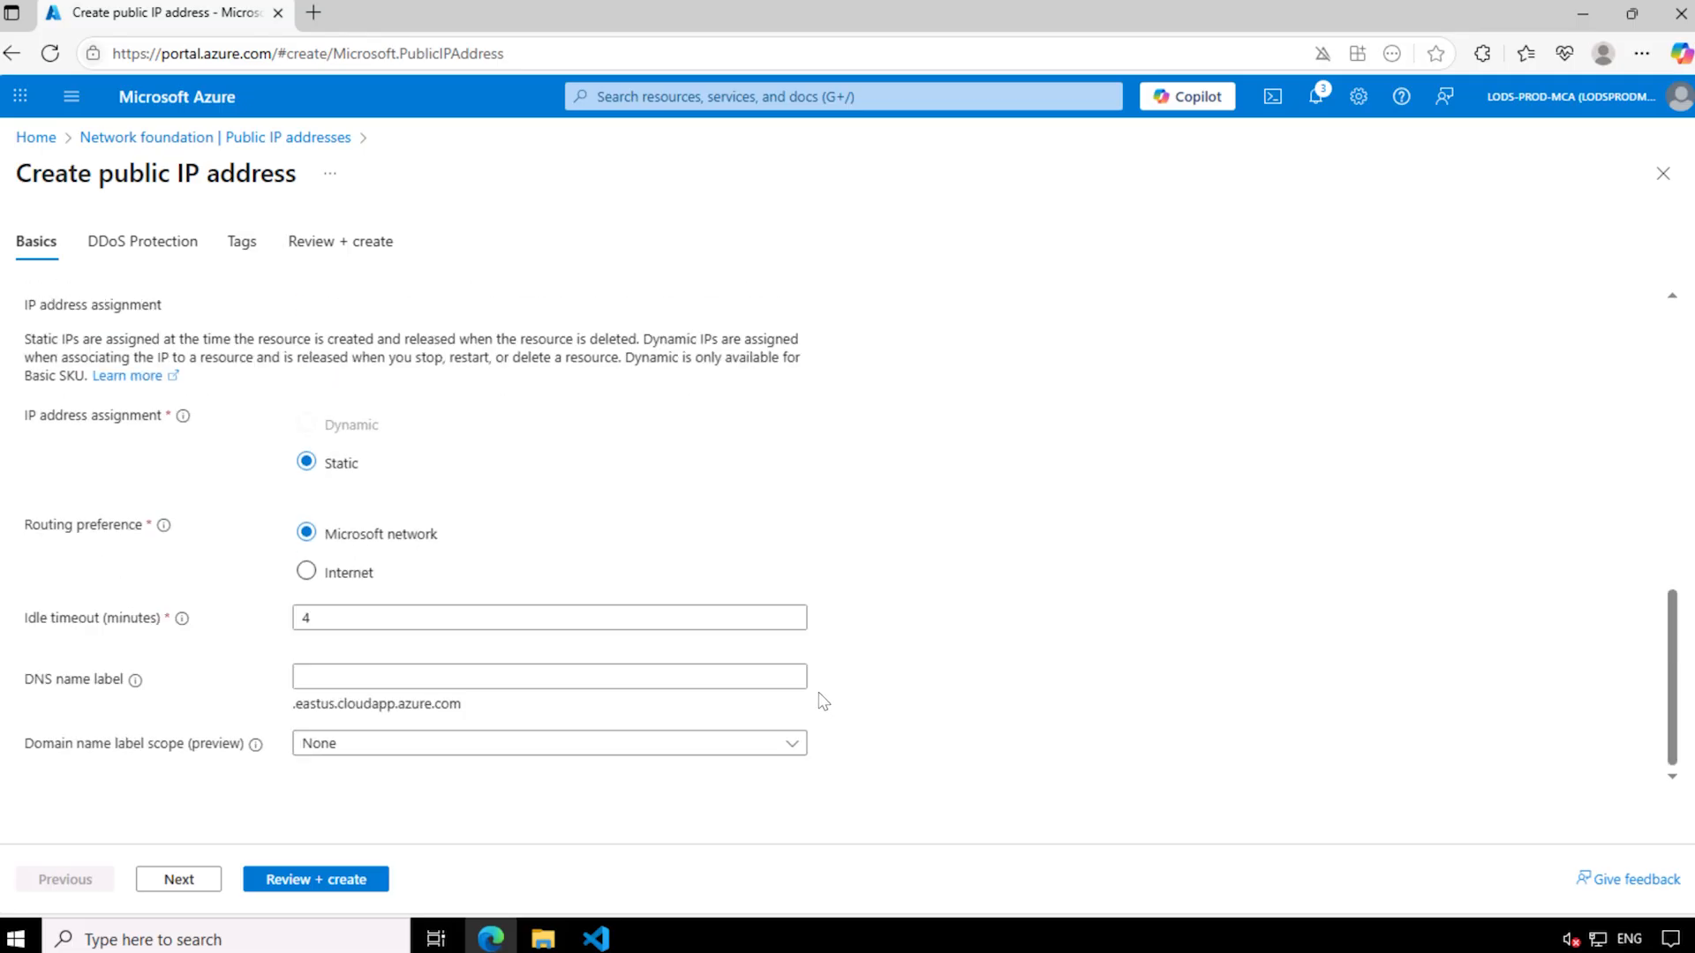
Disable DDoS protection for the public IP address and create it.
click(205, 888)
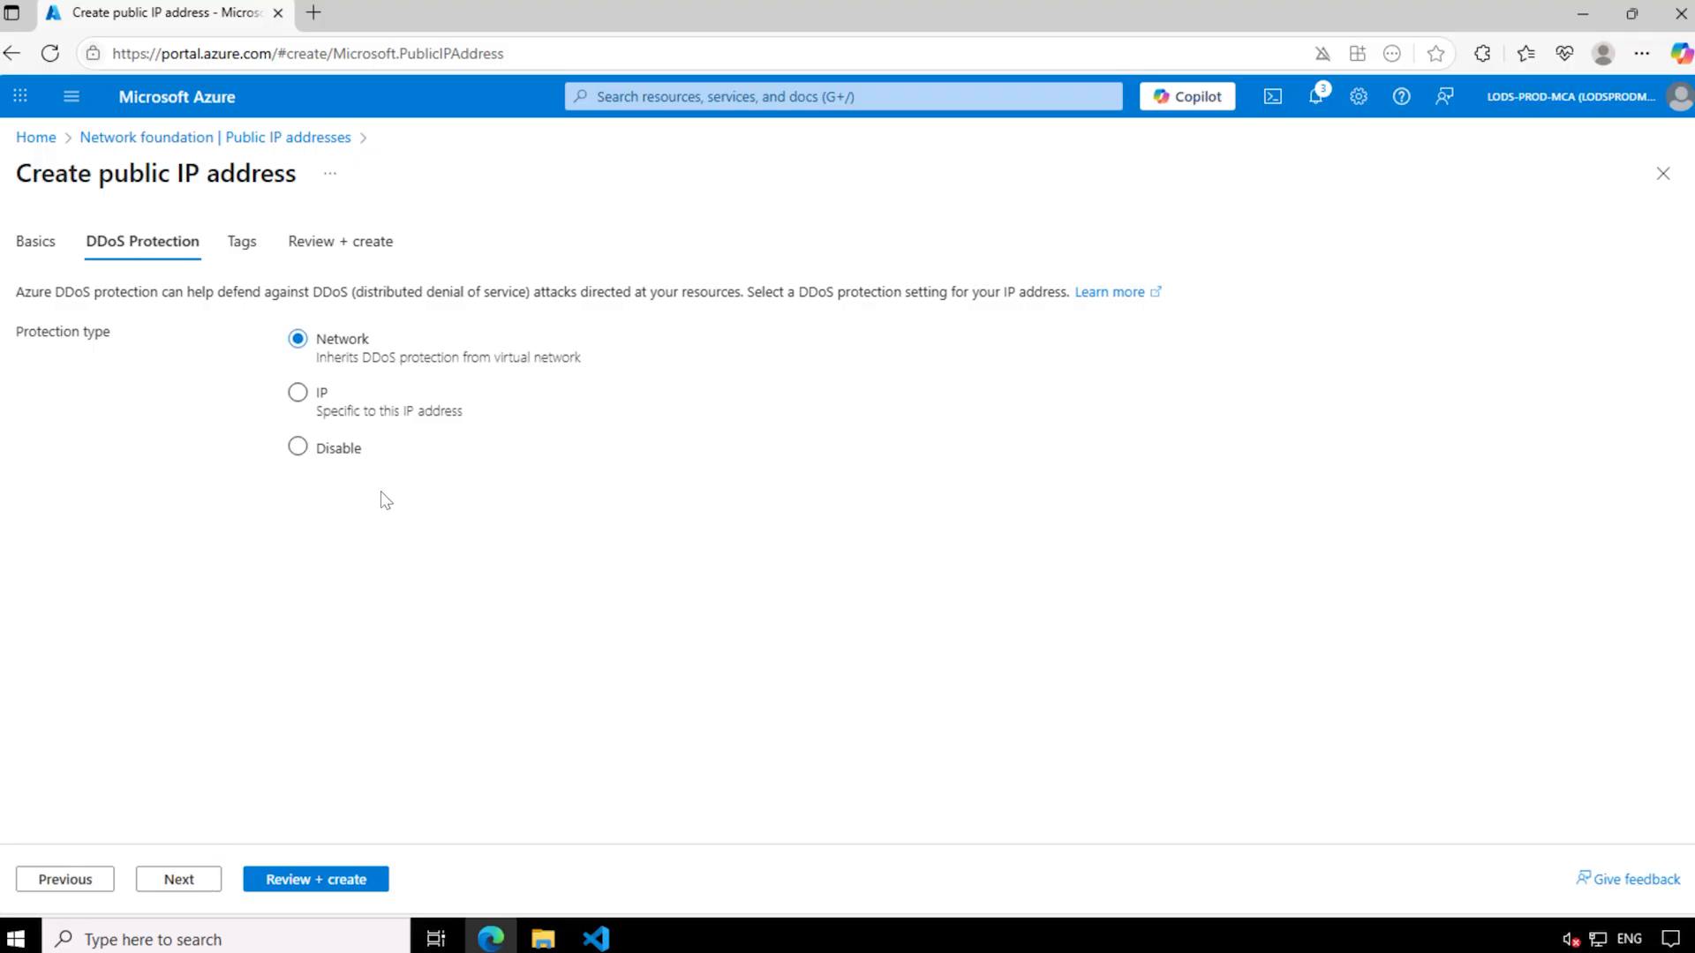
click(352, 459)
click(200, 886)
click(200, 887)
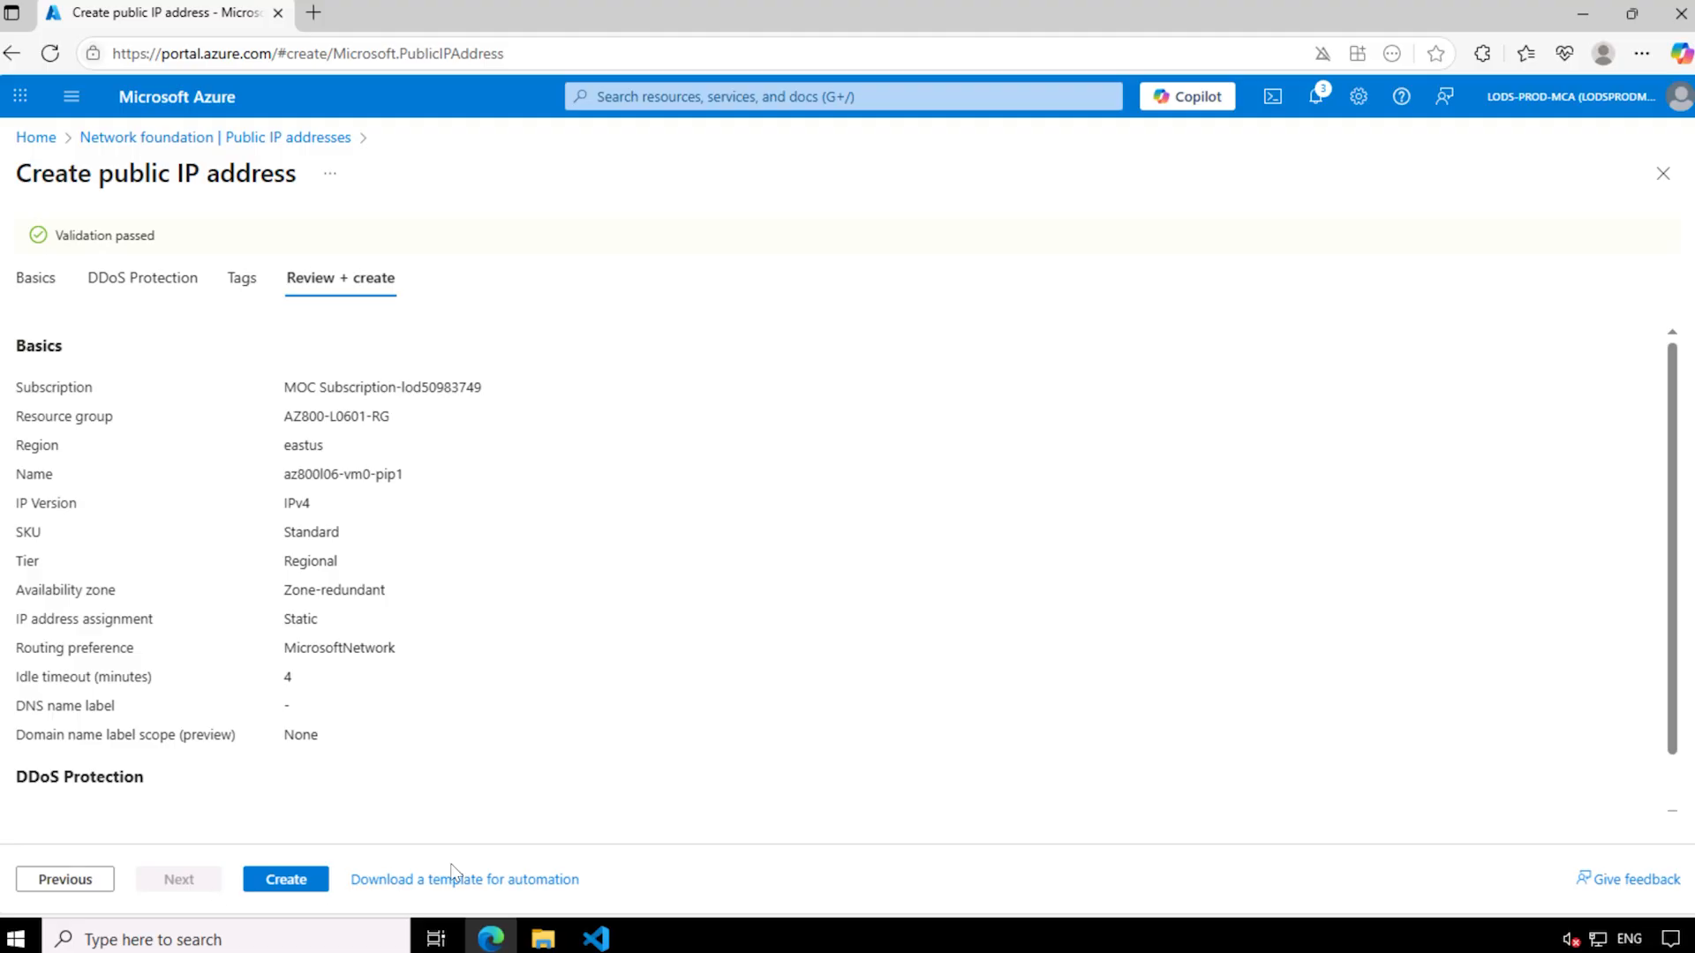
click(290, 886)
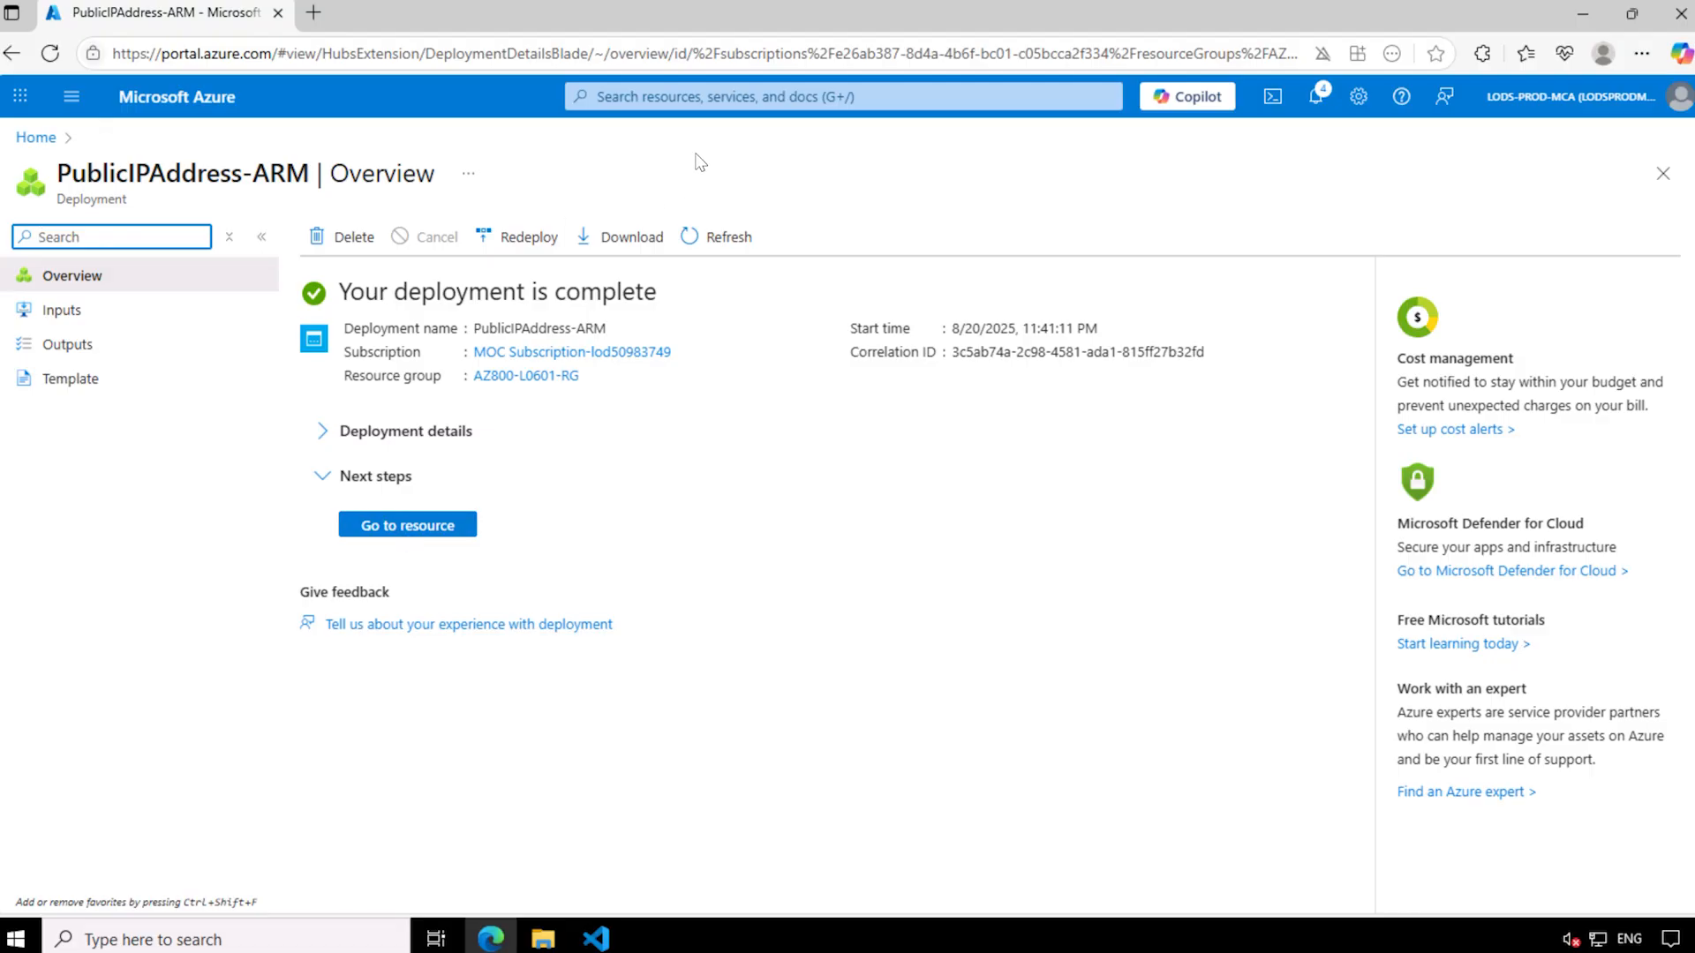
Open the az800L06-vm0 virtual machine and display its network settings.
click(671, 97)
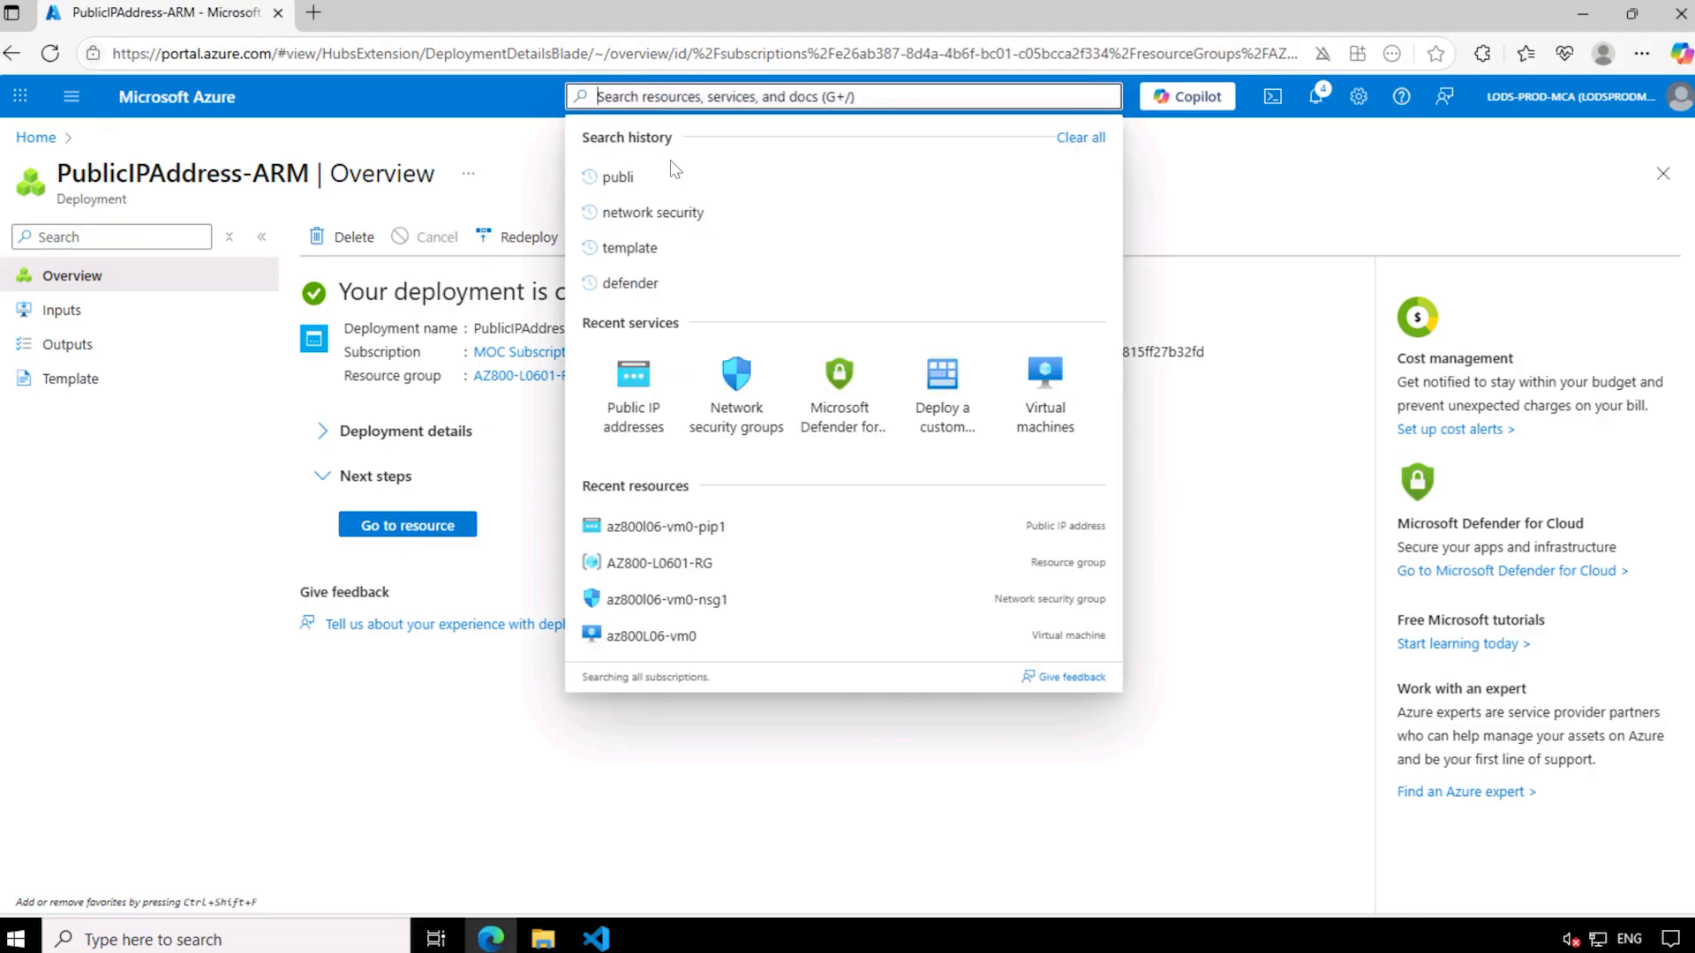
click(1031, 388)
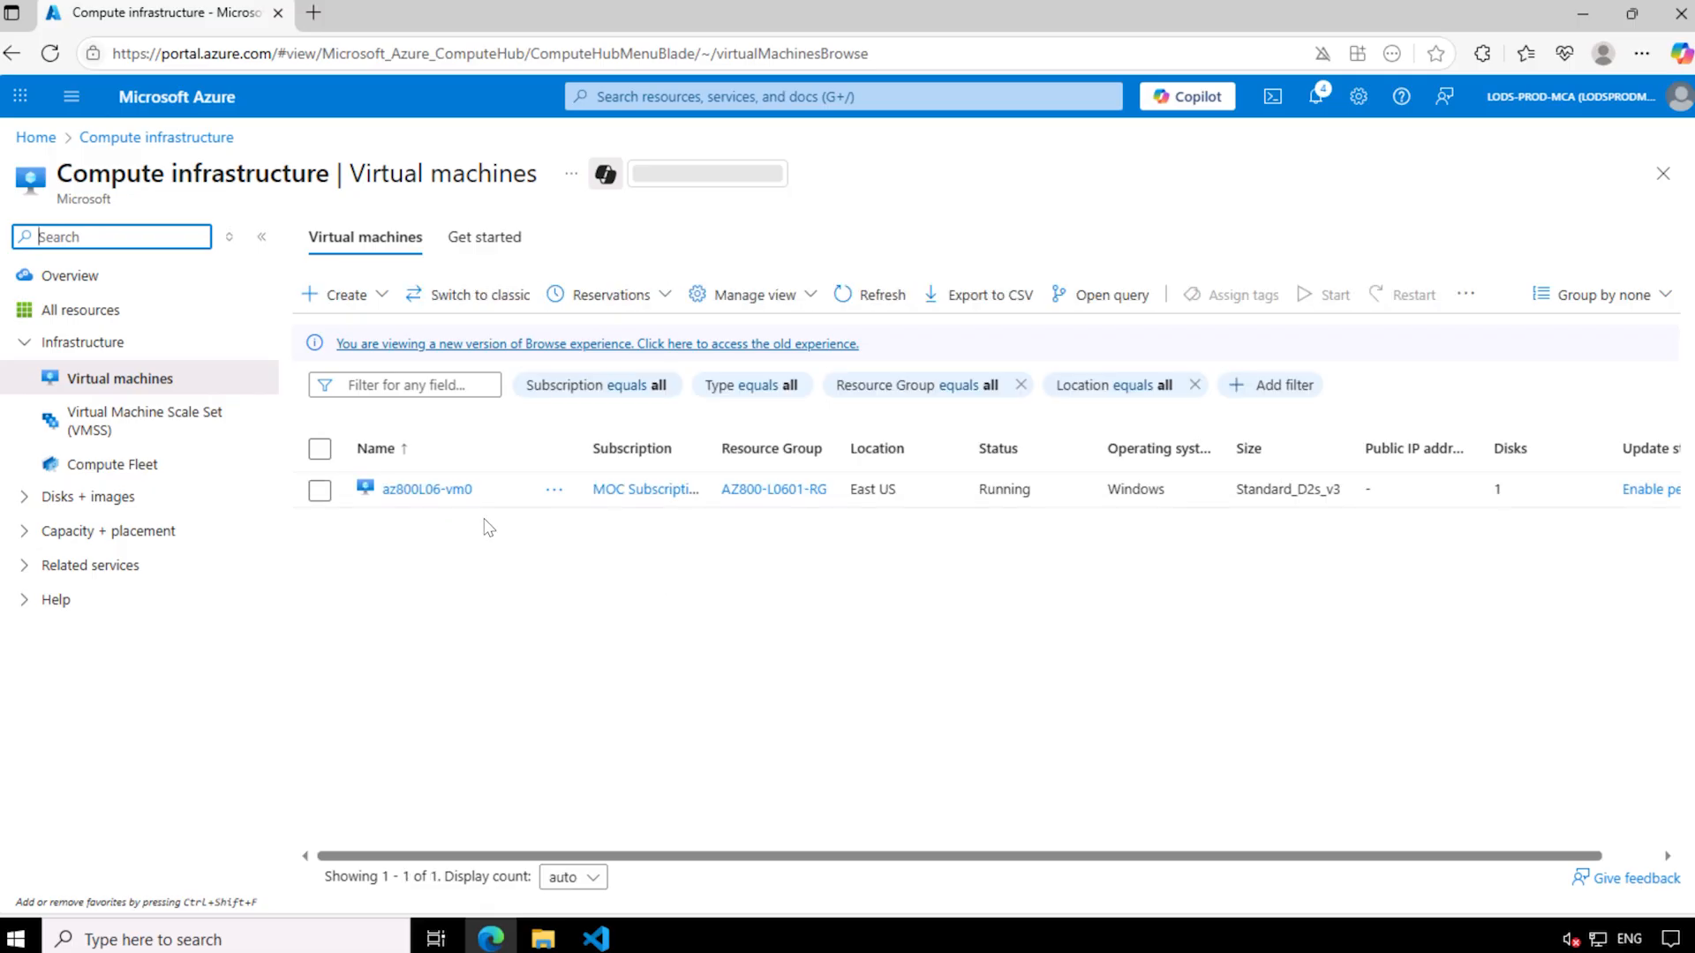
click(437, 491)
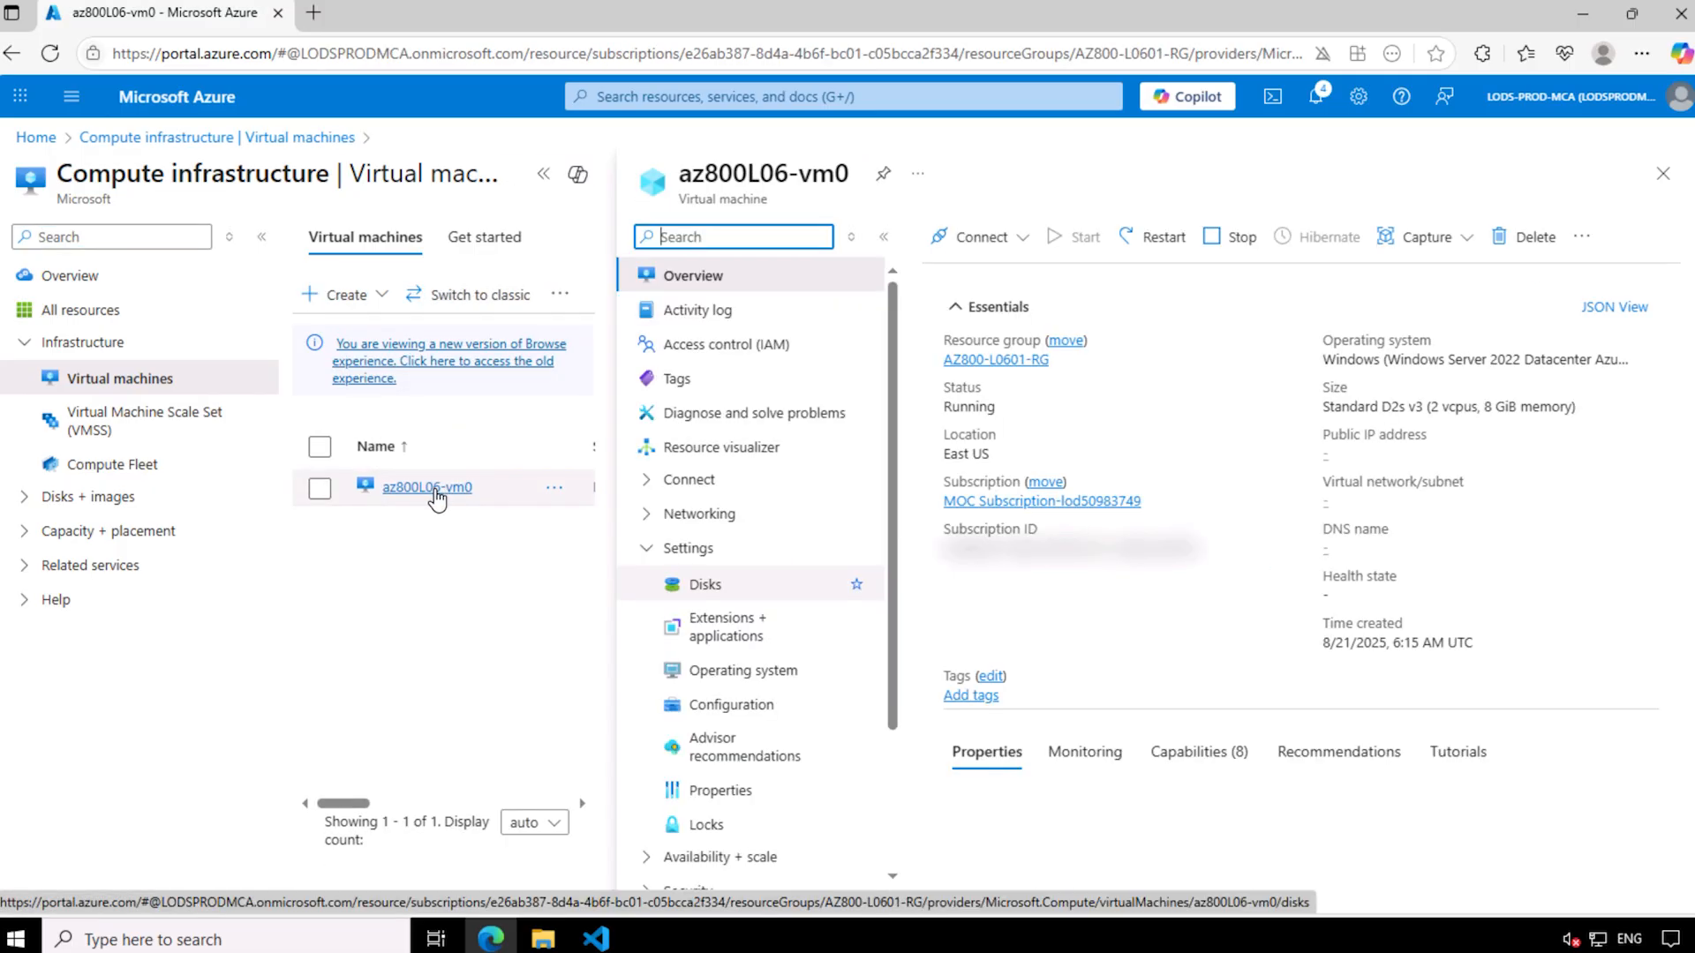
click(547, 176)
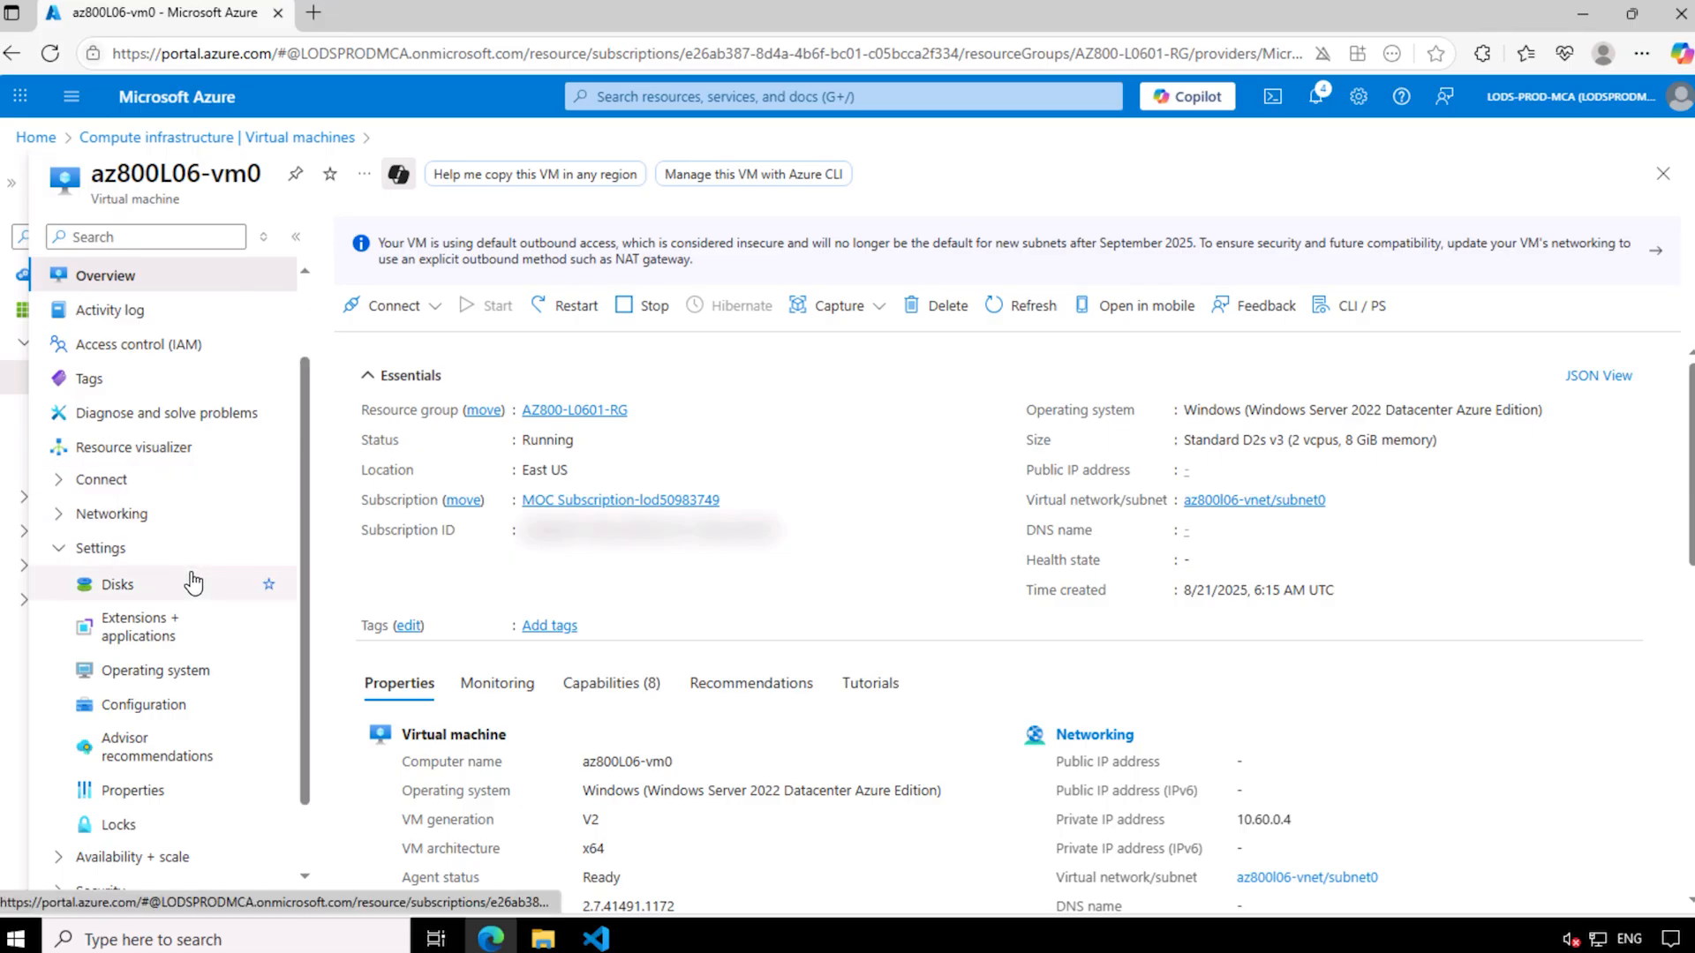
scroll(190, 581, down, 2)
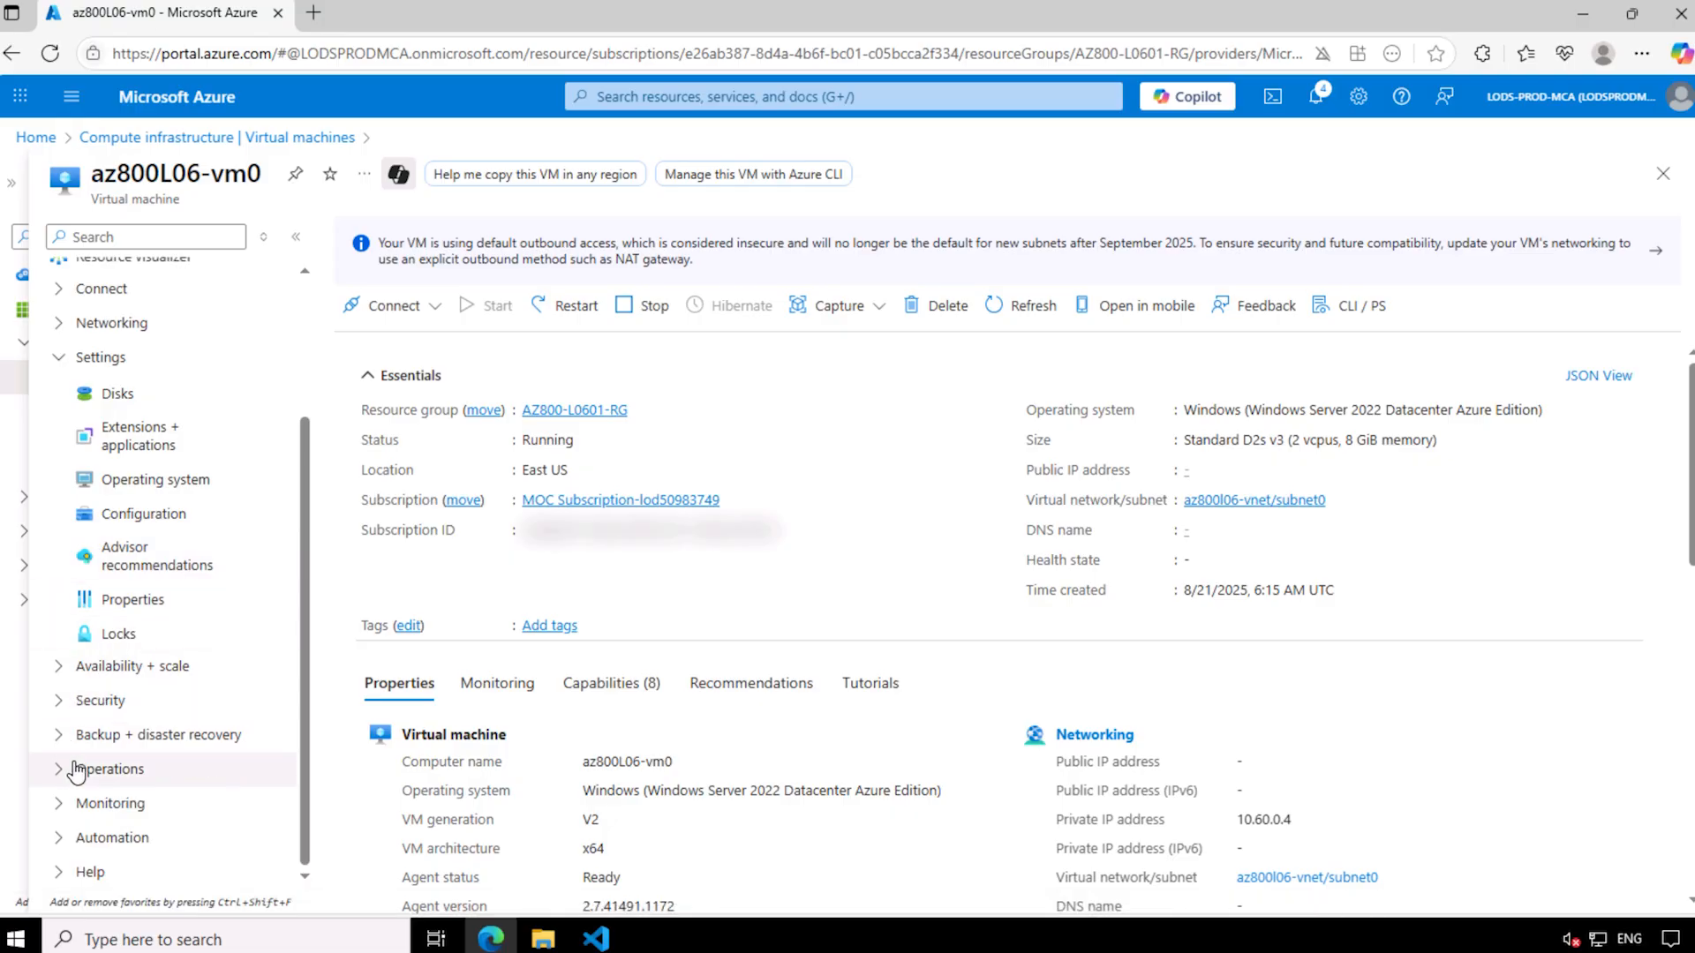
scroll(66, 706, up, 3)
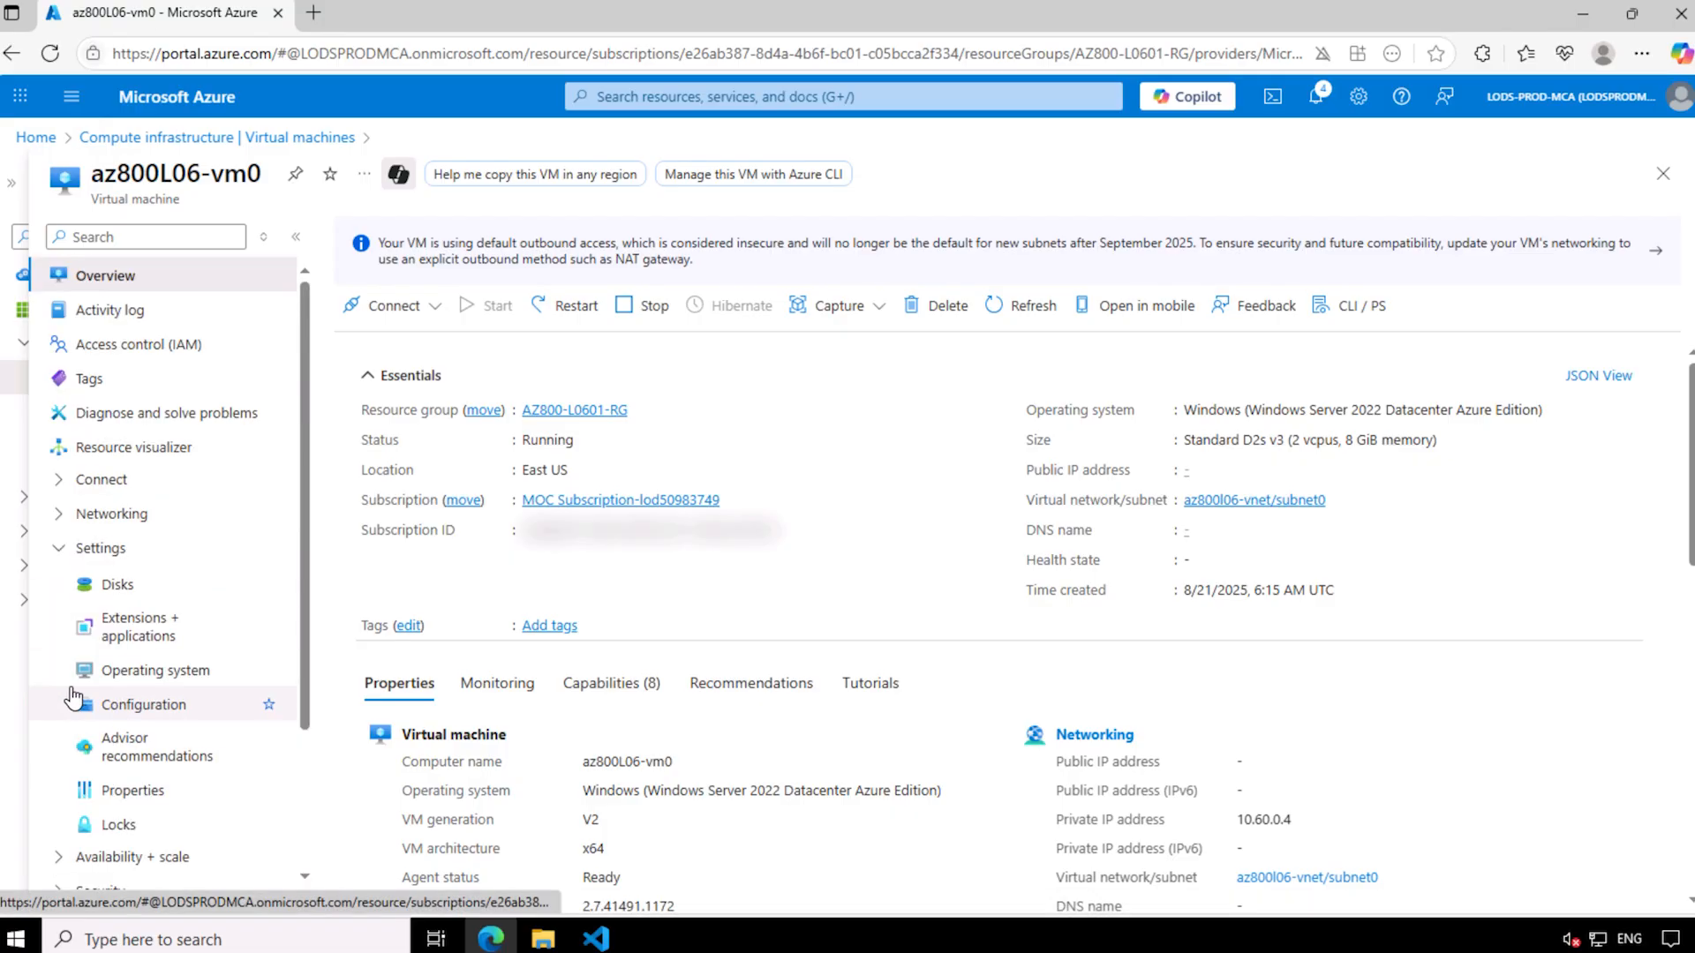
click(61, 519)
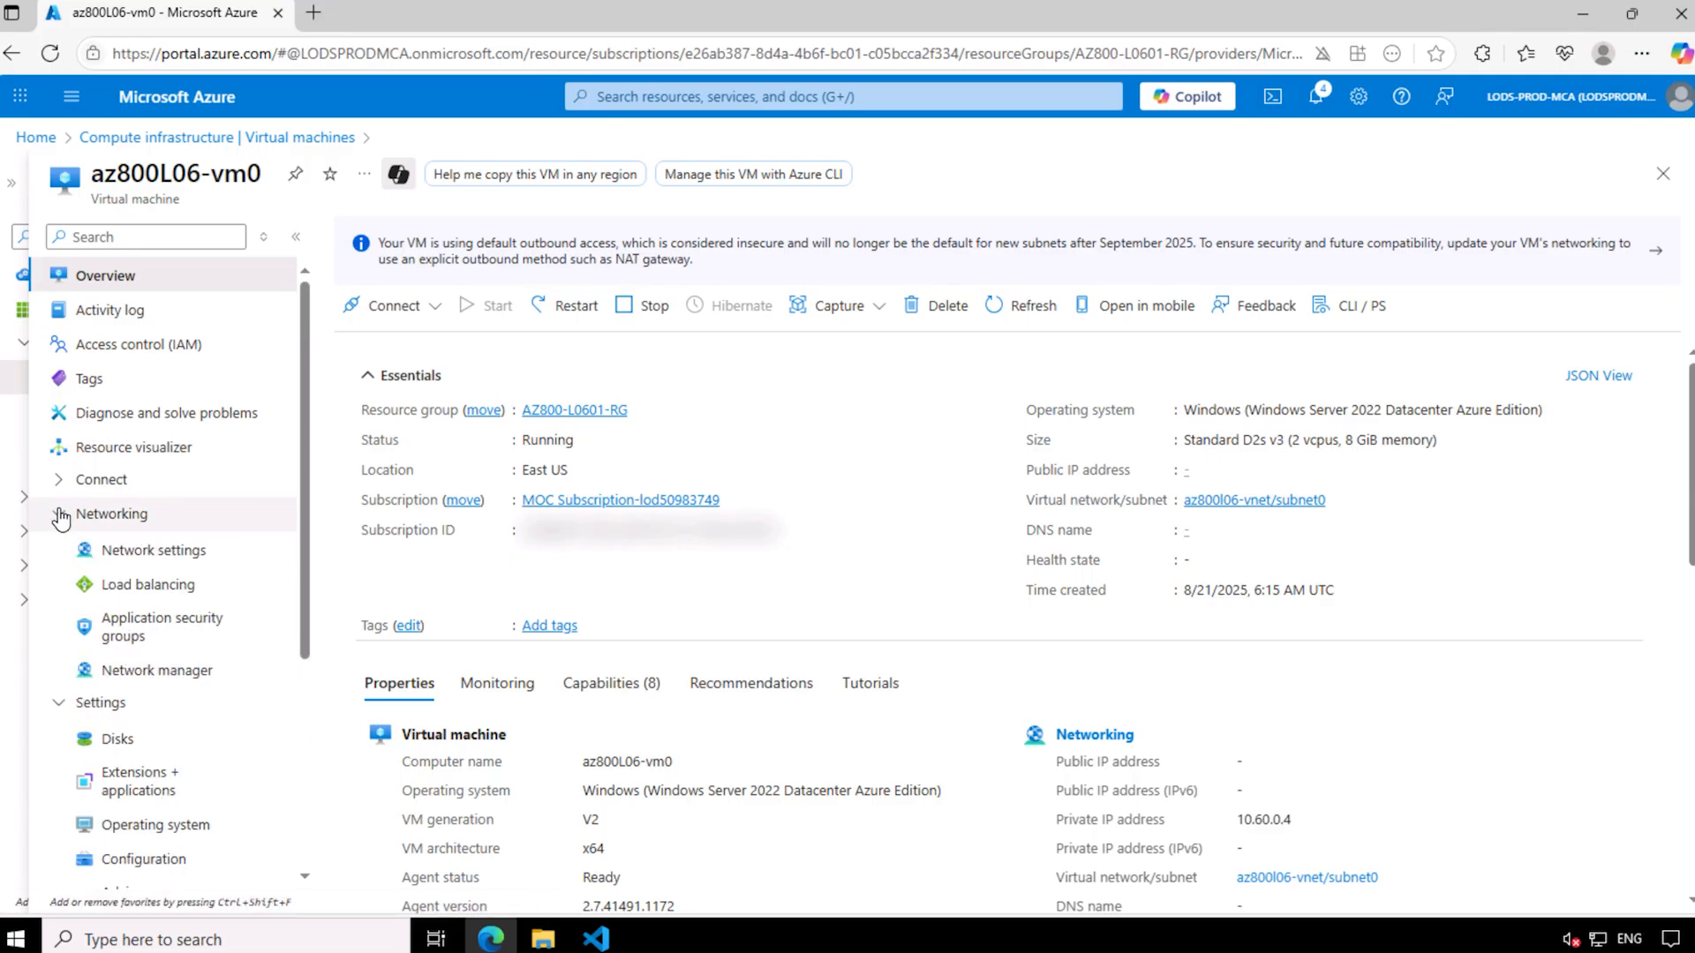
click(146, 552)
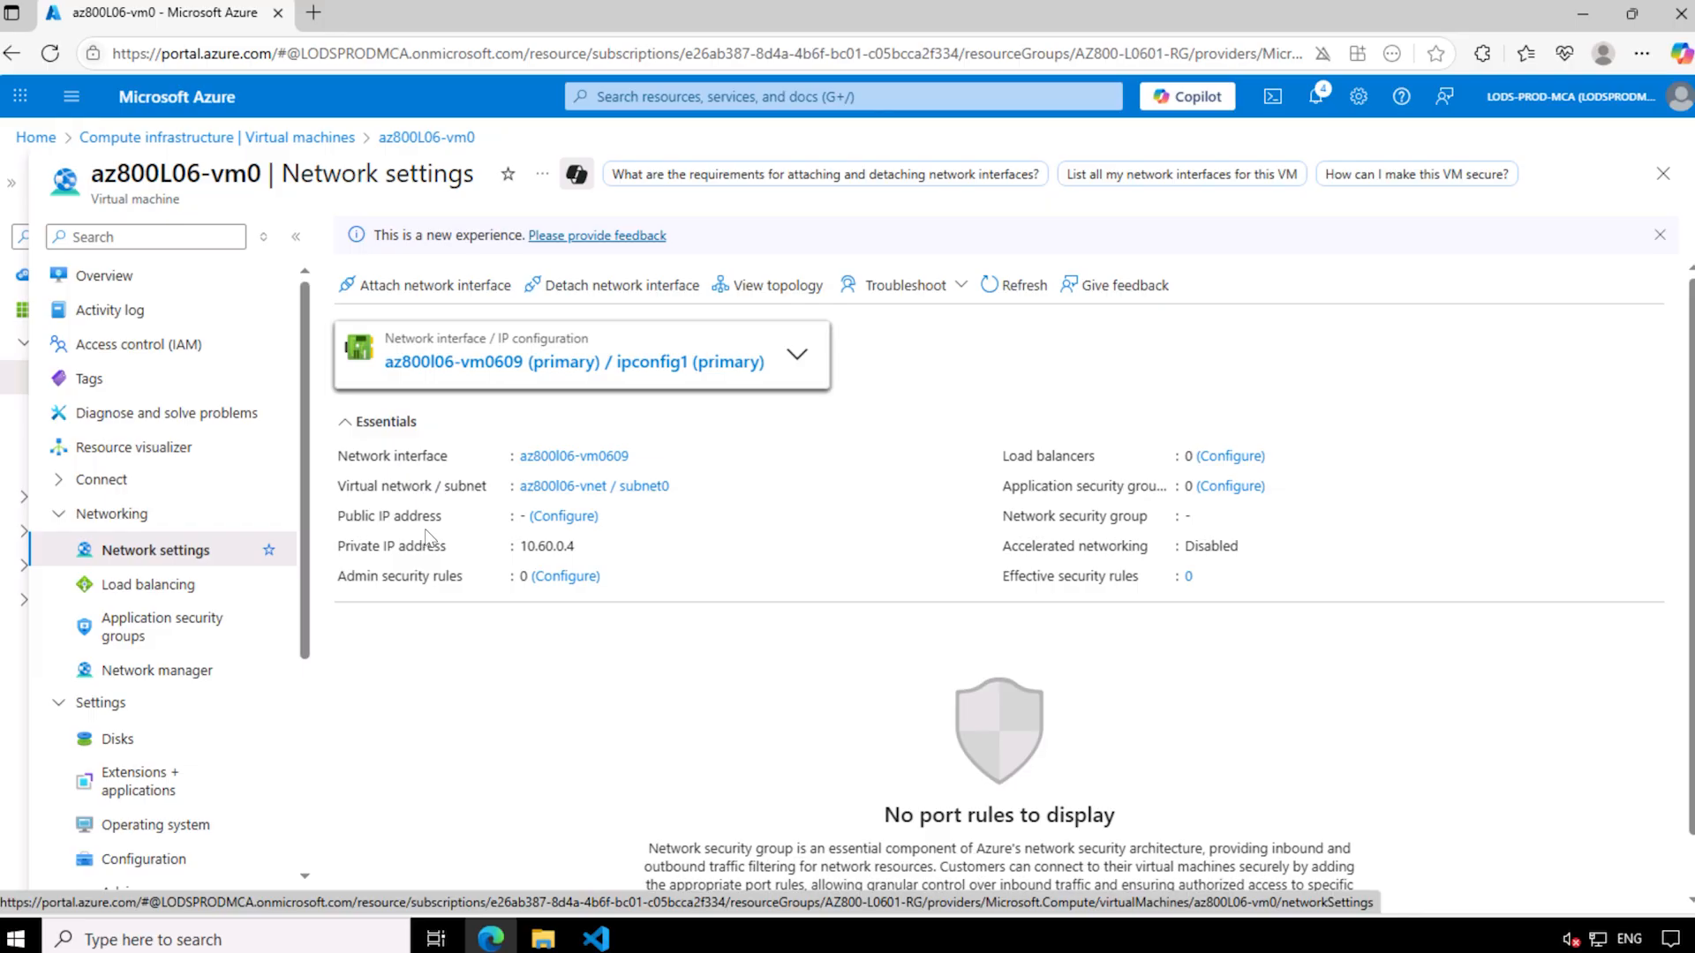
Assign the az800l06-vm0-nsg1 network security group to the virtual machine's network interface az800l06-vm0609 and save the change.
click(605, 459)
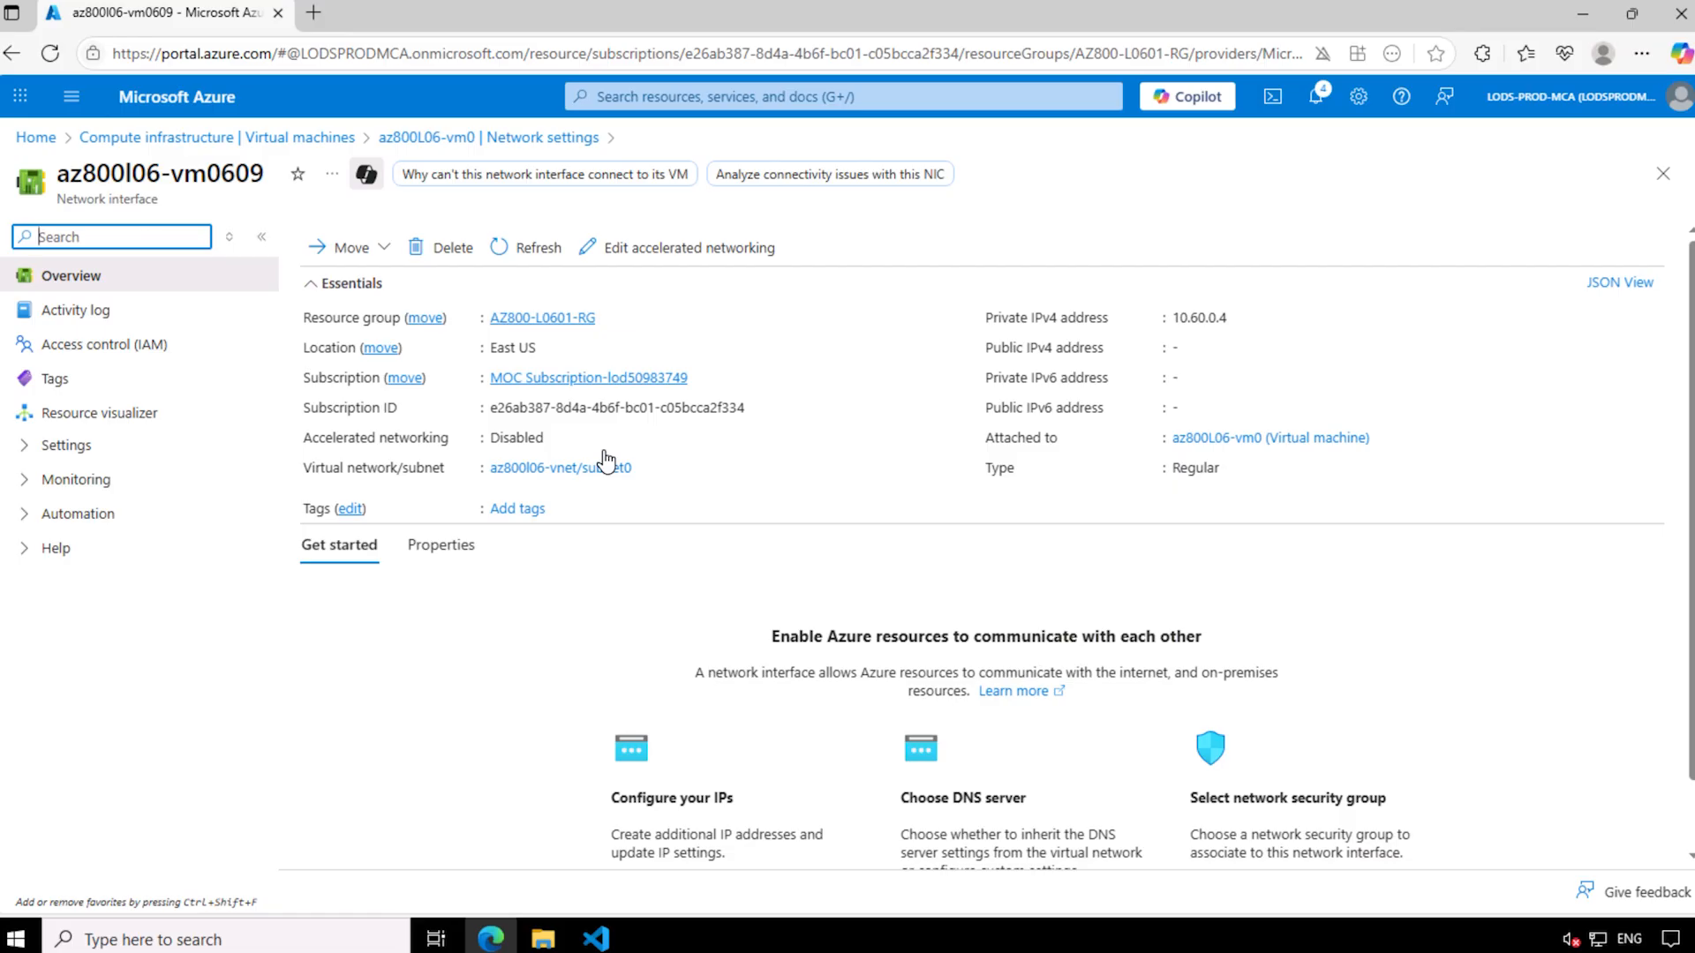
click(69, 448)
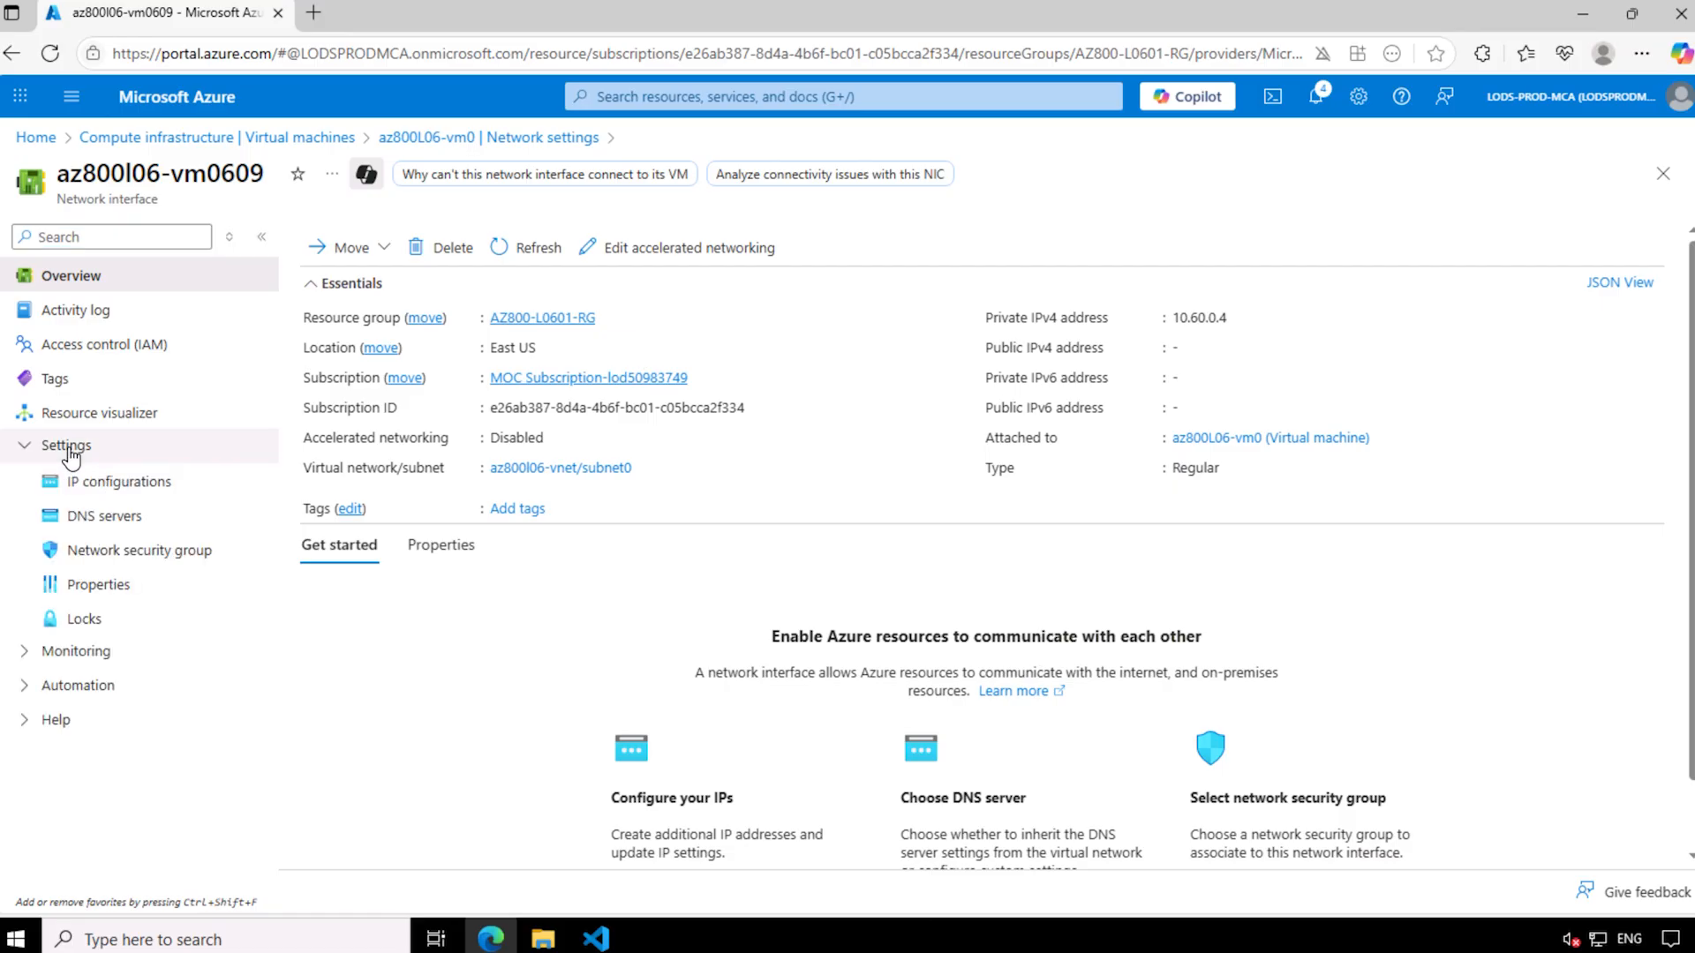
click(131, 552)
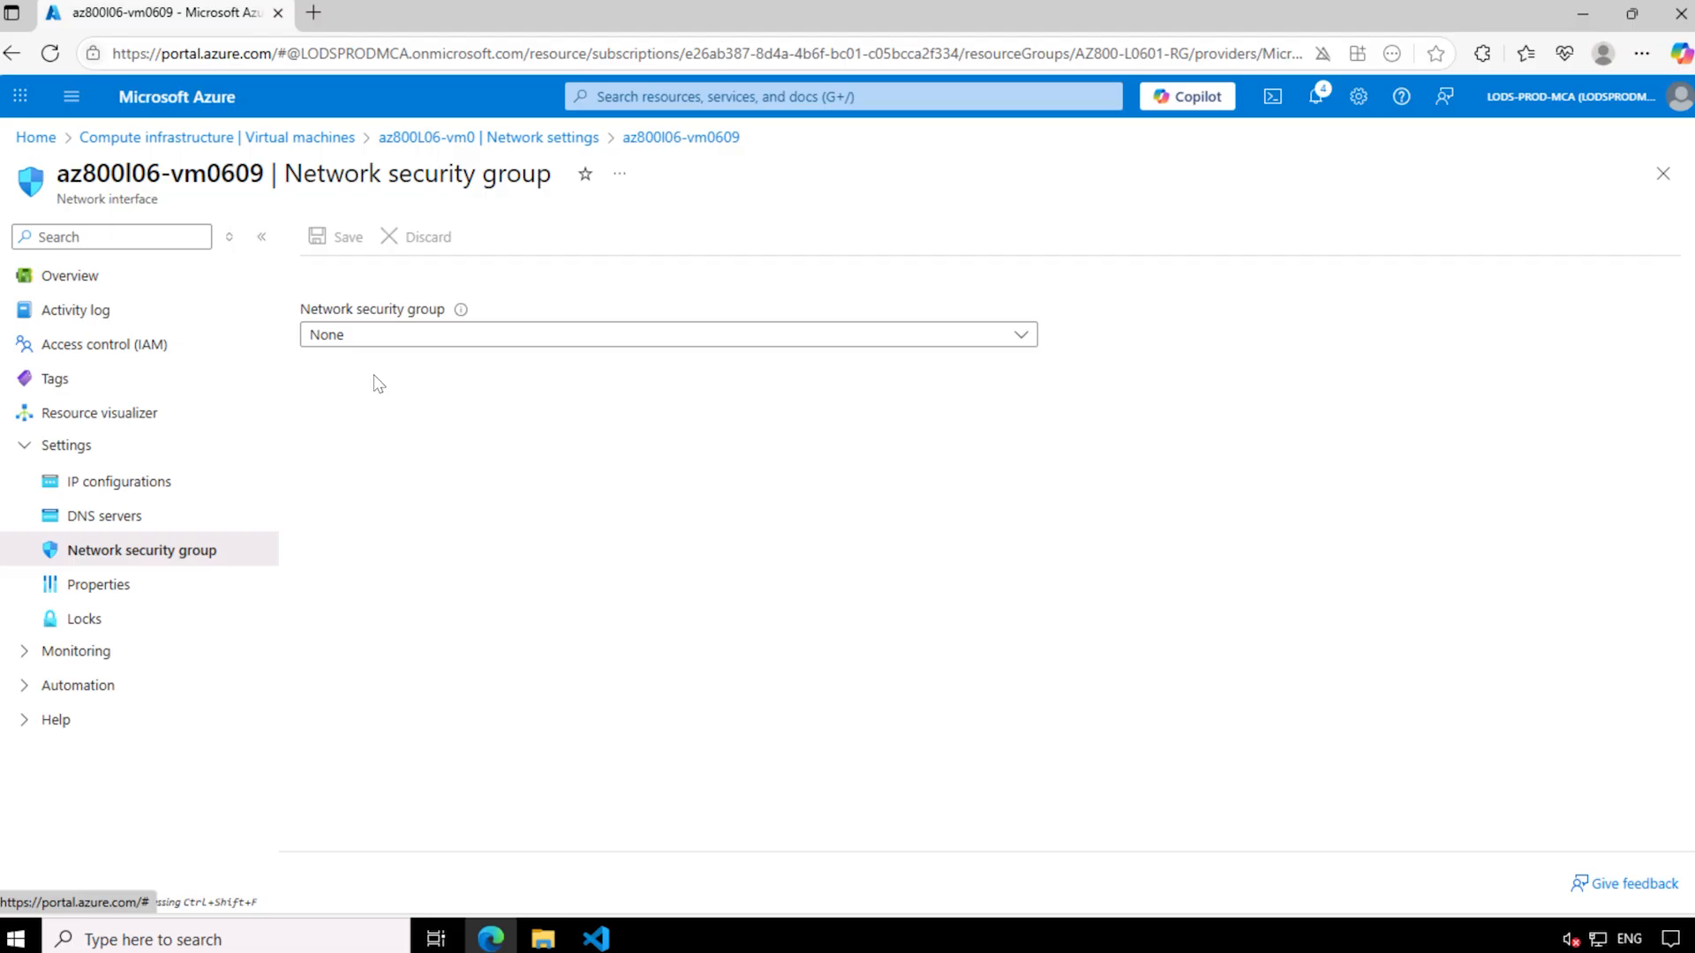
click(374, 335)
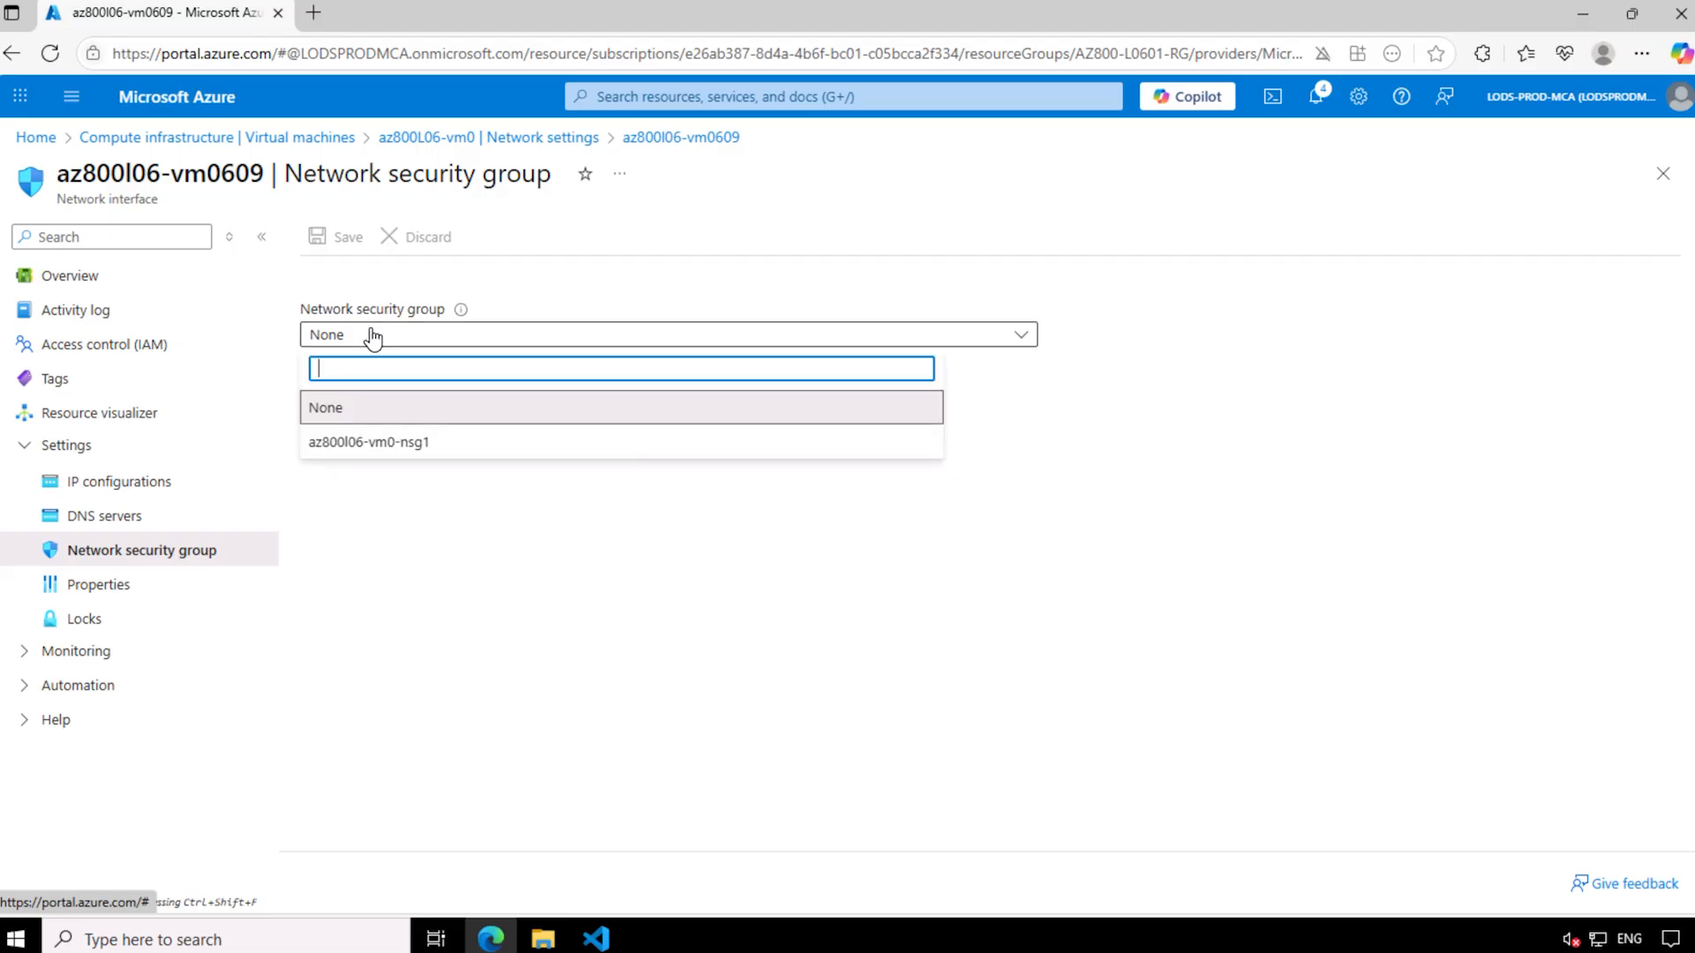
click(386, 443)
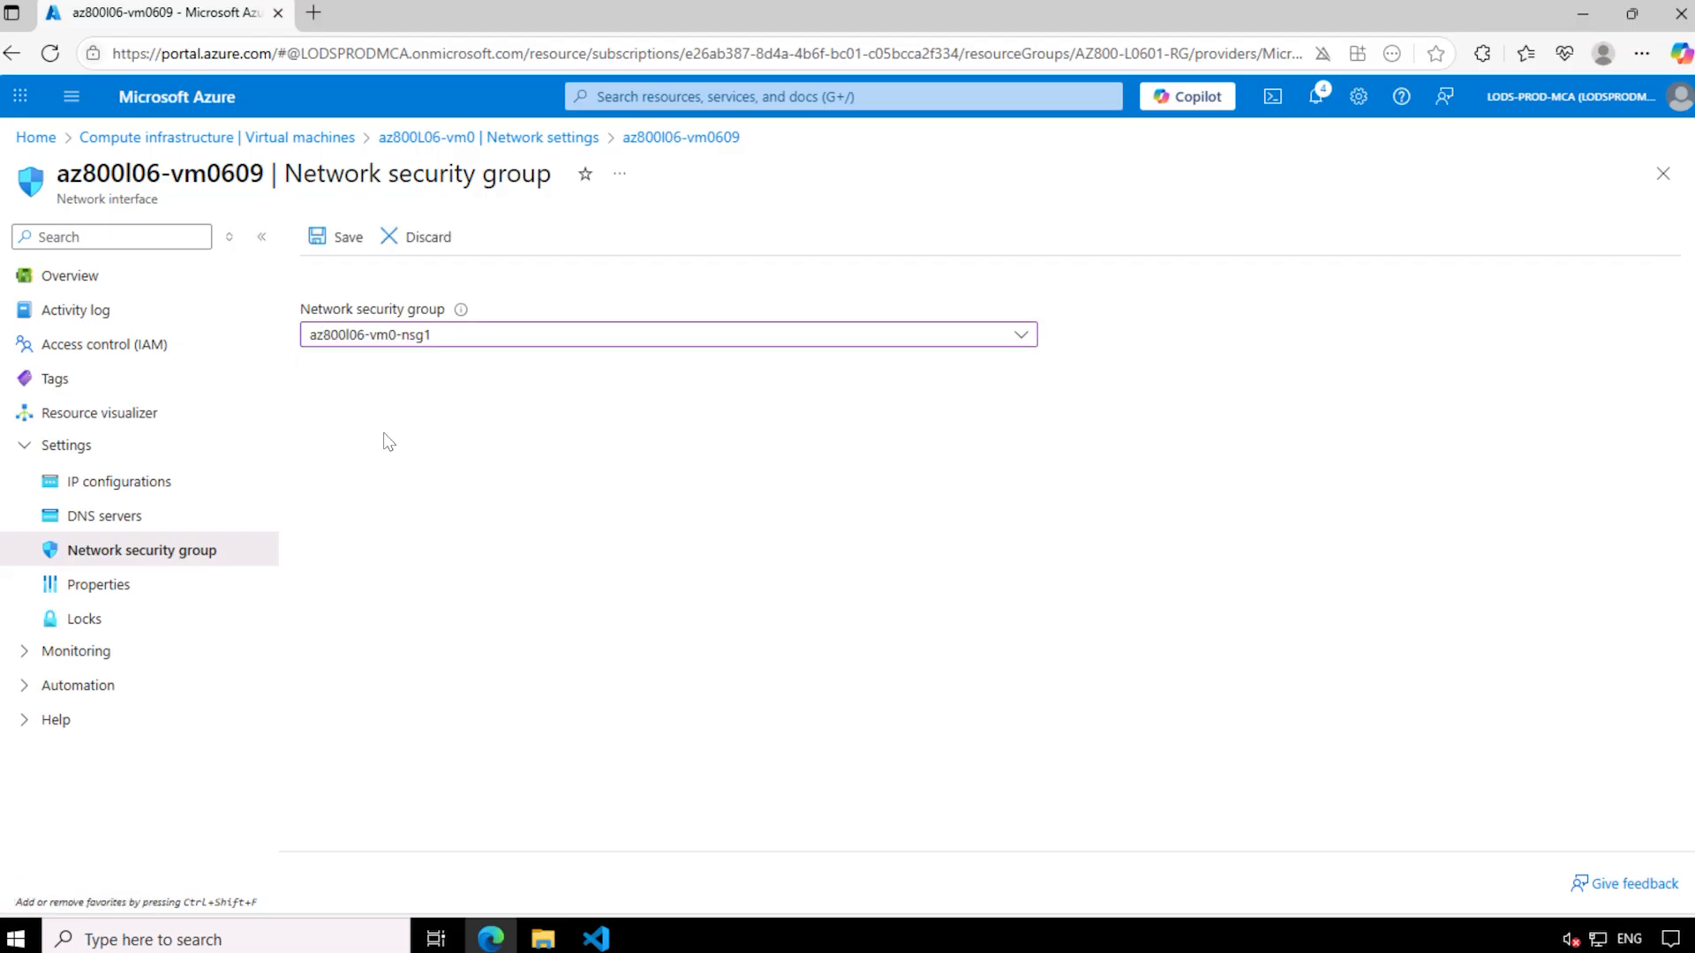
click(340, 239)
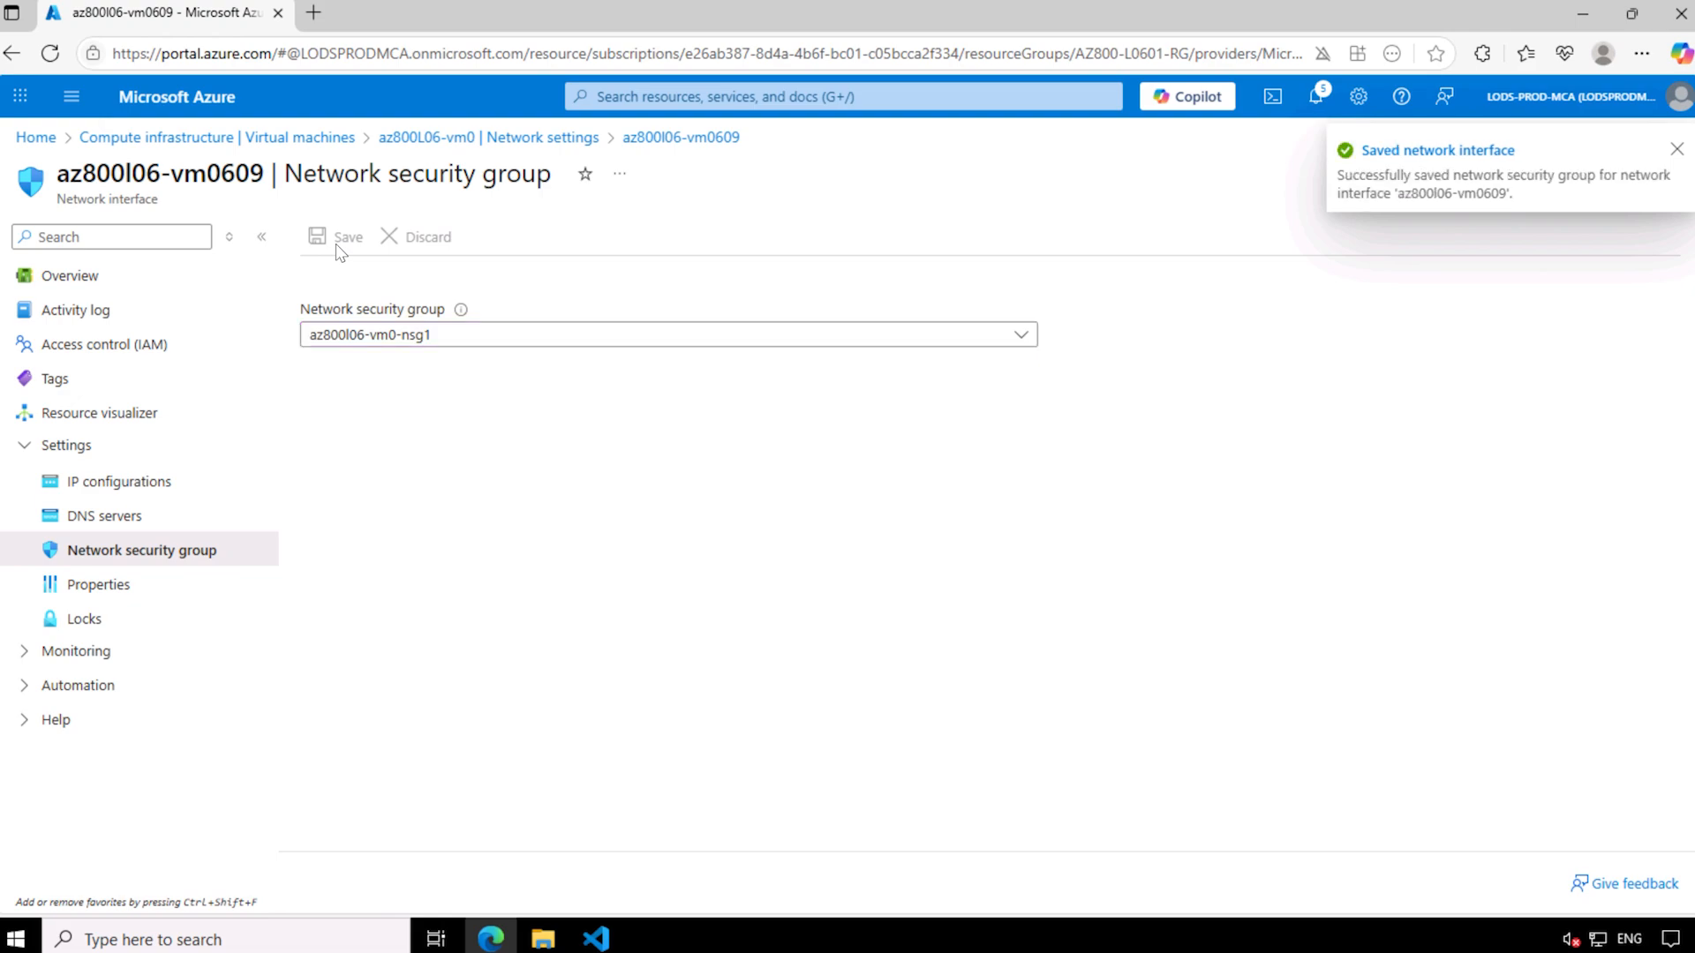
Associate the public IP address az800l06-vm0-pip1 with the network interface's ipconfig1 IP configuration and save it.
click(131, 484)
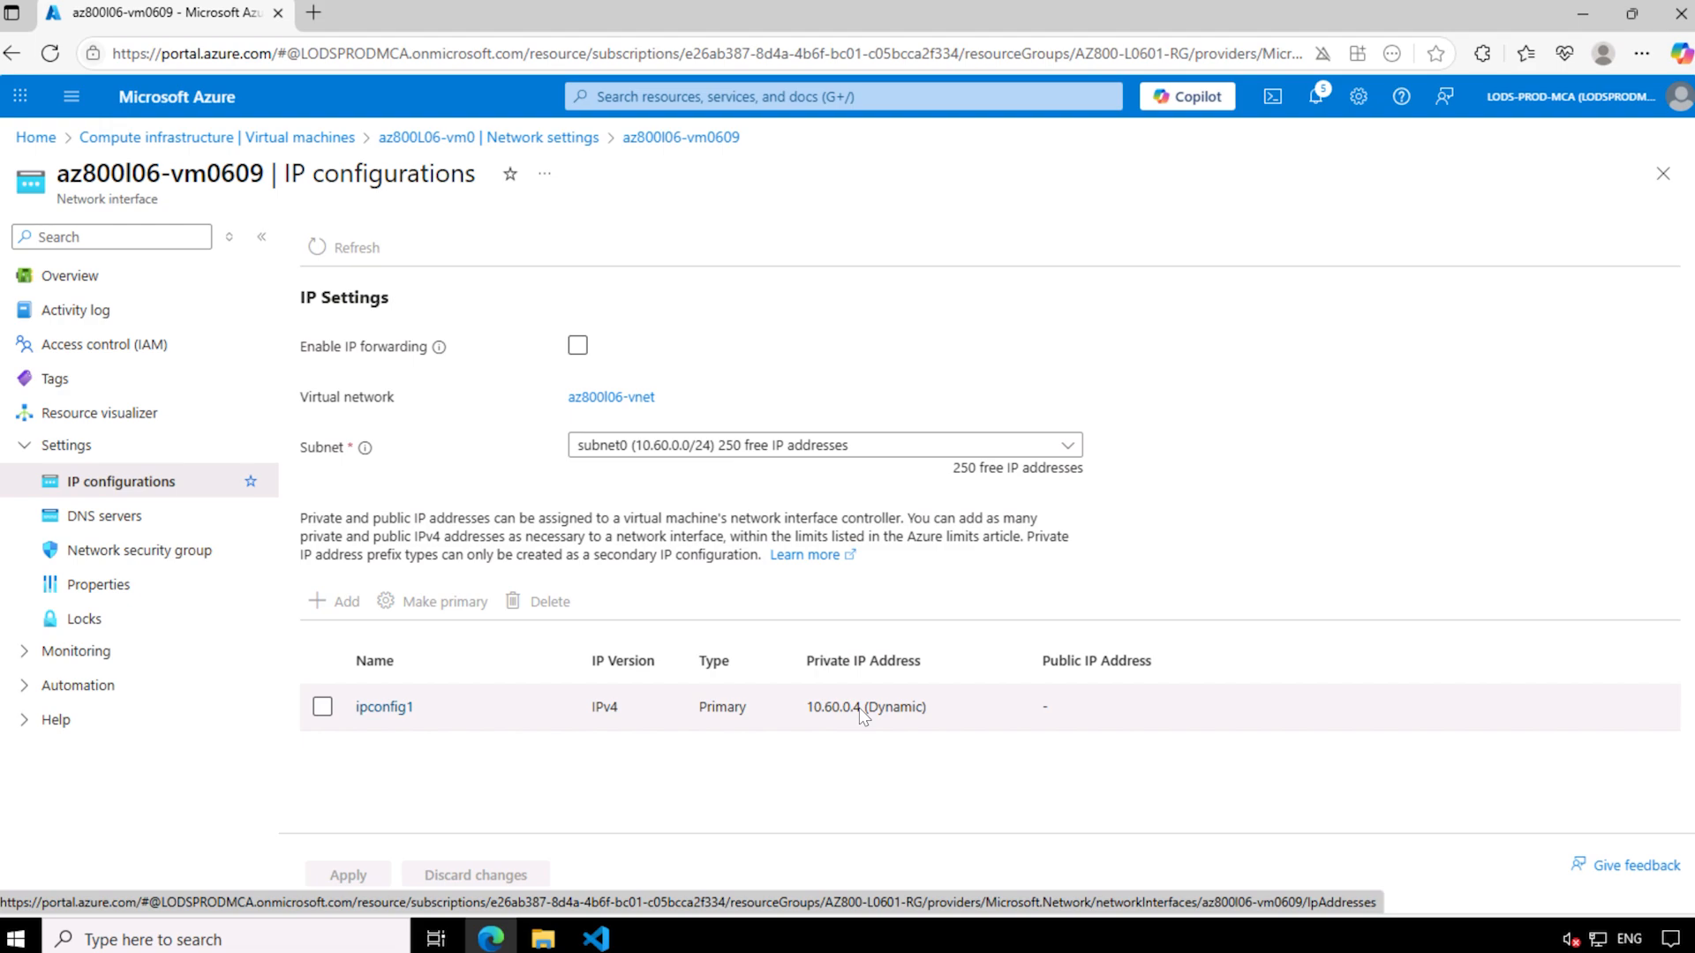
click(401, 710)
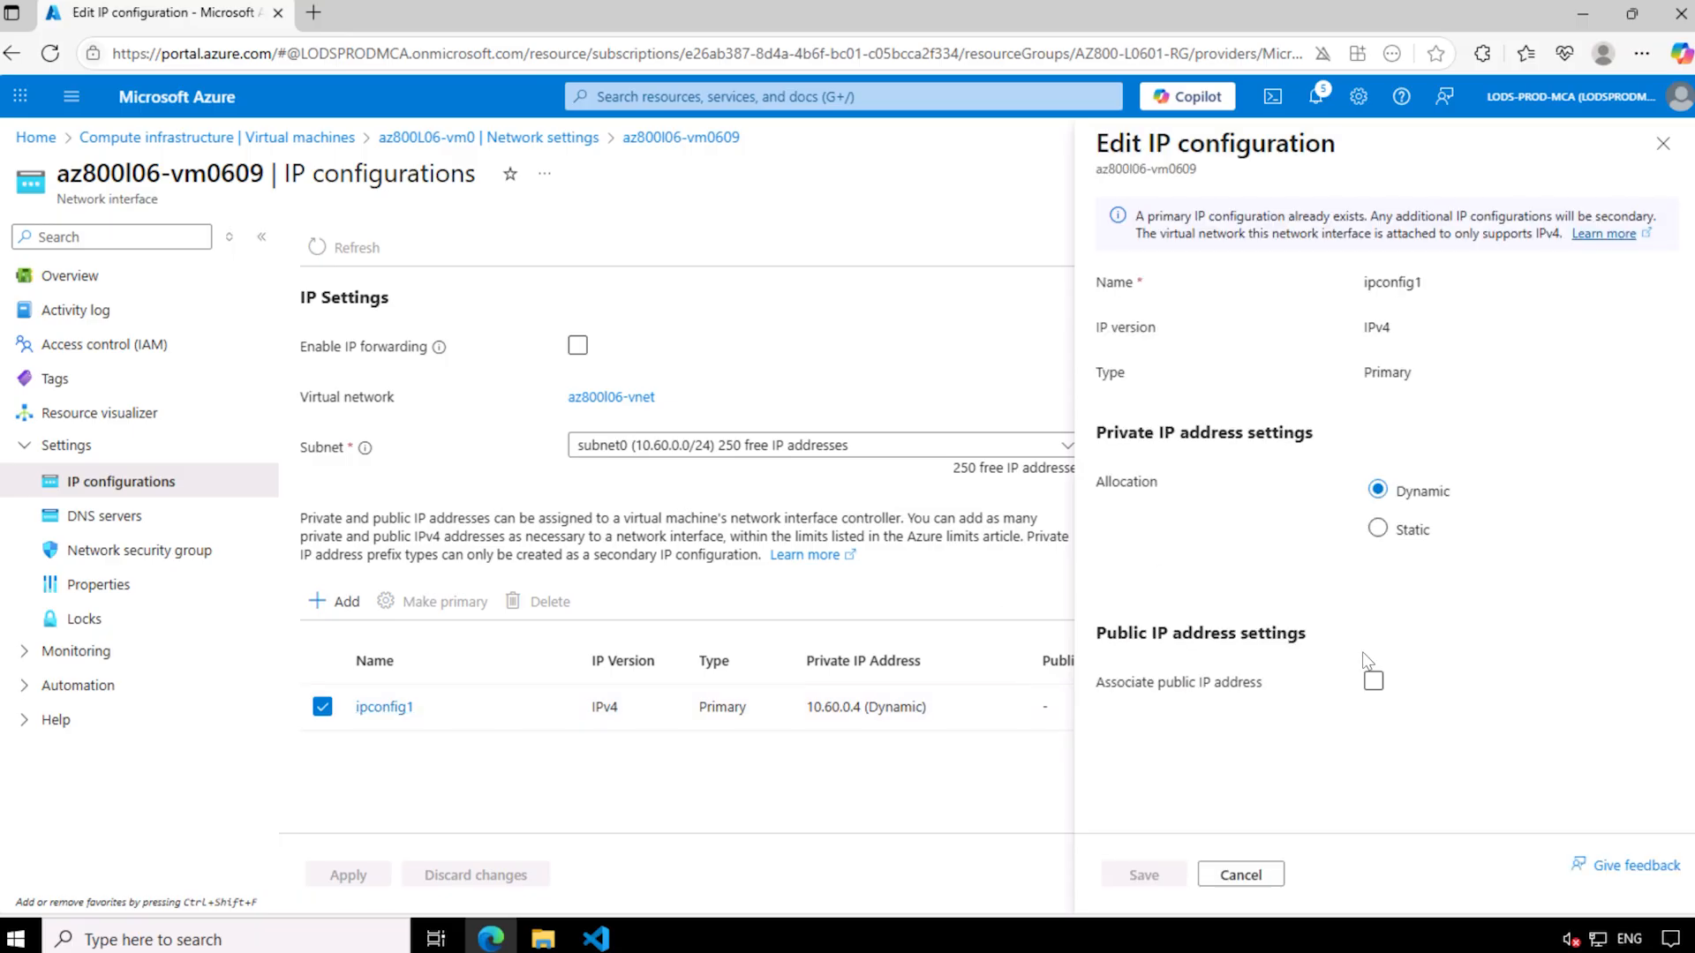
click(1372, 681)
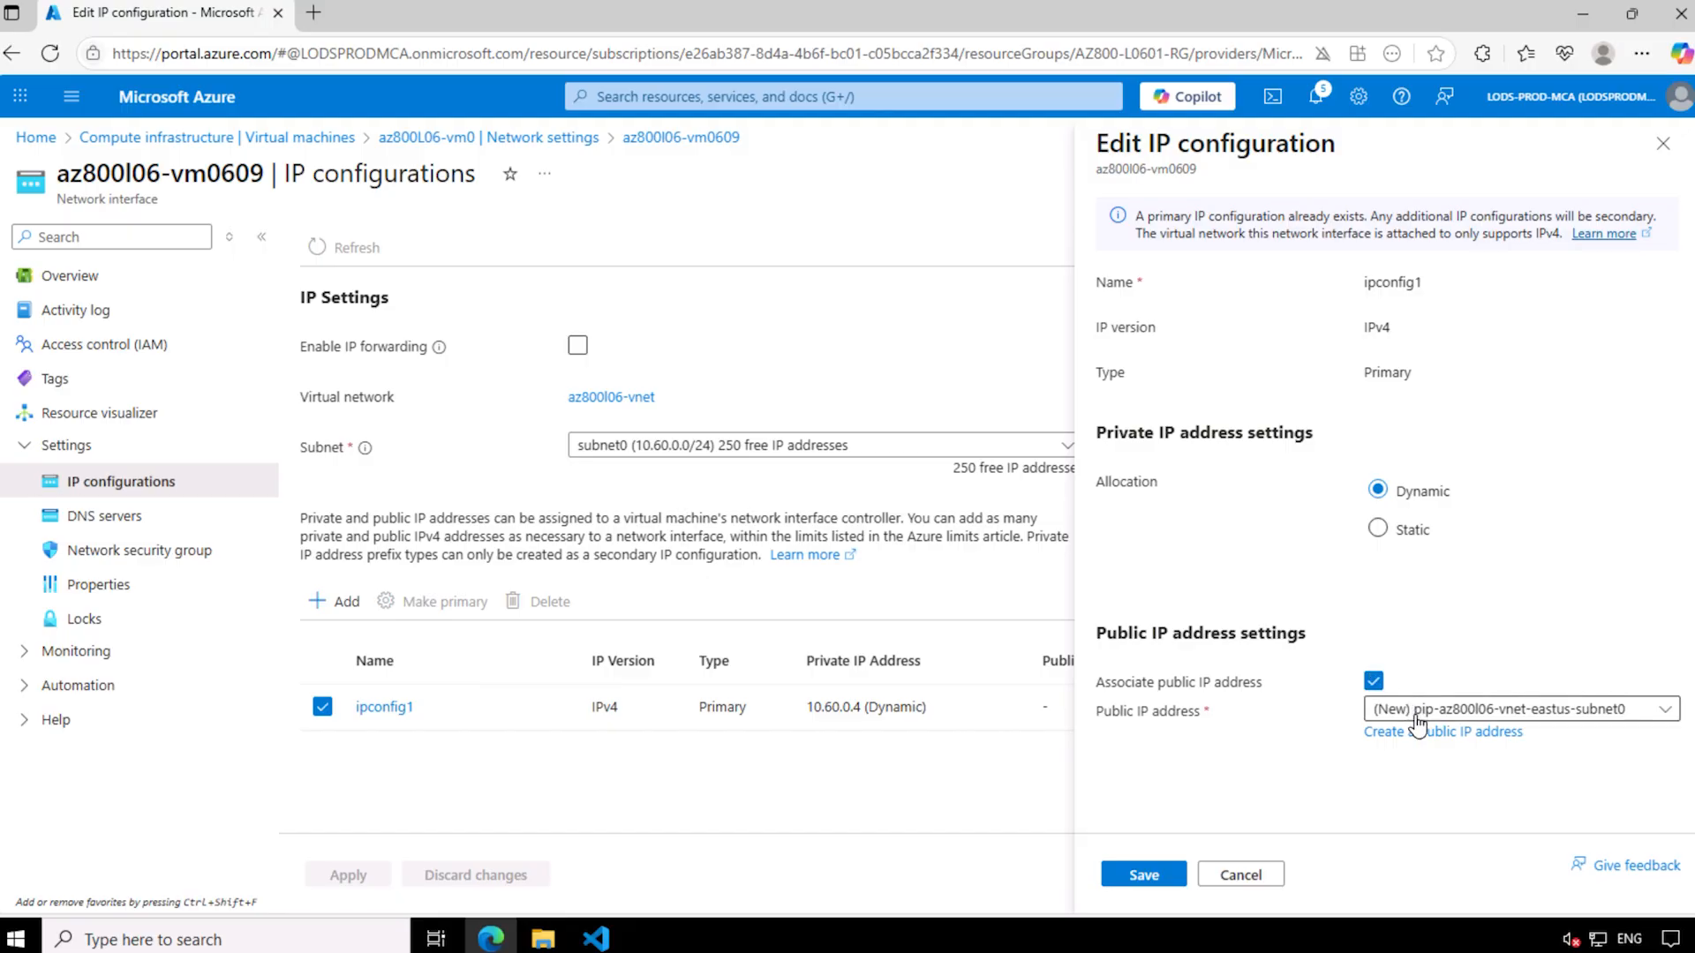
click(1415, 711)
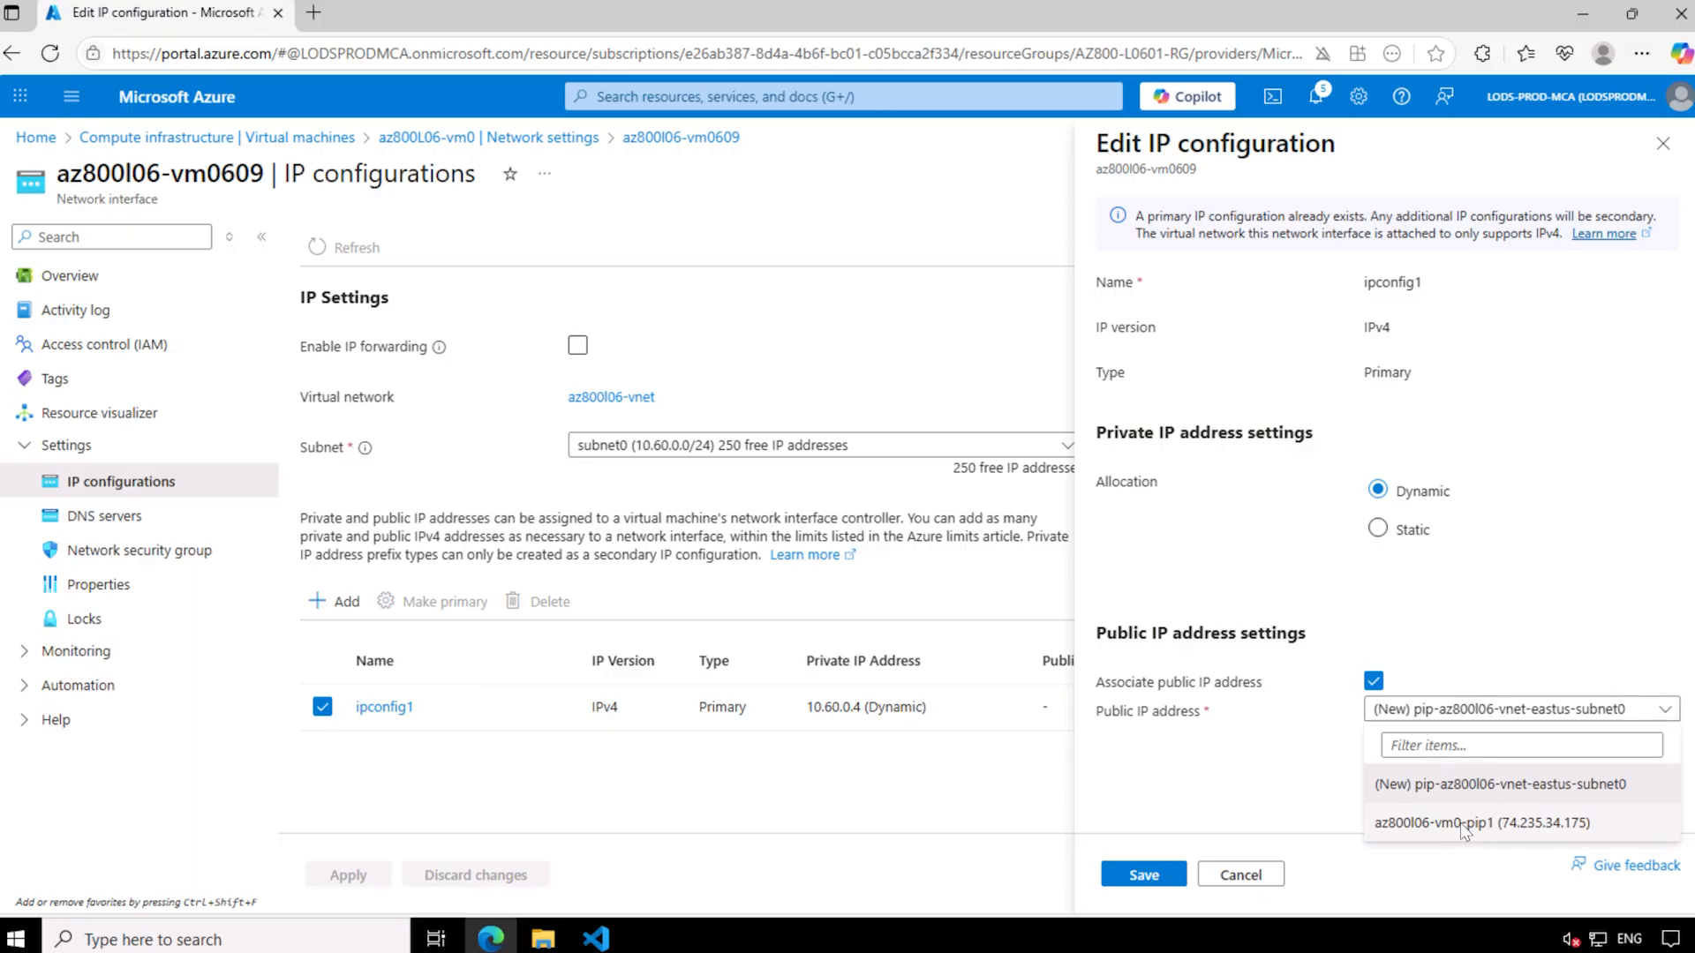
click(1461, 825)
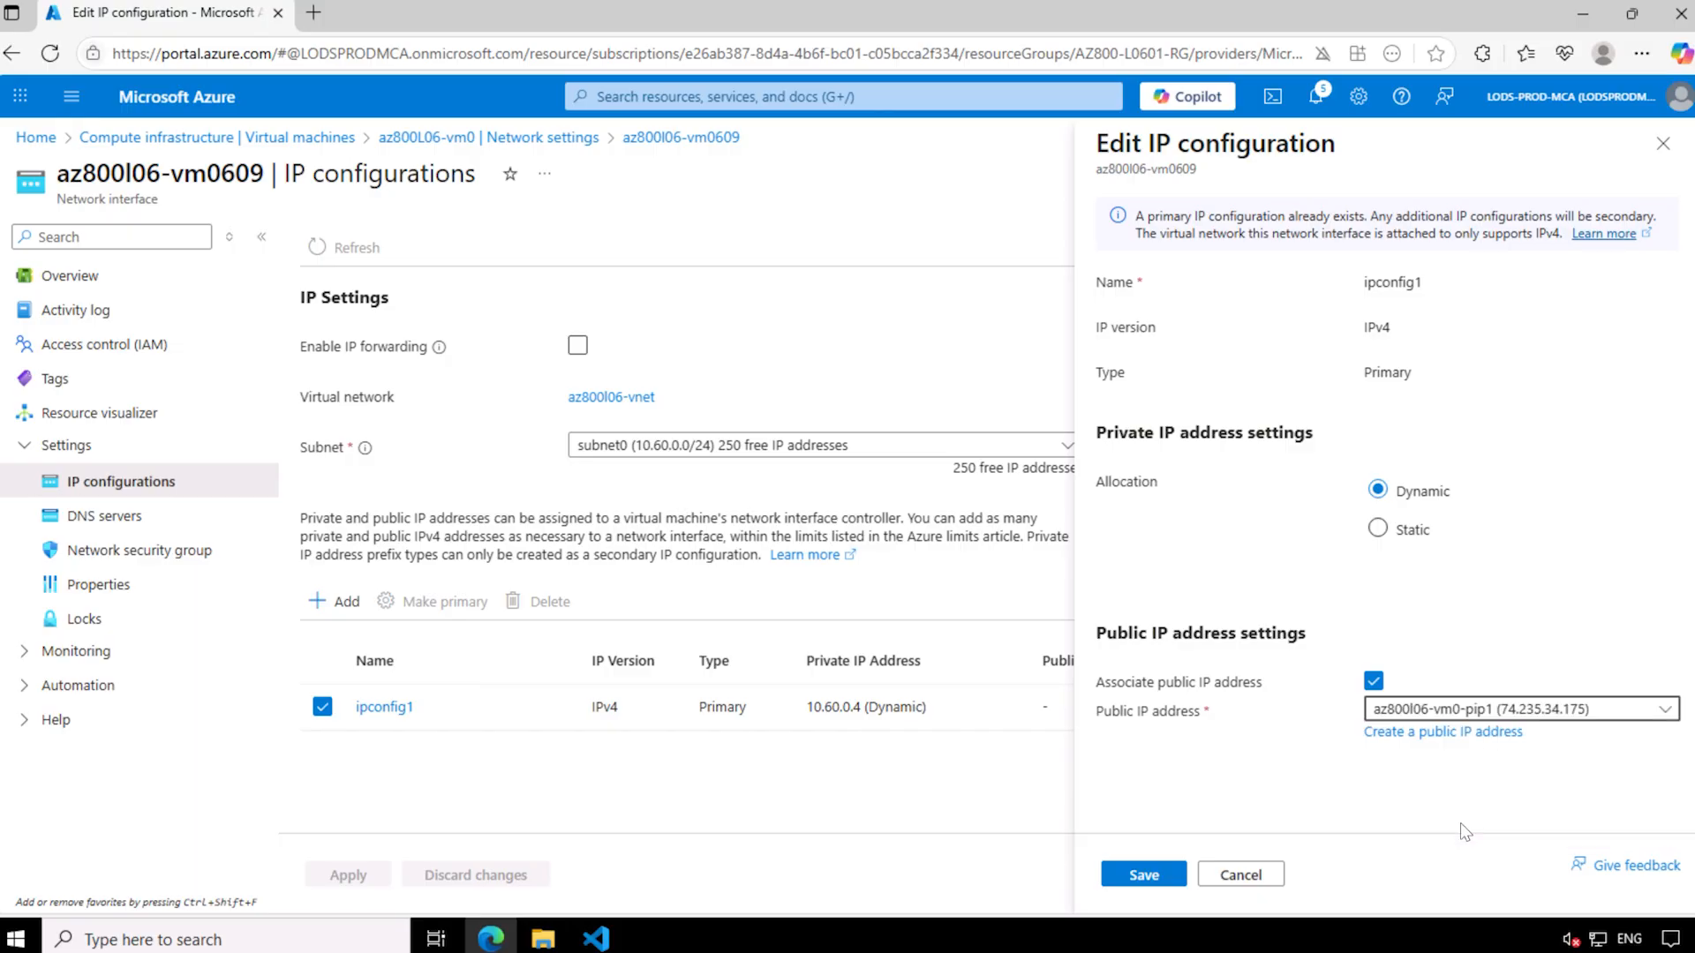
click(1147, 874)
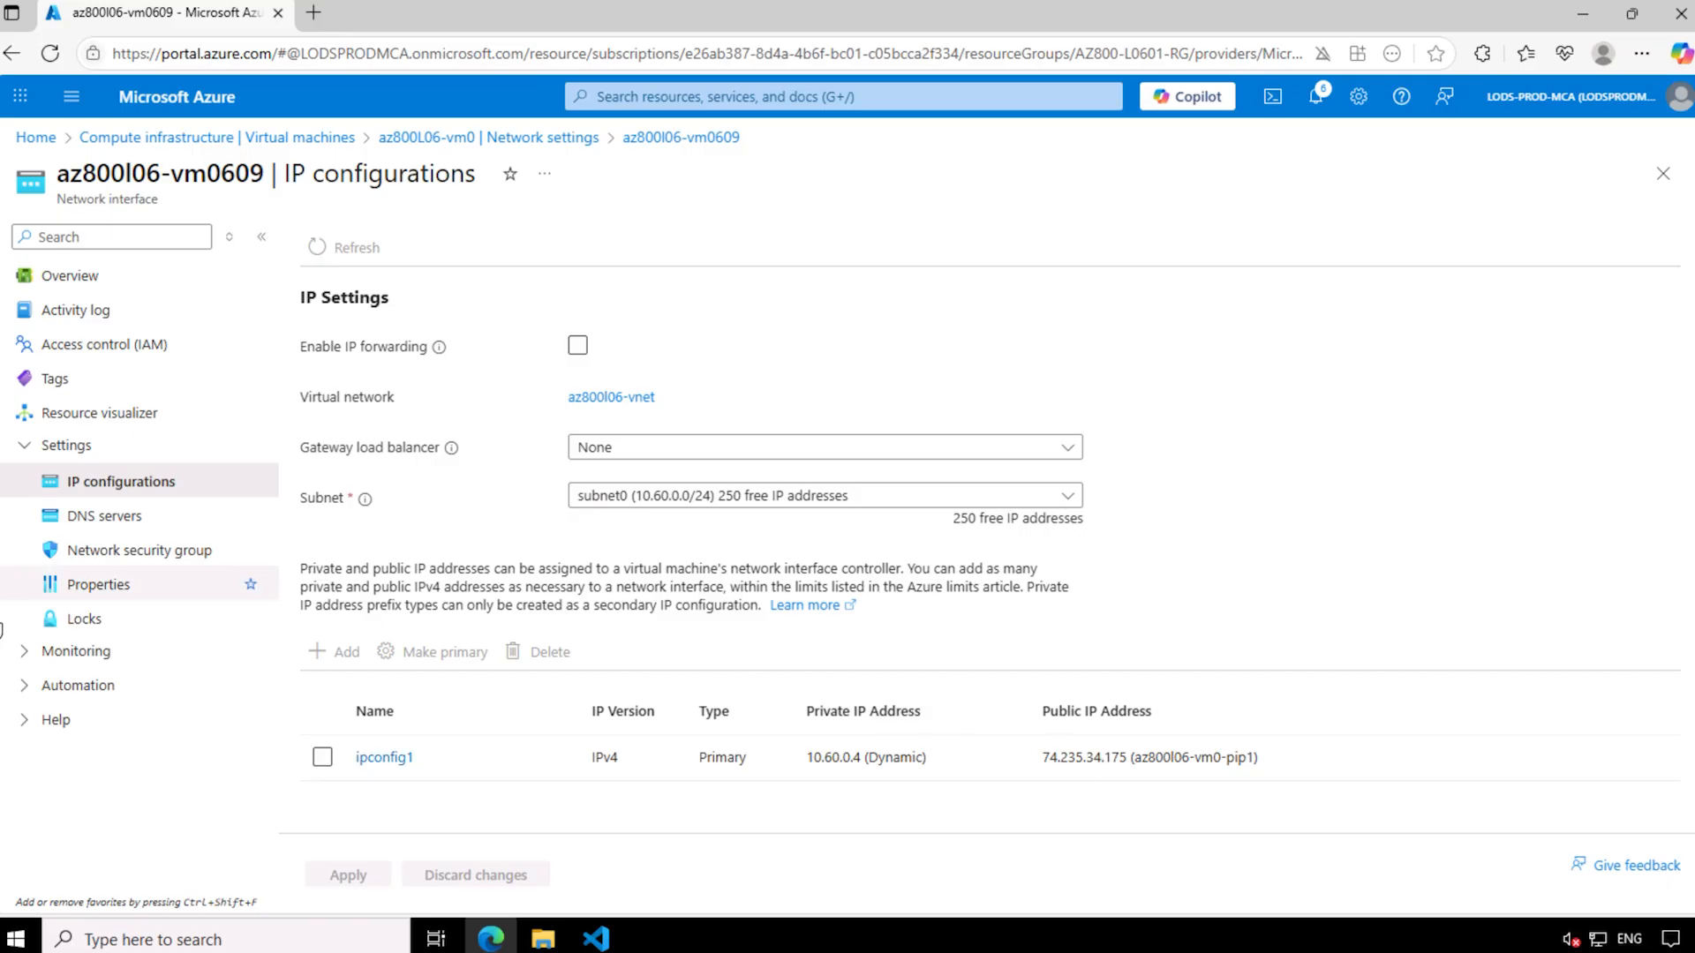
Copy the public IP address of az800L06-vm0 from its configuration and browse to it in a new tab.
click(201, 141)
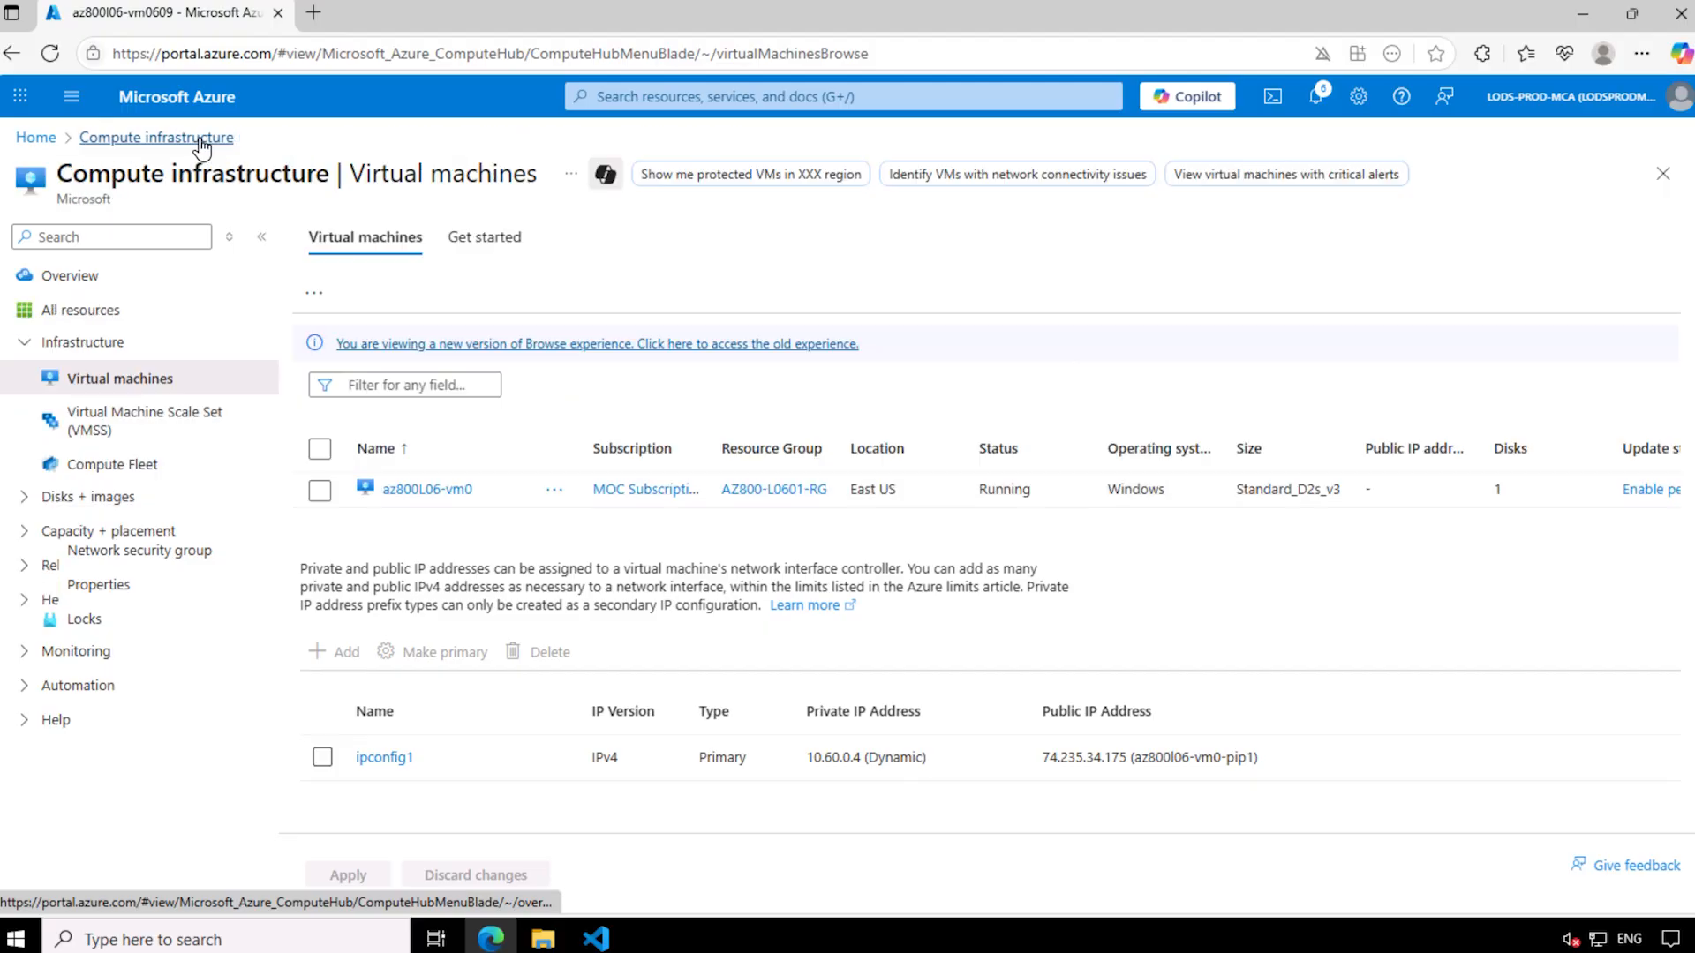
click(456, 493)
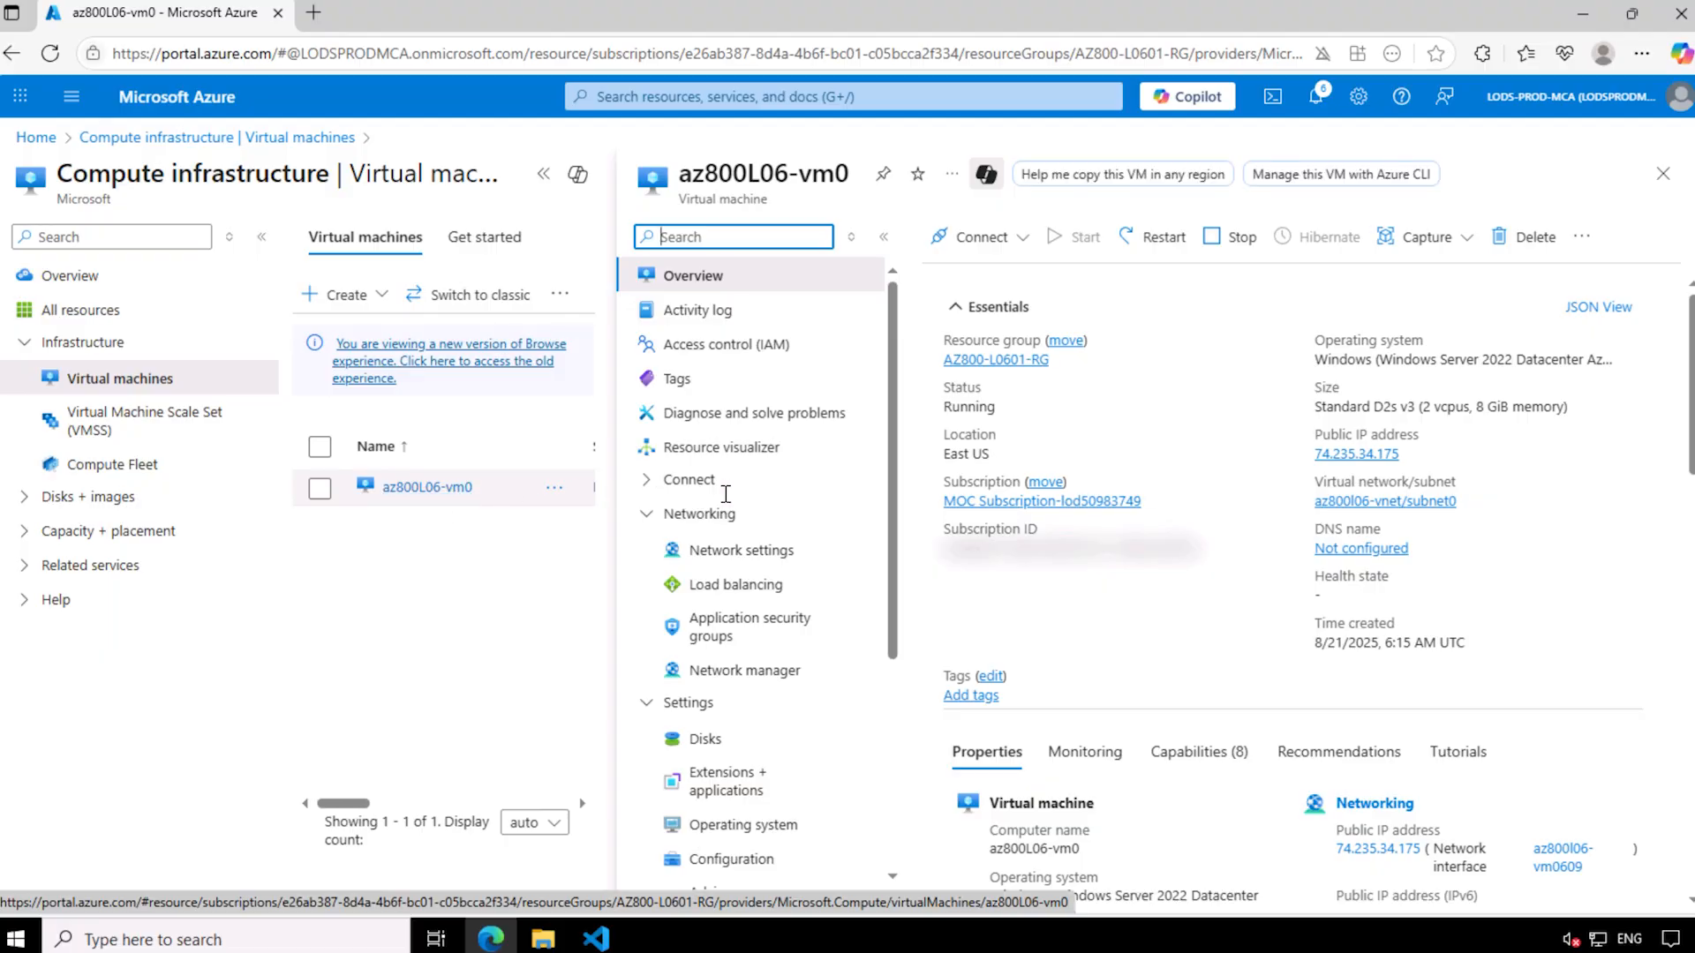
click(1352, 455)
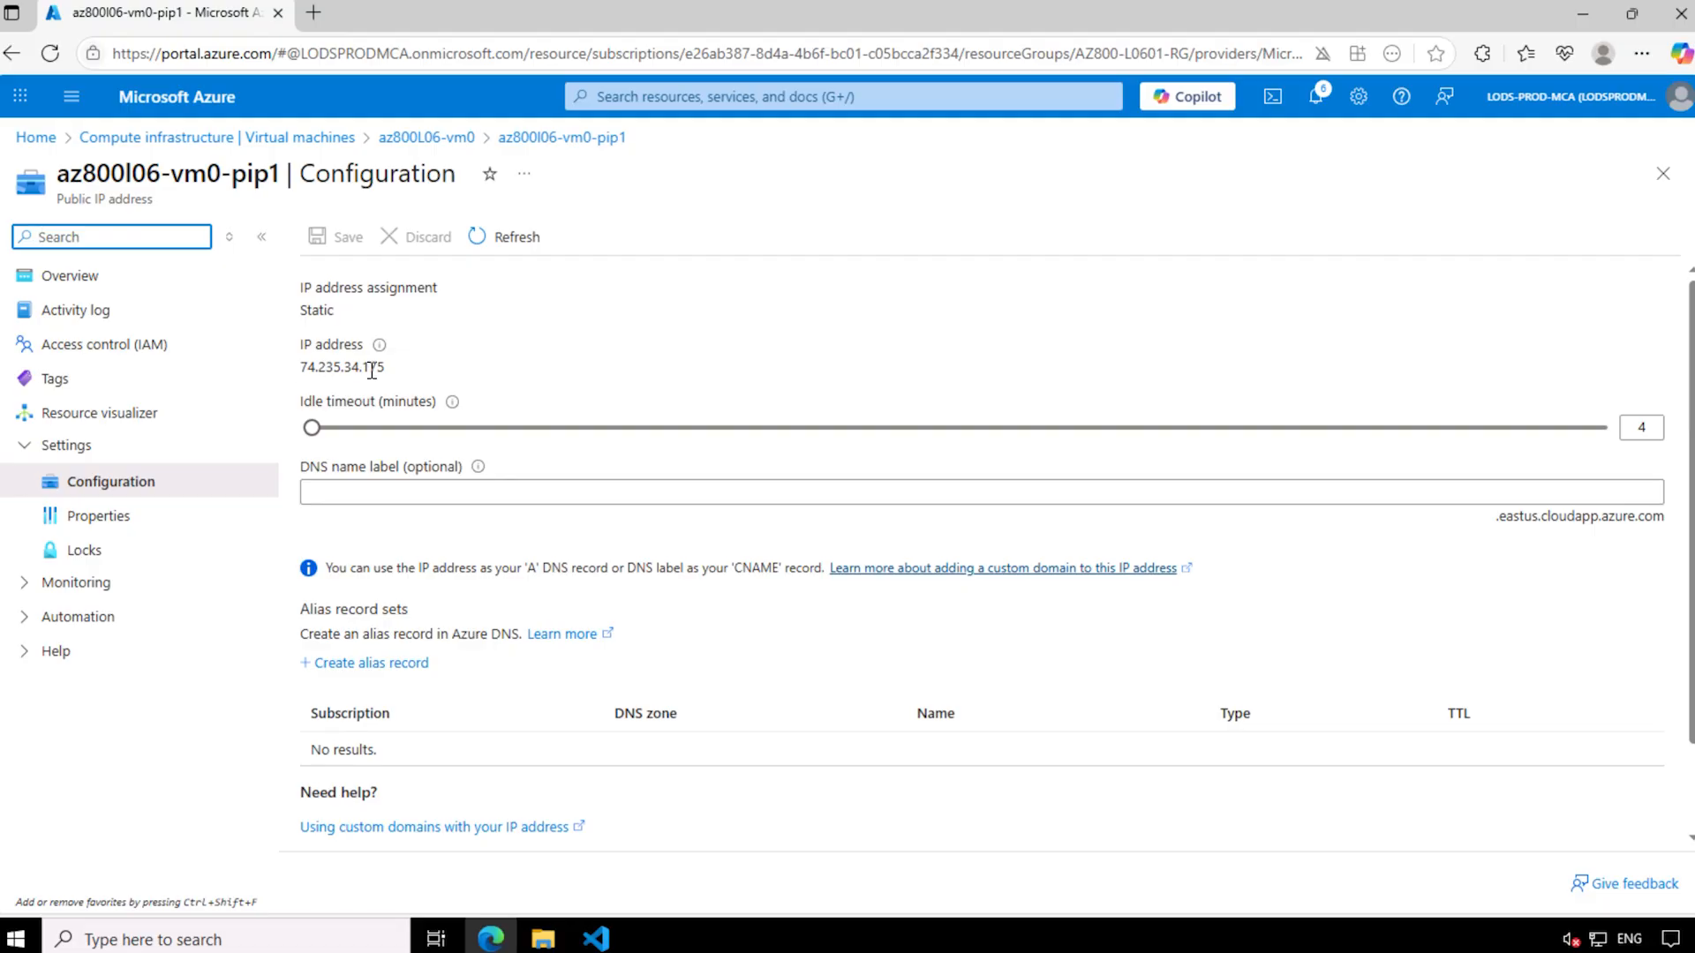
drag(391, 363, 302, 365)
key(ctrl+c)
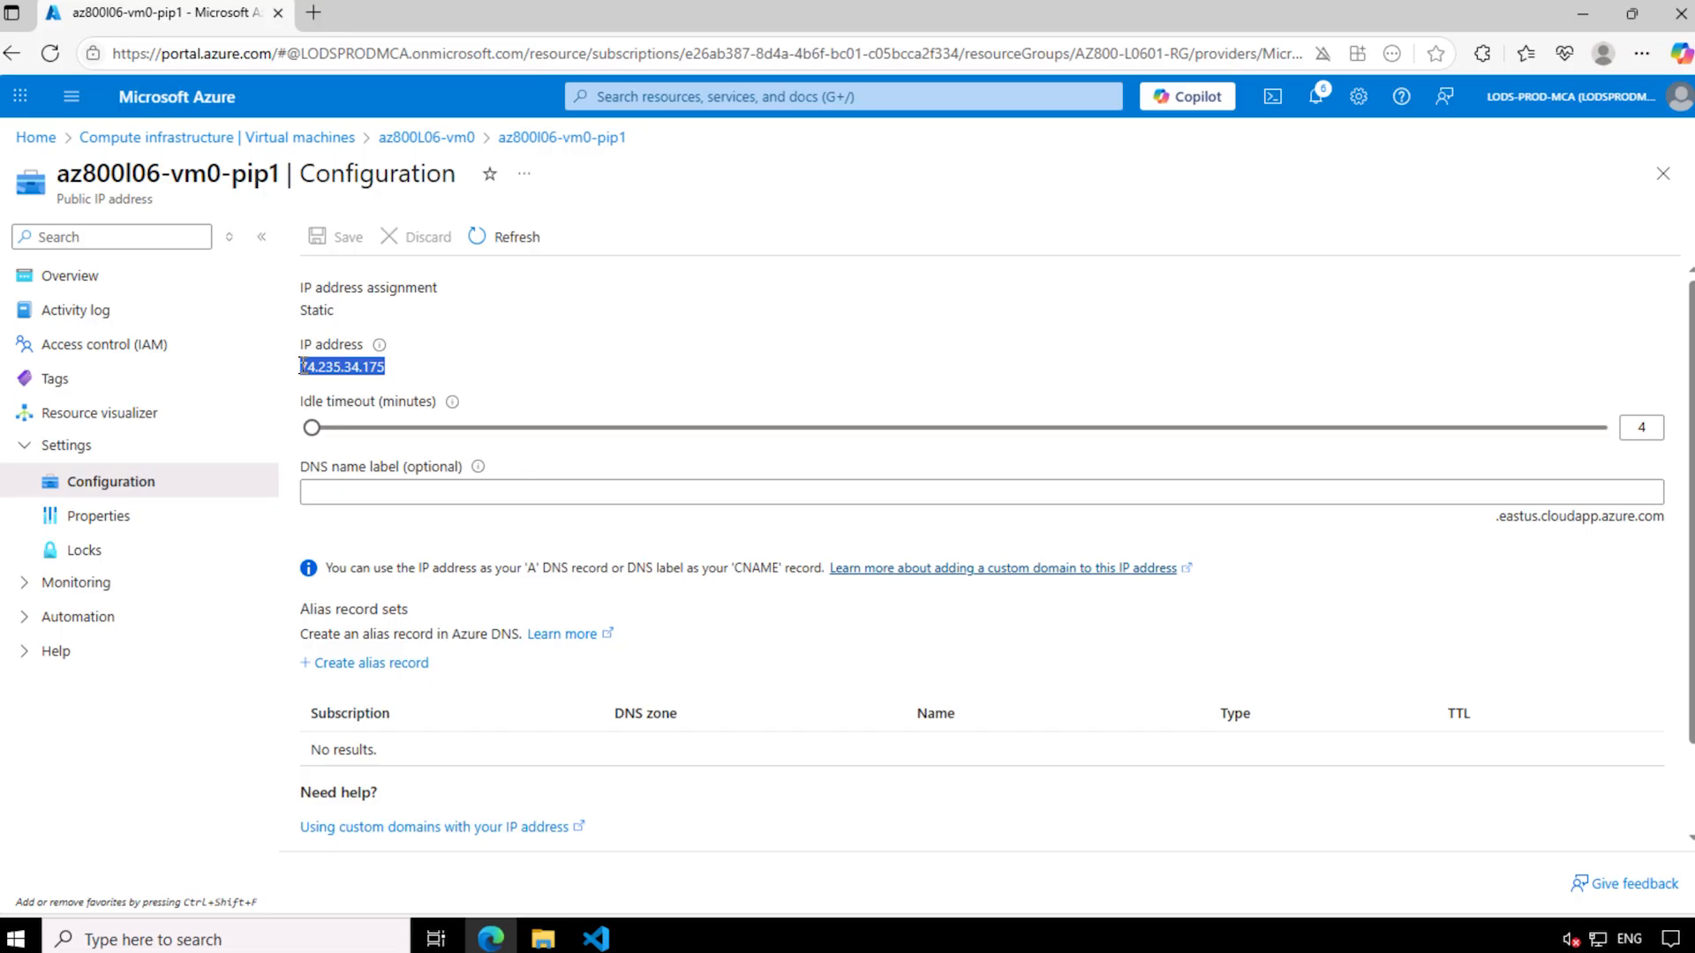
click(311, 14)
key(ctrl+v)
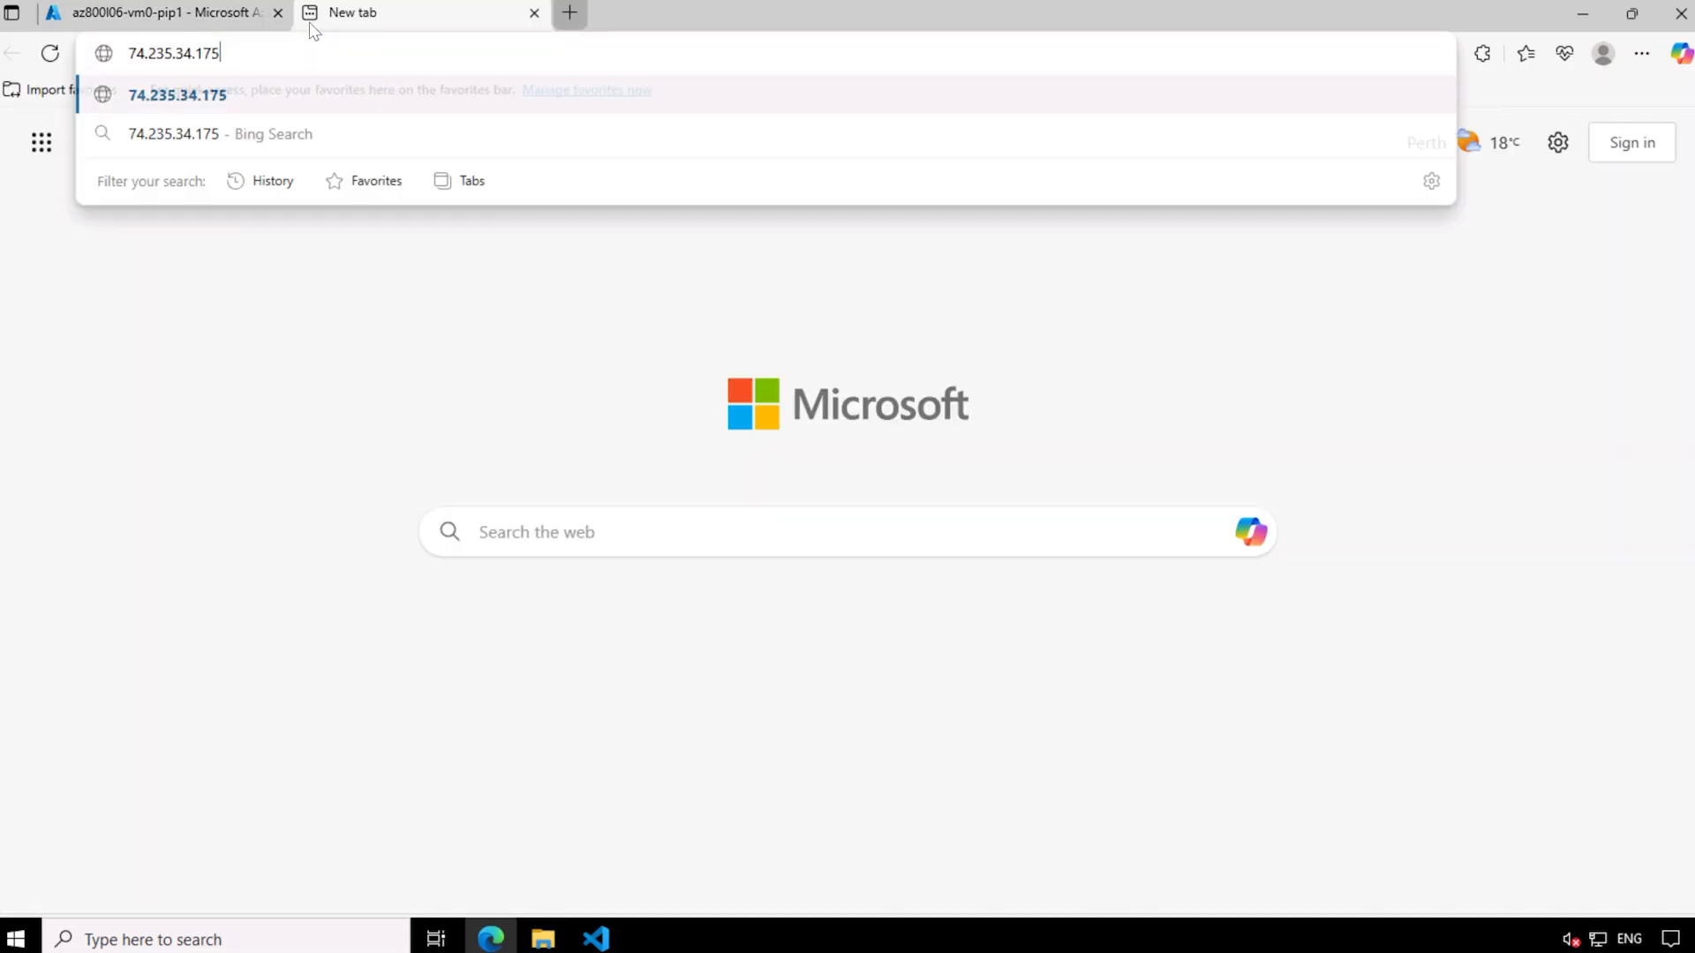
key(Return)
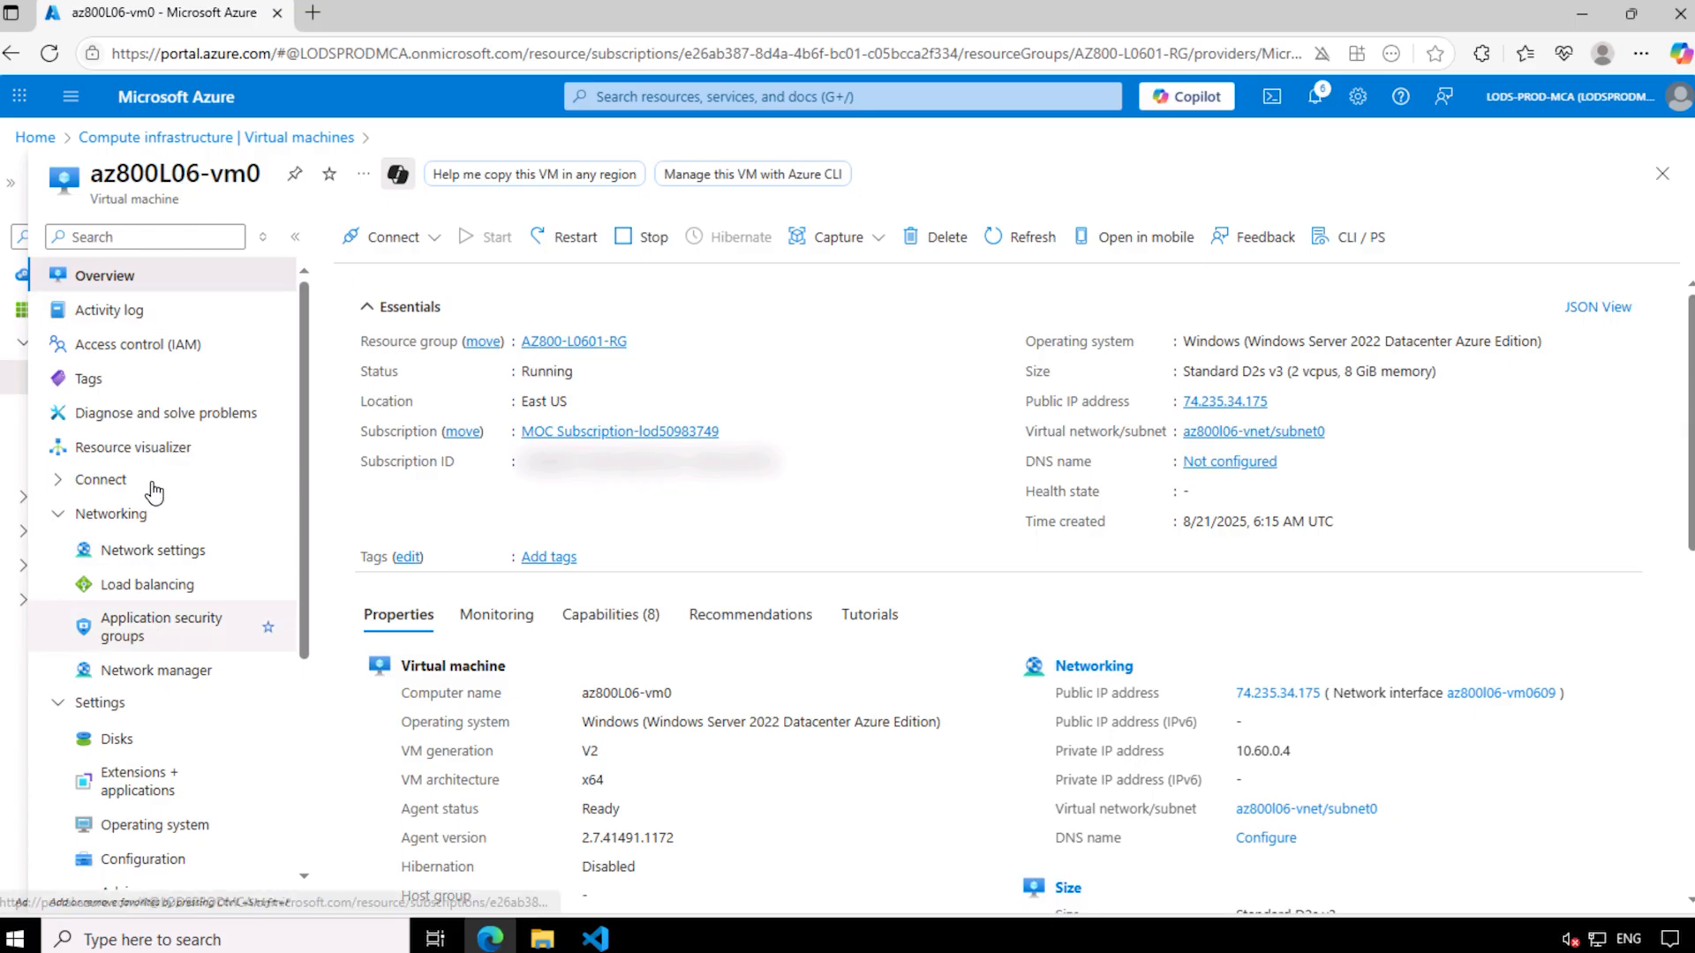
Configure the just-in-time policy for port 3389 on az800L06-vm0's Connect page and dismiss the access request.
click(131, 482)
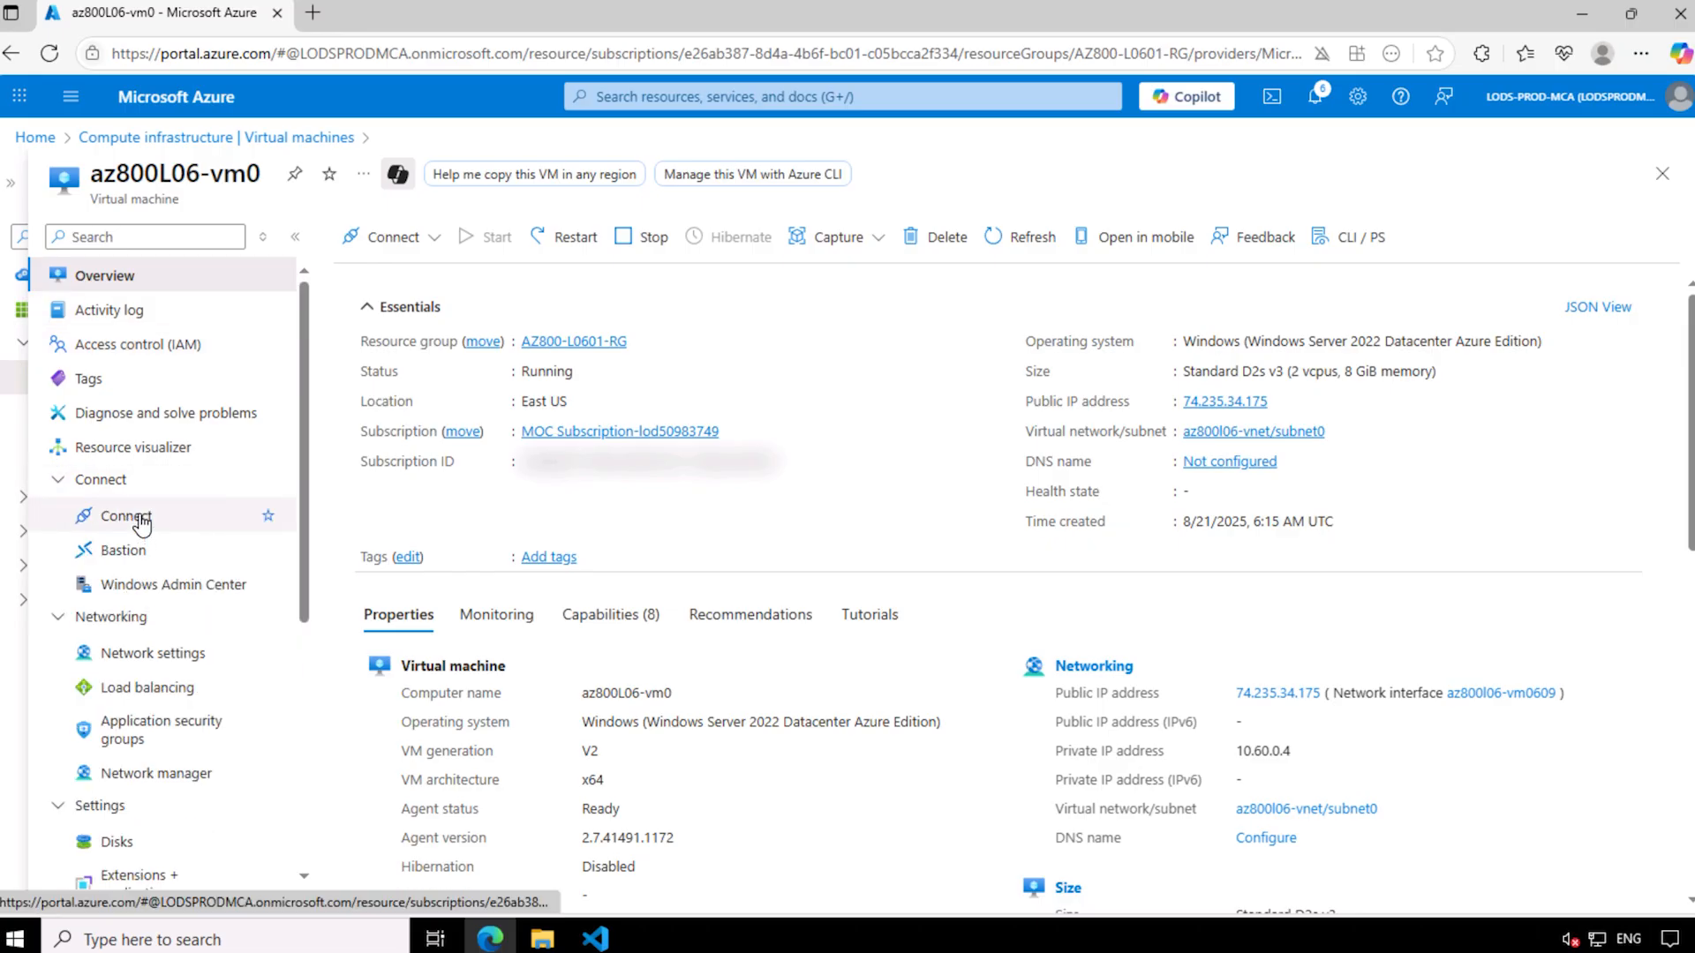
click(141, 517)
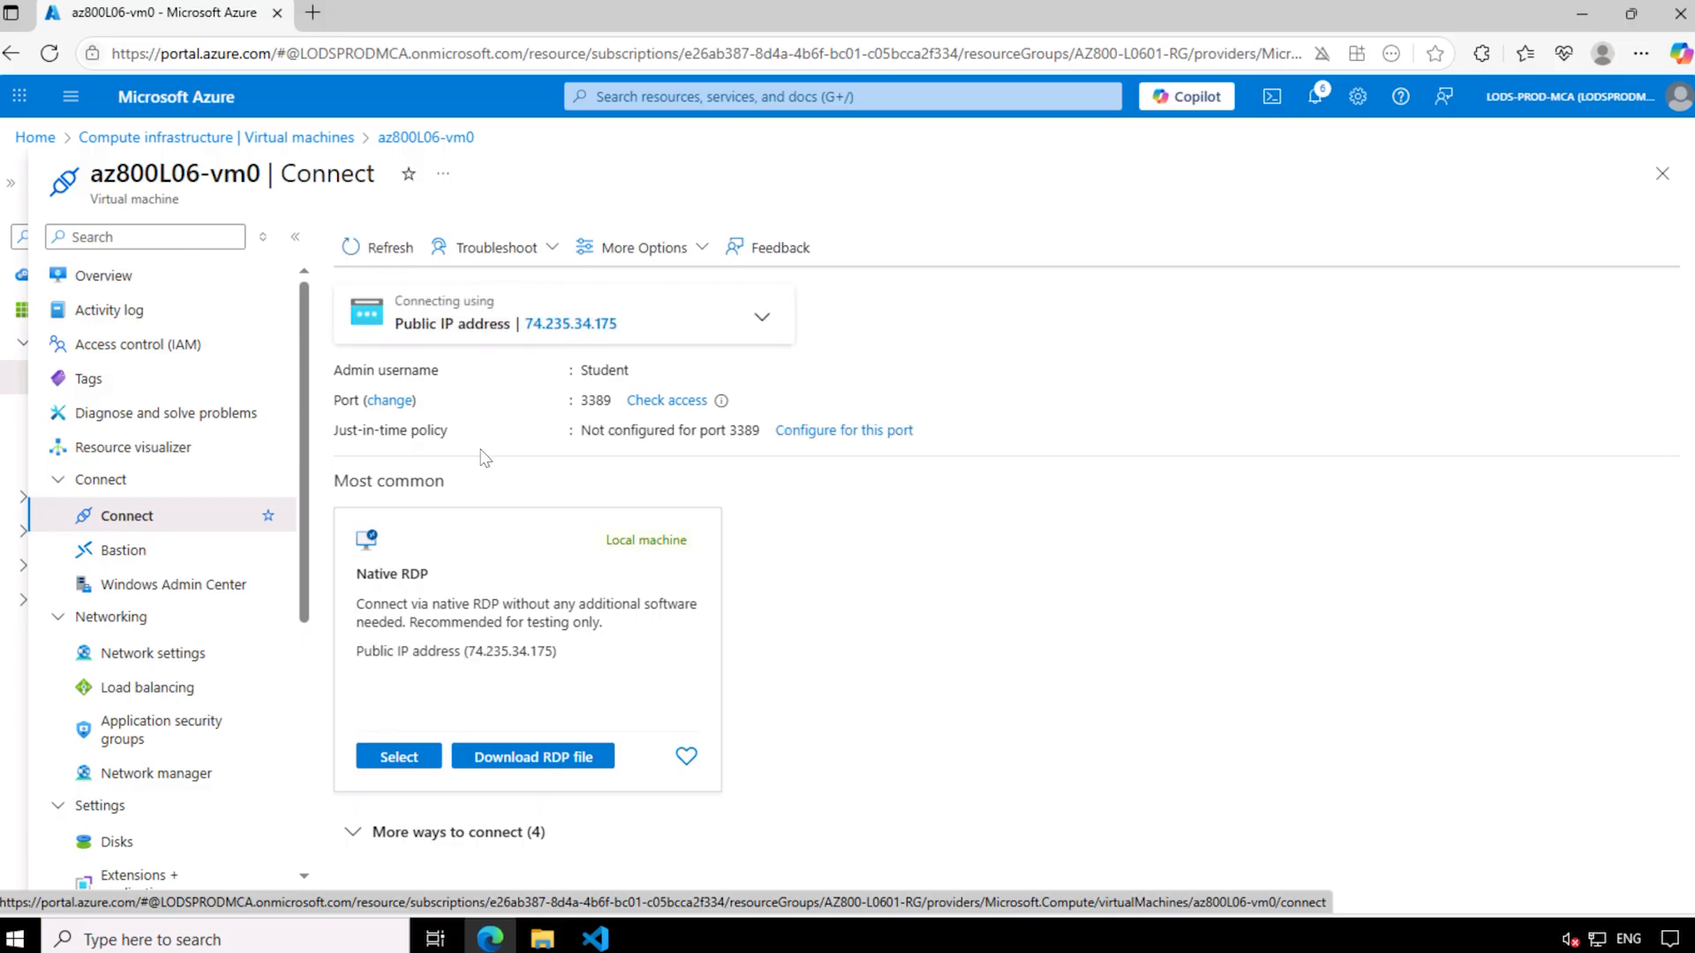
drag(332, 430, 454, 434)
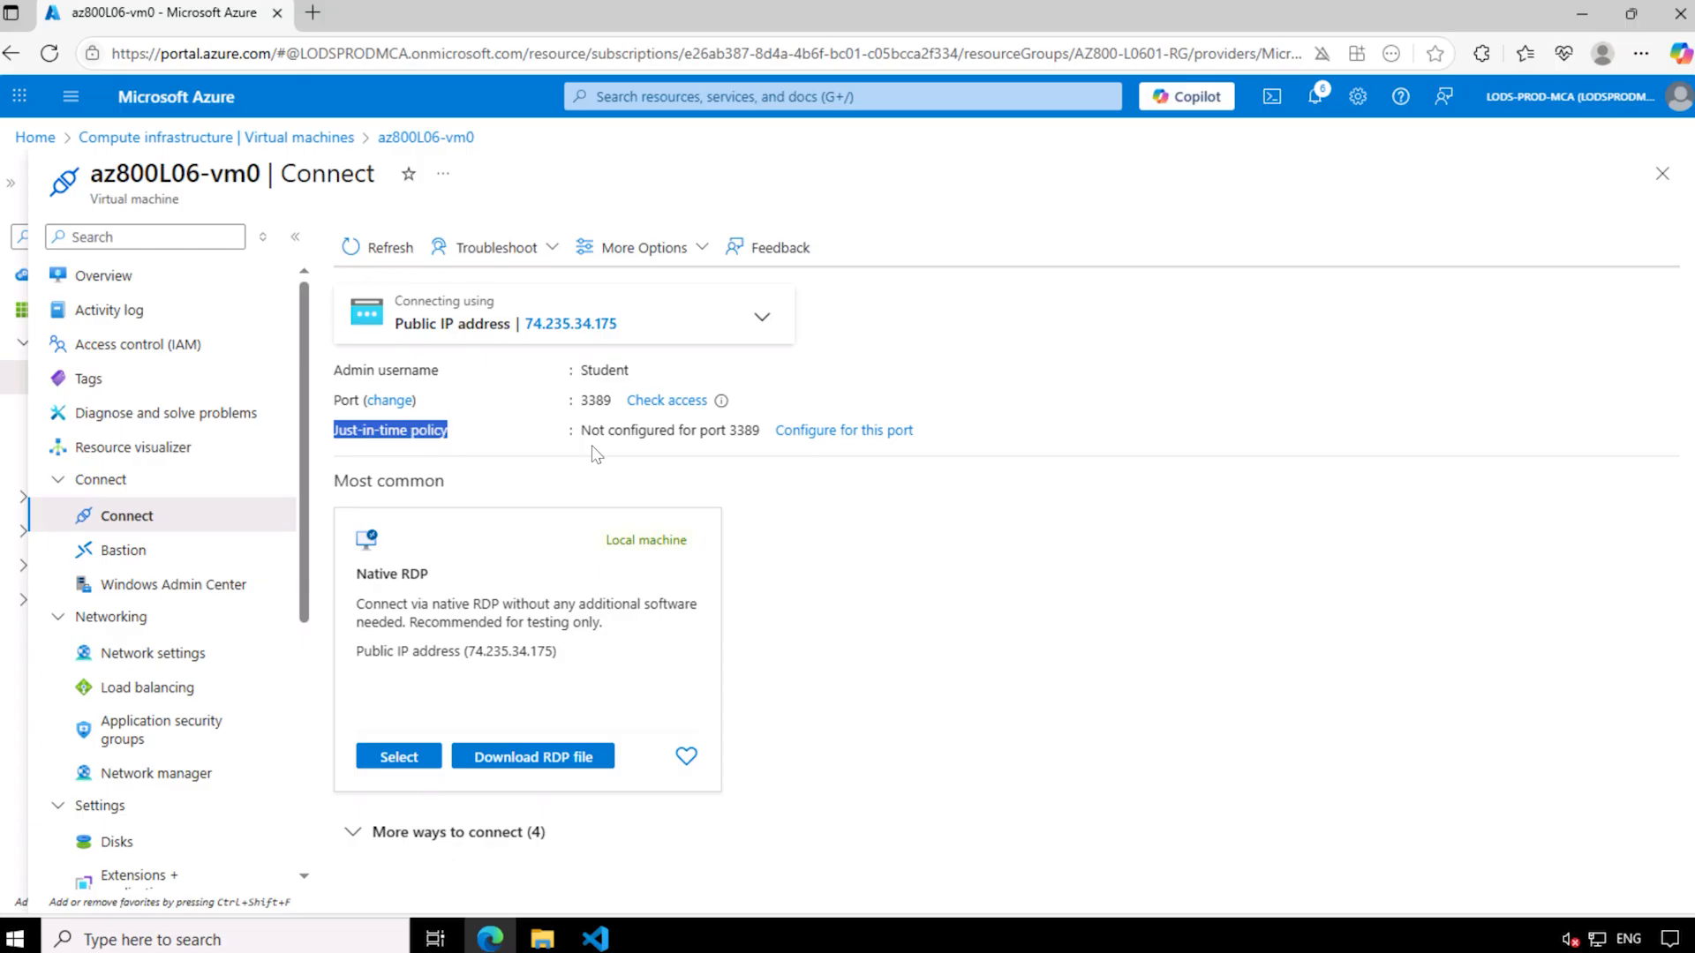
drag(700, 432, 766, 440)
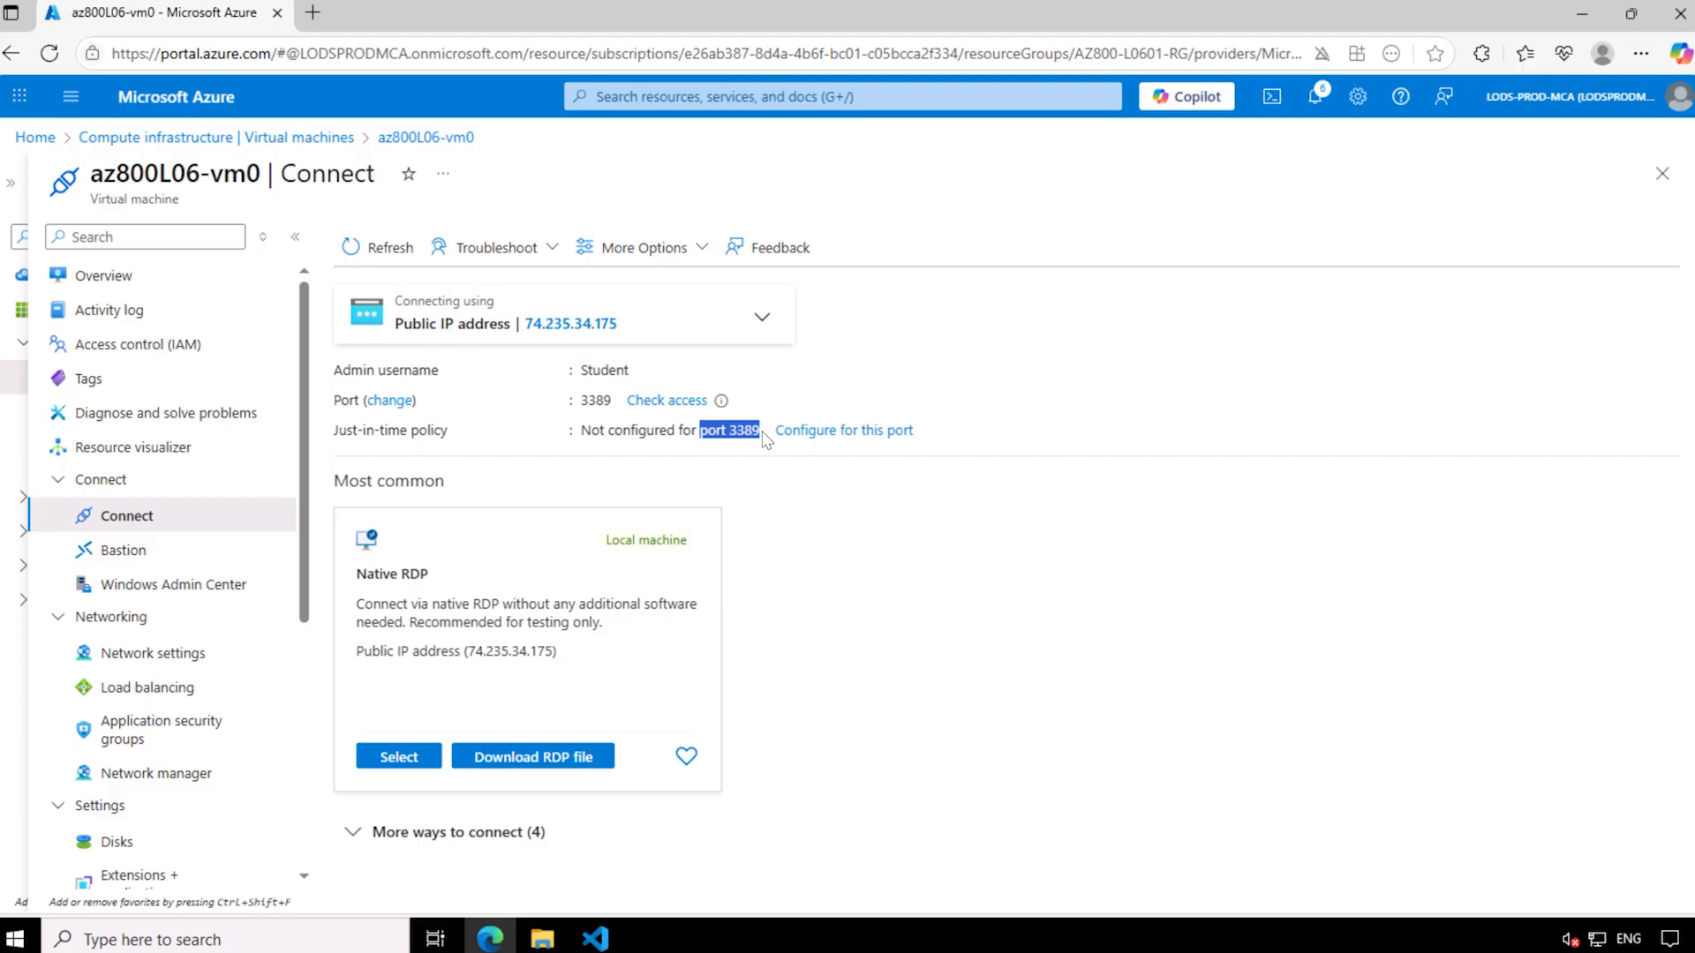
click(820, 432)
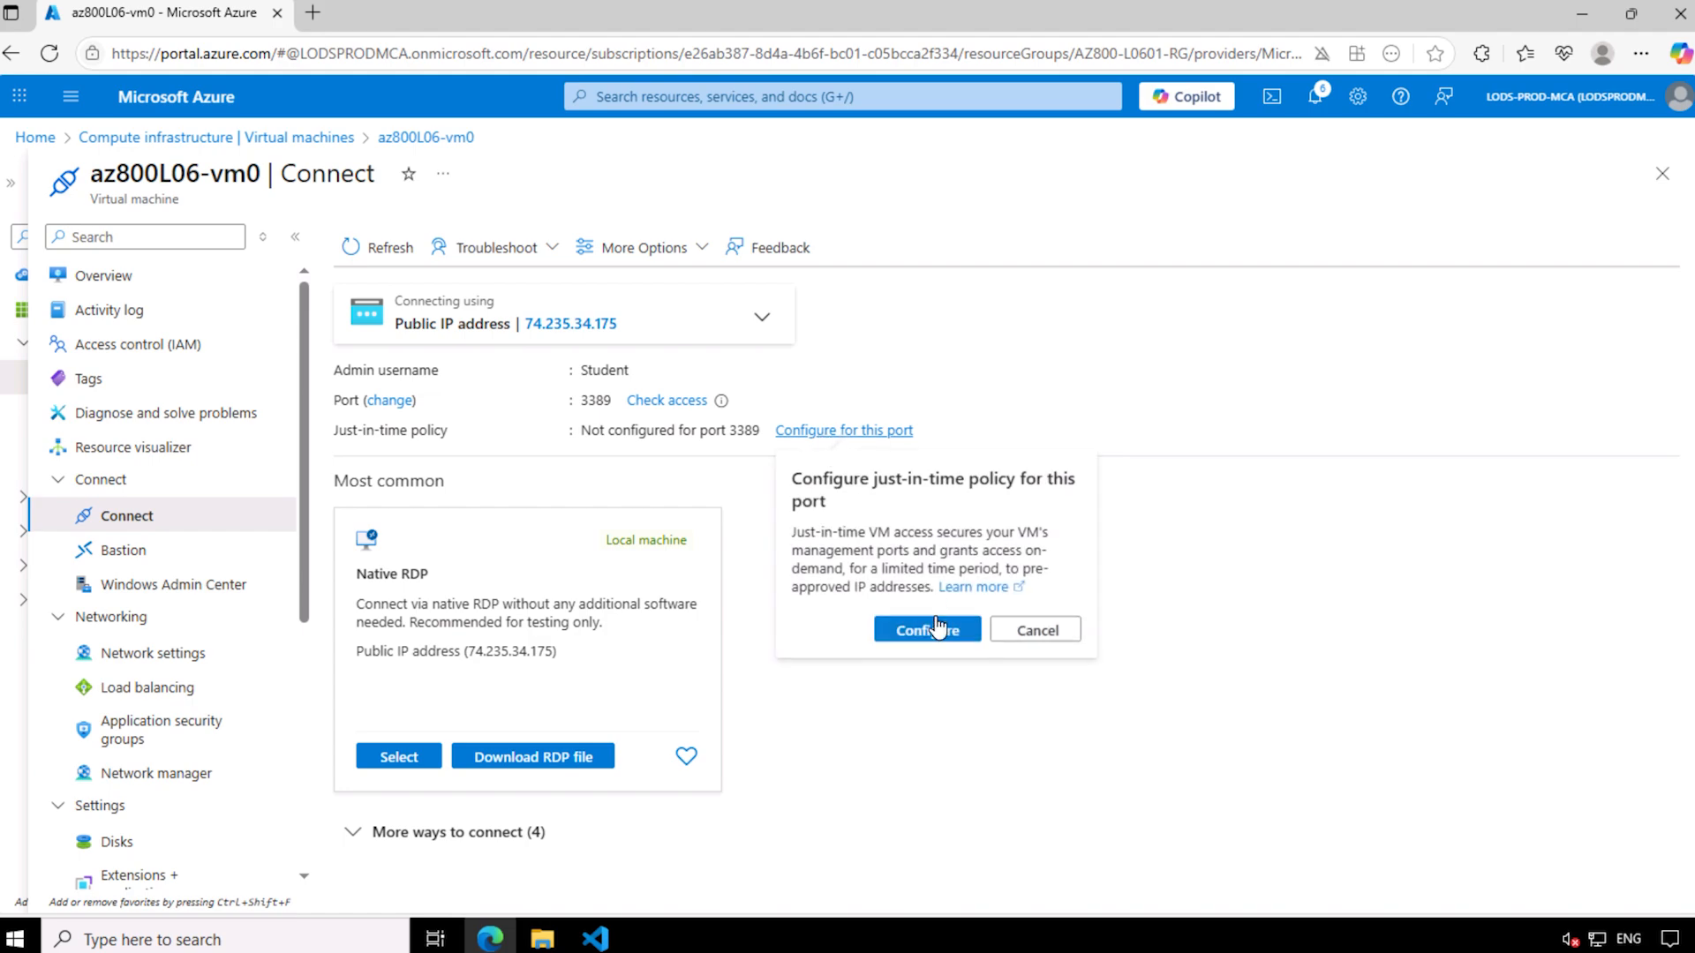
click(930, 630)
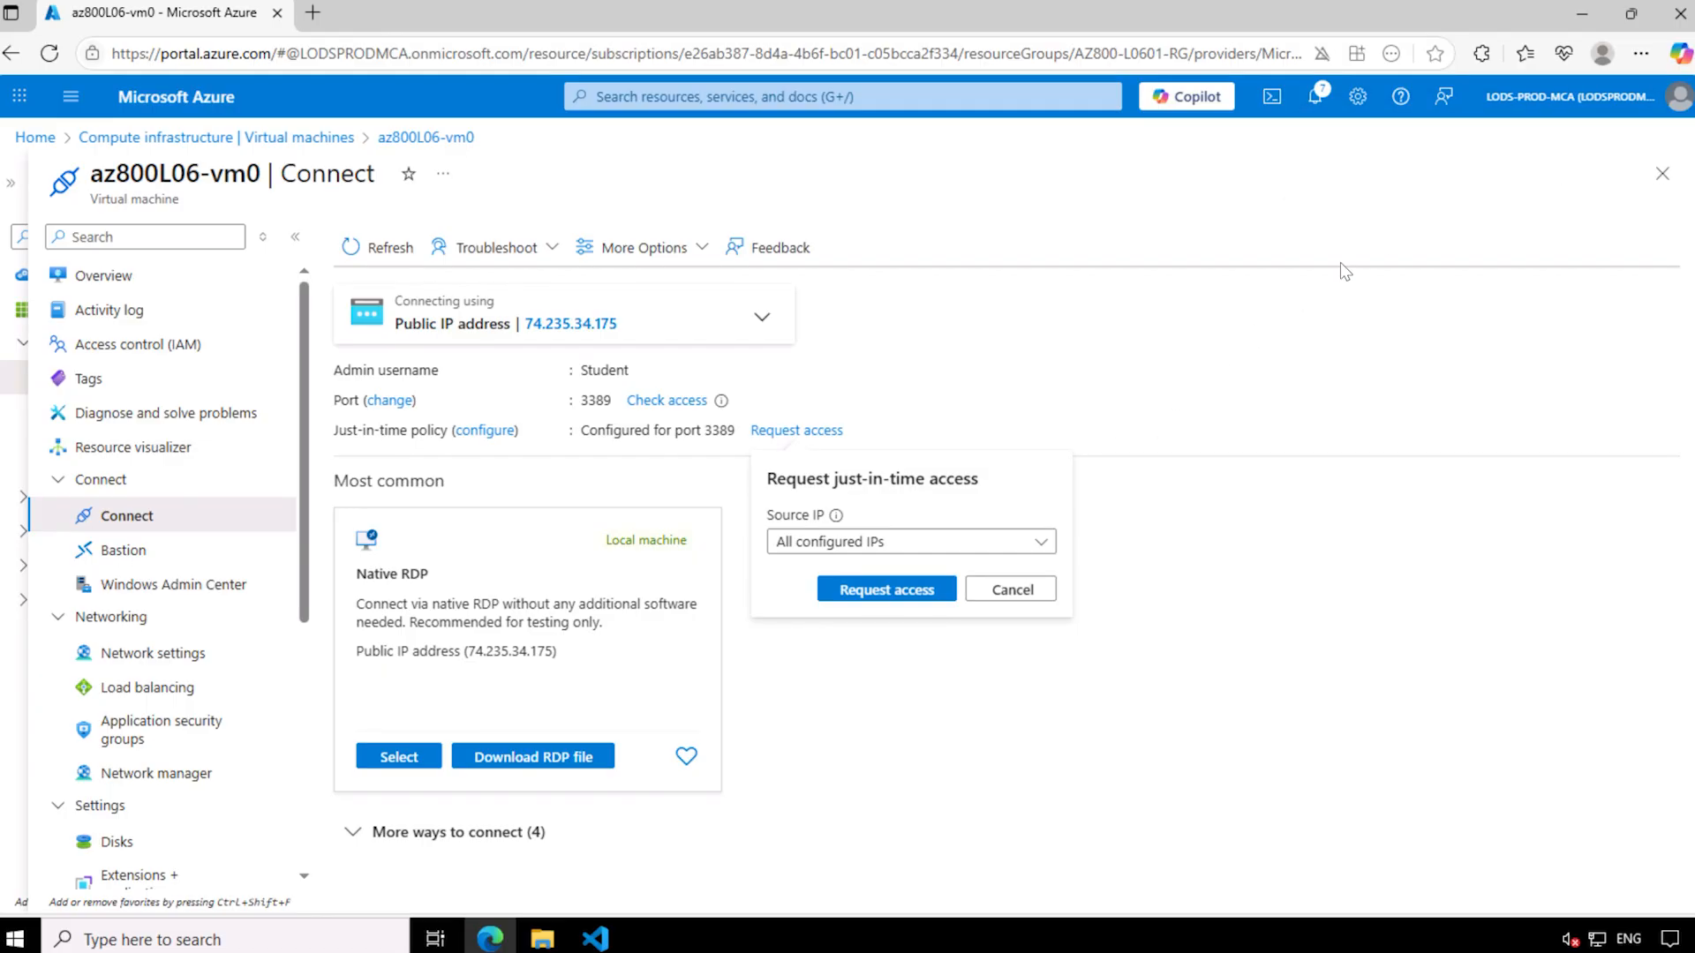
click(1012, 591)
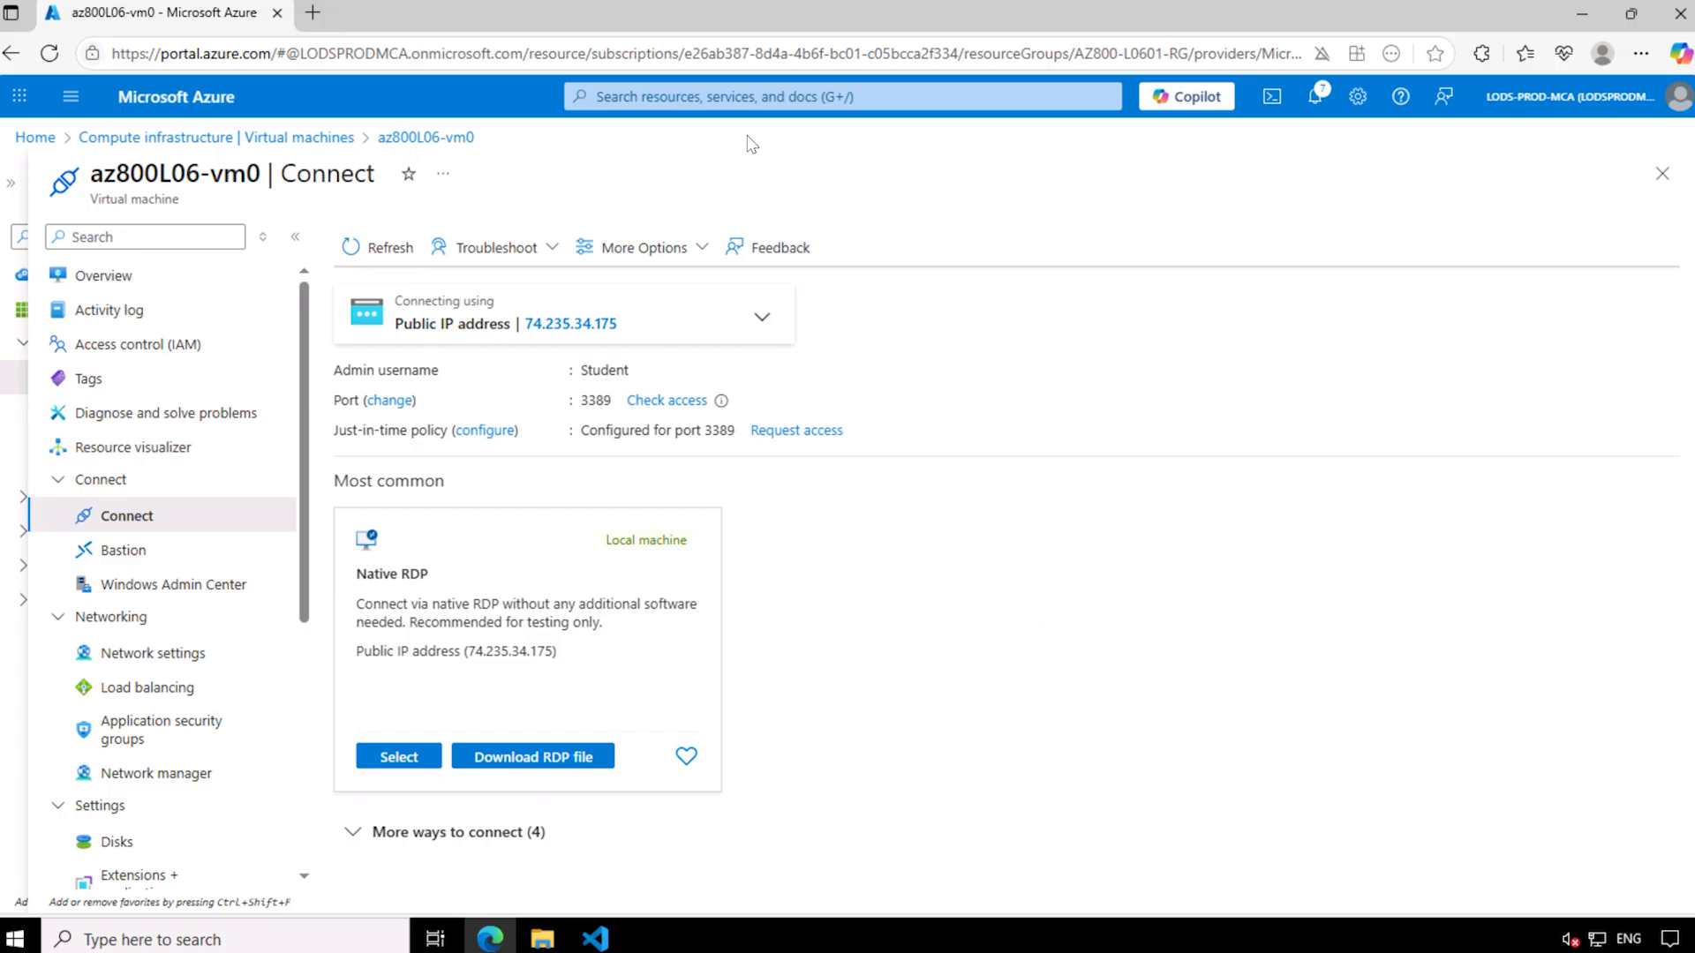
Open the just-in-time access configuration of az800L06-vm0 for editing from the workload protections in Microsoft Defender for Cloud.
click(646, 100)
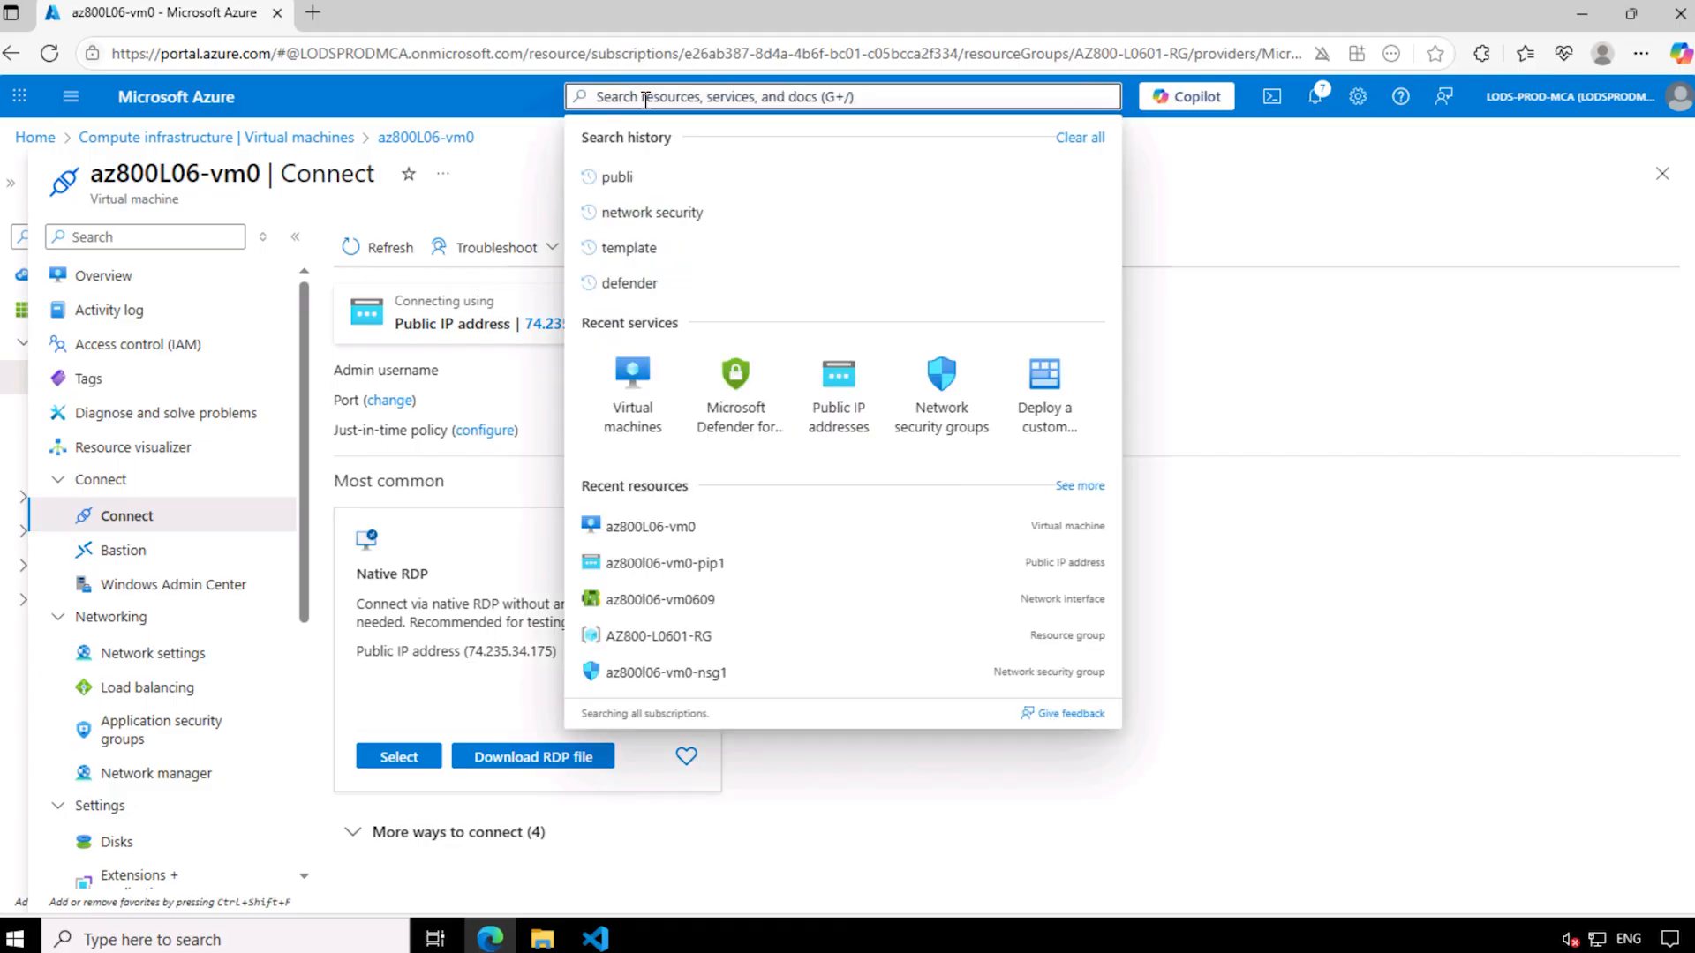
click(722, 382)
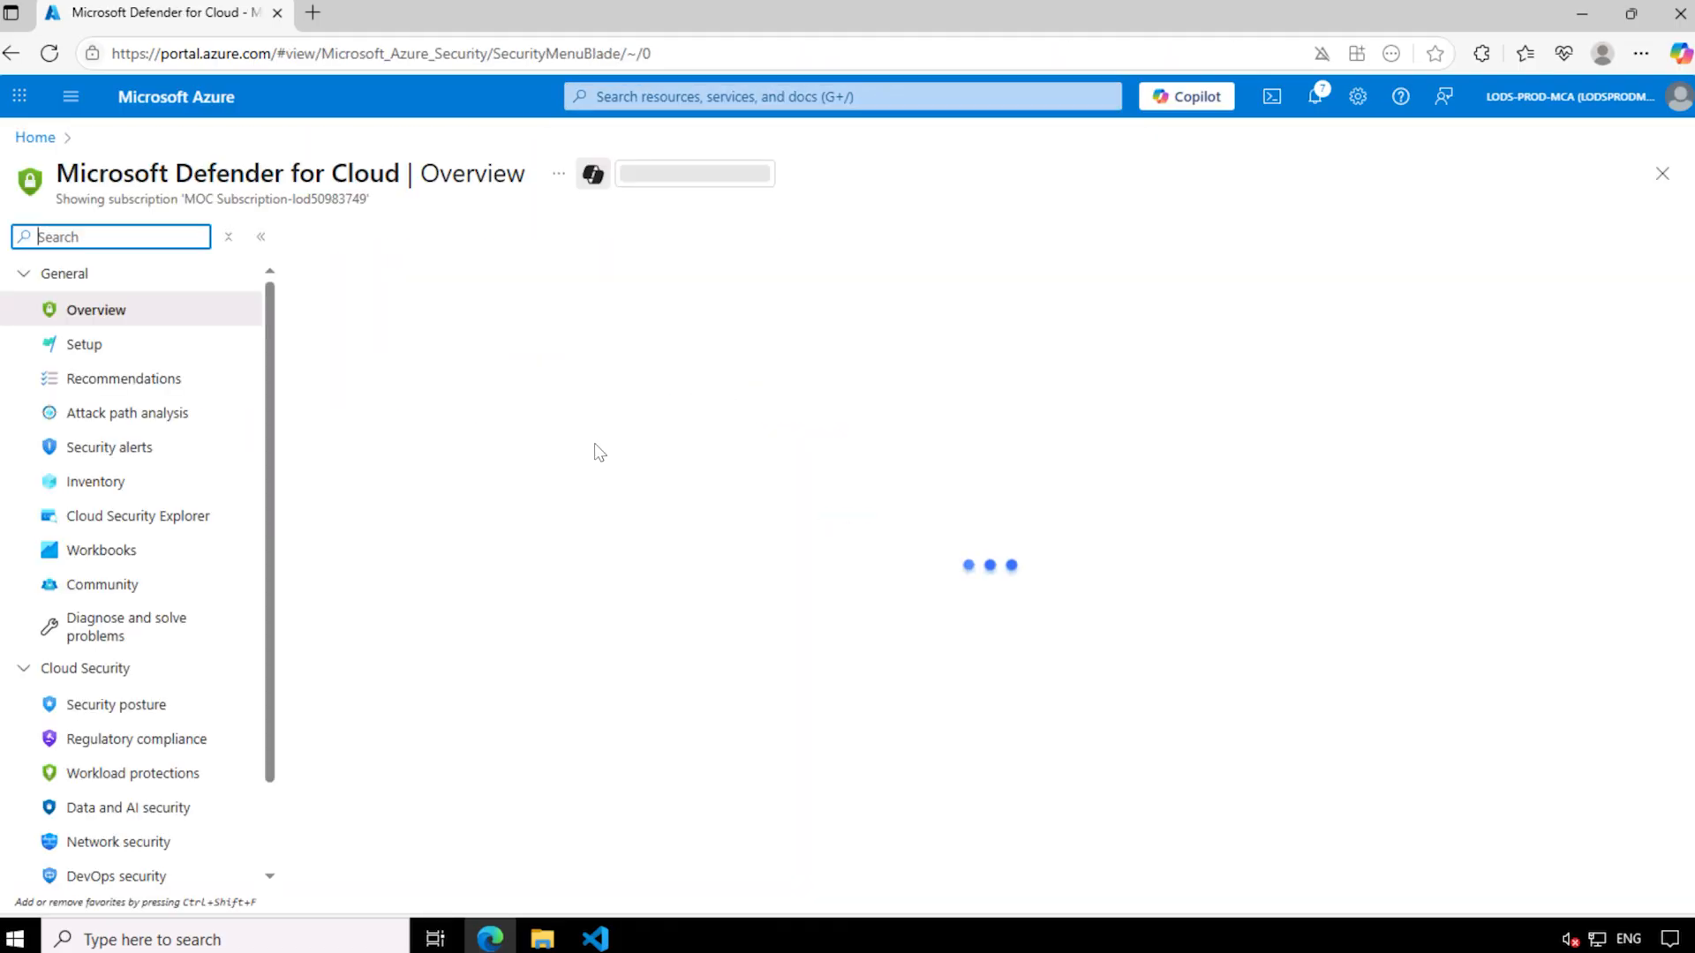
click(139, 777)
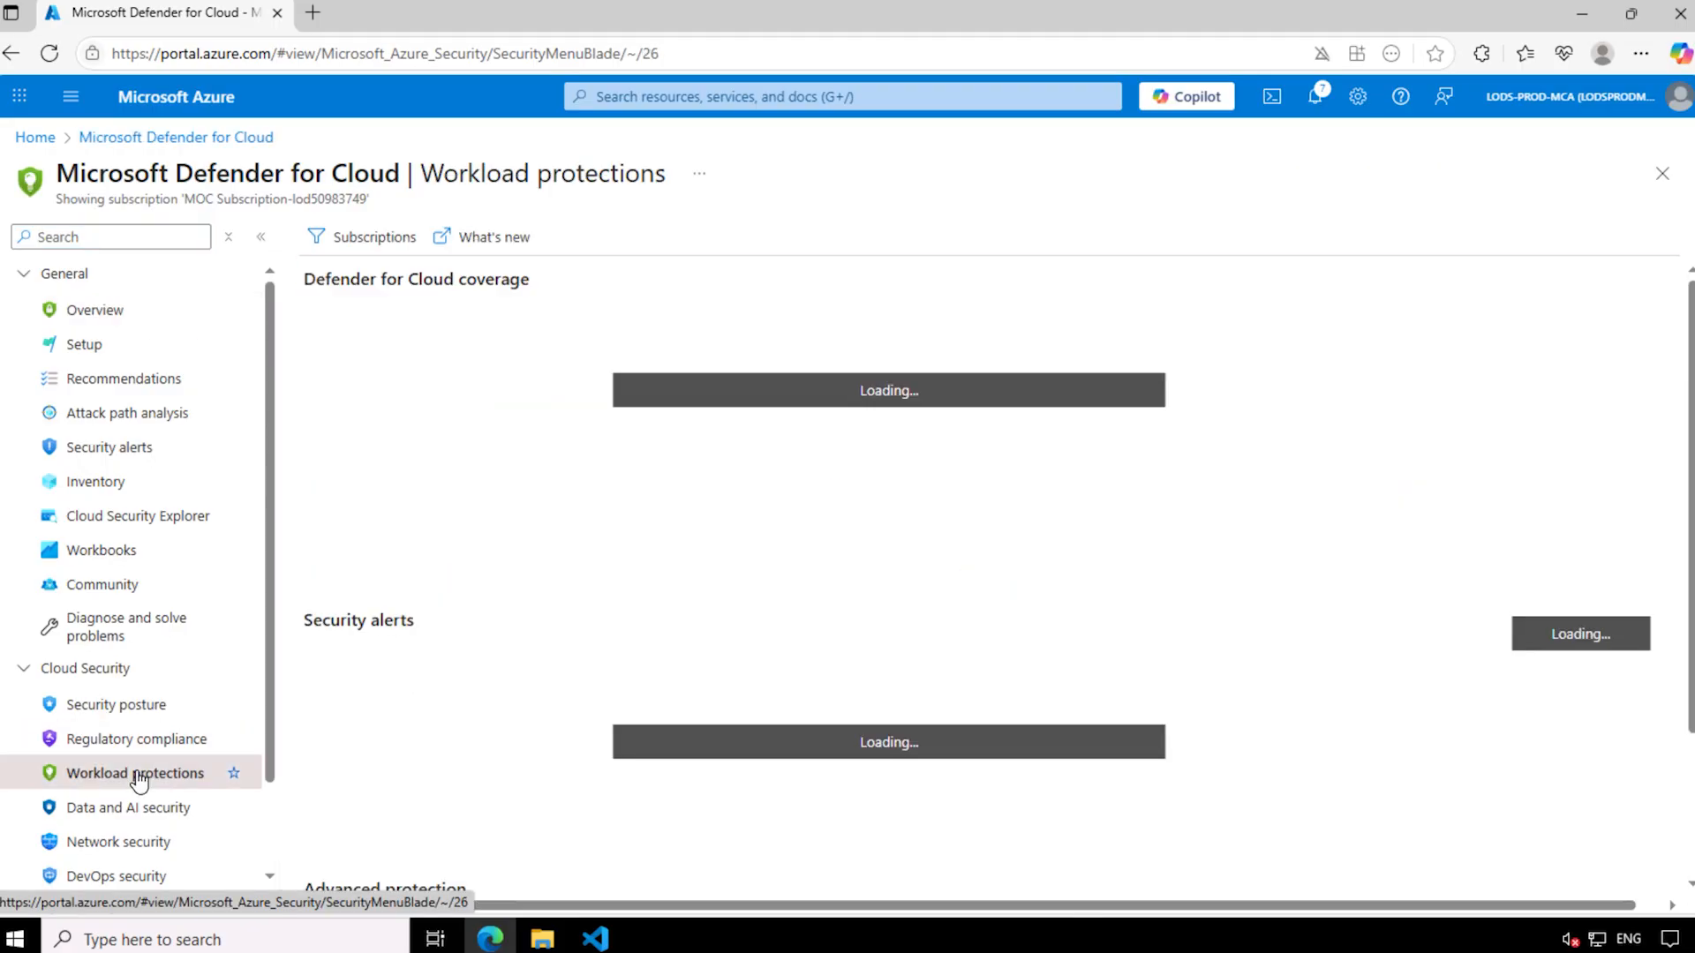
scroll(469, 670, down, 2)
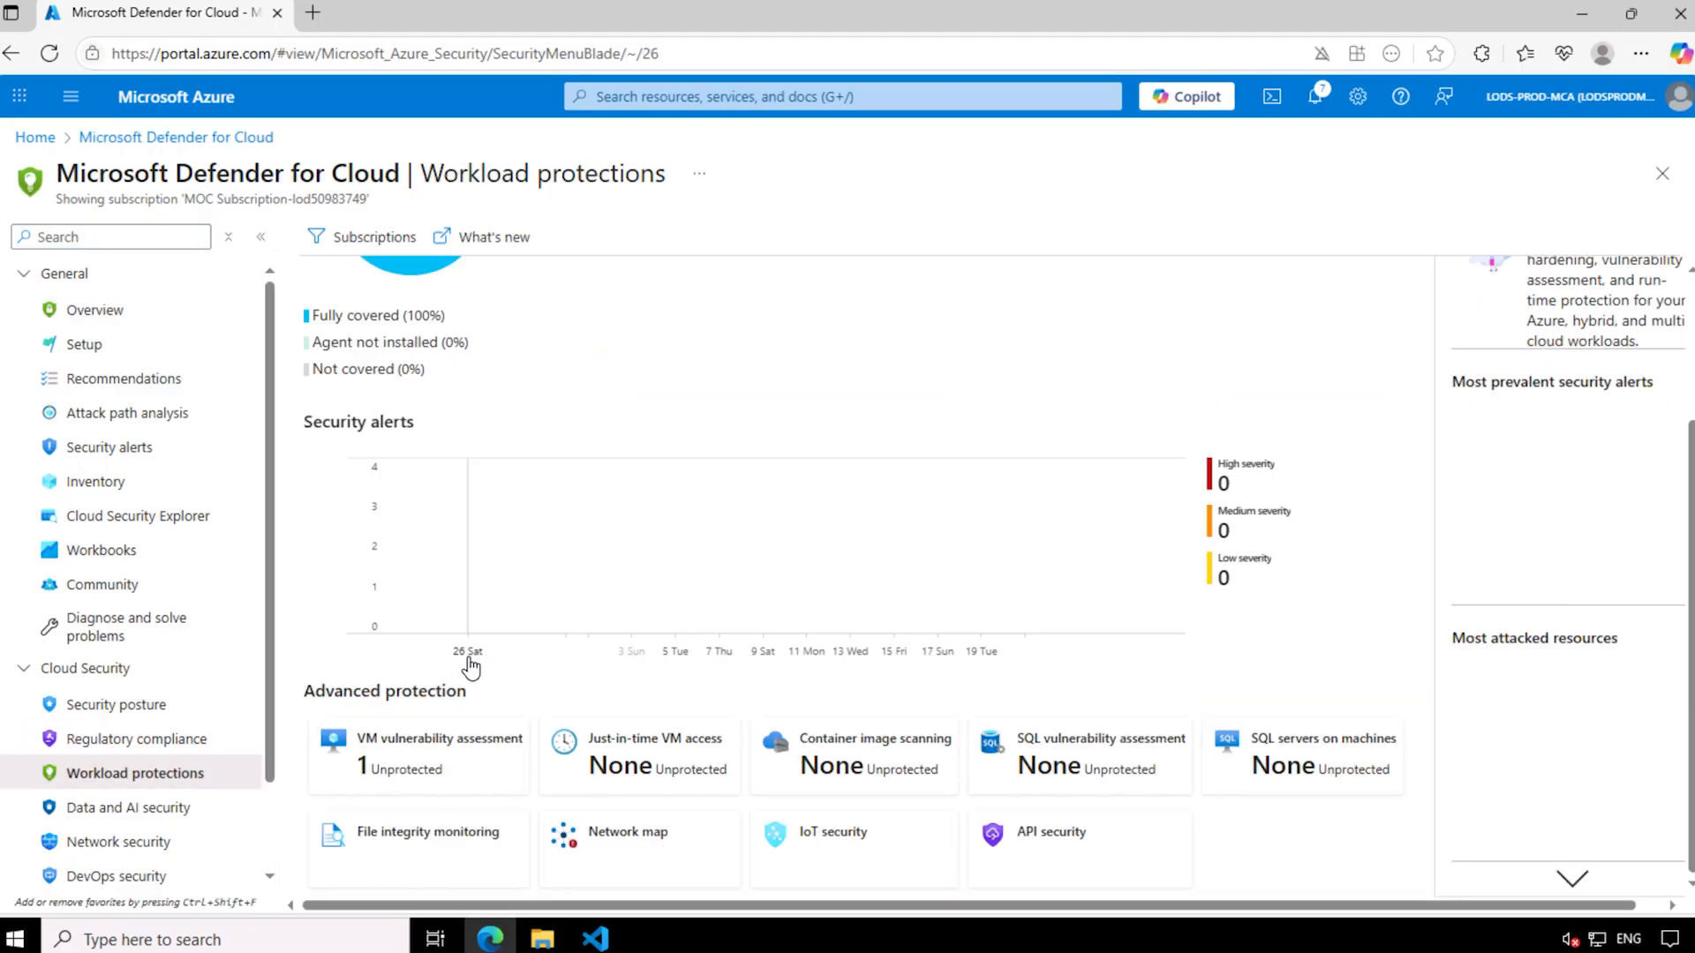
click(630, 759)
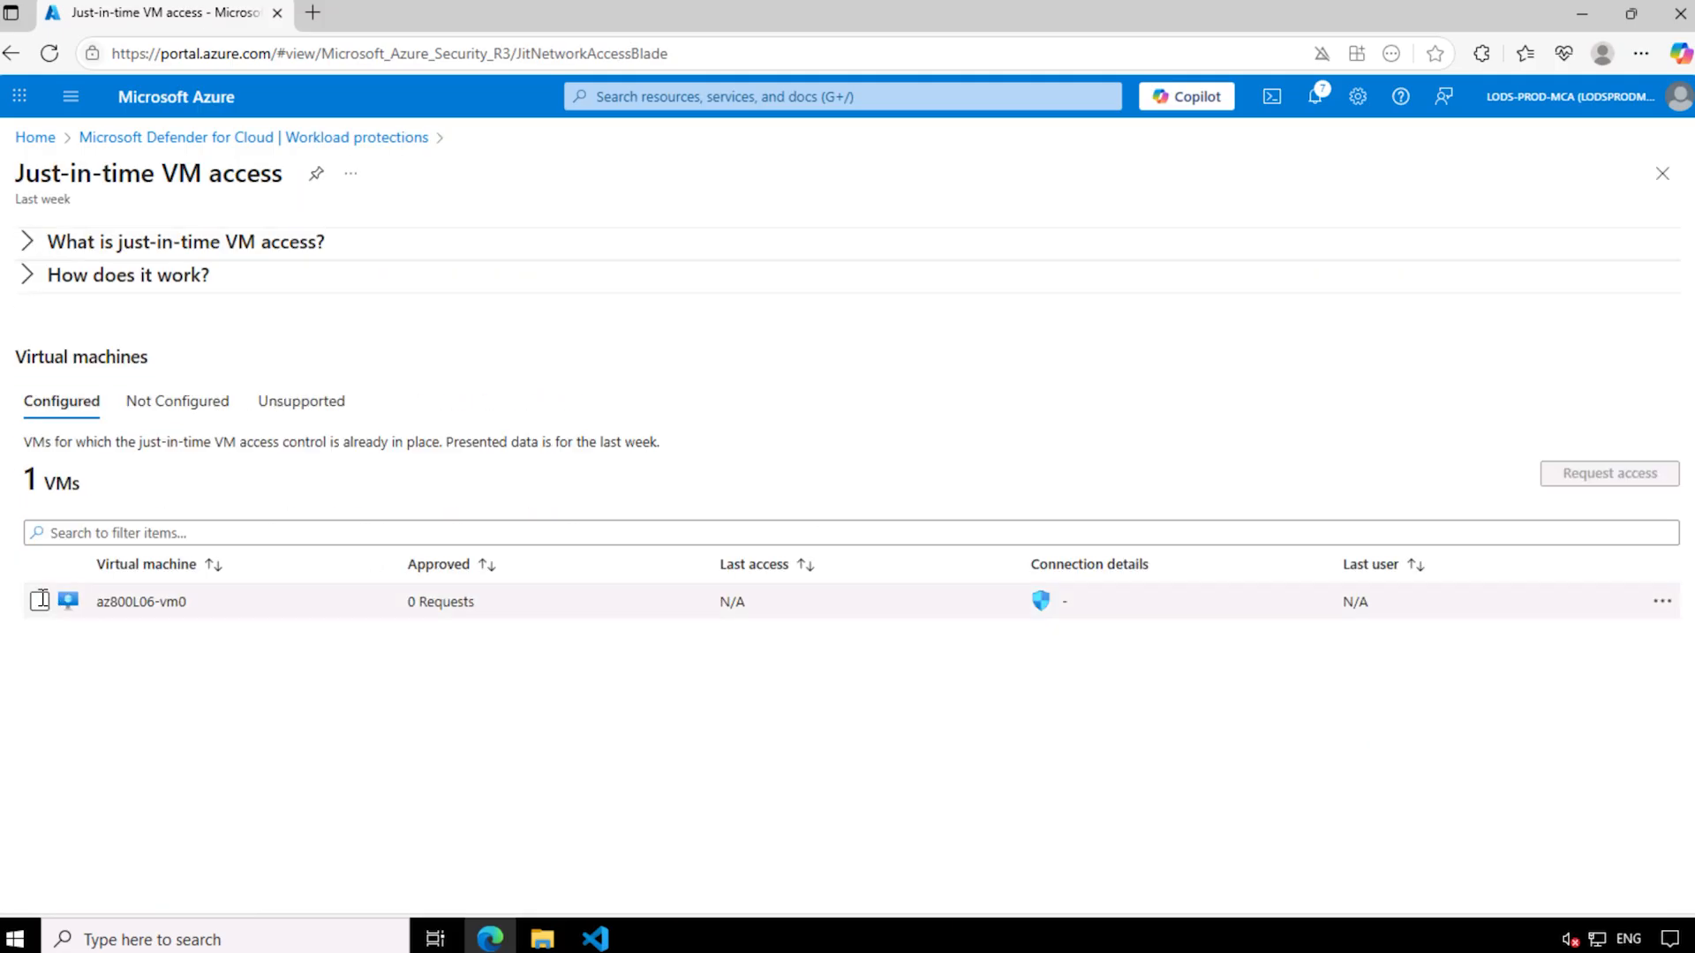
click(40, 602)
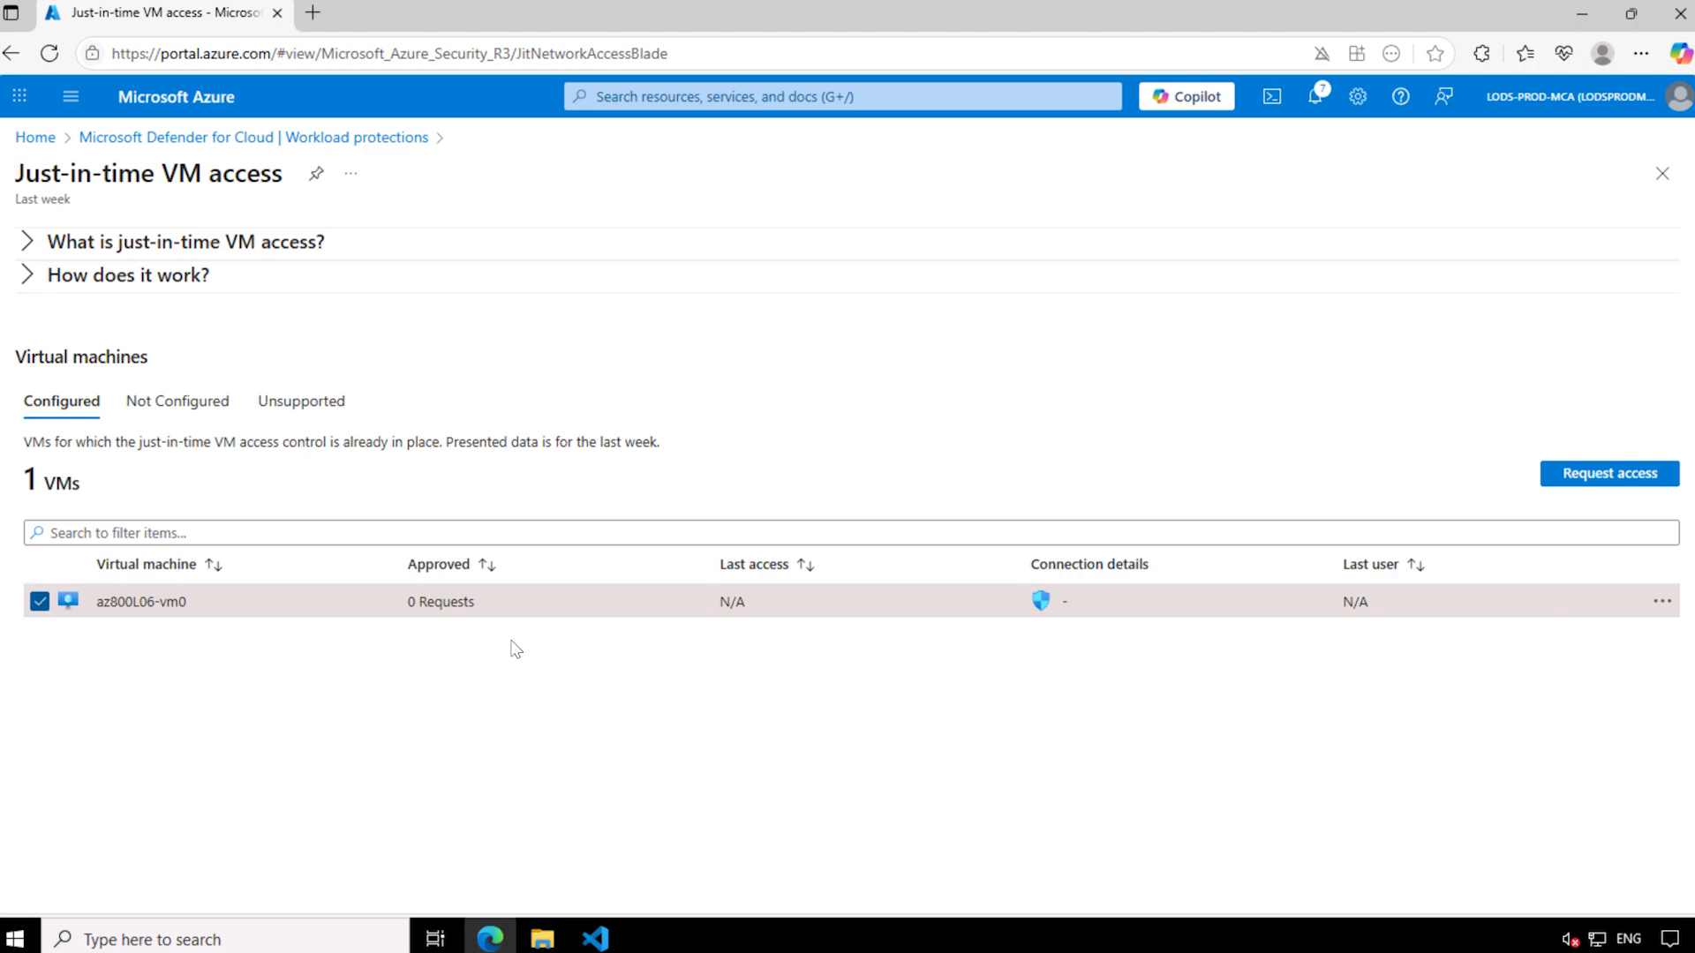
click(1663, 604)
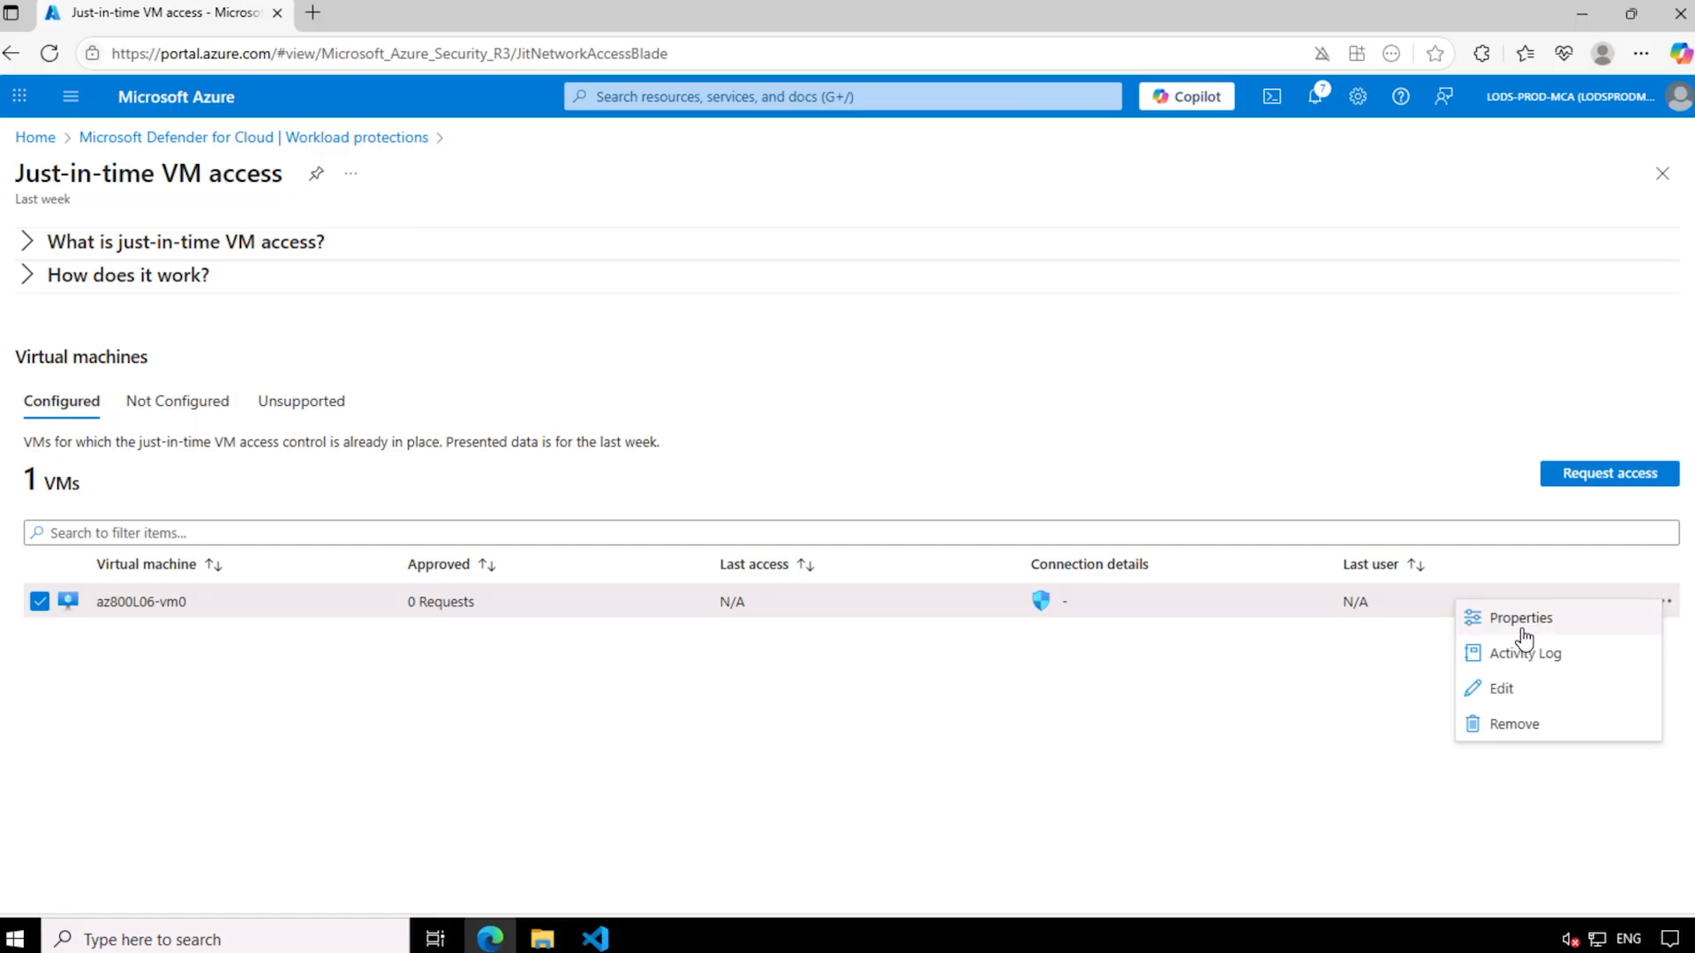
click(1523, 693)
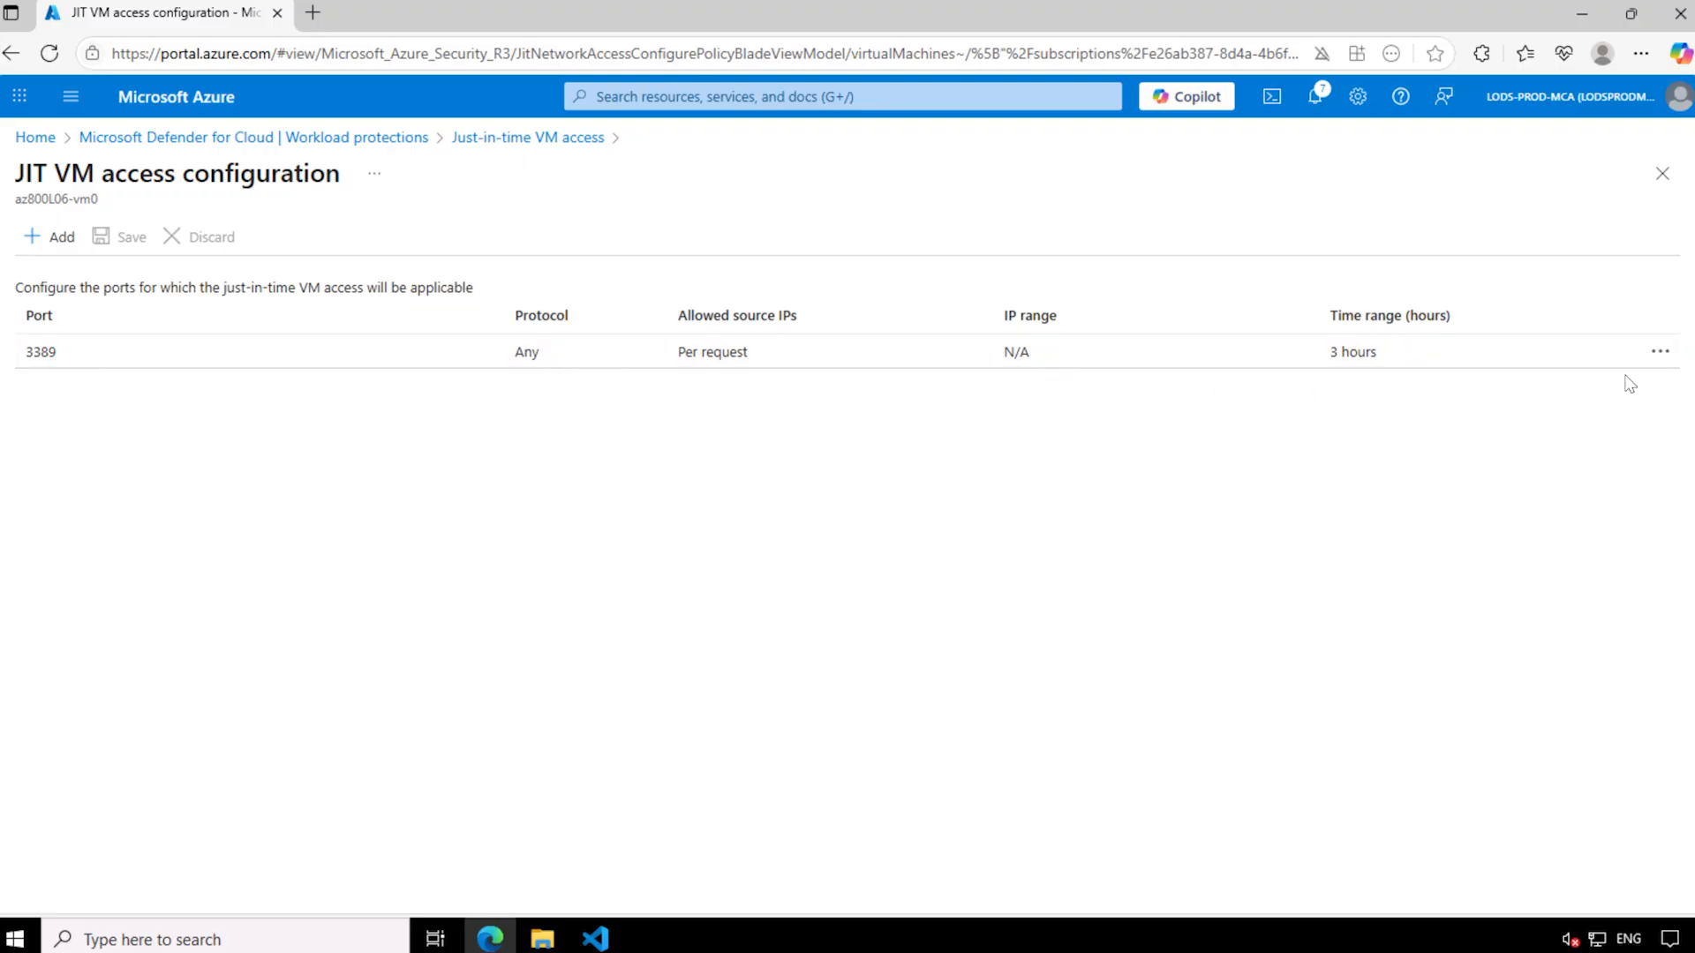
Examine the port 3389 entry's options and the new port configuration form, discard the form, and return to the just-in-time VM list.
click(1656, 355)
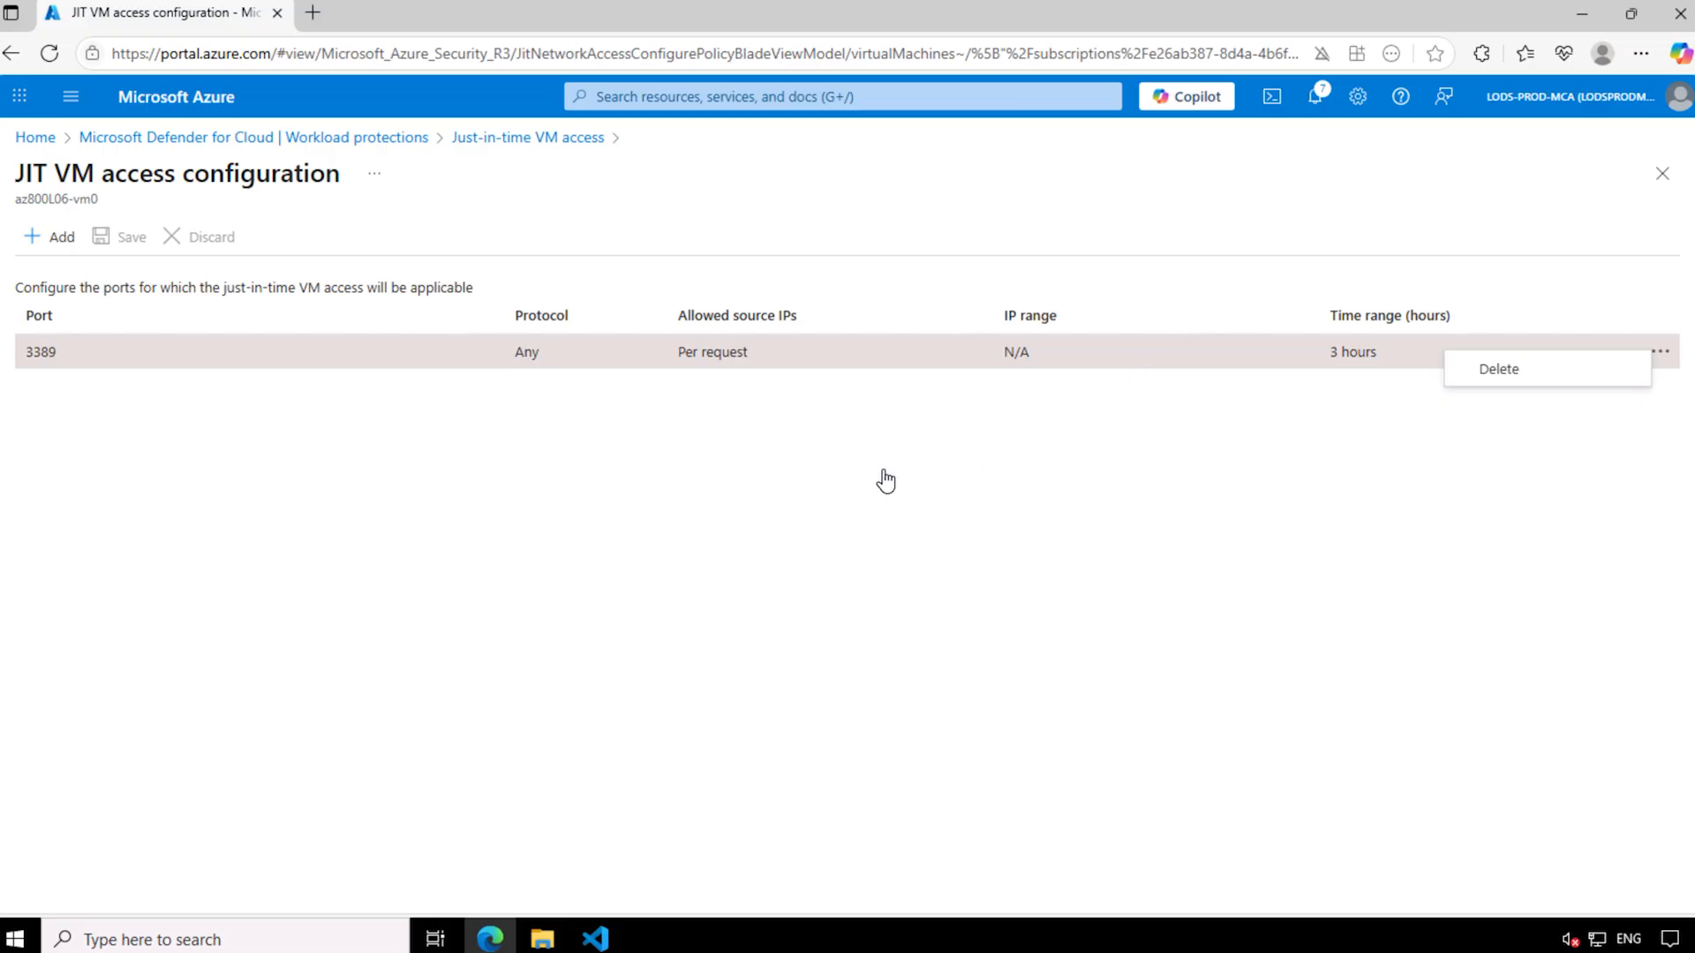
click(36, 237)
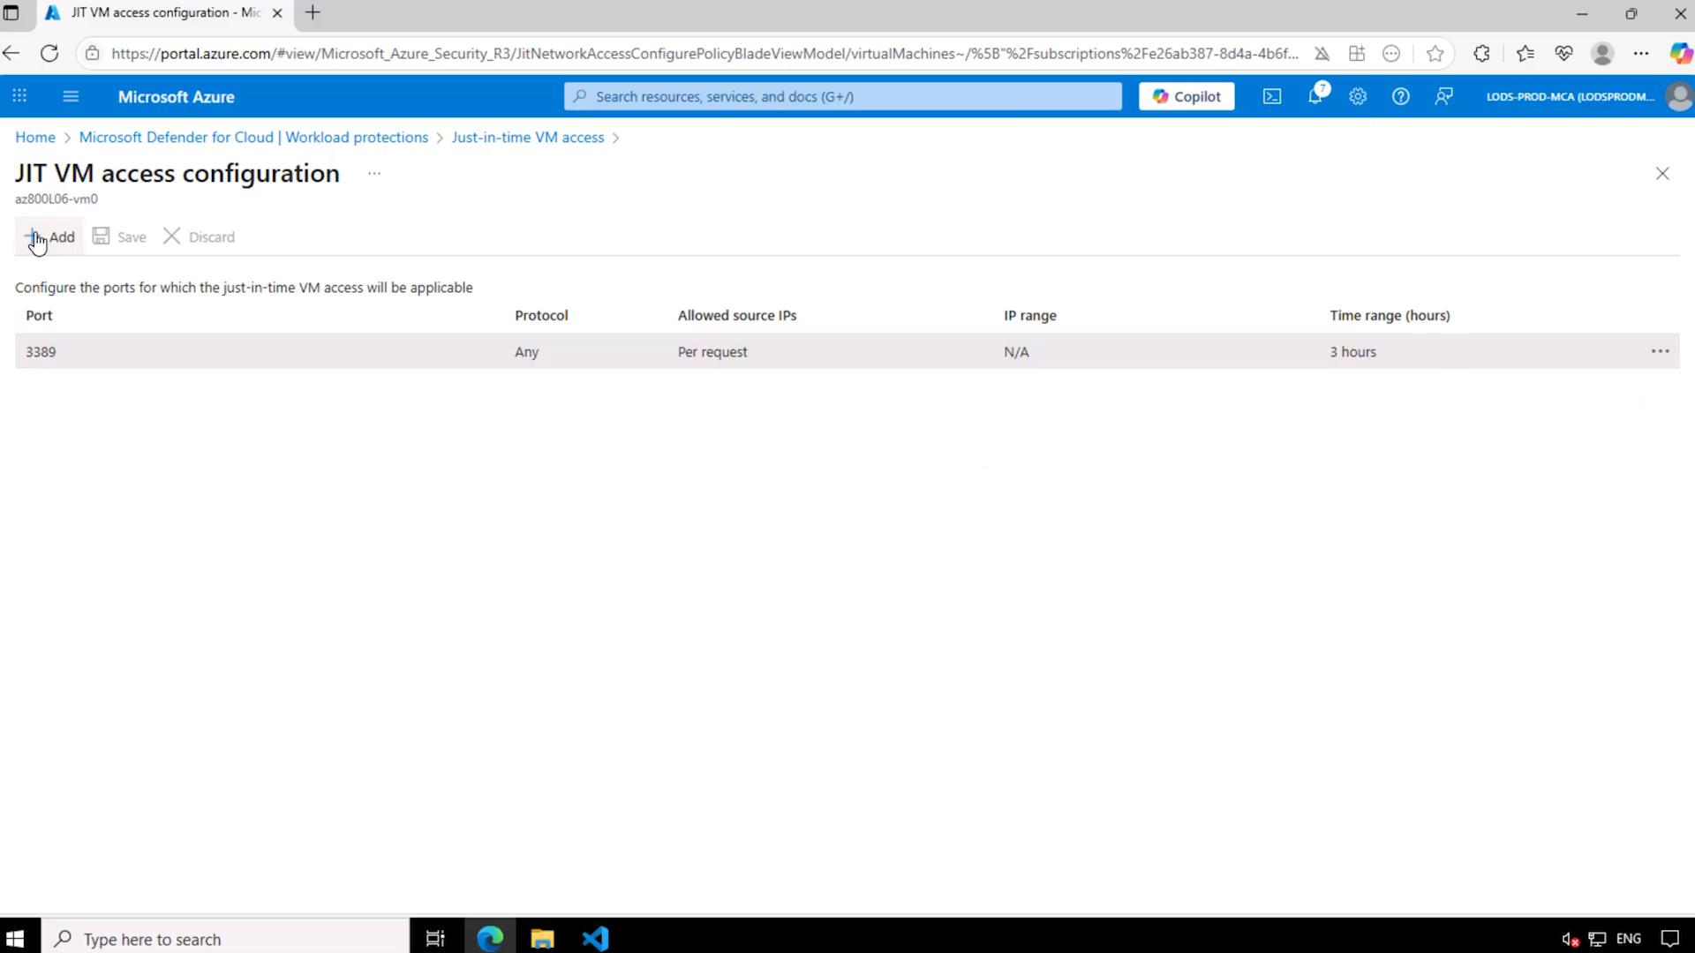
click(36, 236)
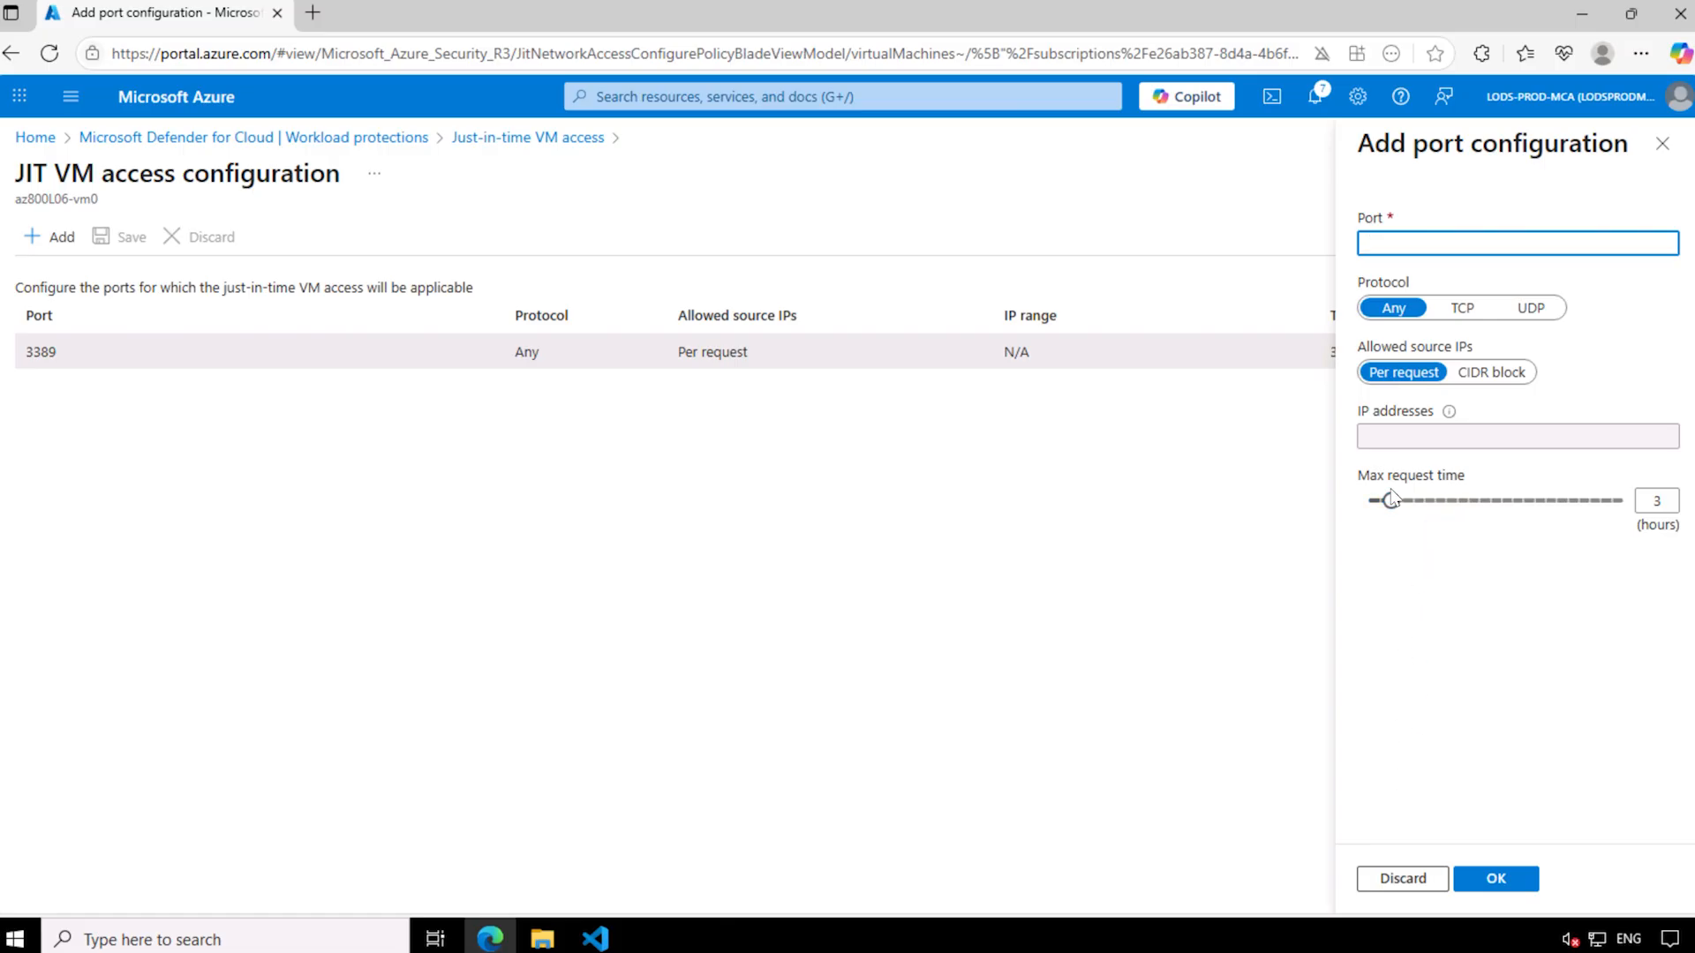
click(1405, 880)
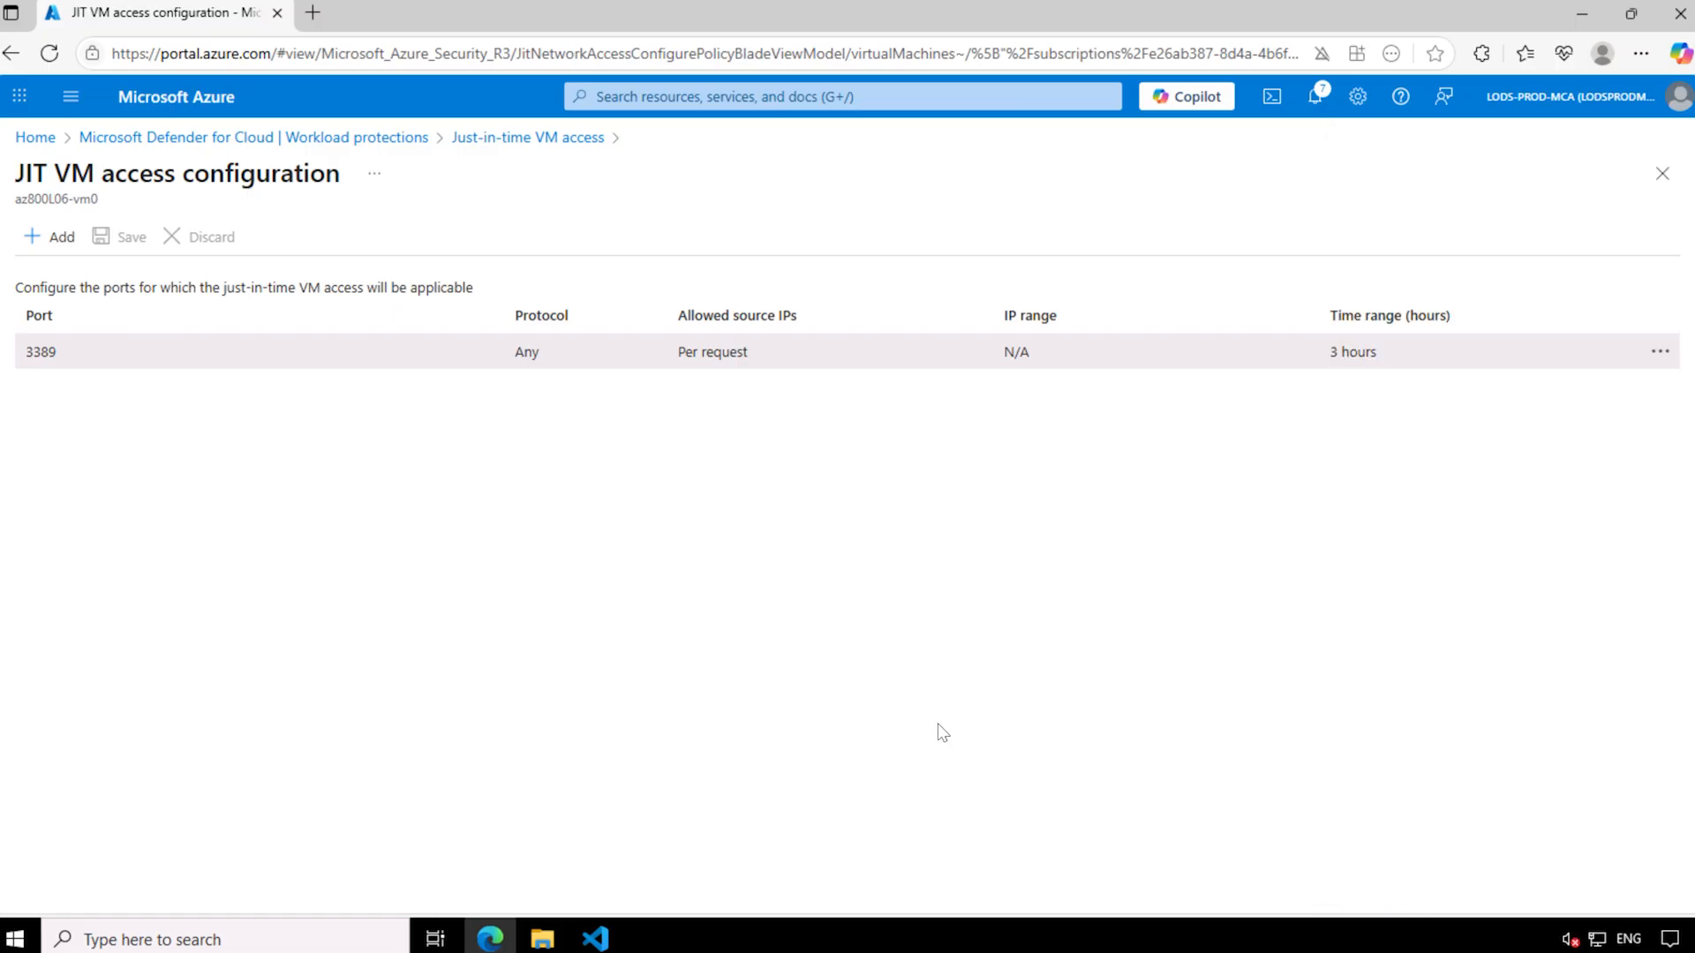
click(545, 140)
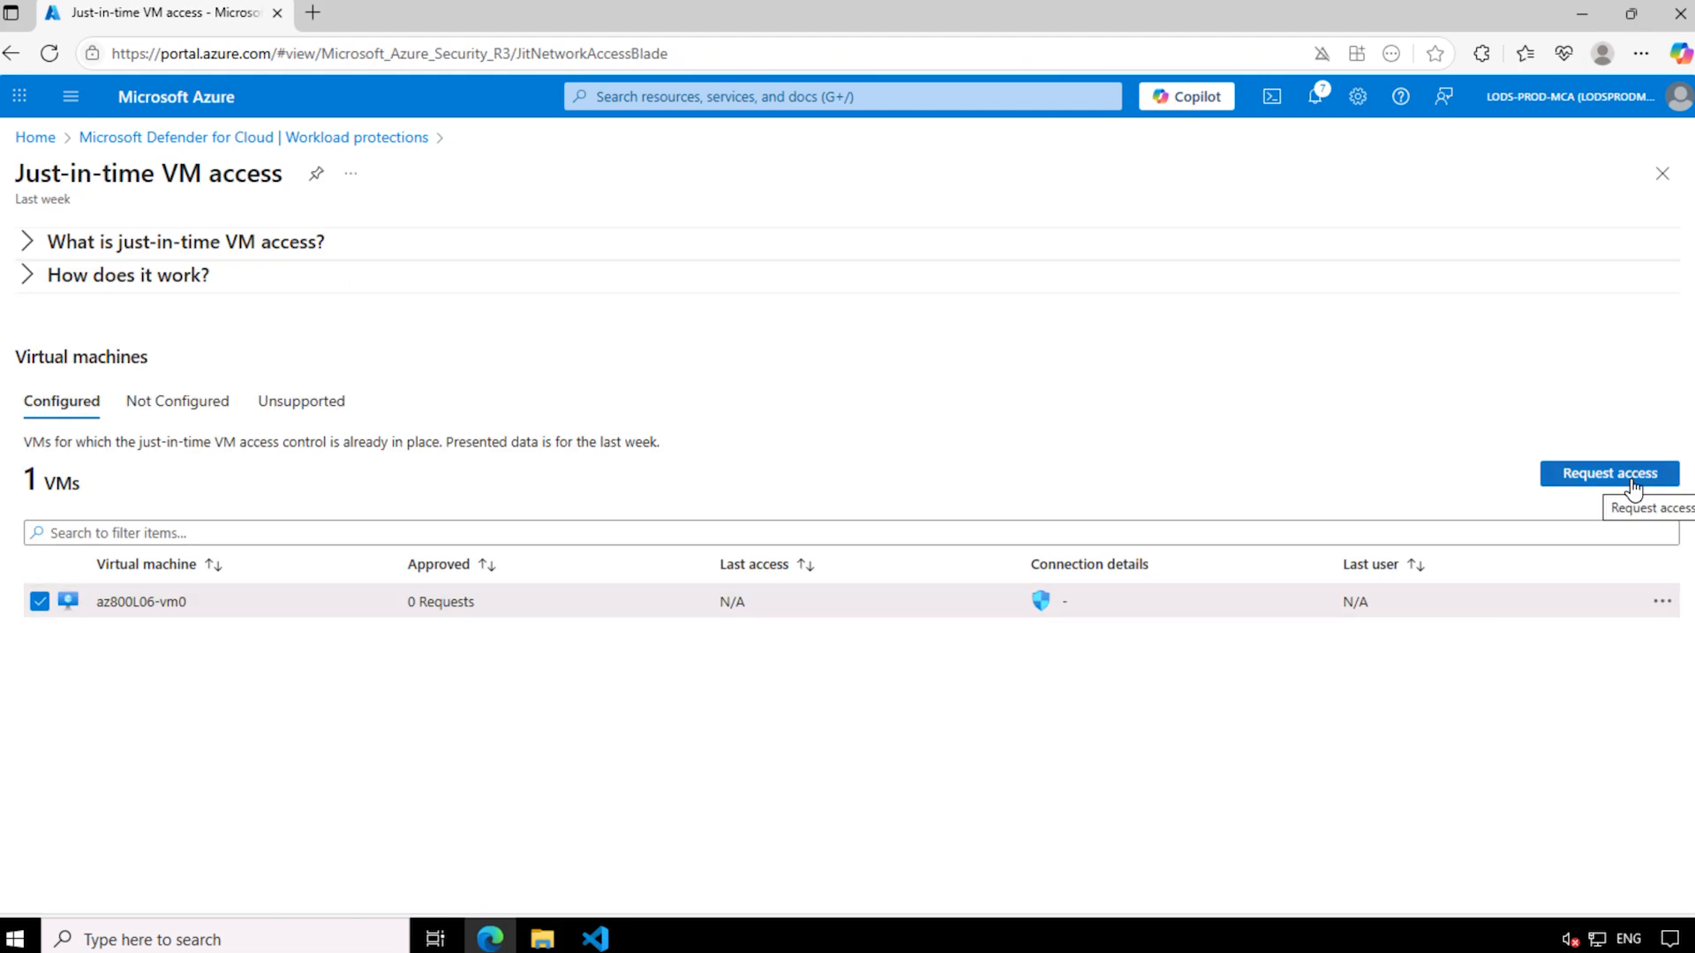
Request just-in-time access to az800L06-vm0 from its Connect page with All configured IPs as the source.
click(685, 98)
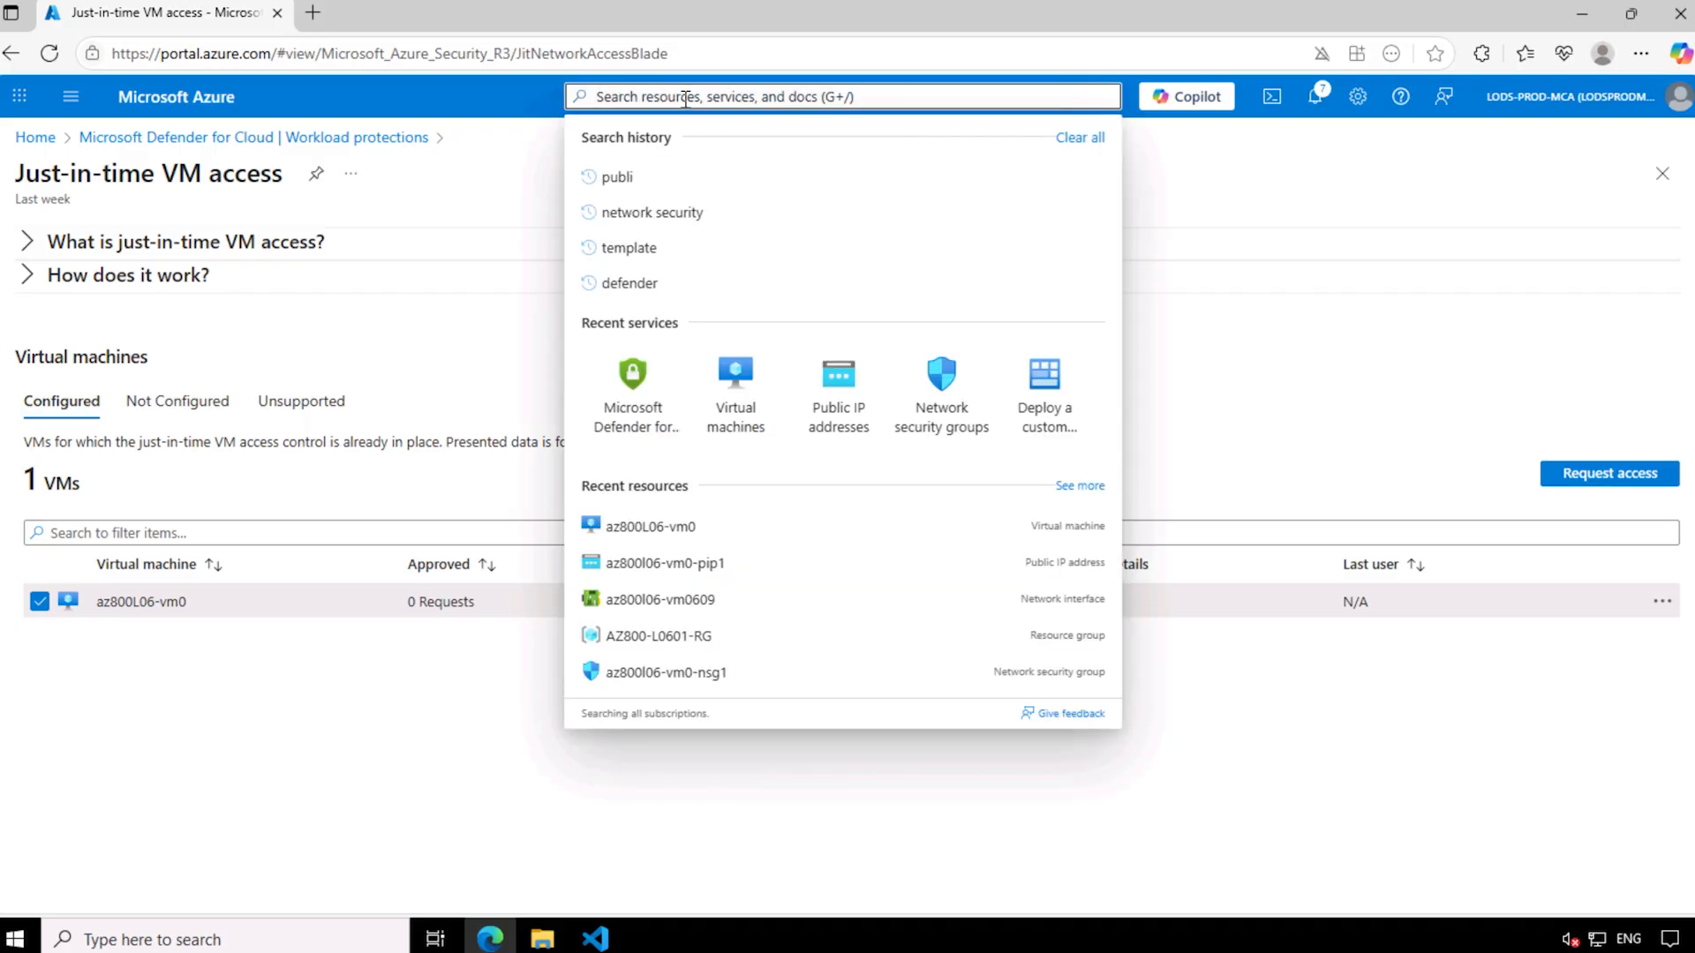
click(736, 371)
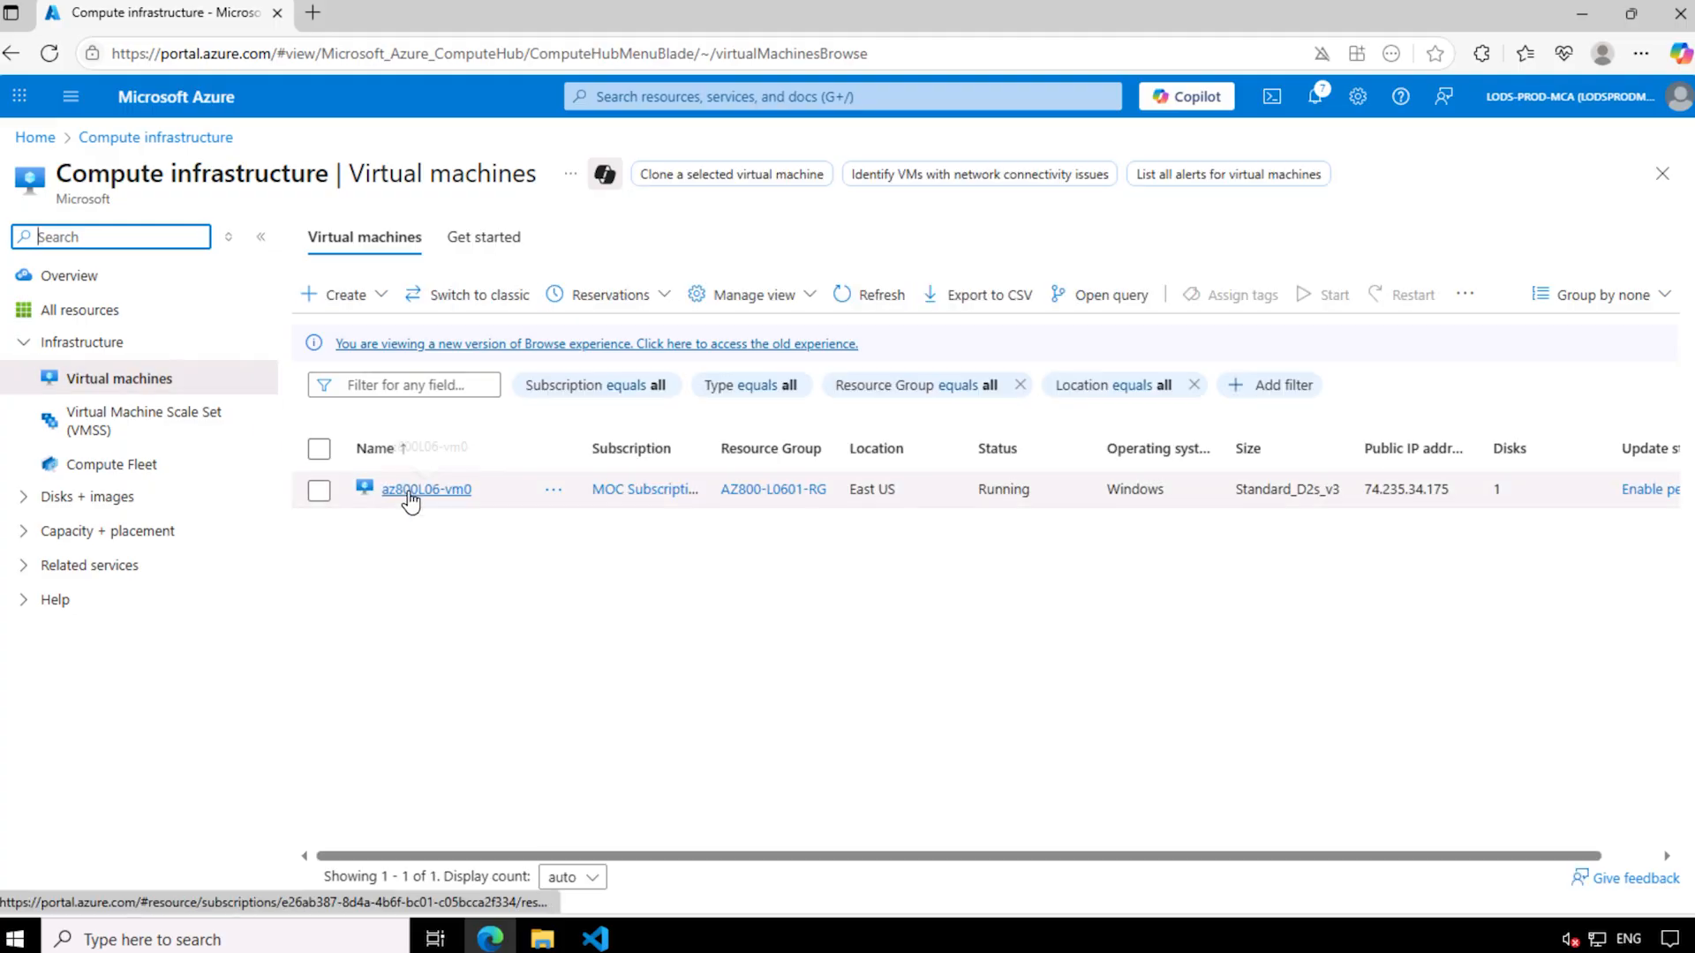
click(410, 498)
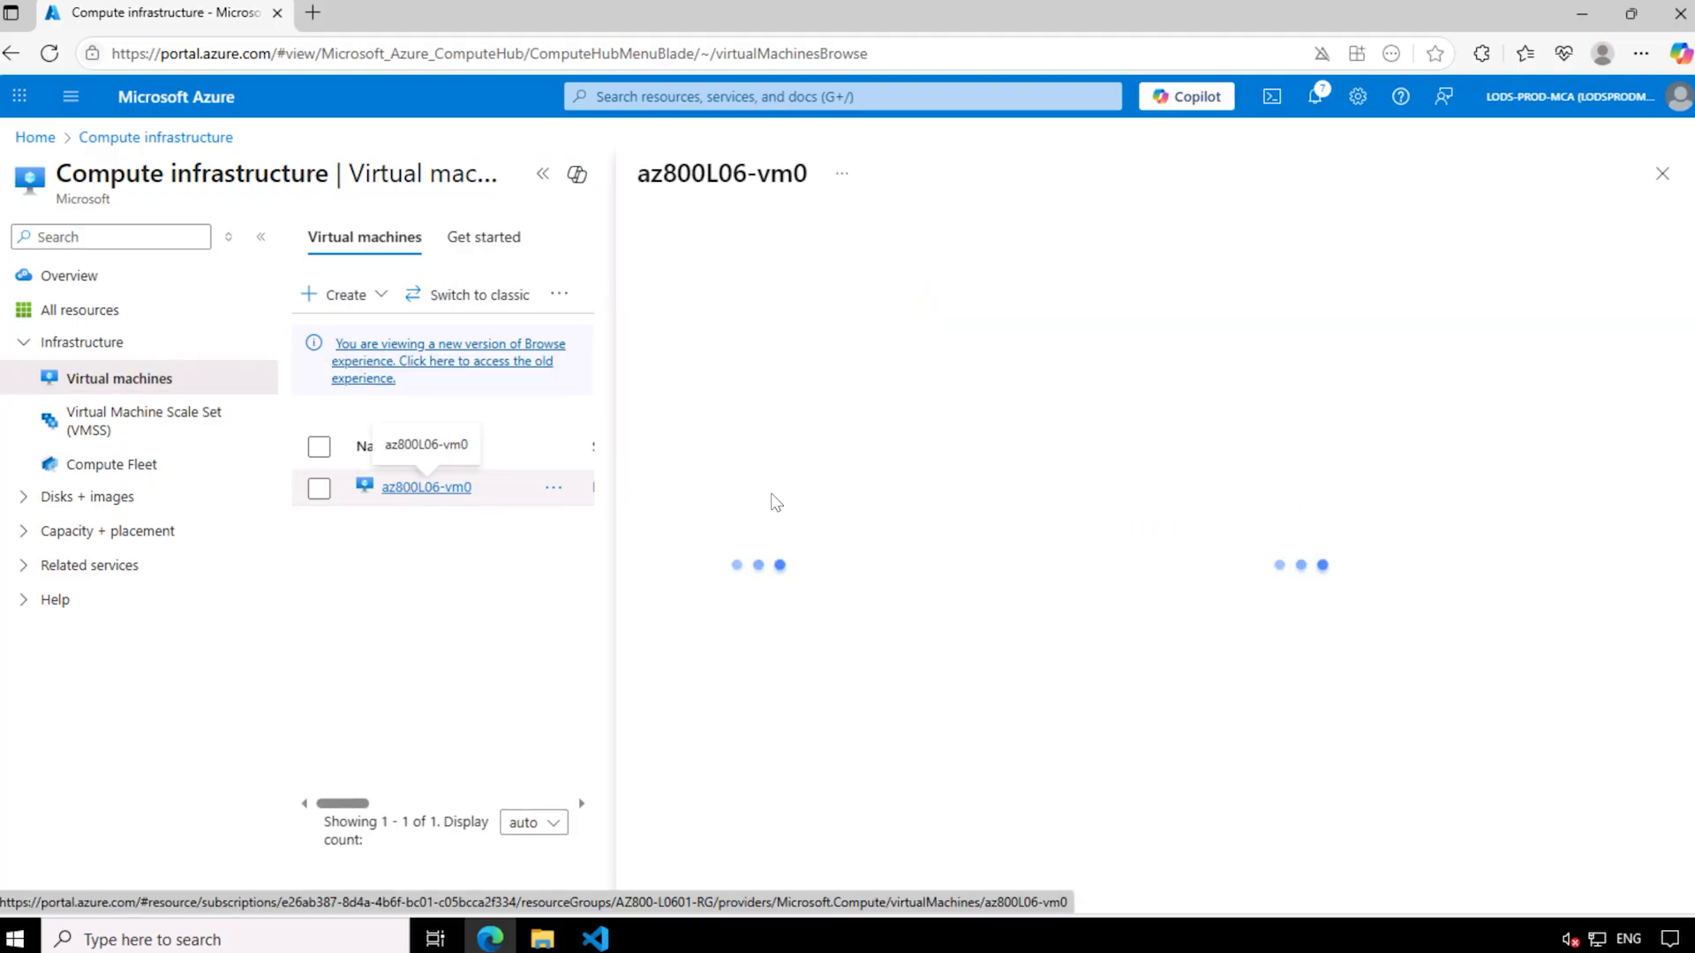
click(720, 517)
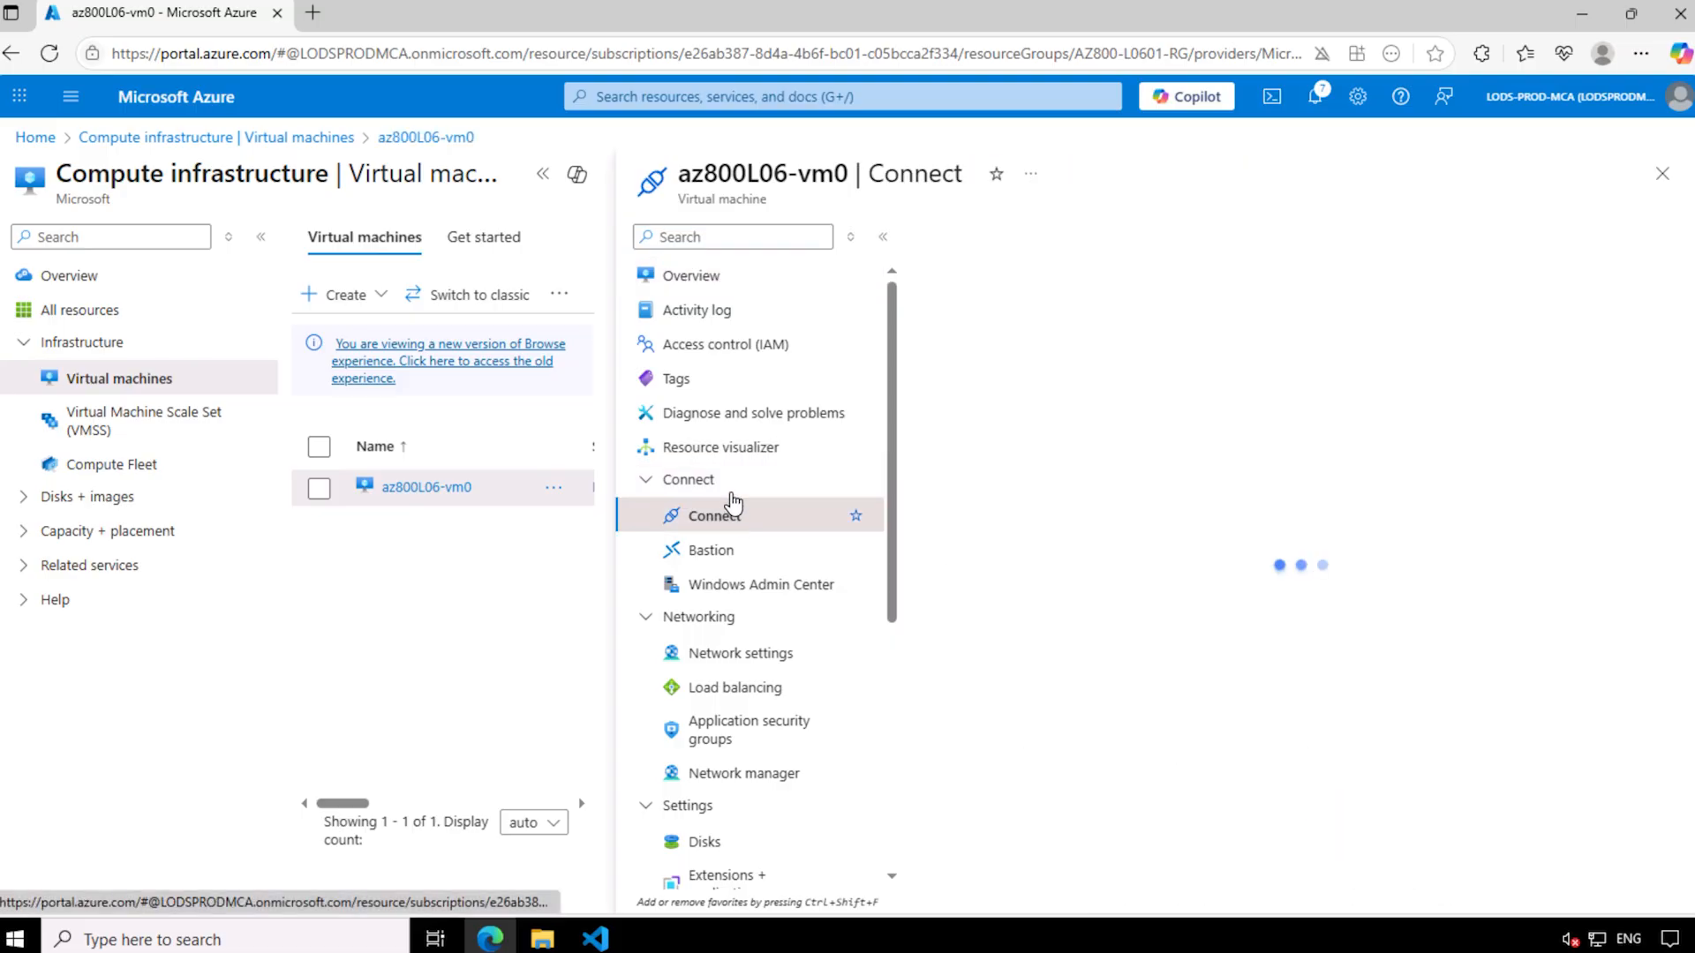
click(542, 176)
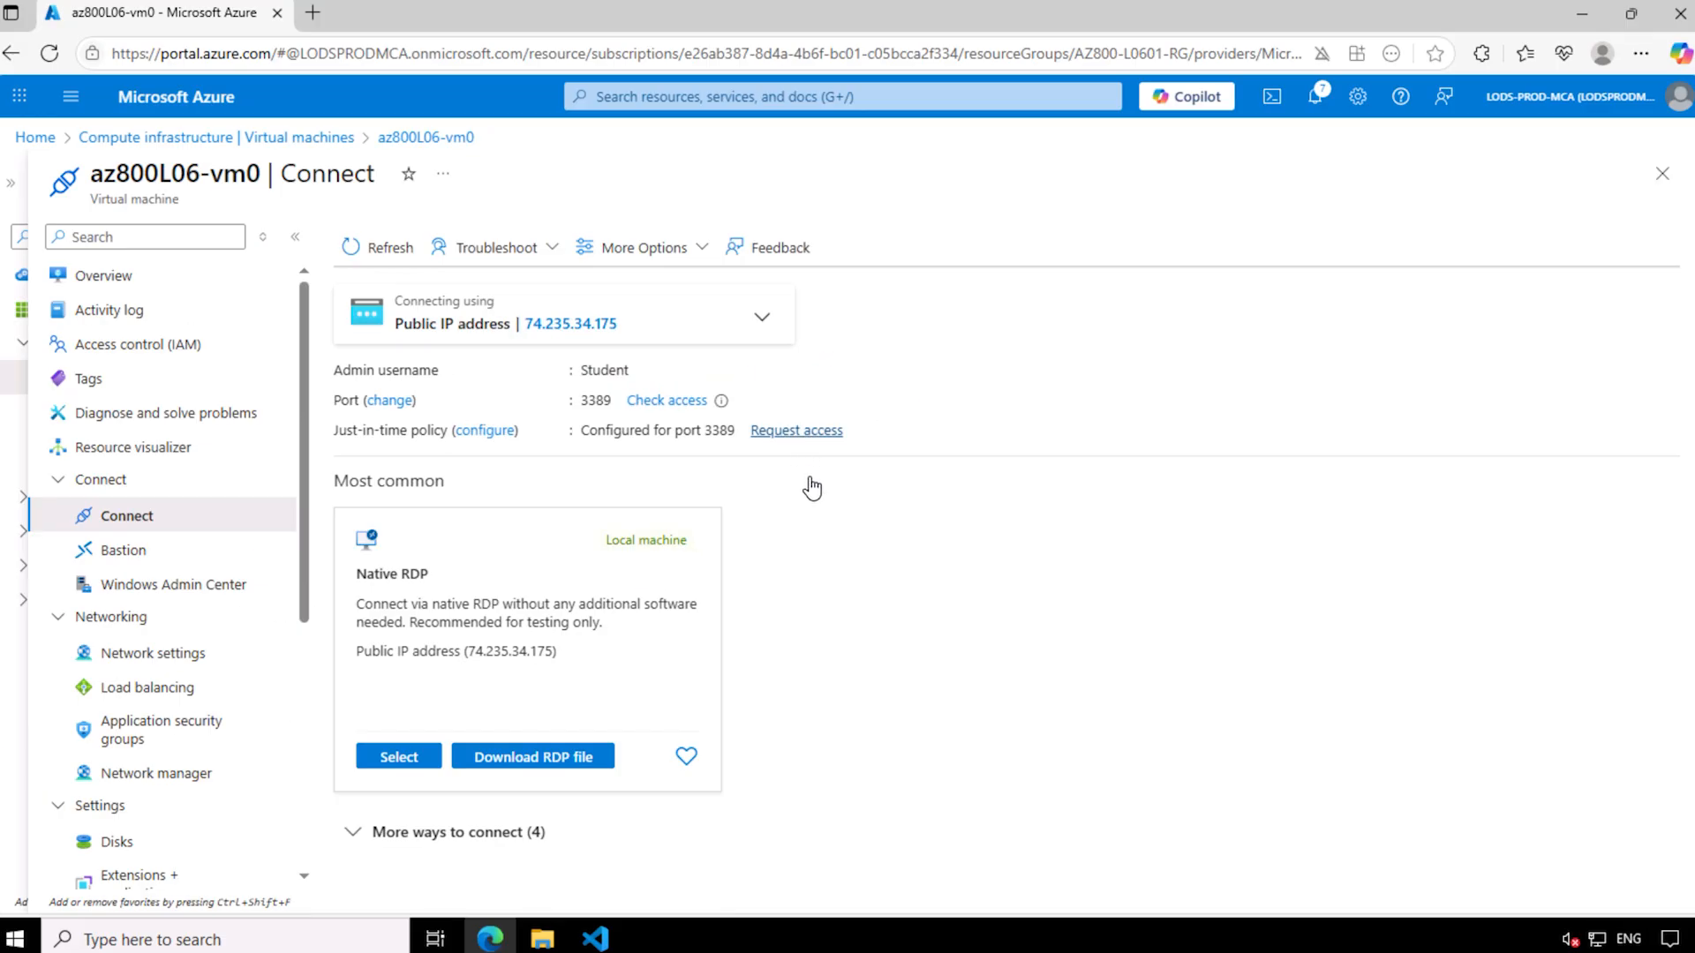
click(789, 433)
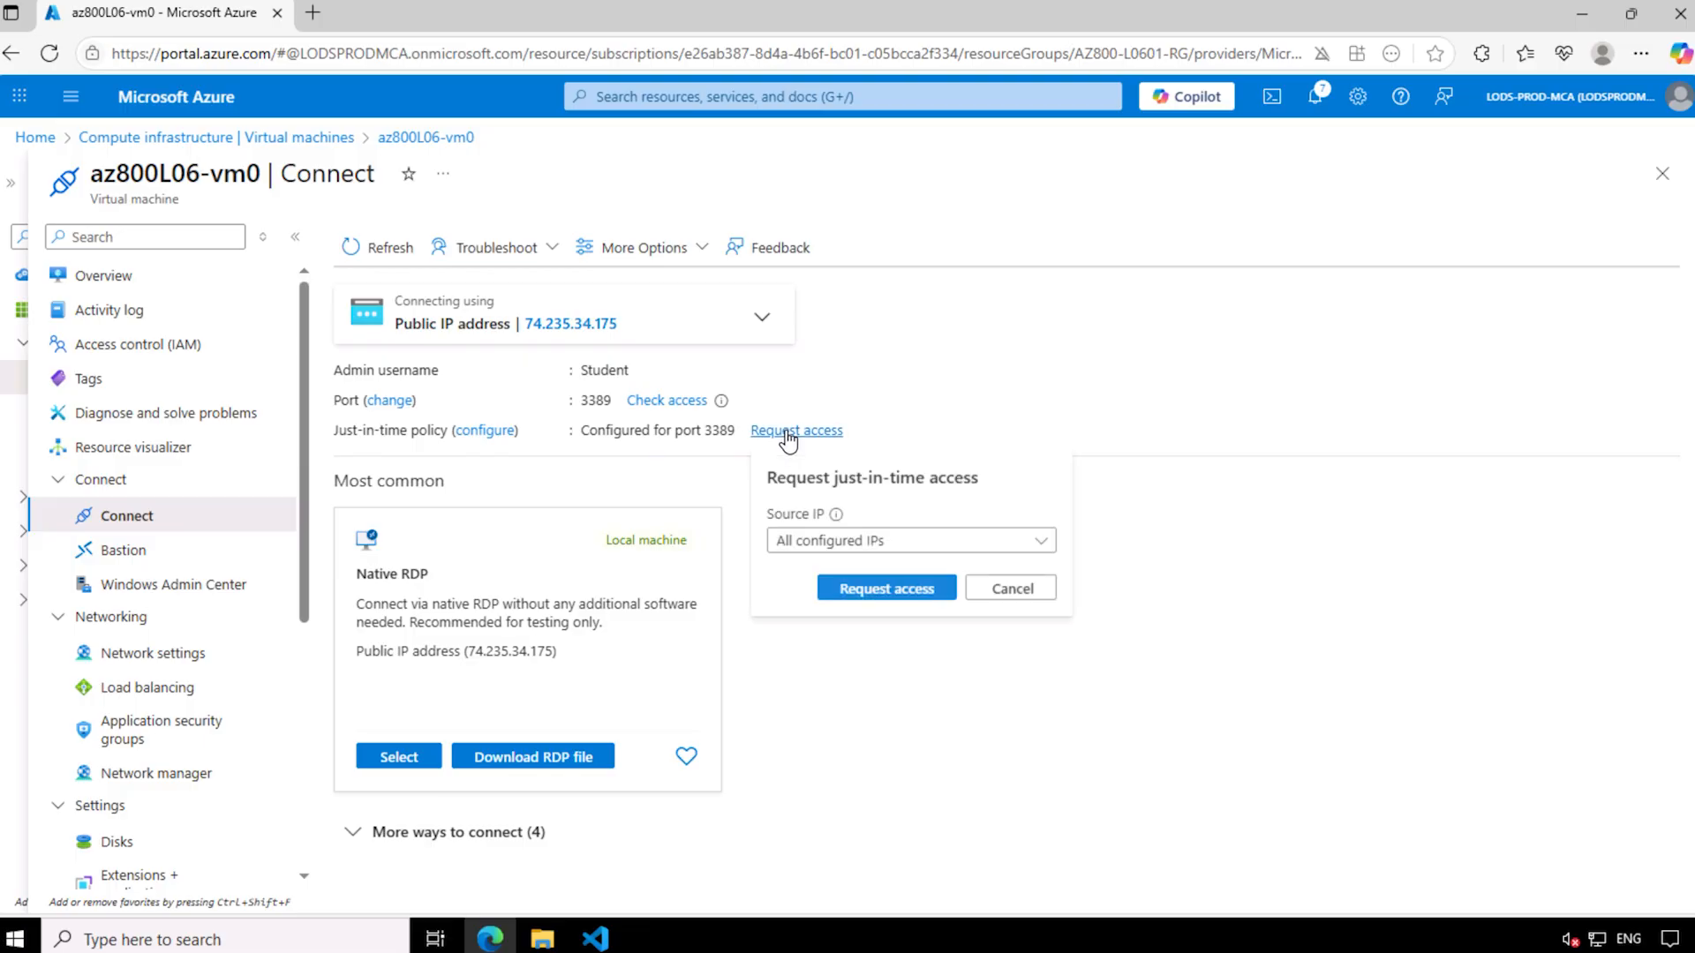
click(864, 600)
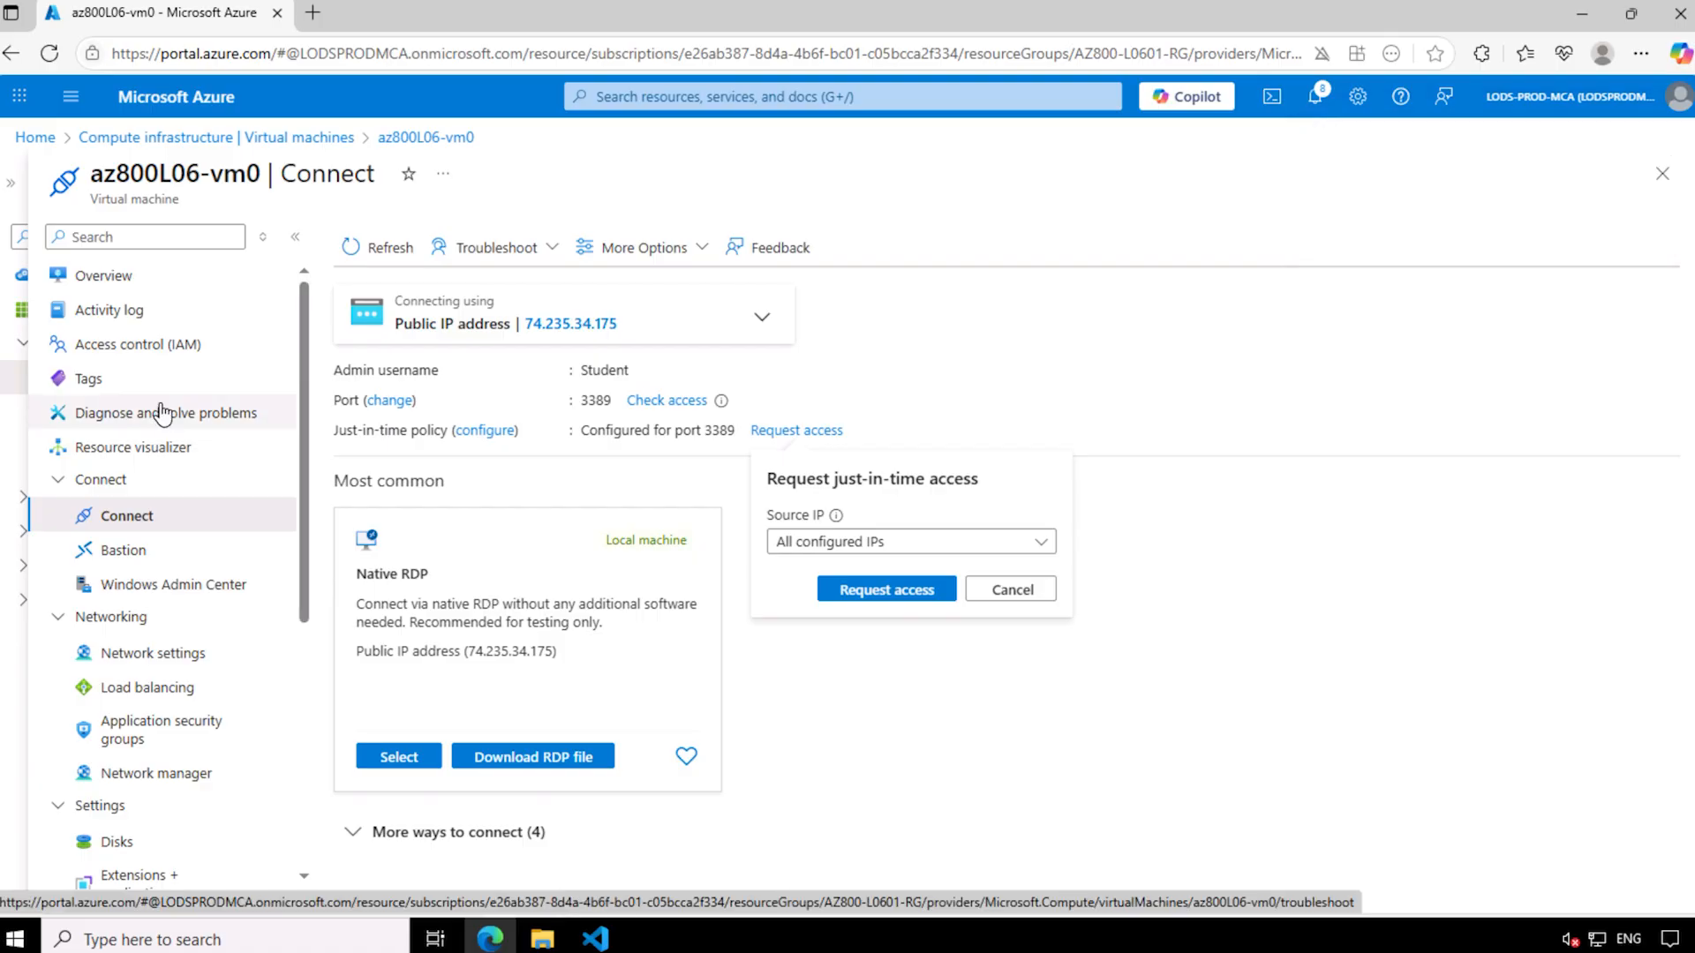
Check which network security group is assigned to the virtual machine's network interface az800l06-vm0609.
click(152, 658)
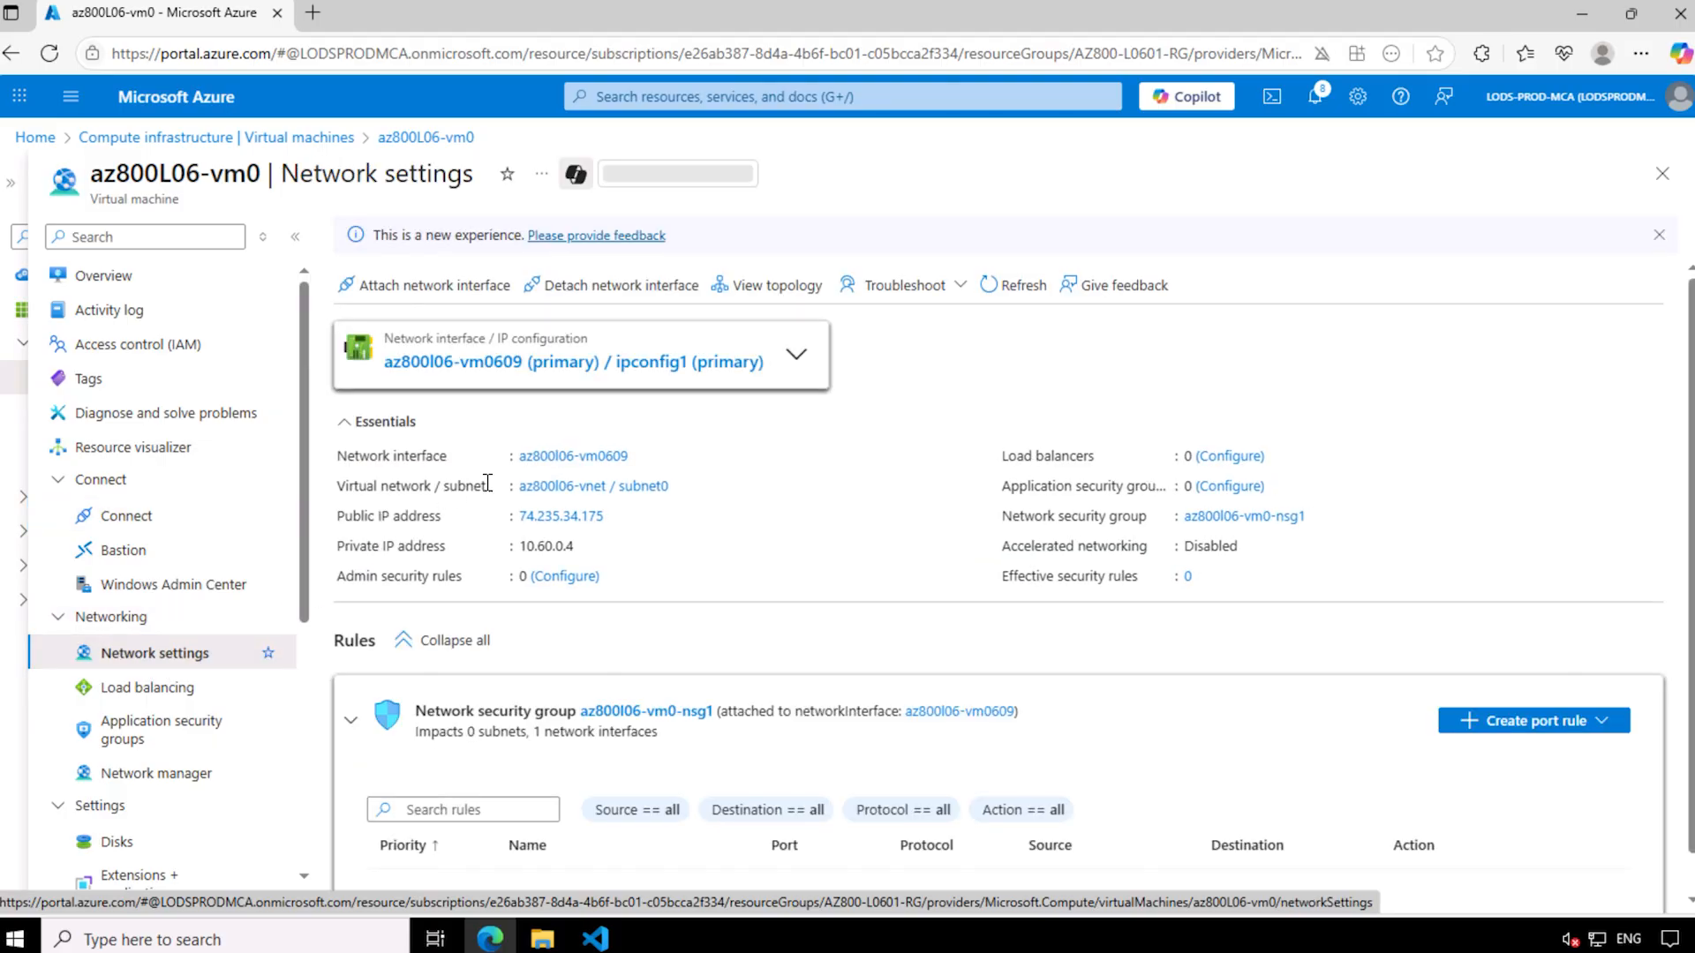
click(572, 457)
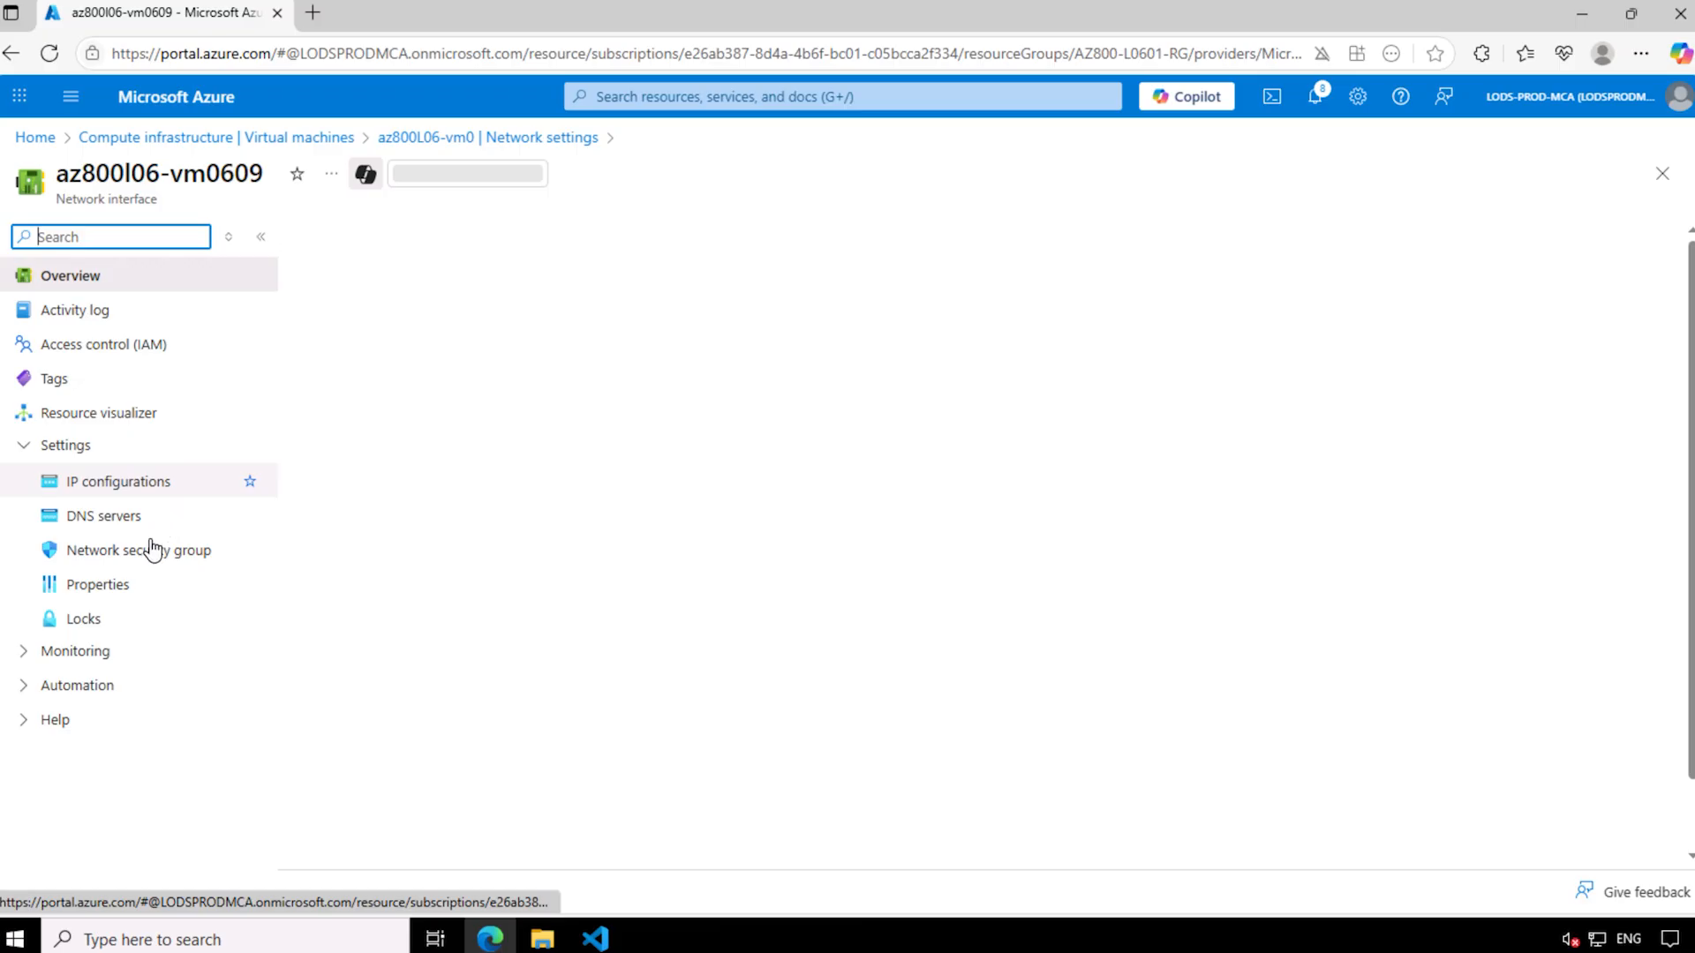
click(145, 554)
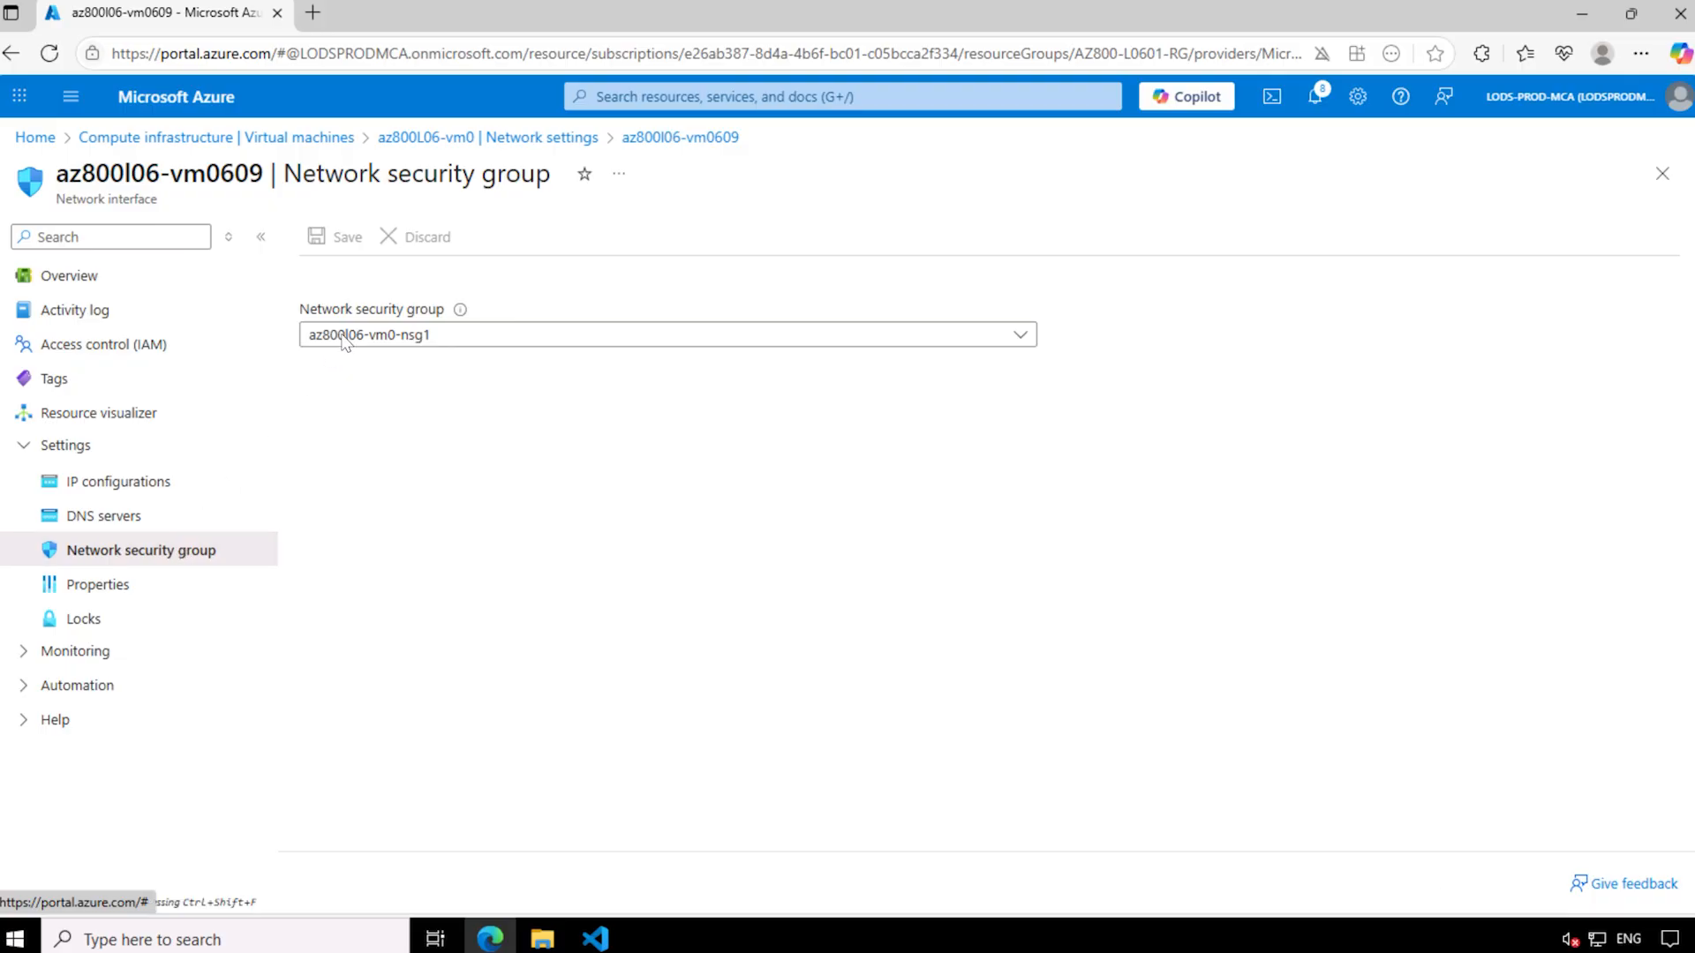
Open the inbound security rules of the network security group az800l06-vm0-nsg1 and select the Defender for Cloud rule with priority 100.
click(636, 93)
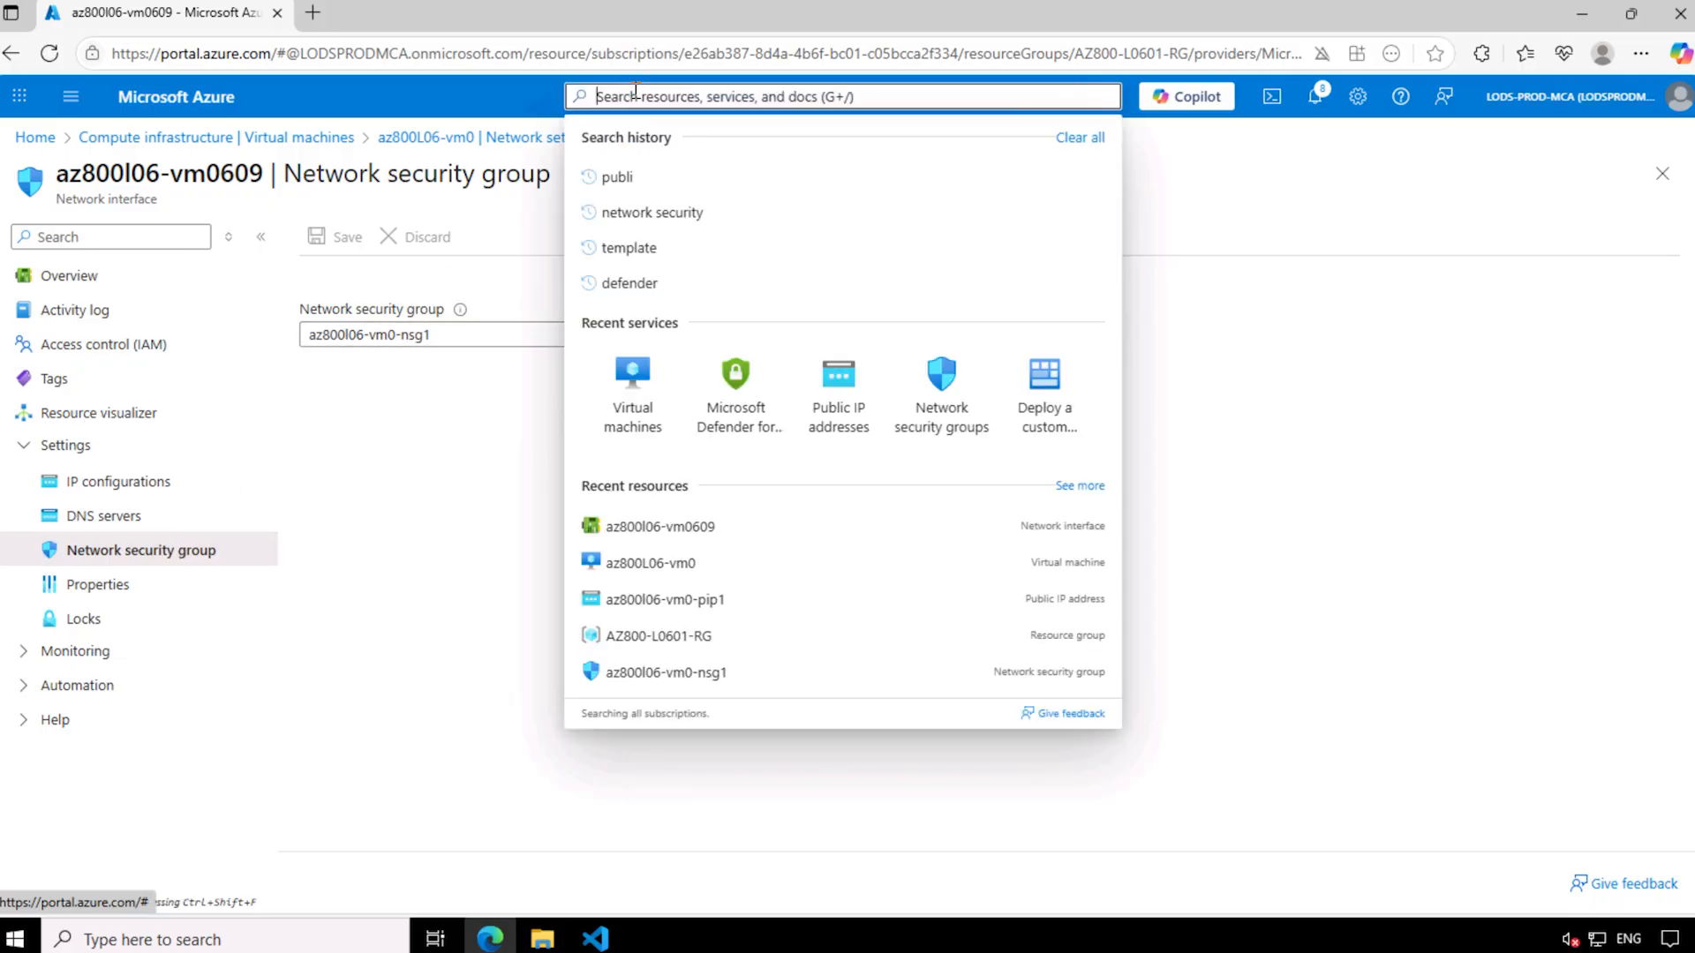
click(952, 397)
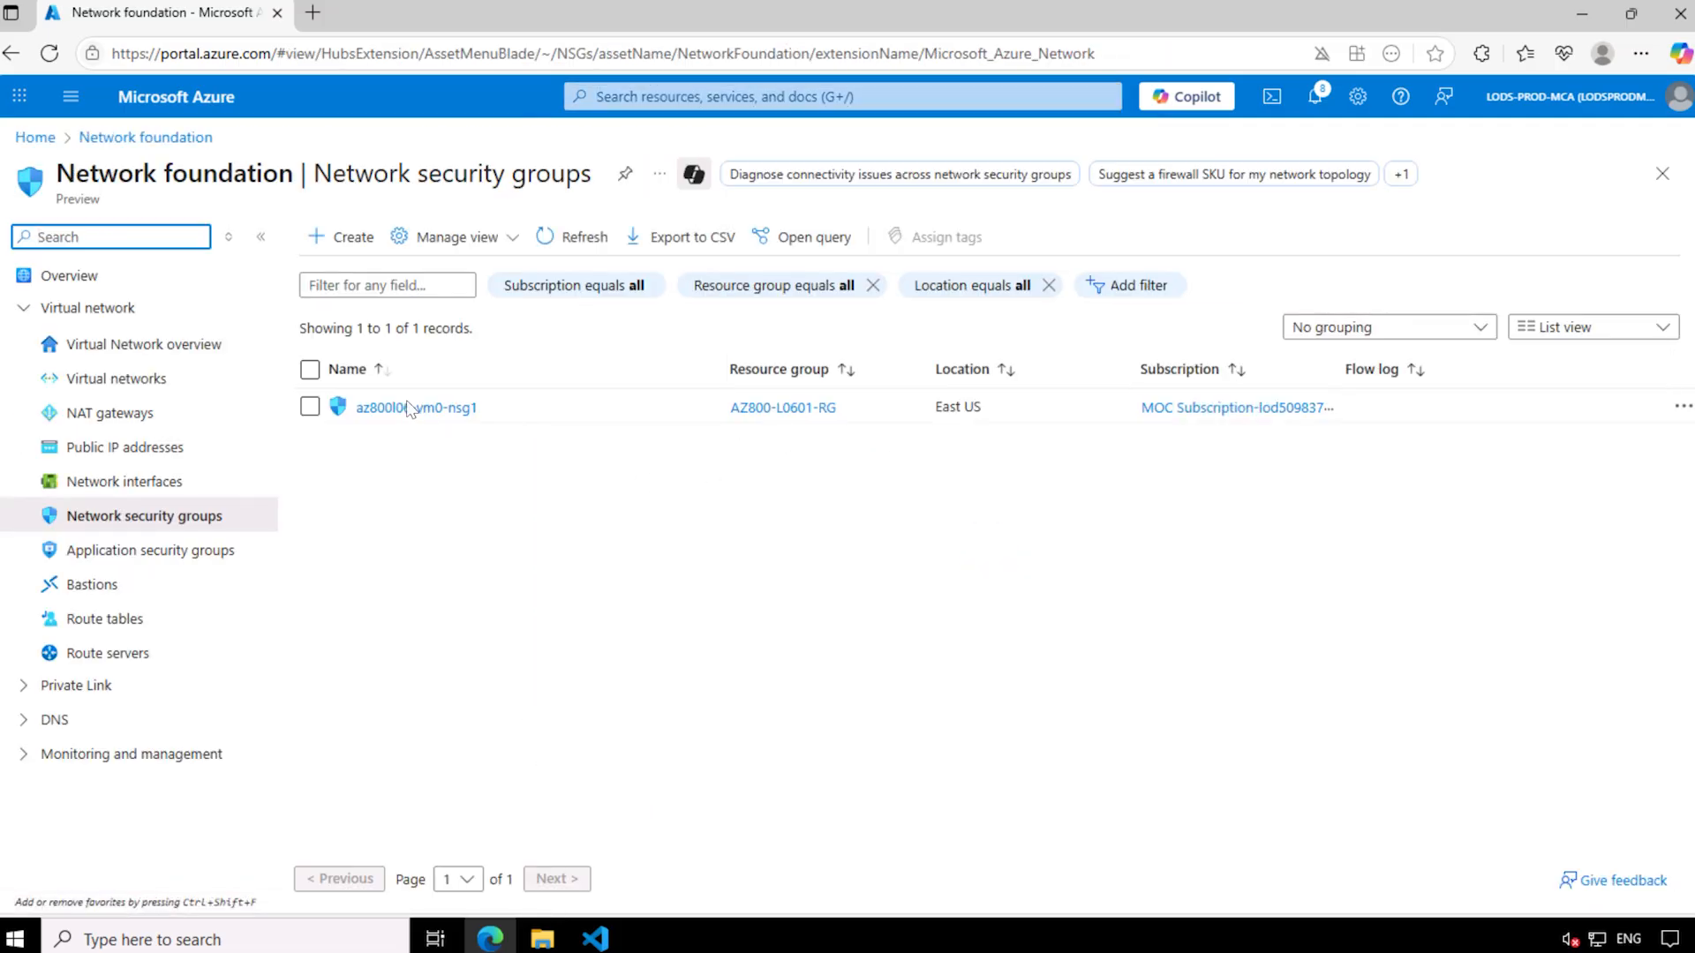
click(411, 408)
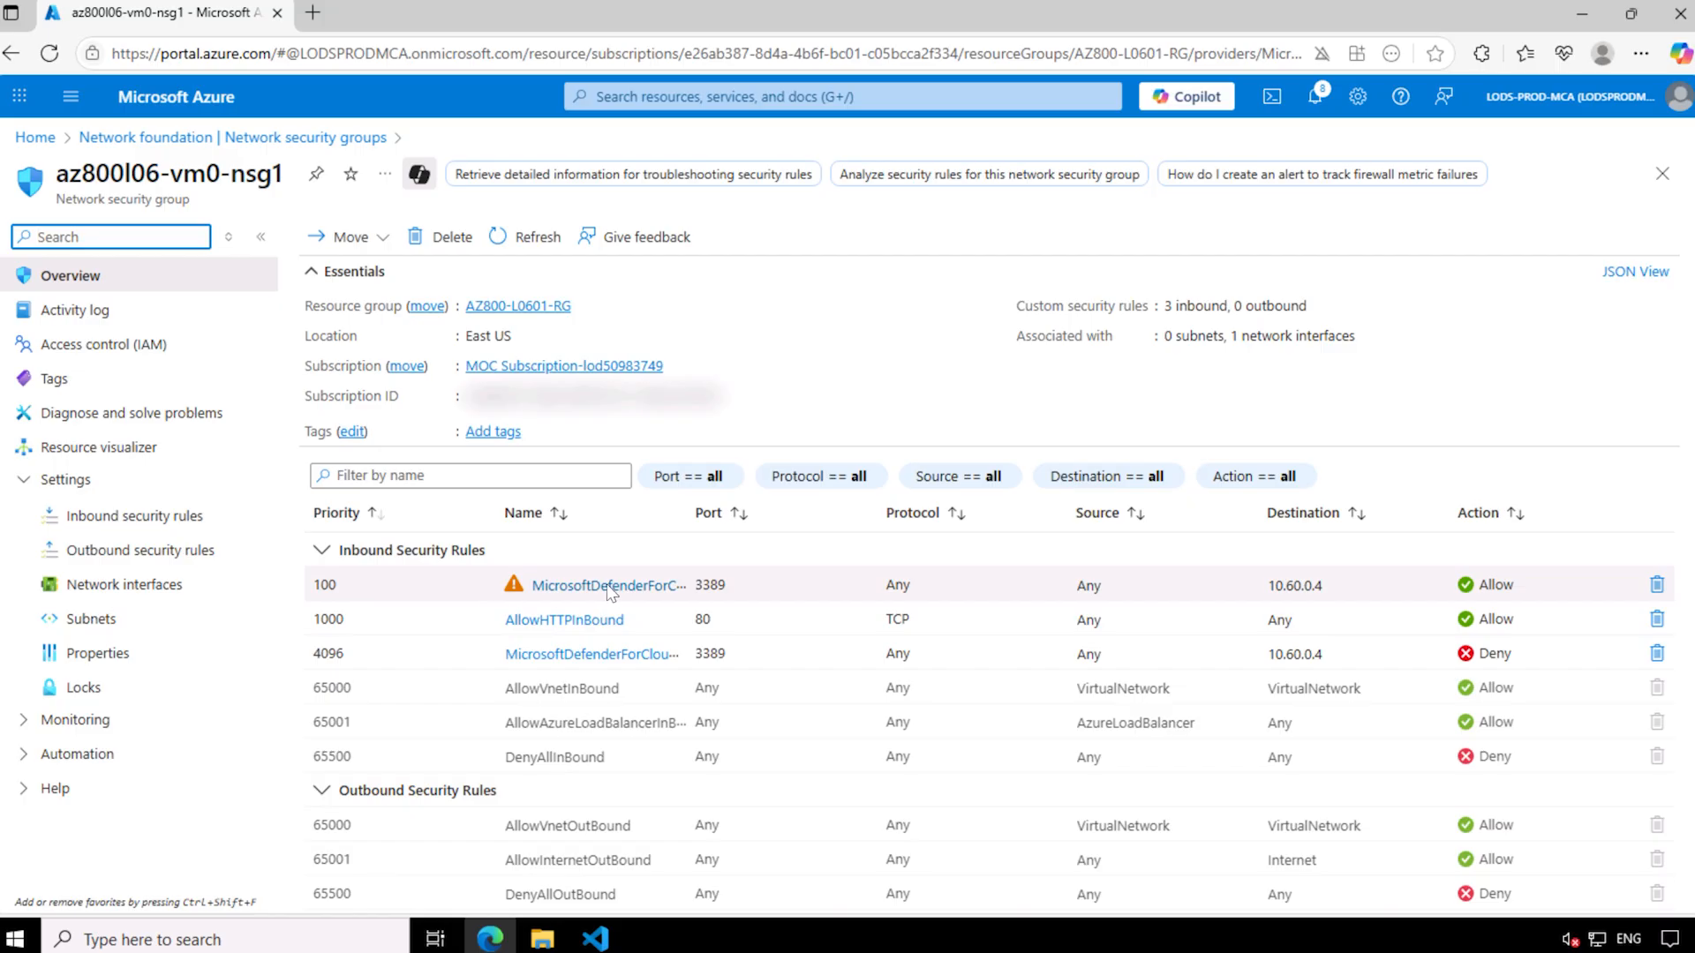
click(183, 521)
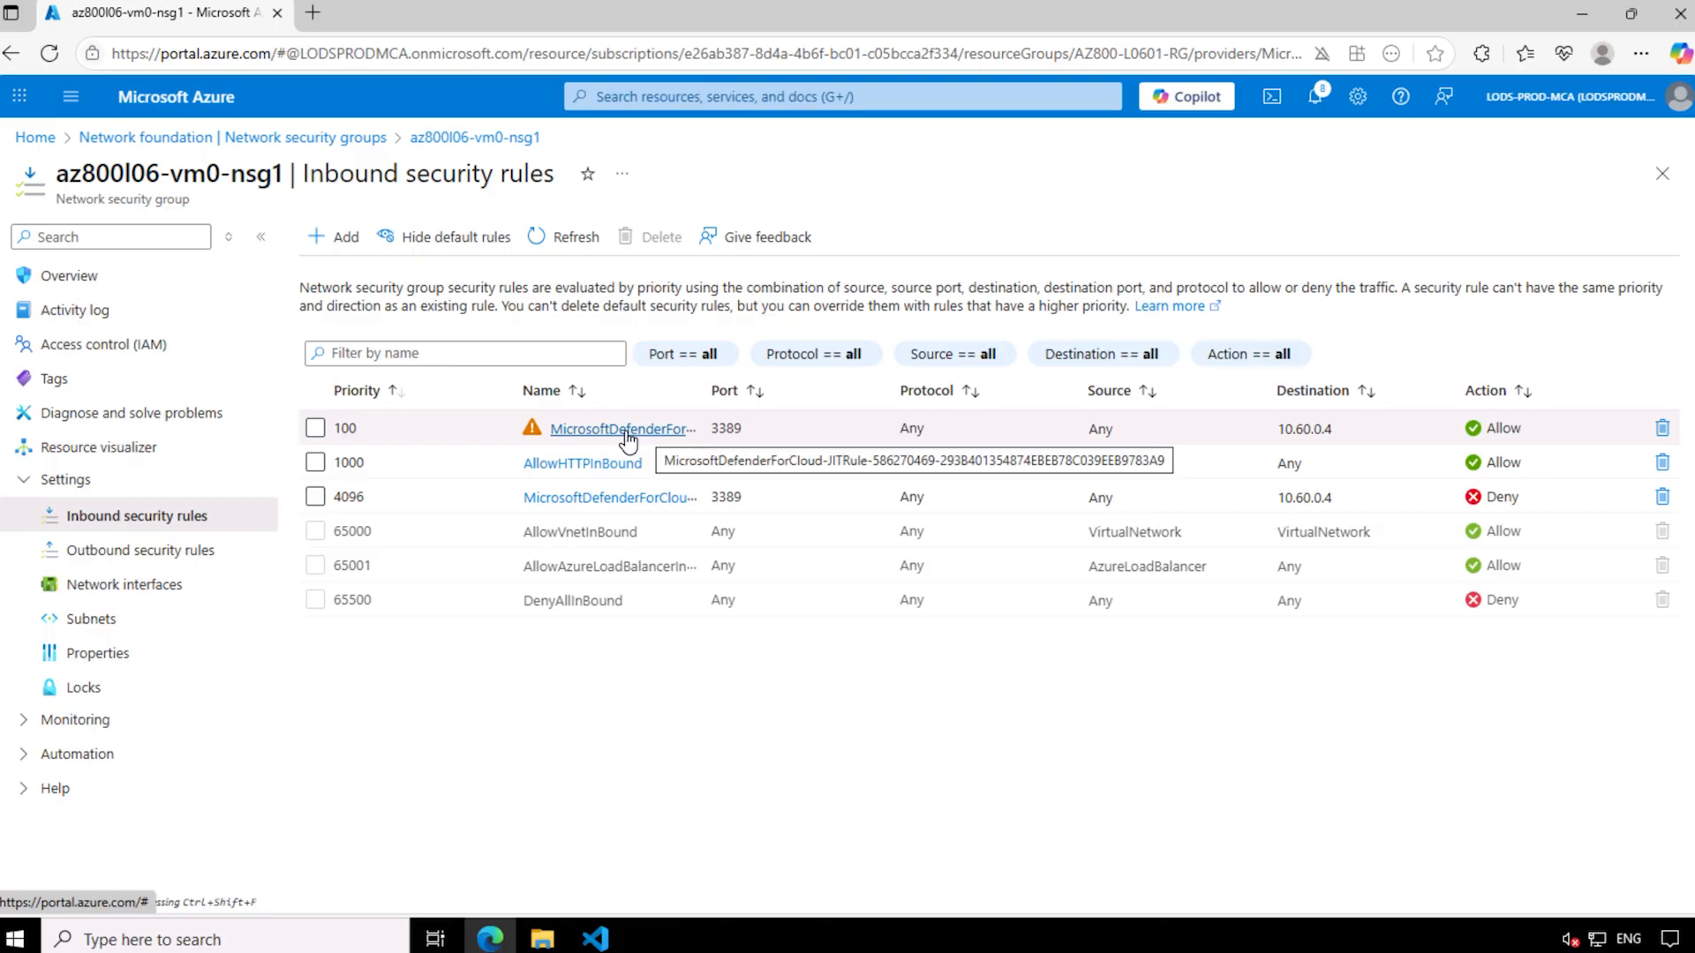
click(314, 436)
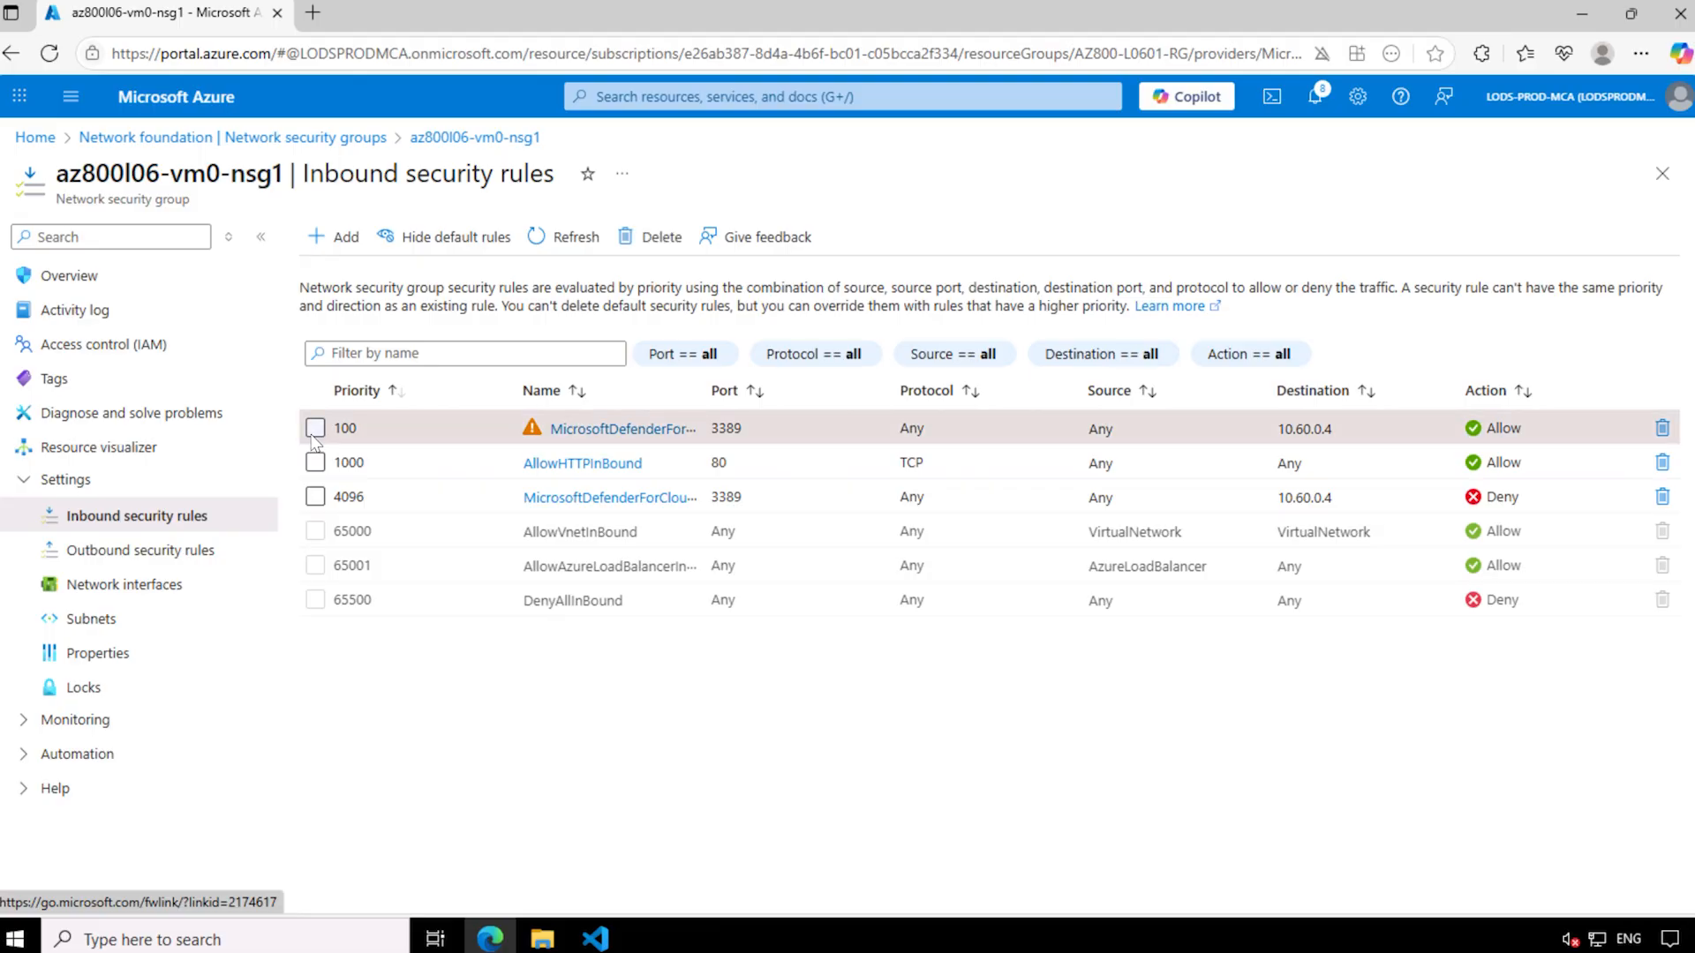
click(315, 429)
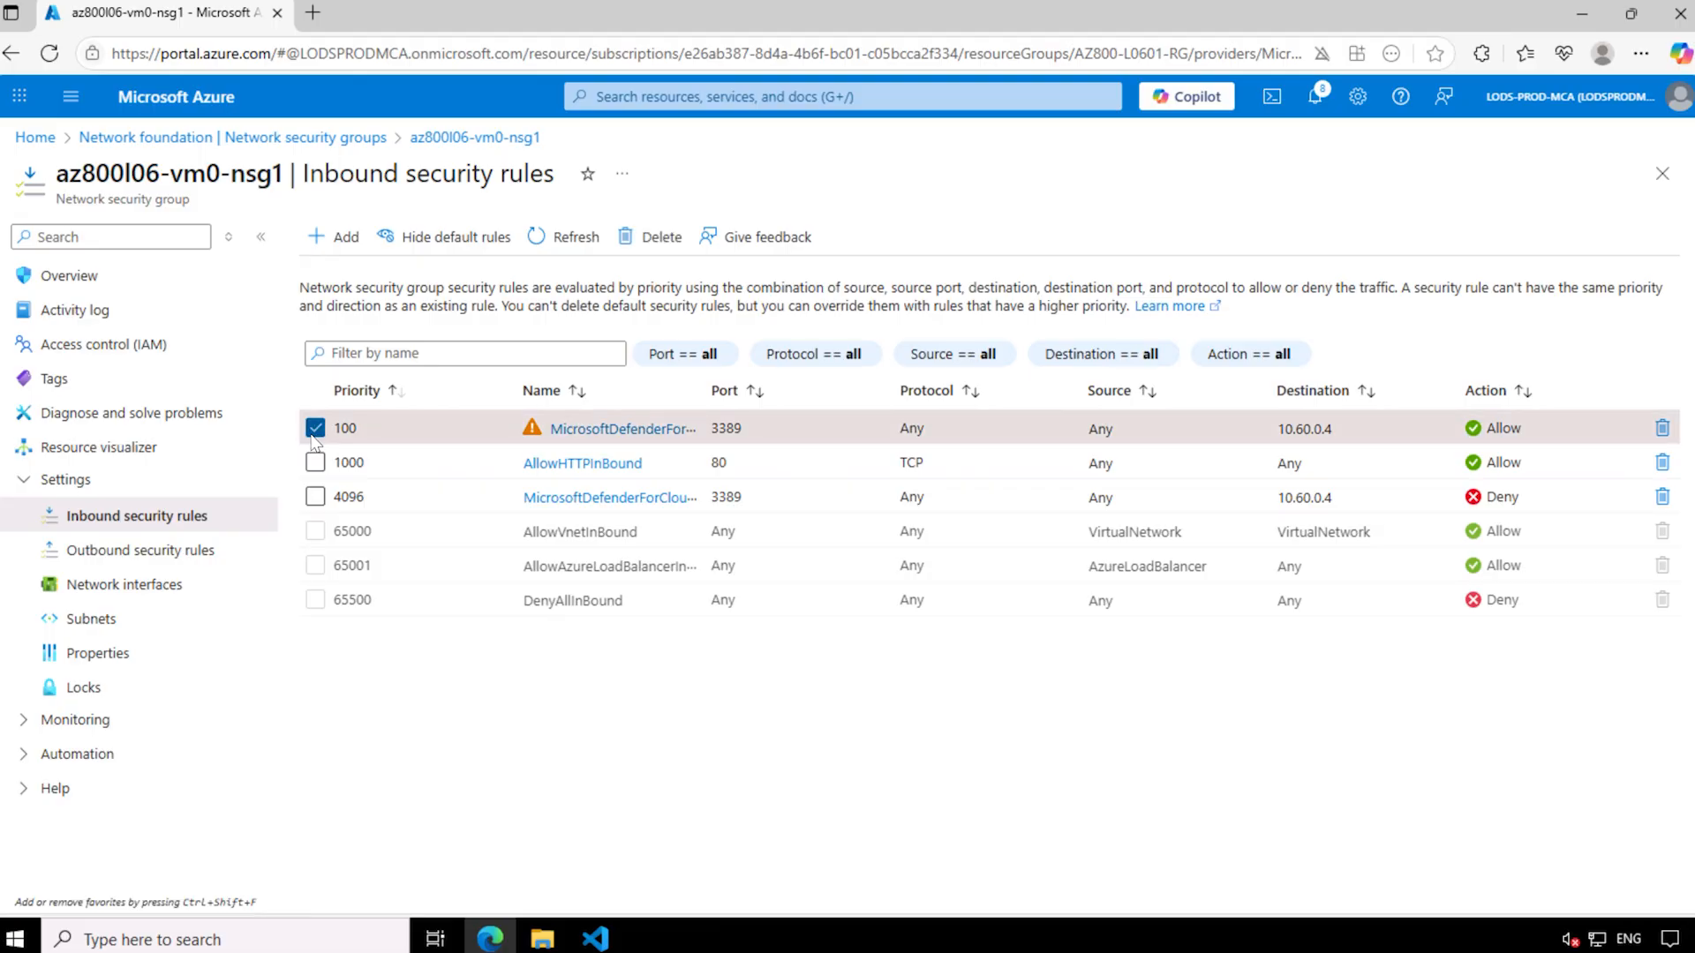